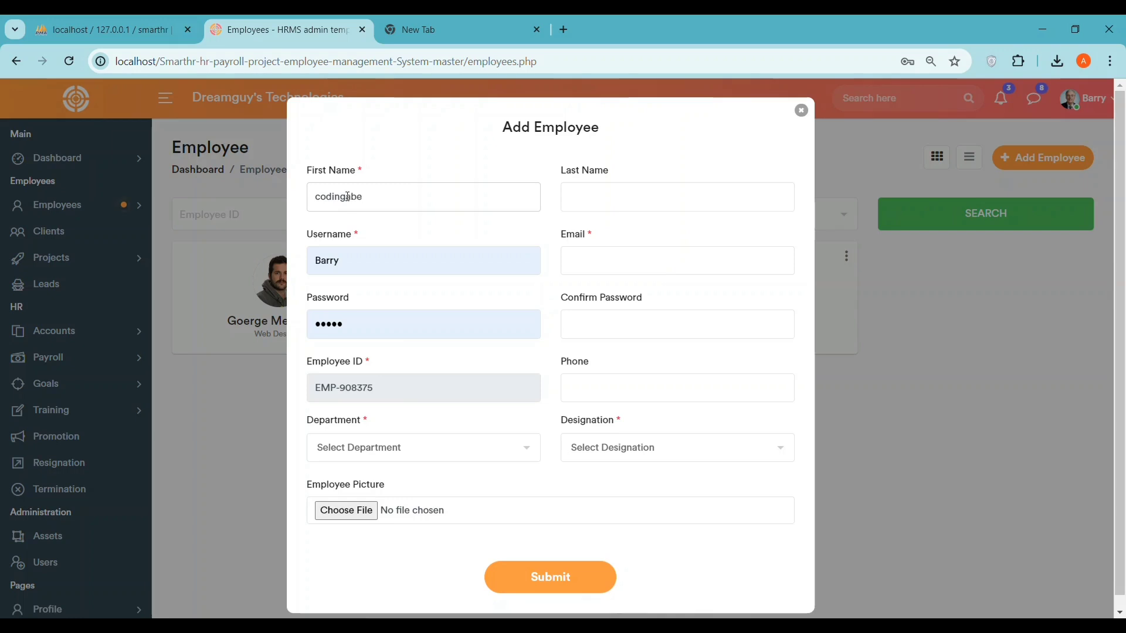
# - Enter the employee's first name and fill the username and password from the saved login
pyautogui.doubleClick(352, 261)
pyautogui.write('codingabel')
pyautogui.click(414, 380)
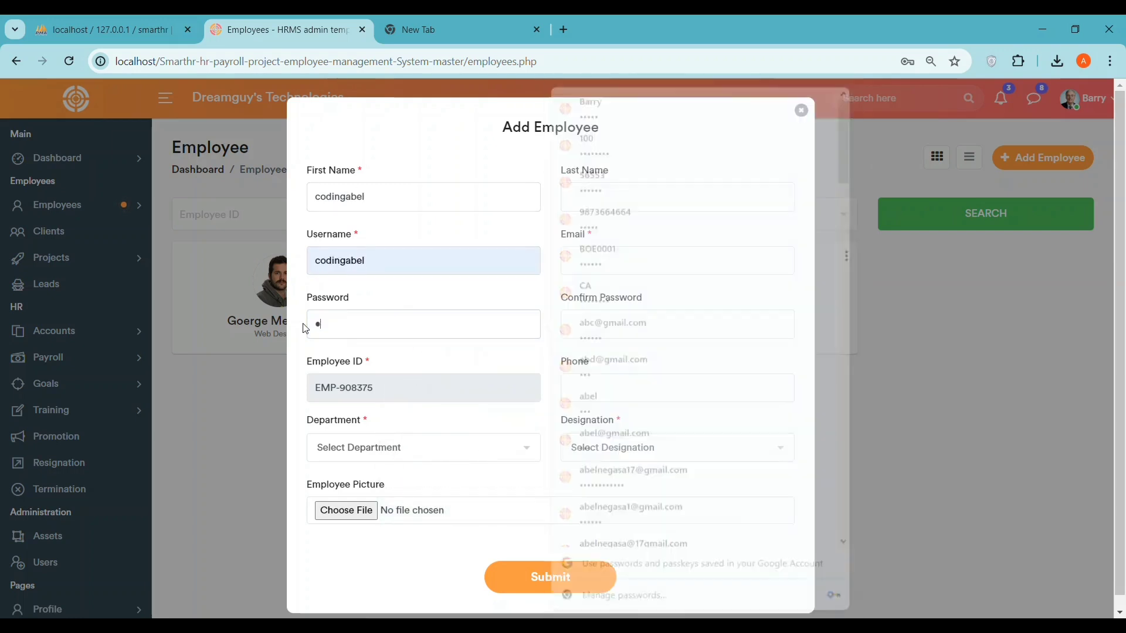
pyautogui.moveTo(306, 362); pyautogui.dragTo(382, 359)
# - Assign the employee to IT Department and attach photo.jpg from Pictures as the picture
pyautogui.click(523, 459)
pyautogui.click(364, 541)
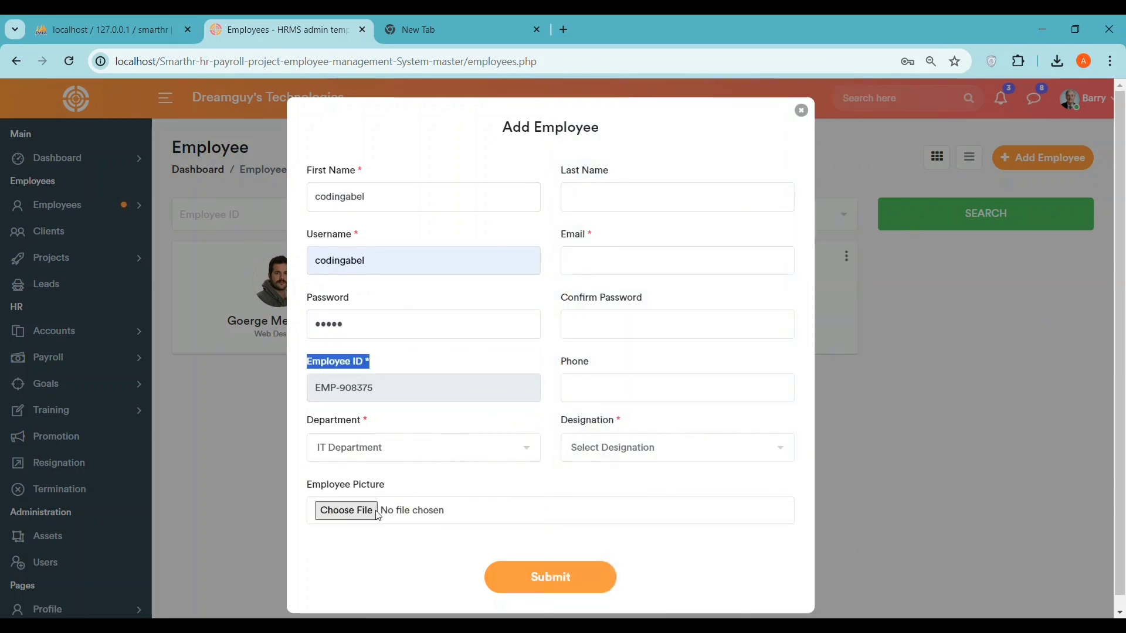
pyautogui.click(346, 510)
pyautogui.click(100, 413)
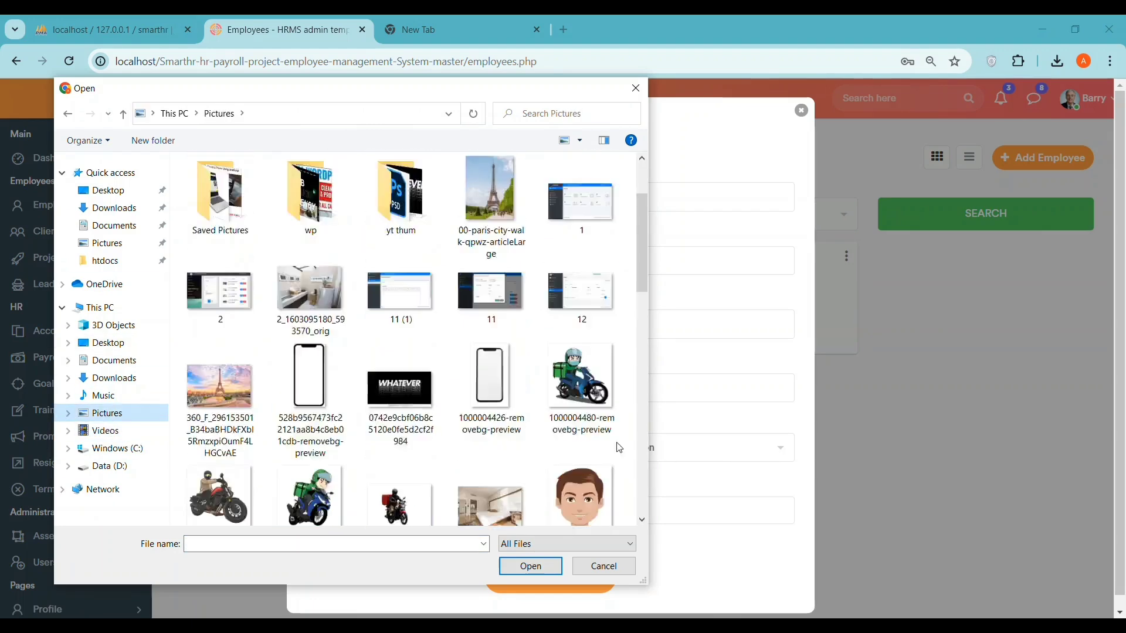
pyautogui.doubleClick(467, 389)
# - Enter the employee's last name, e-mail address and password confirmation
pyautogui.click(622, 193)
pyautogui.write('abel')
pyautogui.click(653, 254)
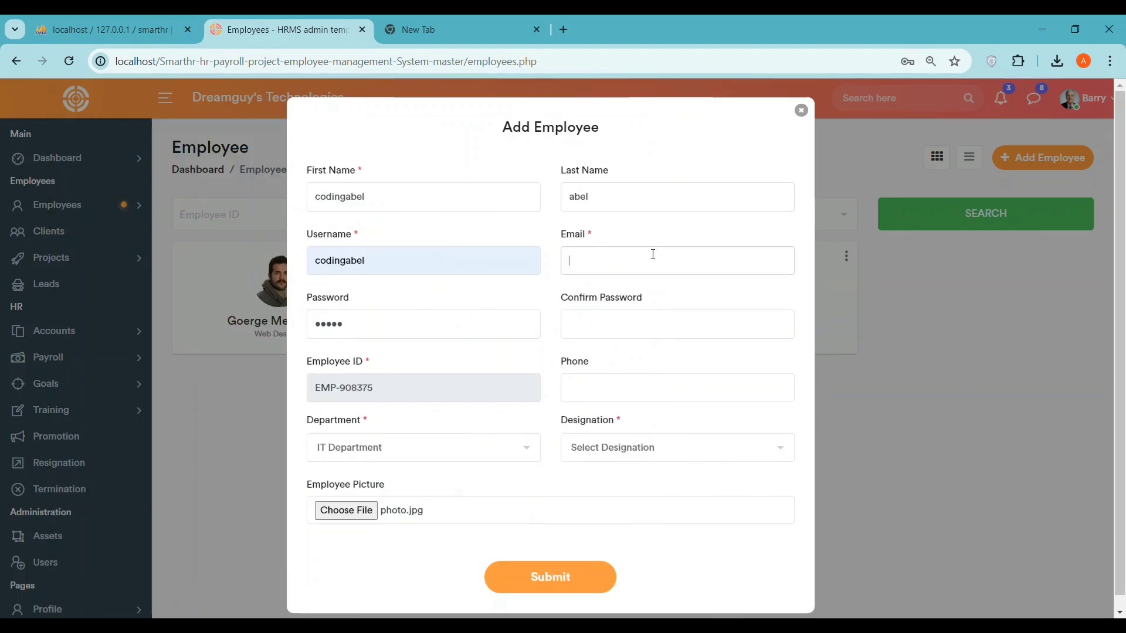
pyautogui.click(567, 323)
pyautogui.write('12345')
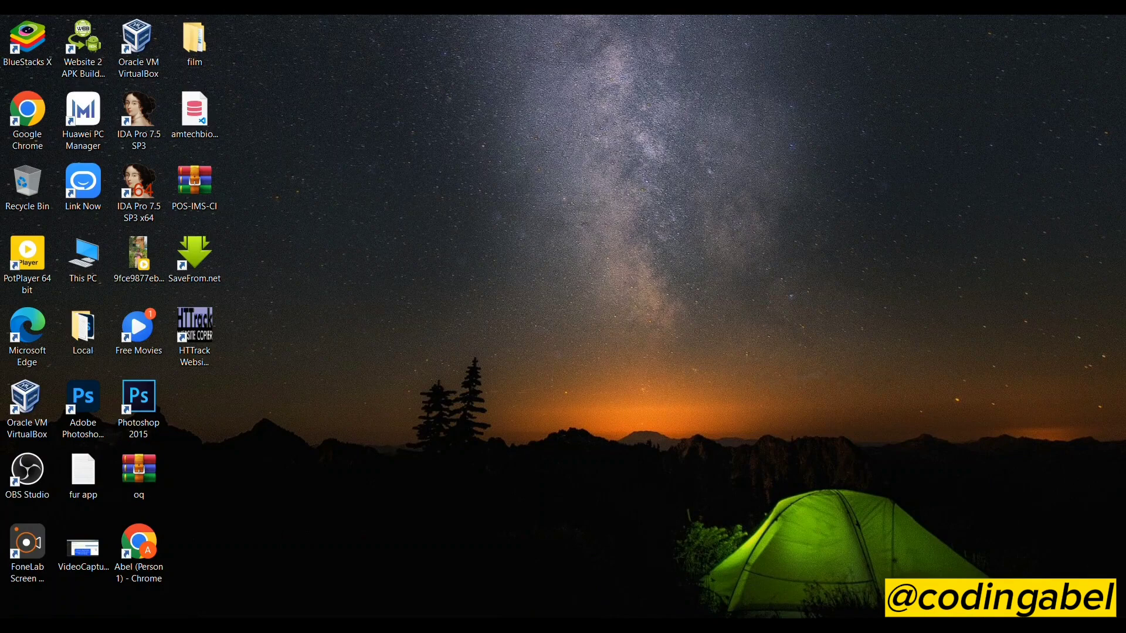
# - Reload the SmartHR login.php page in Chrome, which still reports ERR_CONNECTION_REFUSED
pyautogui.click(551, 558)
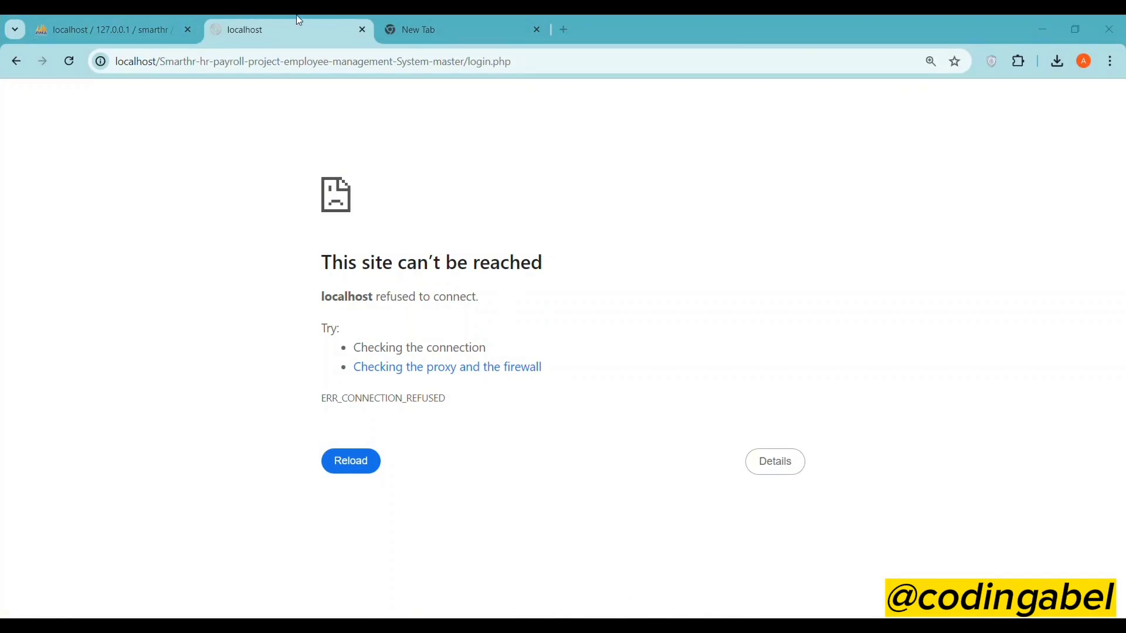
pyautogui.click(545, 58)
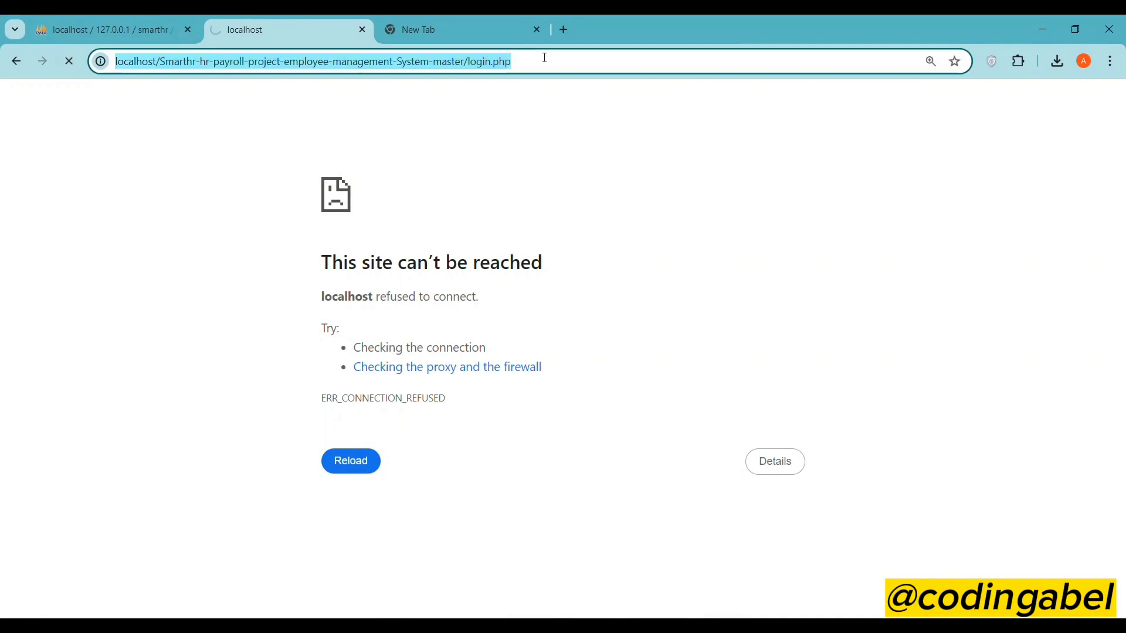
pyautogui.press('Return')
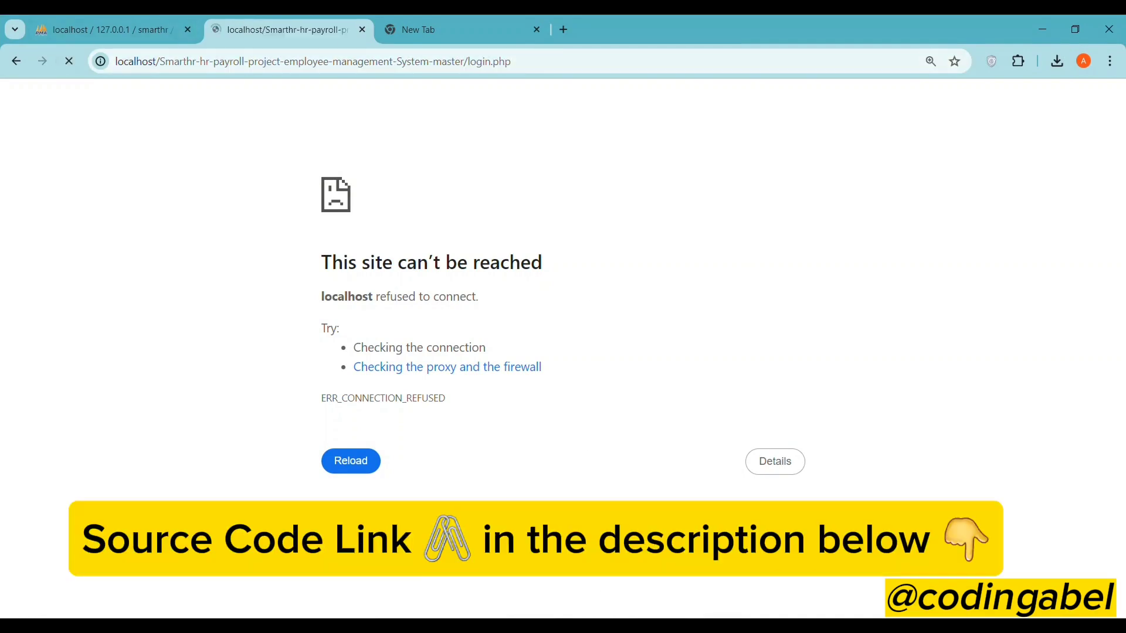
# - Start Apache and MySQL in the XAMPP Control Panel, then return to Chrome
pyautogui.click(702, 625)
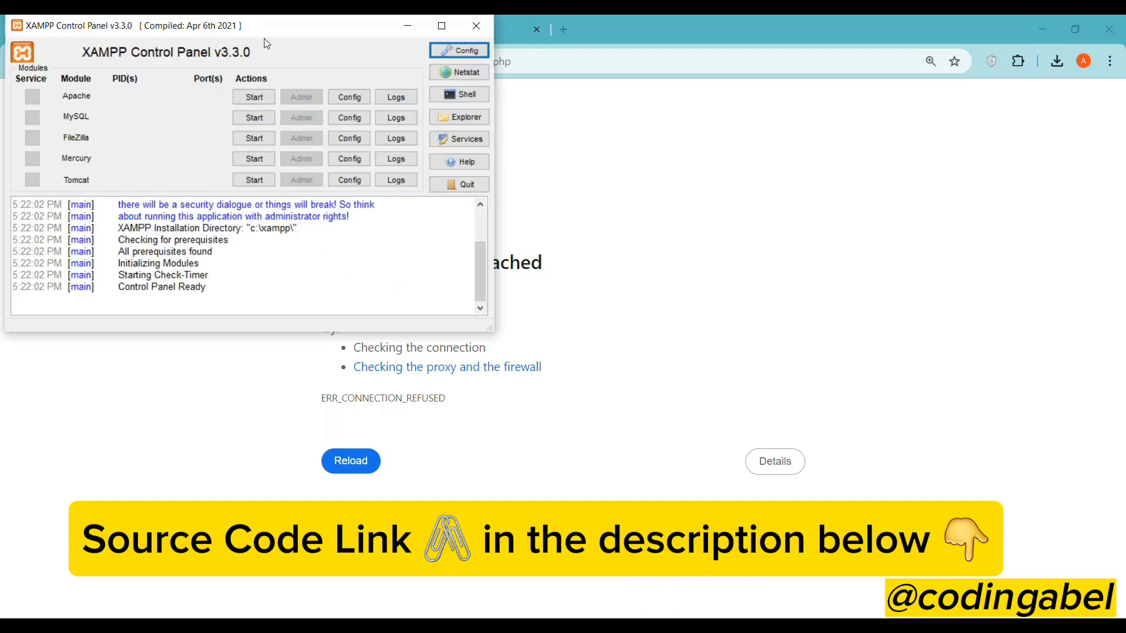
pyautogui.moveTo(284, 25); pyautogui.dragTo(554, 134)
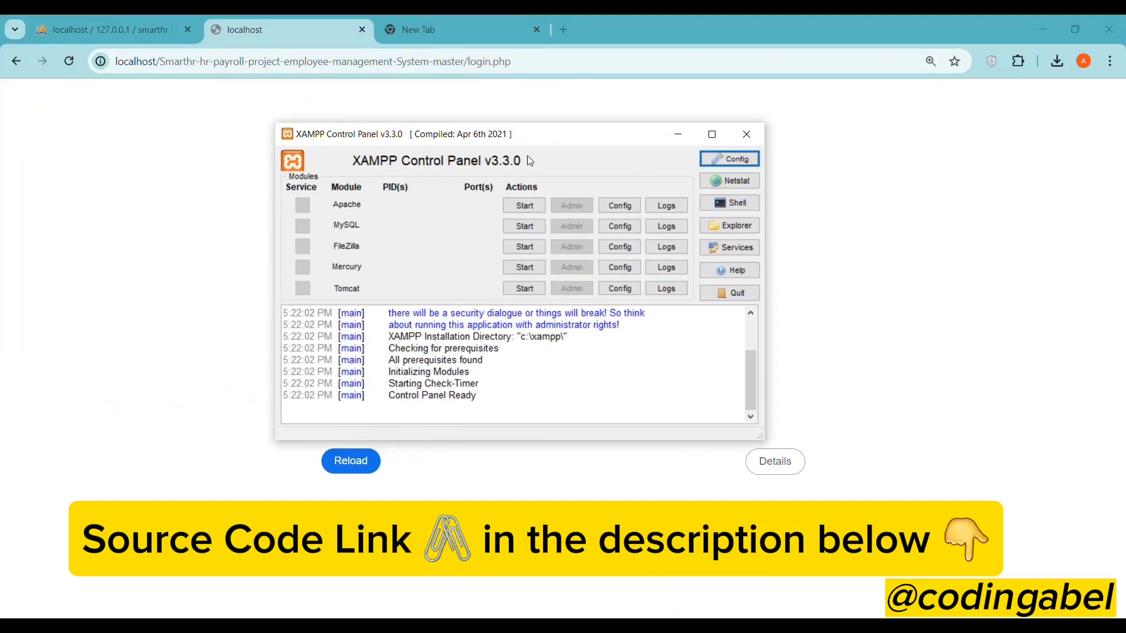
pyautogui.click(525, 205)
pyautogui.click(522, 227)
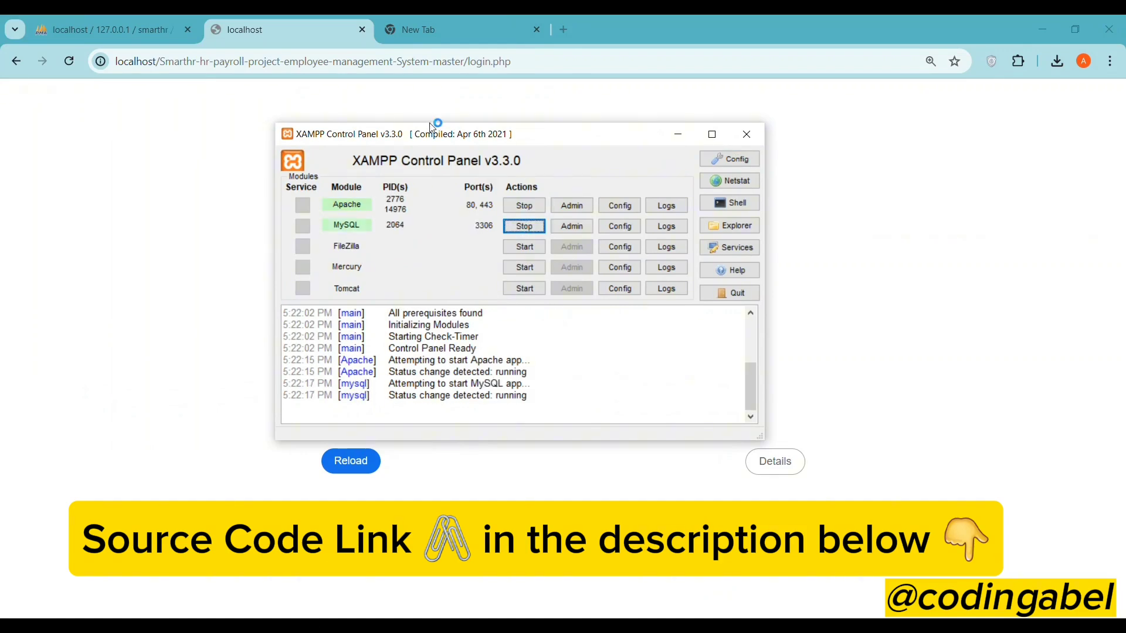
pyautogui.click(541, 63)
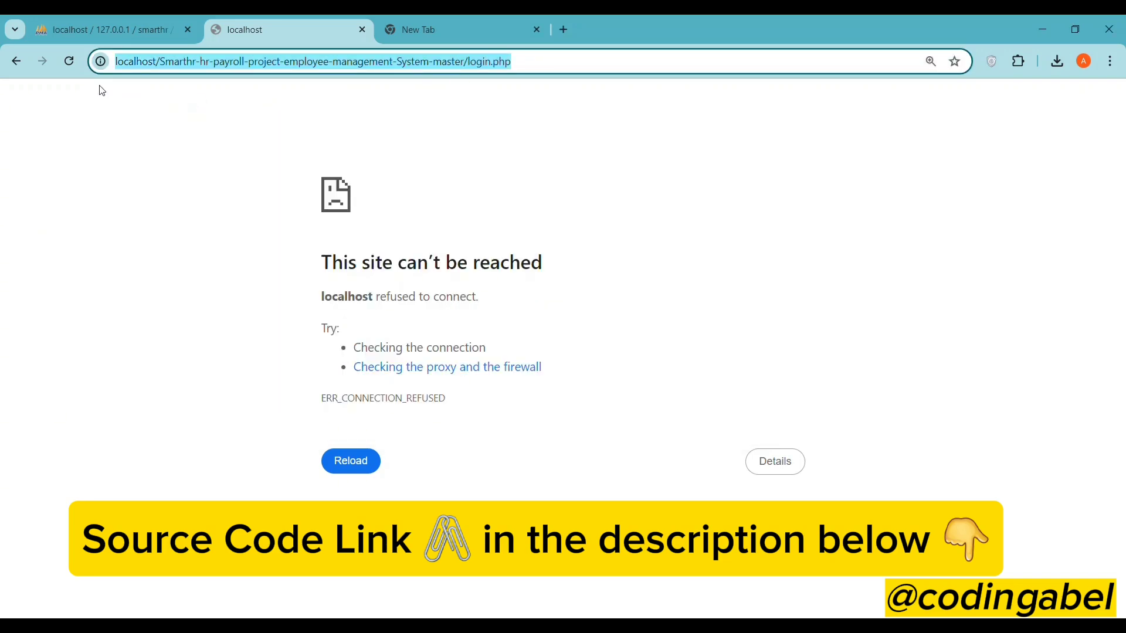
# - Reload the login page and copy the missing database name 'smarthr' from the error
pyautogui.click(69, 62)
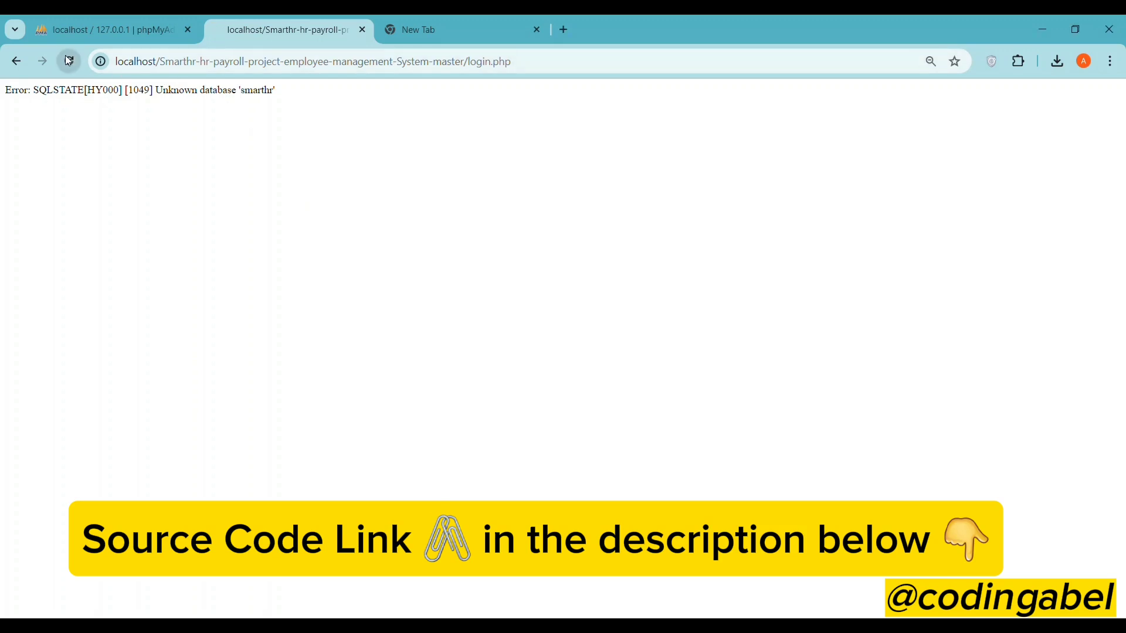
pyautogui.doubleClick(261, 91)
pyautogui.rightClick(261, 91)
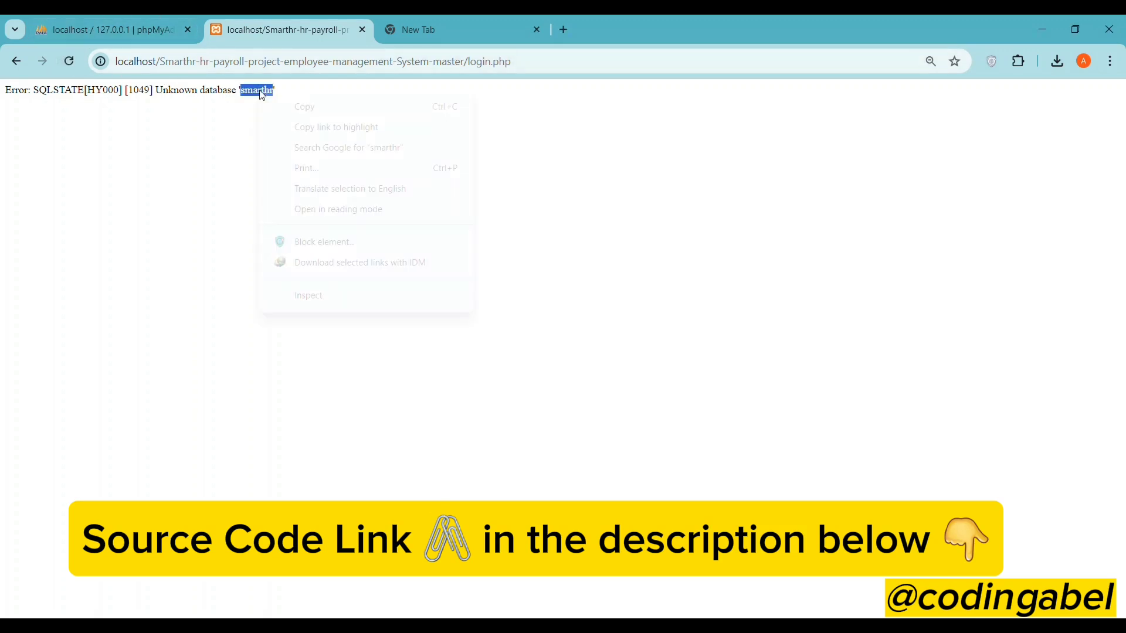
pyautogui.click(310, 107)
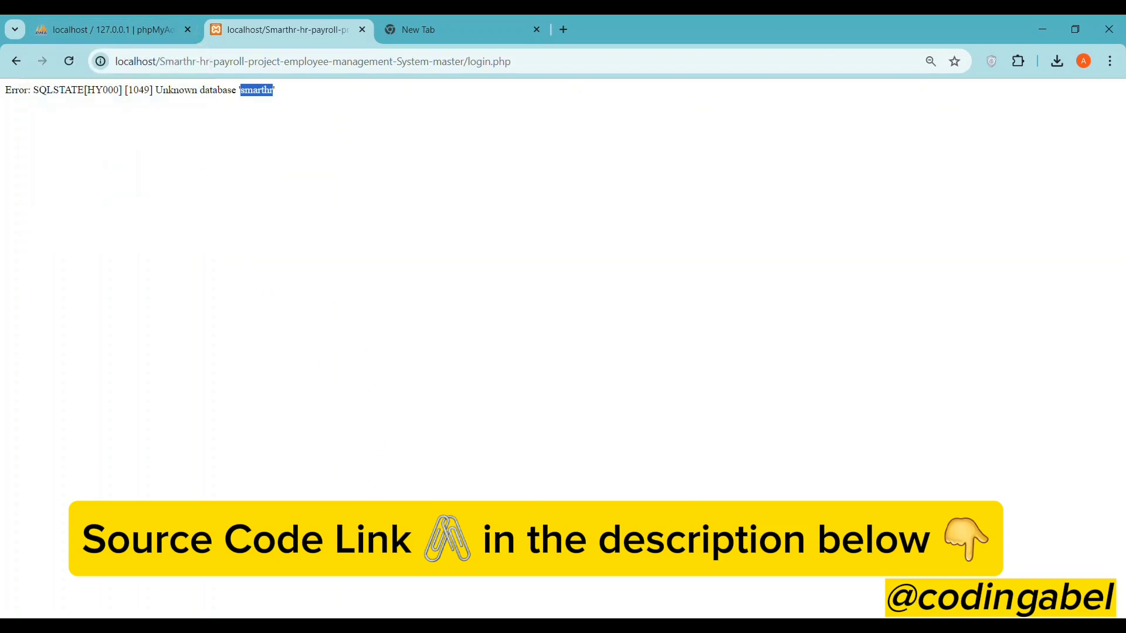
pyautogui.hotkey('alt', 'Tab')
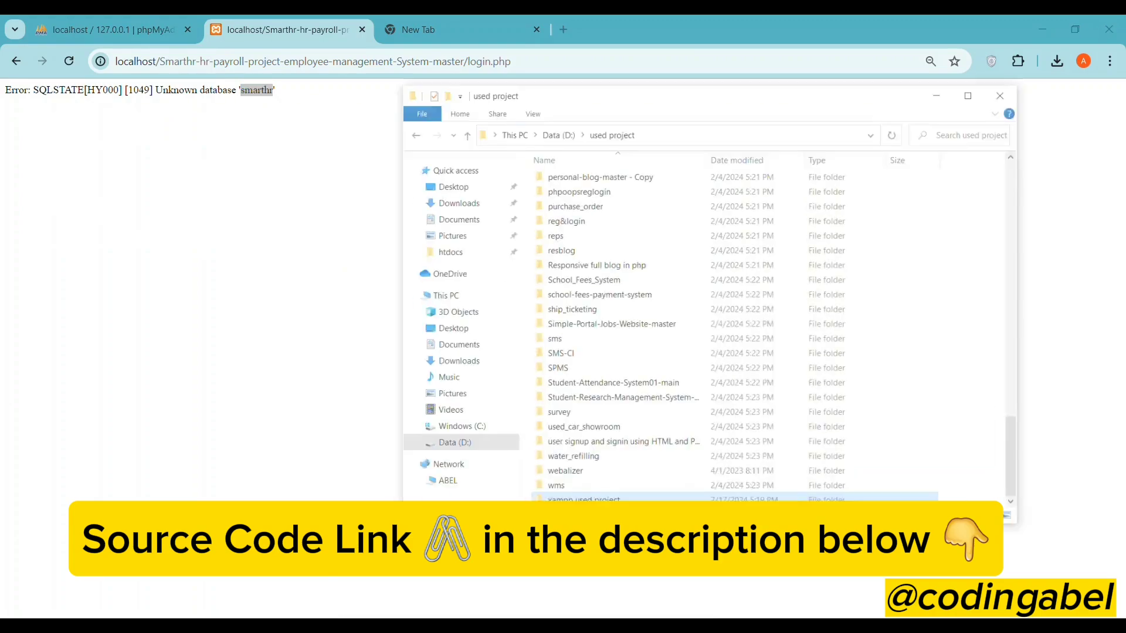
pyautogui.click(291, 415)
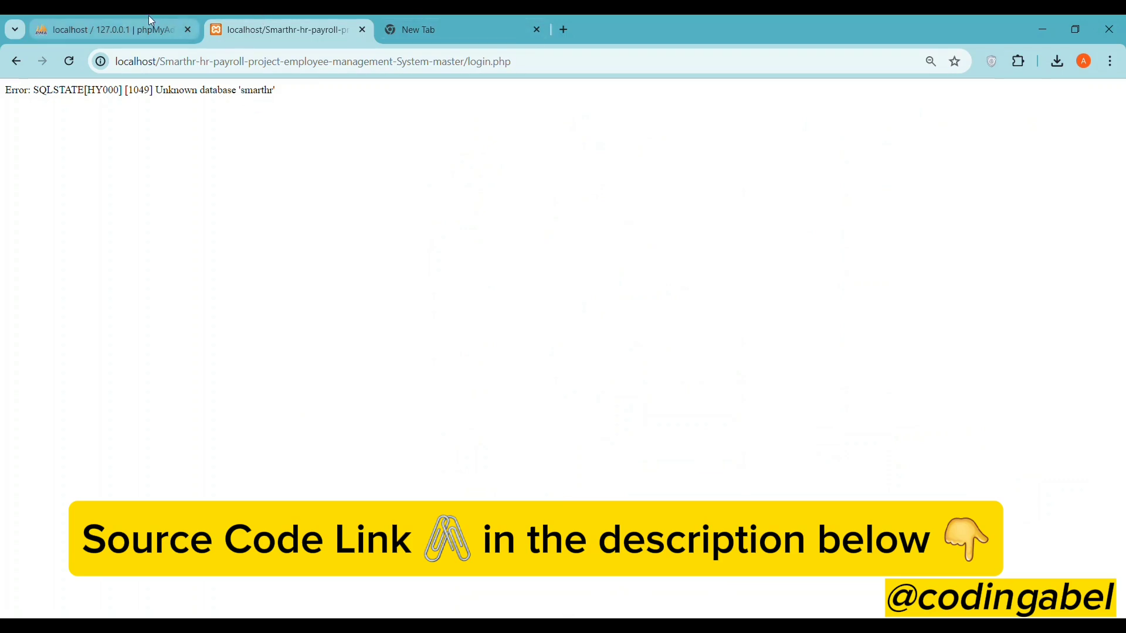
# - Copy 'smarthr' again and focus phpMyAdmin's new database name field
pyautogui.click(105, 30)
pyautogui.click(278, 29)
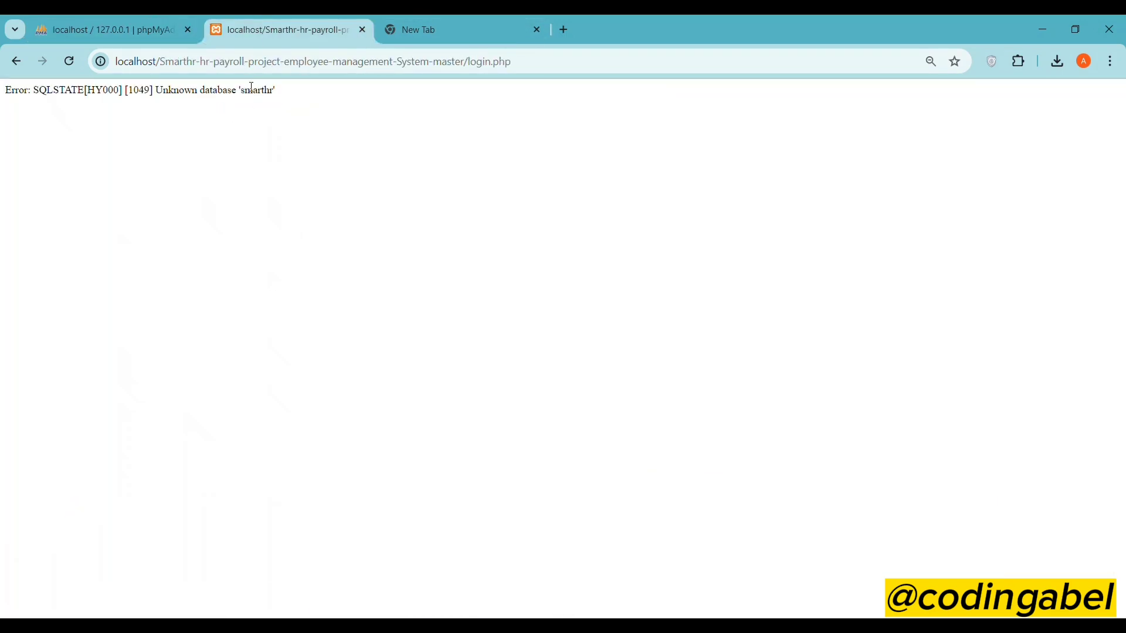
pyautogui.doubleClick(256, 90)
pyautogui.rightClick(263, 100)
pyautogui.click(263, 103)
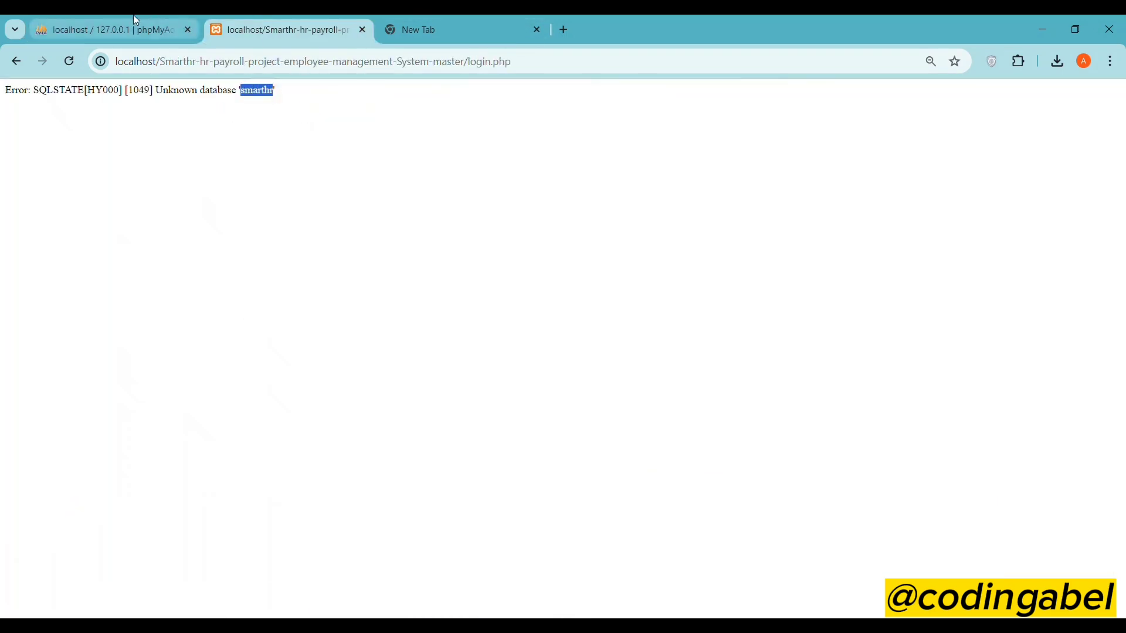
pyautogui.click(111, 29)
pyautogui.click(239, 216)
pyautogui.rightClick(252, 217)
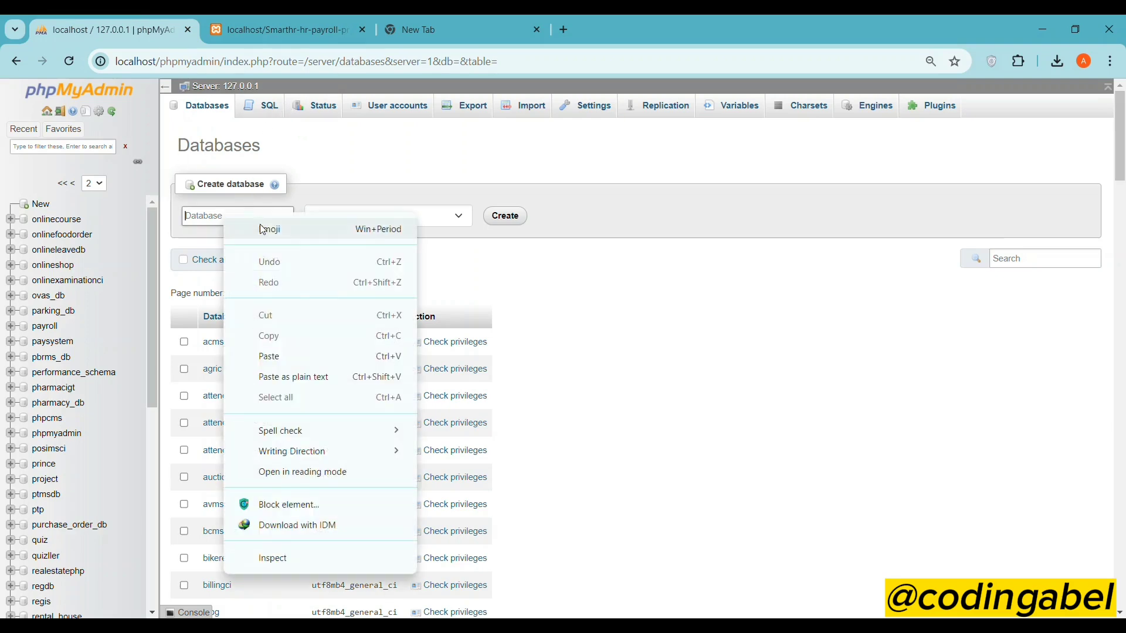
# - Paste 'smarthr' as the new database name, create it, and go to its Import page
pyautogui.click(279, 355)
pyautogui.click(503, 216)
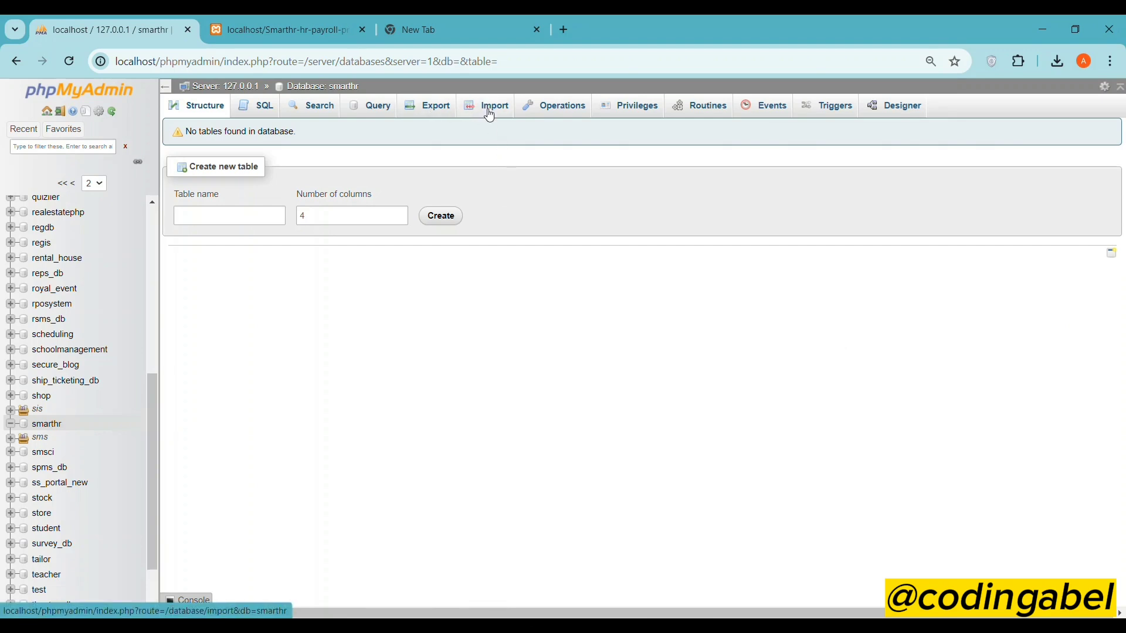
pyautogui.click(489, 113)
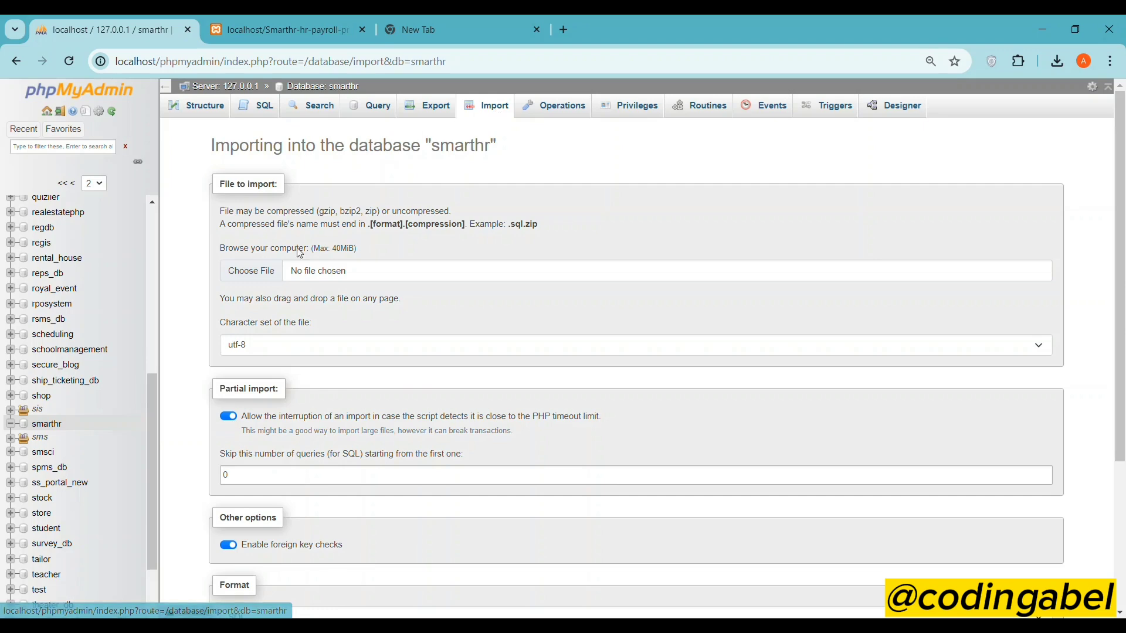
# - Browse the import file picker to C:\xampp\htdocs\SmartHR\Database
pyautogui.click(255, 269)
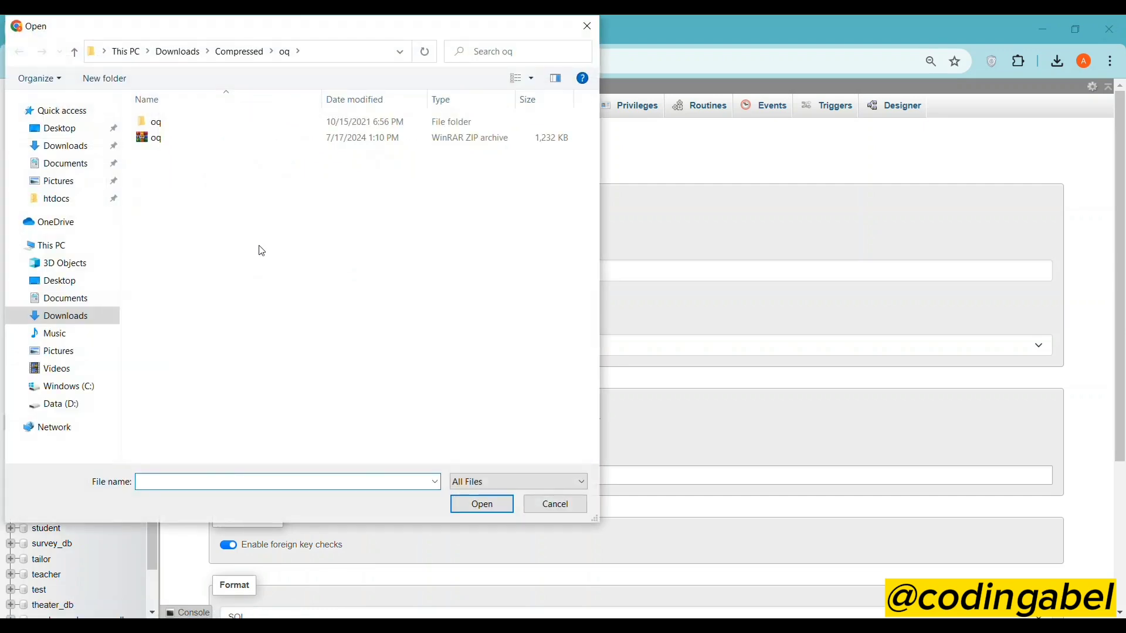
pyautogui.click(55, 250)
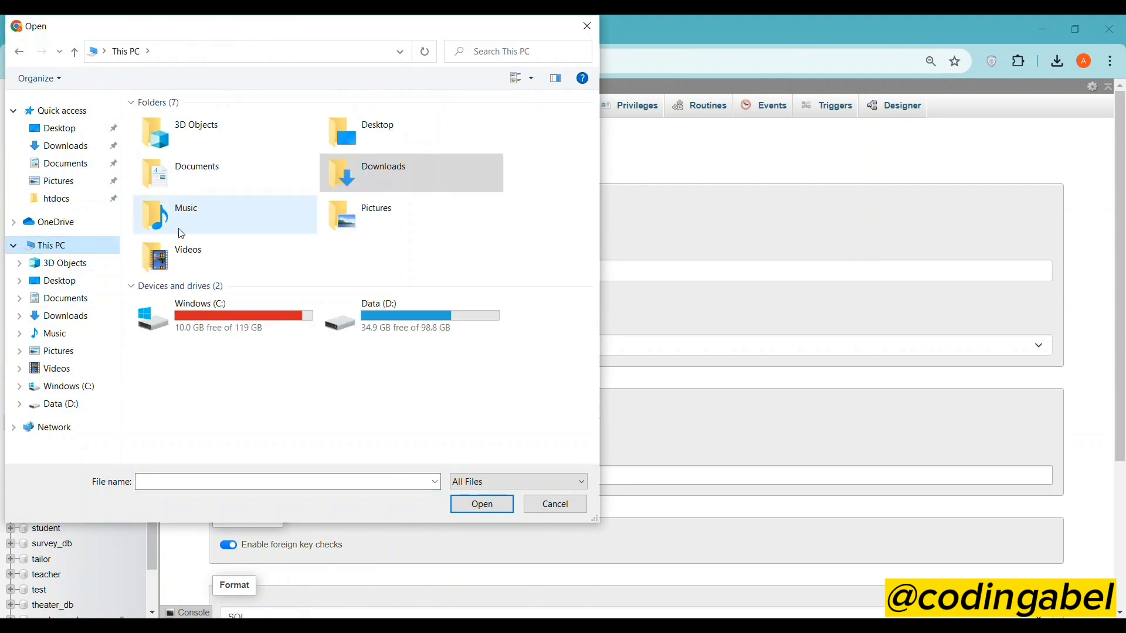
pyautogui.doubleClick(224, 322)
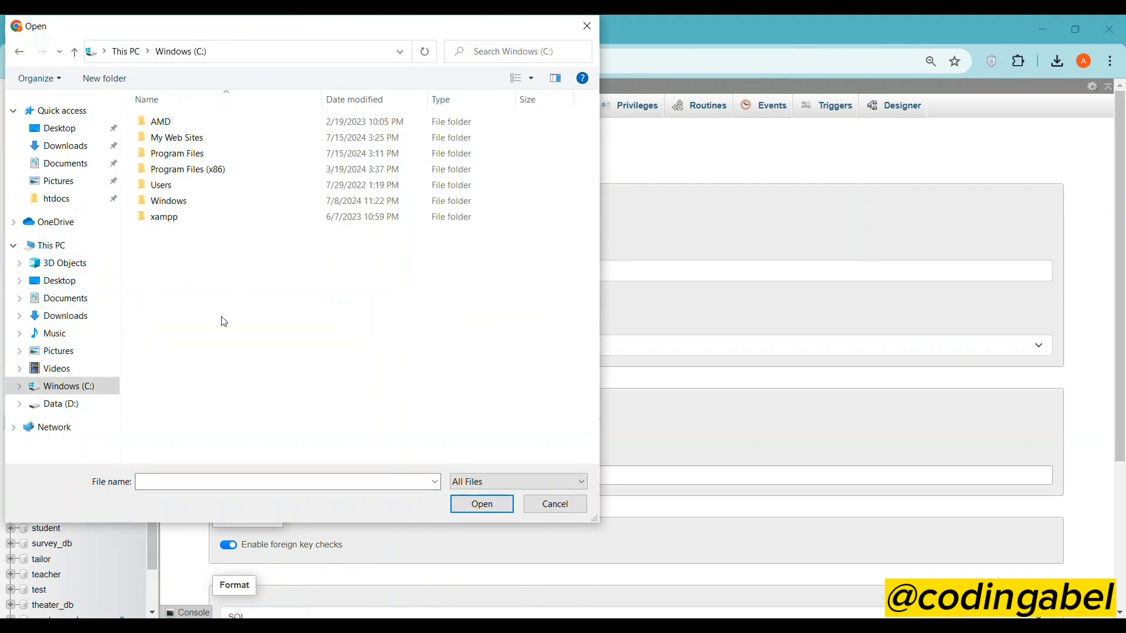
pyautogui.doubleClick(180, 221)
pyautogui.moveTo(183, 26); pyautogui.dragTo(231, 88)
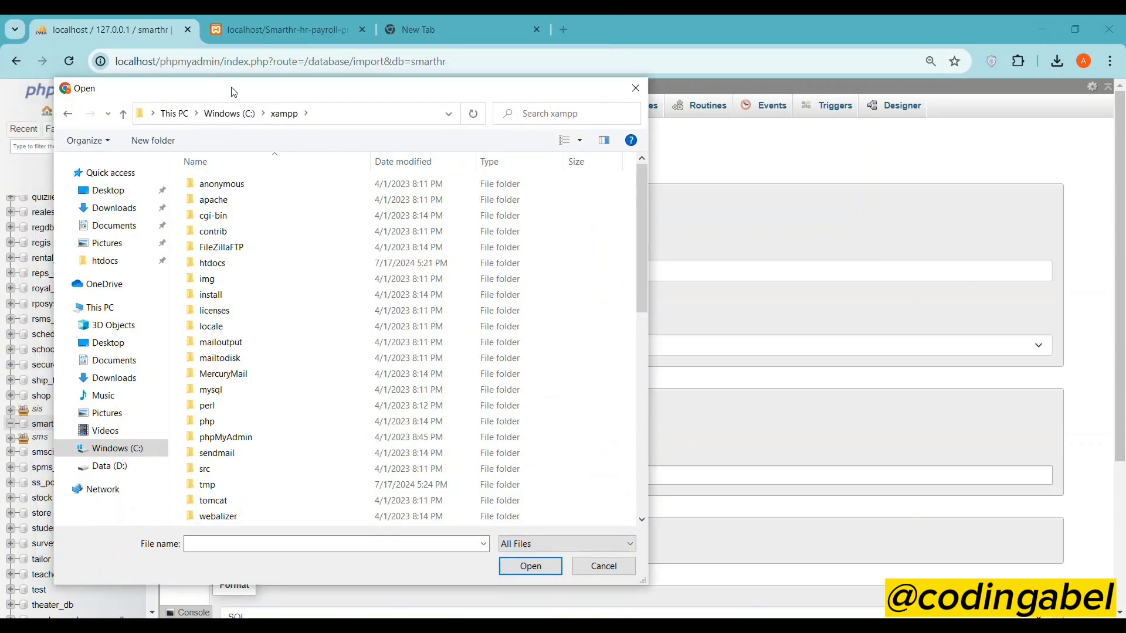
pyautogui.doubleClick(225, 267)
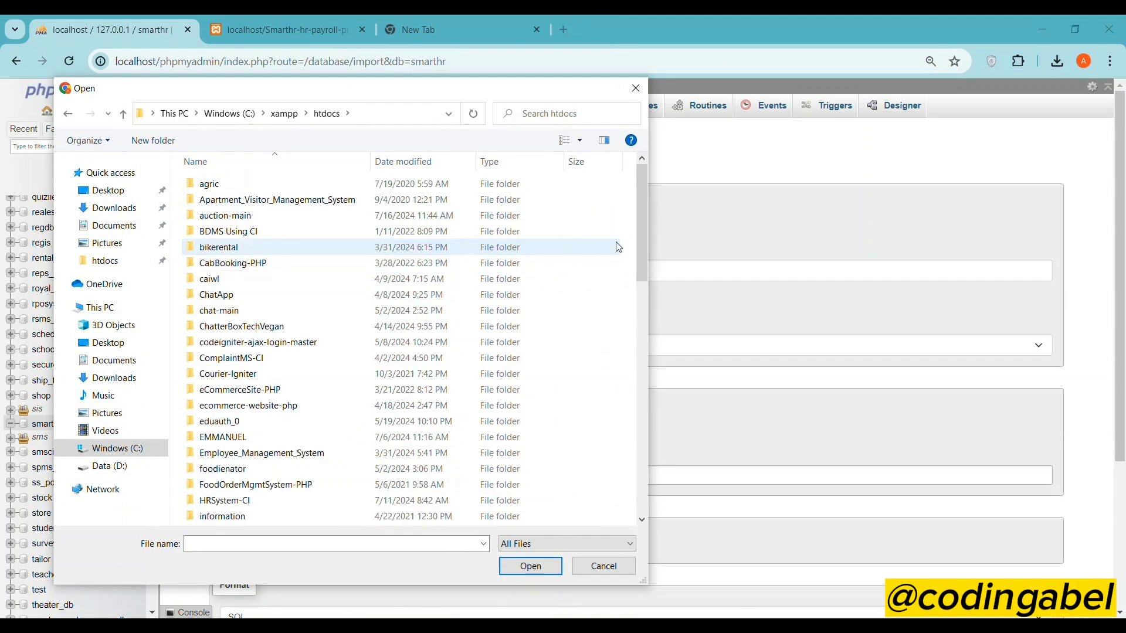
pyautogui.moveTo(639, 228); pyautogui.dragTo(650, 377)
pyautogui.click(246, 317)
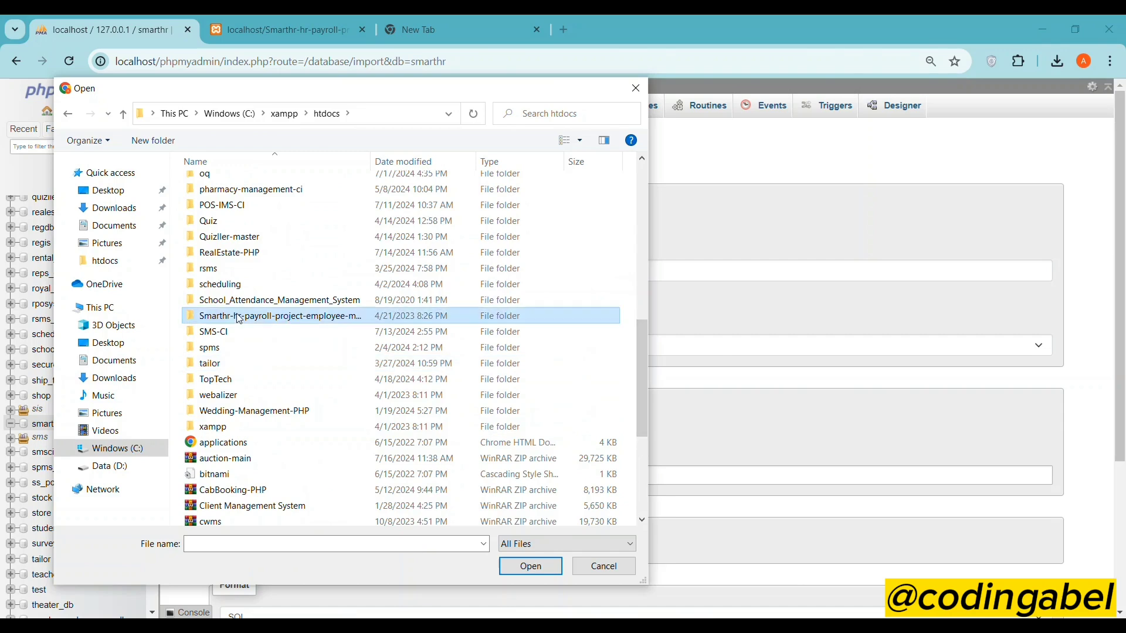
pyautogui.doubleClick(247, 316)
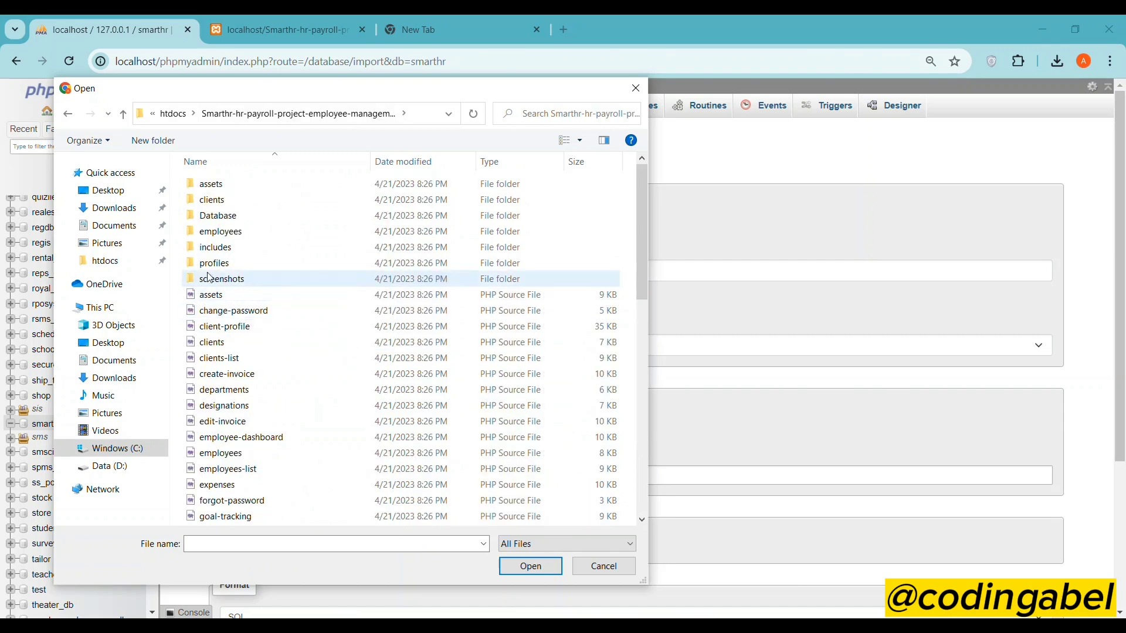
pyautogui.doubleClick(222, 216)
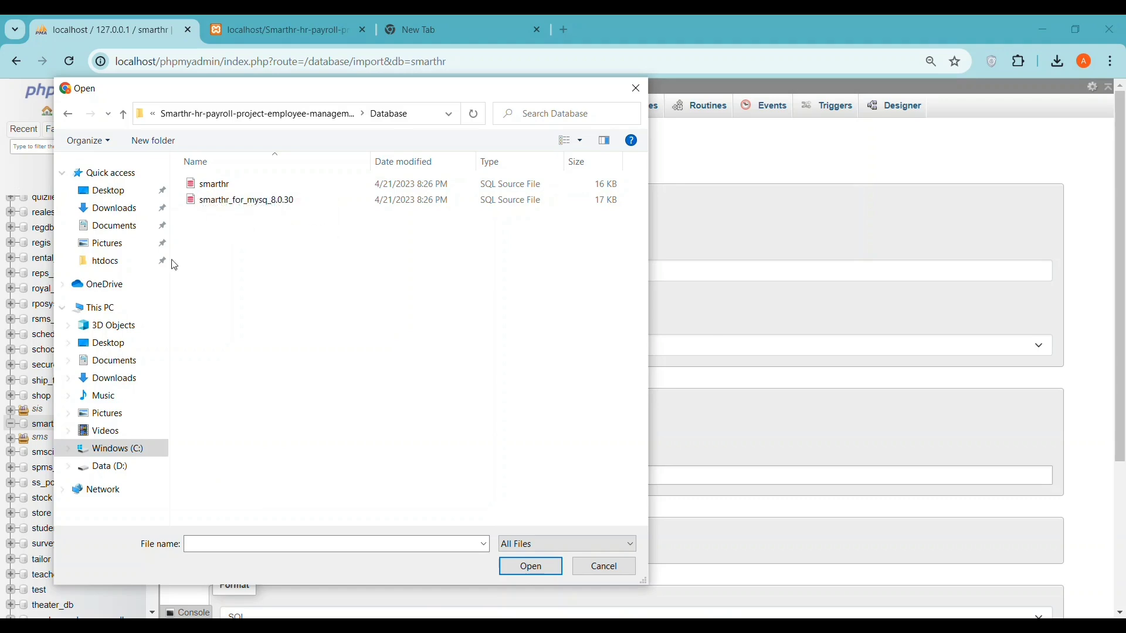
# - Choose smarthr.sql and run the import into the smarthr database
pyautogui.click(105, 343)
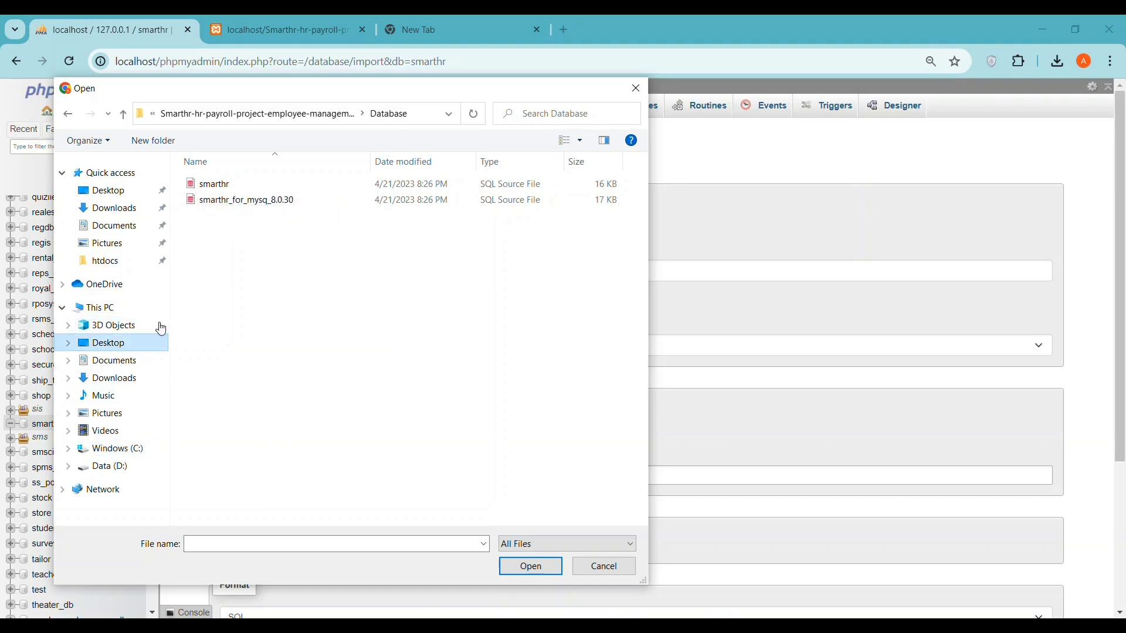
pyautogui.click(331, 440)
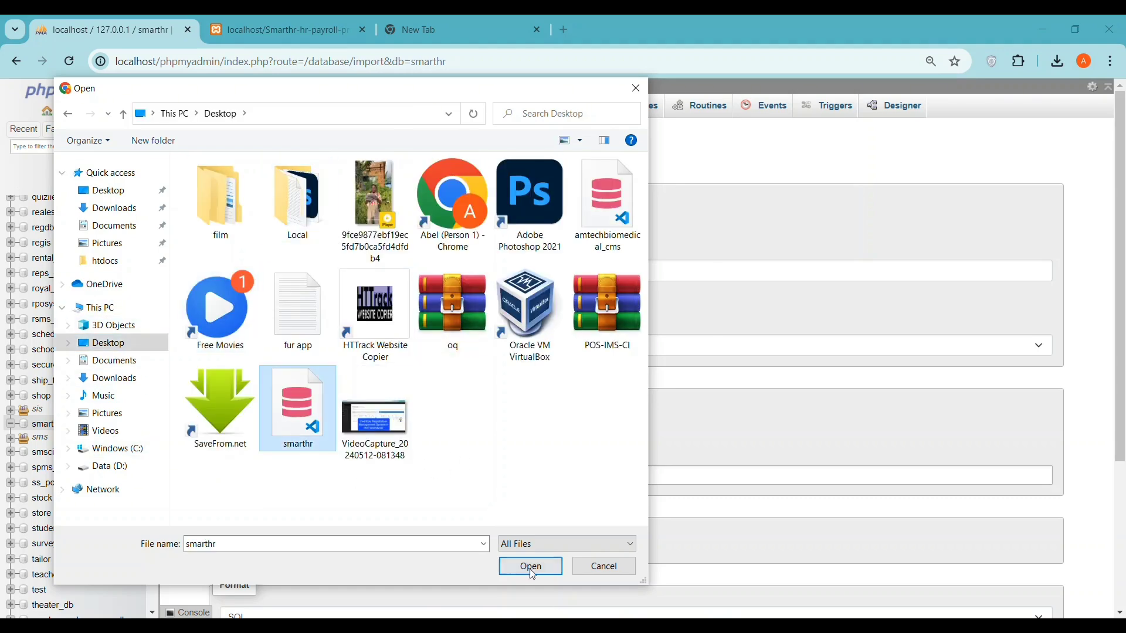
pyautogui.click(530, 566)
pyautogui.scroll(-3, 350, 369)
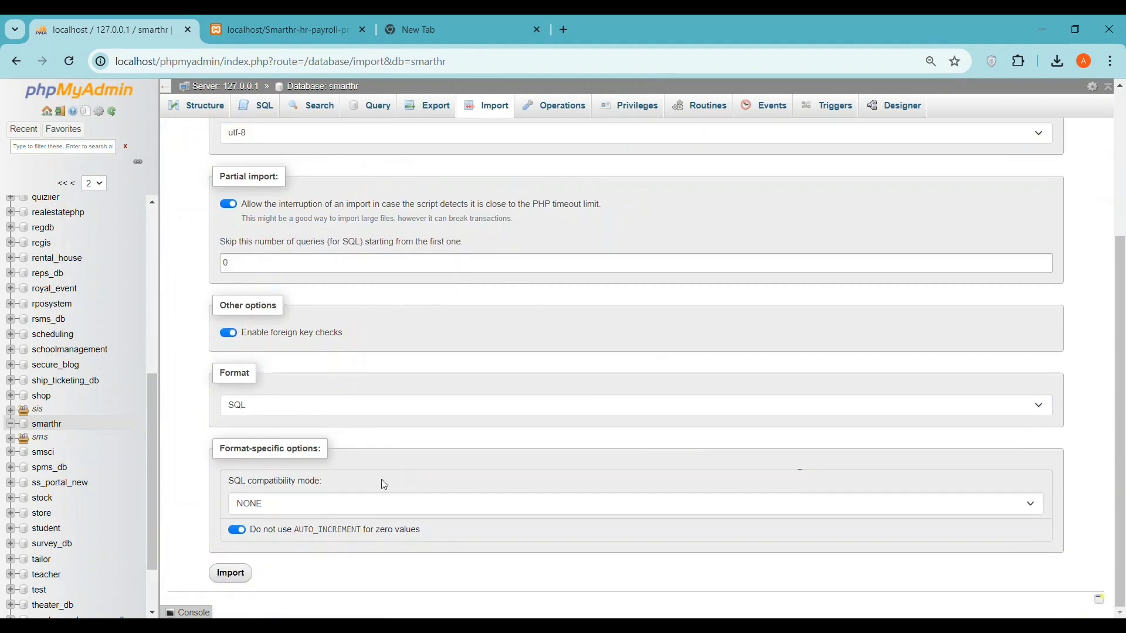
pyautogui.click(234, 574)
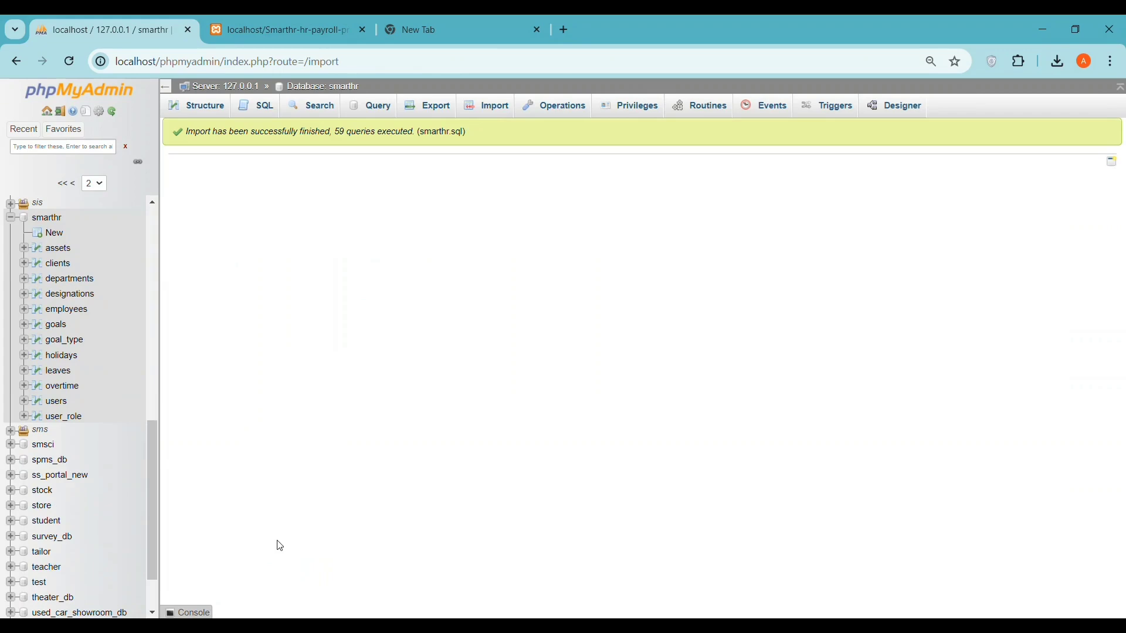
# - Reload the HRMS tab and log in as admin with the autofilled credentials
pyautogui.click(258, 29)
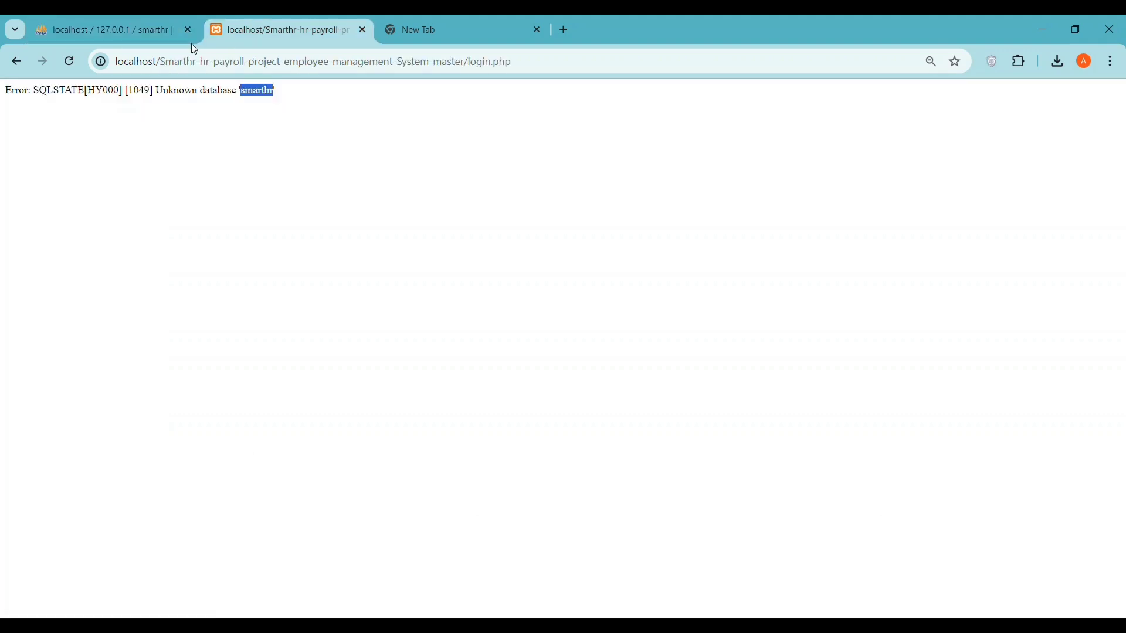
pyautogui.click(72, 61)
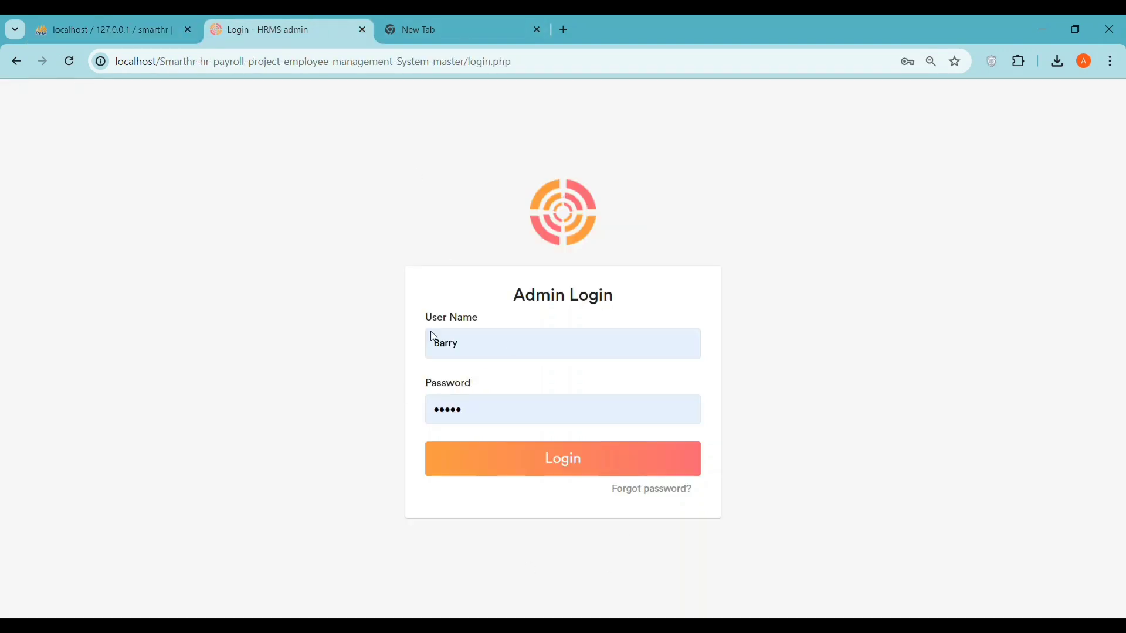
pyautogui.click(502, 415)
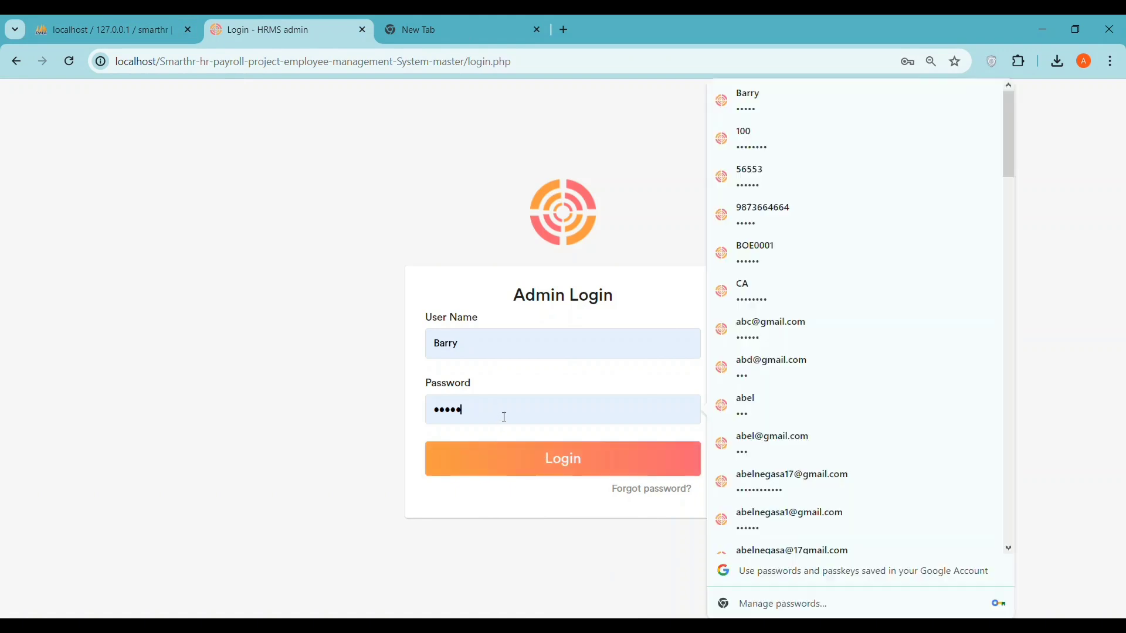
pyautogui.click(570, 465)
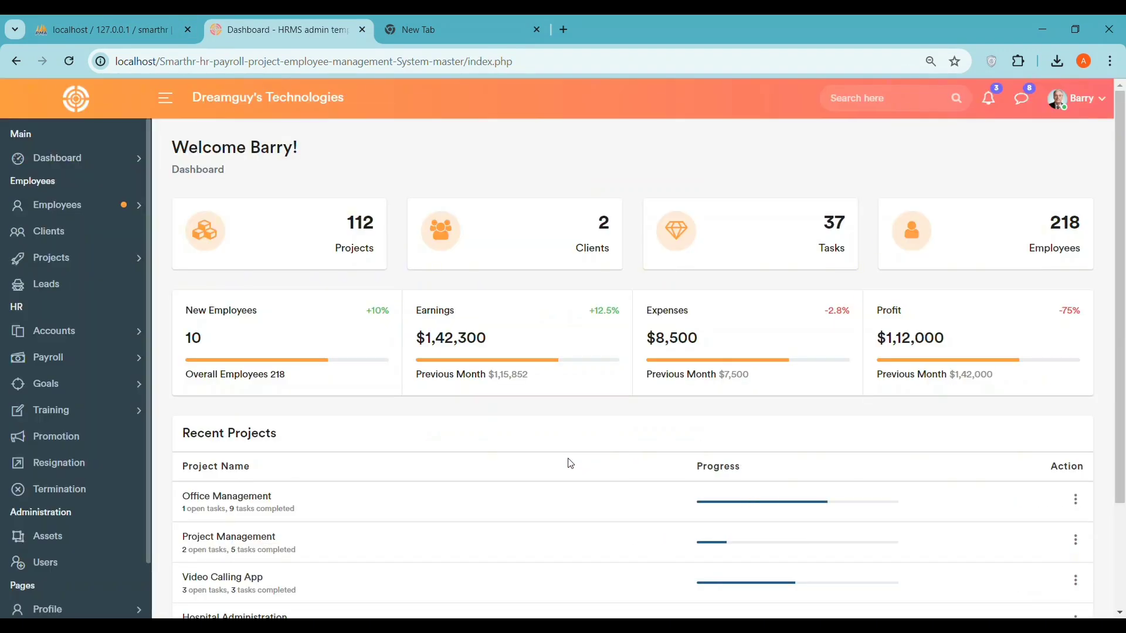
# - Open My Profile from the account menu and dismiss Chrome's password breach warning
pyautogui.click(1089, 101)
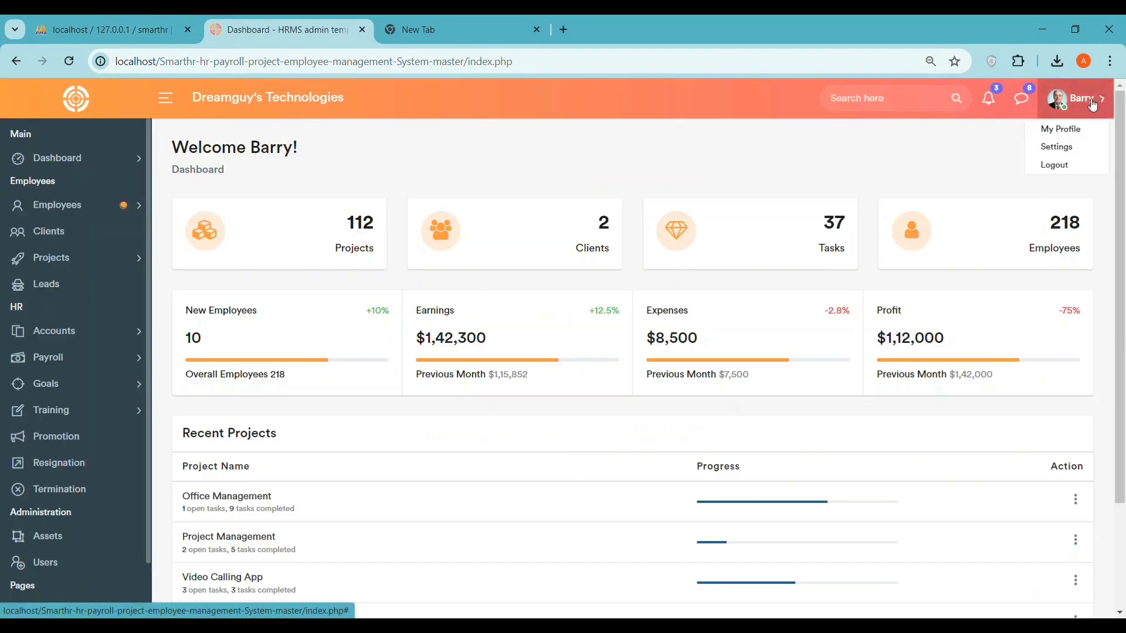
pyautogui.click(1067, 129)
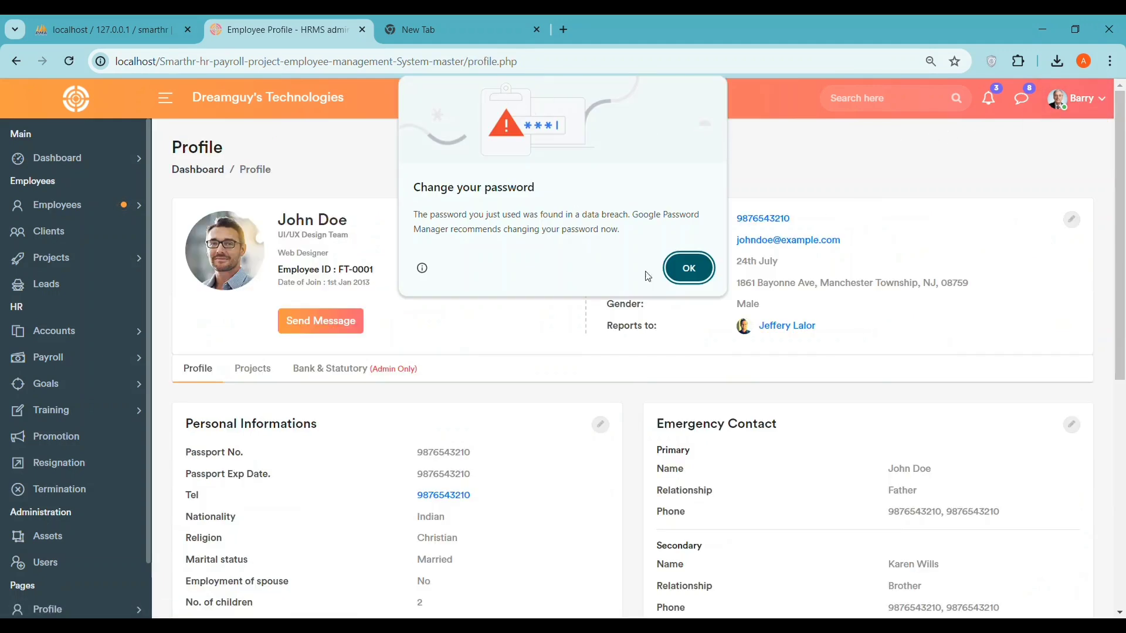
pyautogui.click(685, 267)
pyautogui.click(1084, 99)
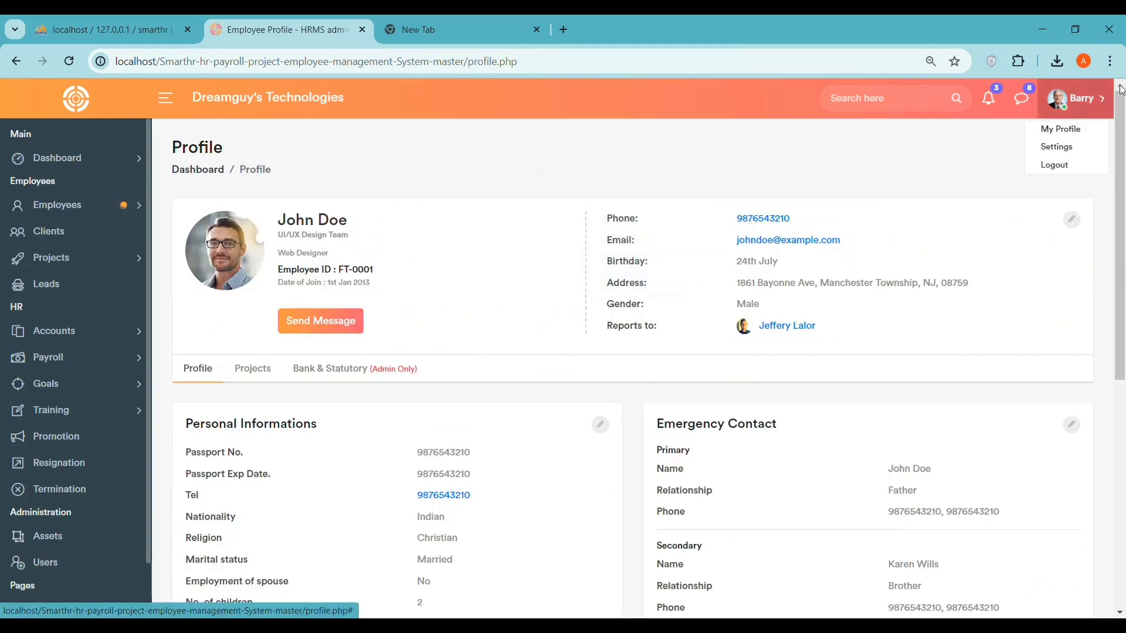
pyautogui.click(1073, 144)
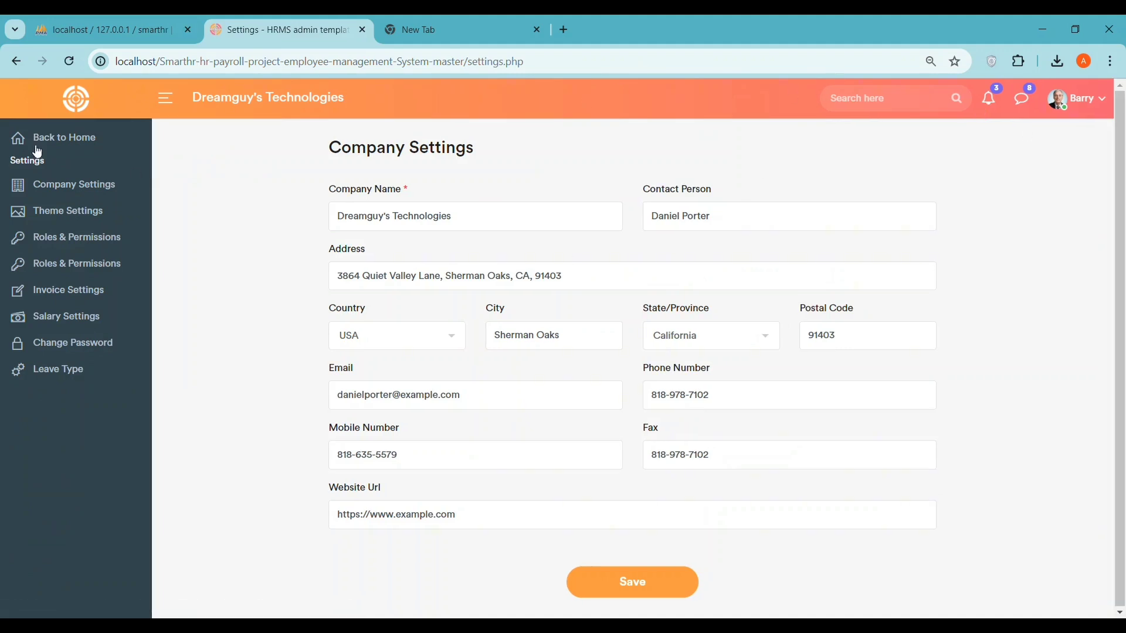
# - Return home and view the Admin Dashboard, then the Employee Dashboard
pyautogui.click(44, 139)
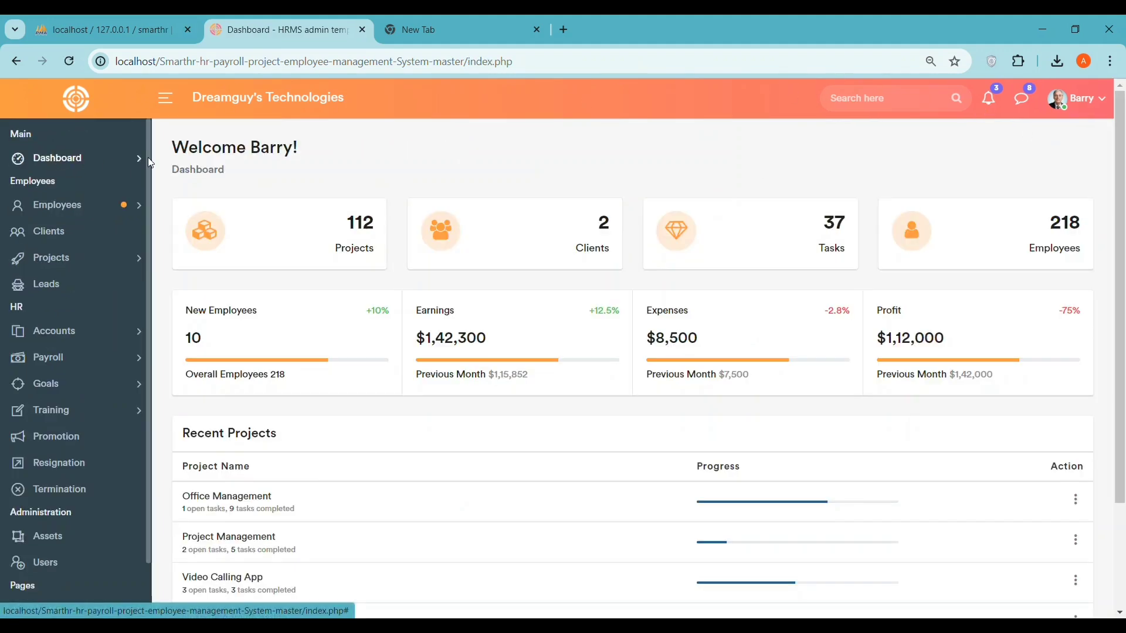
pyautogui.click(70, 161)
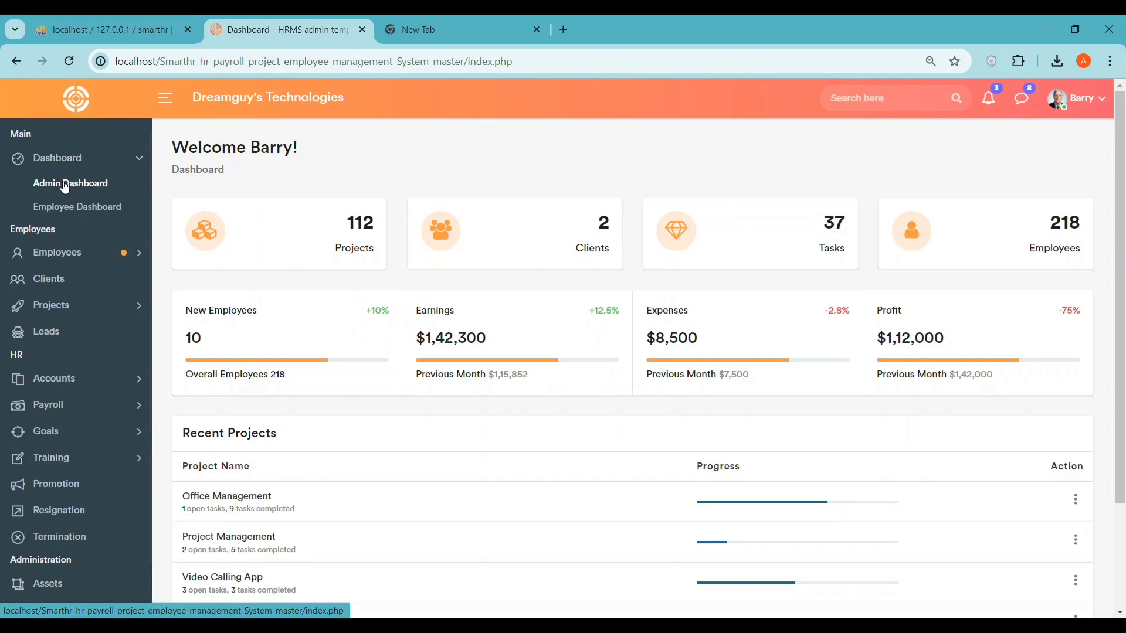
pyautogui.click(69, 184)
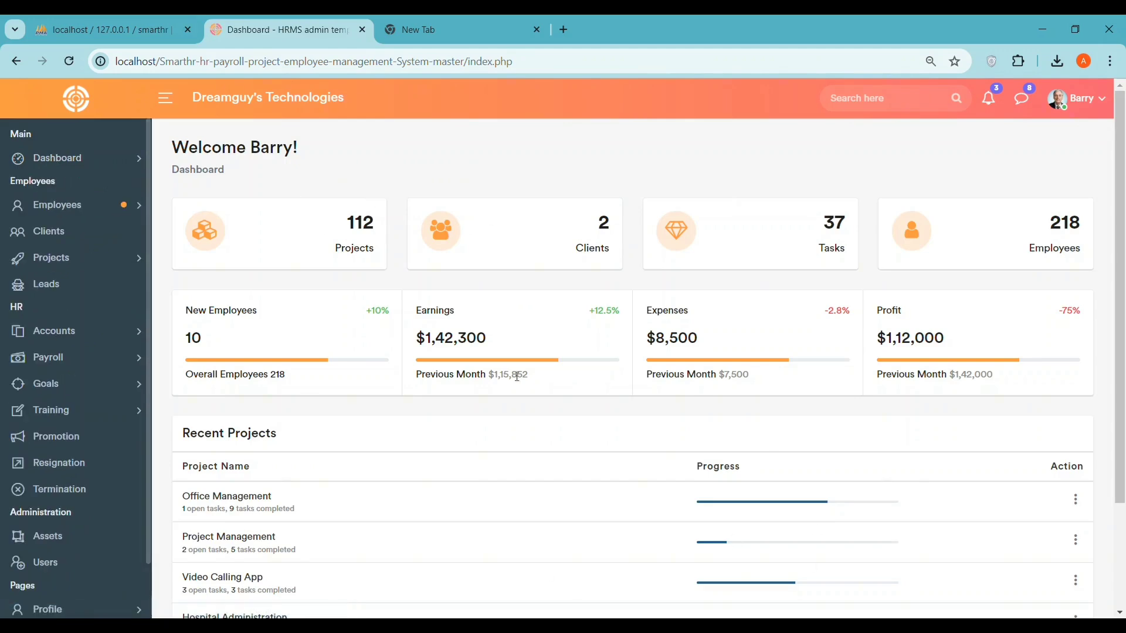
pyautogui.click(67, 167)
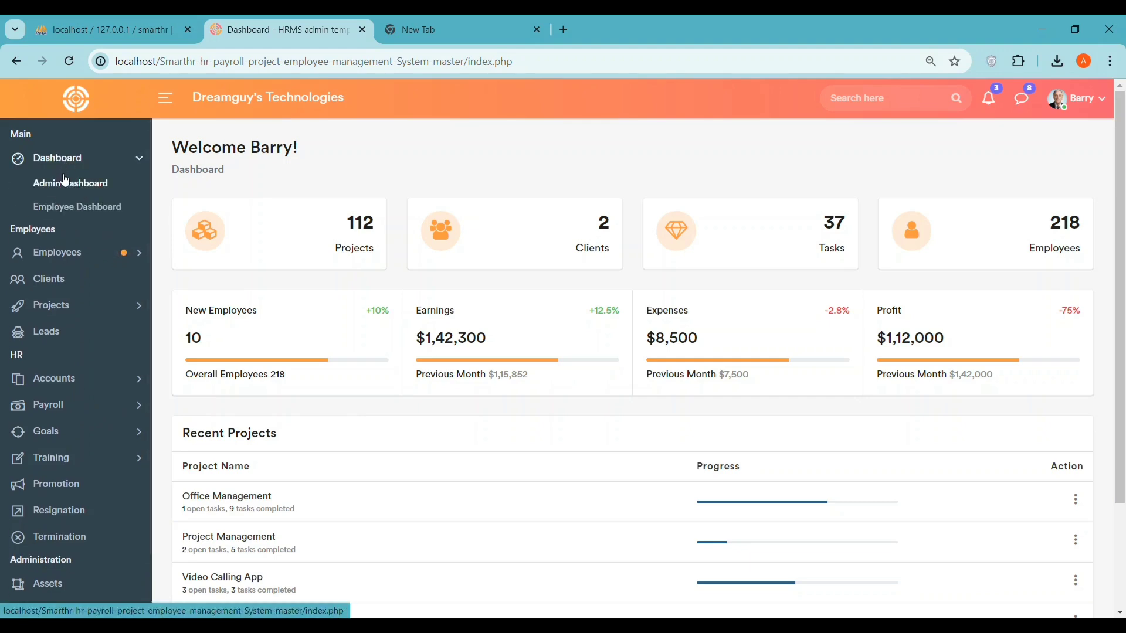
pyautogui.click(63, 209)
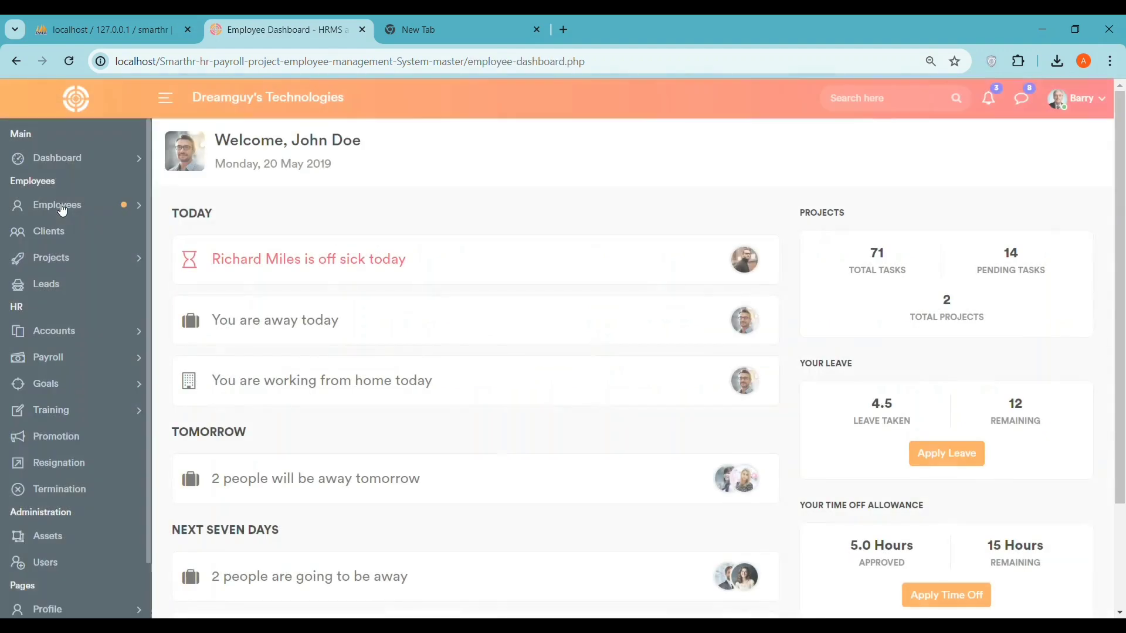
# - Highlight the welcome date, total projects, total tasks and pending tasks figures
pyautogui.moveTo(229, 159); pyautogui.dragTo(434, 158)
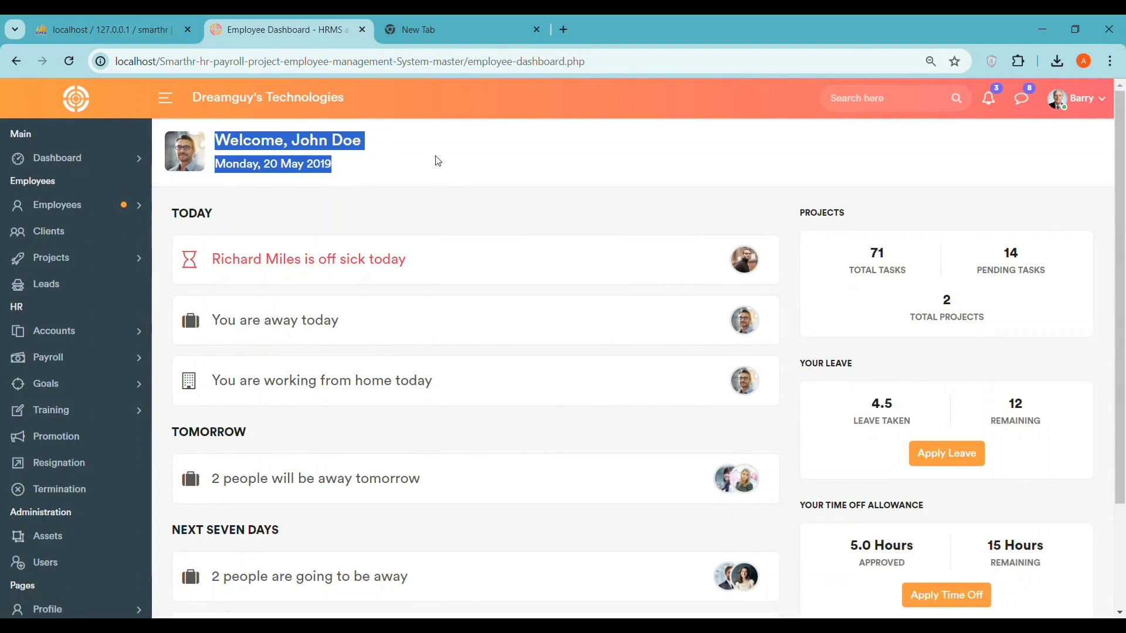
pyautogui.click(843, 224)
pyautogui.scroll(-2, 973, 463)
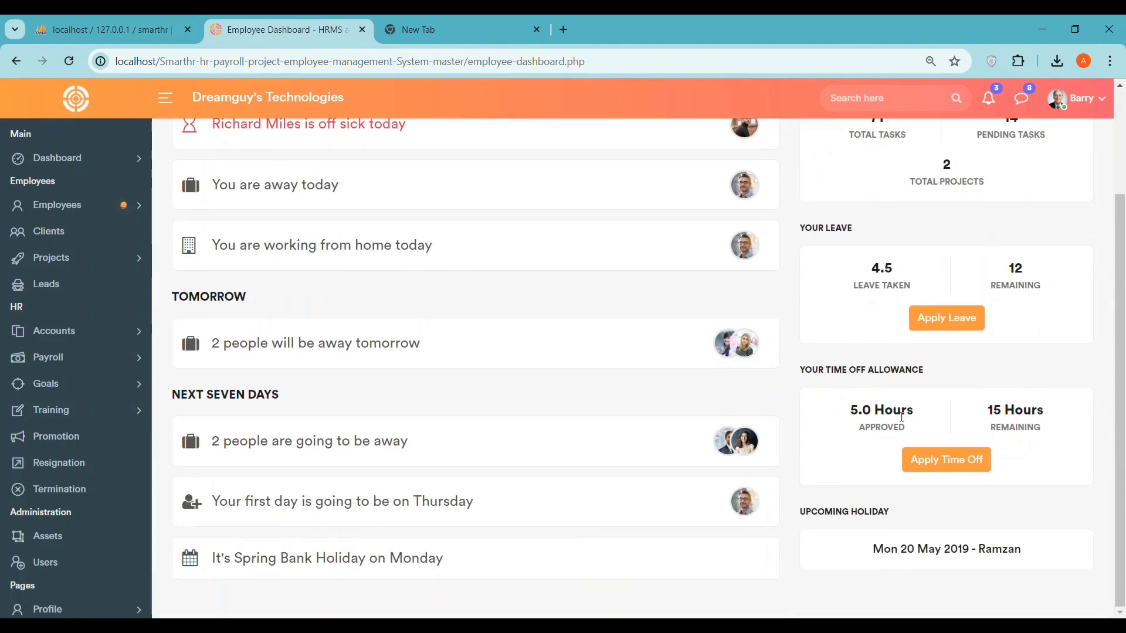
pyautogui.scroll(1, 537, 407)
pyautogui.scroll(2, 394, 371)
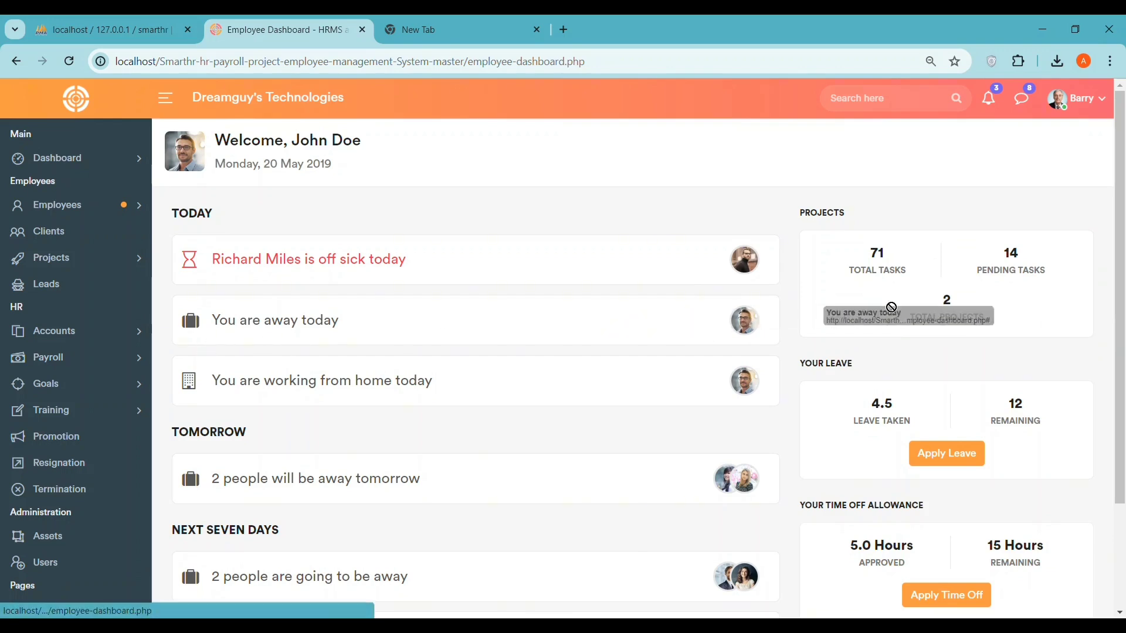
pyautogui.moveTo(974, 317); pyautogui.dragTo(962, 315)
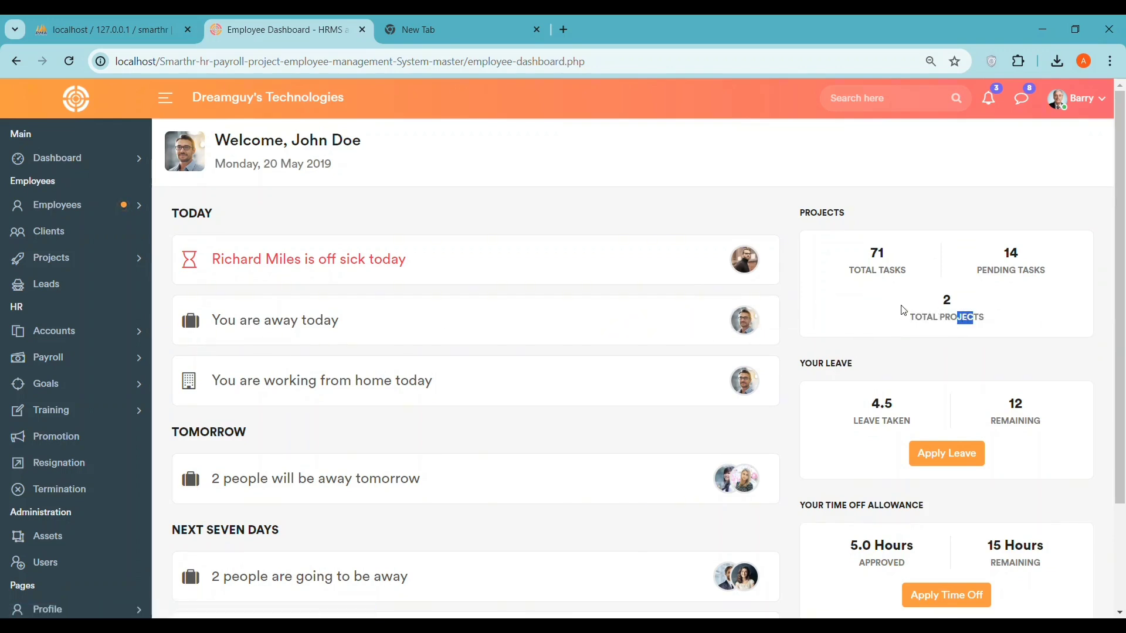
pyautogui.moveTo(864, 259); pyautogui.dragTo(904, 253)
pyautogui.click(1010, 245)
pyautogui.moveTo(978, 259); pyautogui.dragTo(1041, 272)
# - Check the away-today notice, then open the All Employees list
pyautogui.click(264, 324)
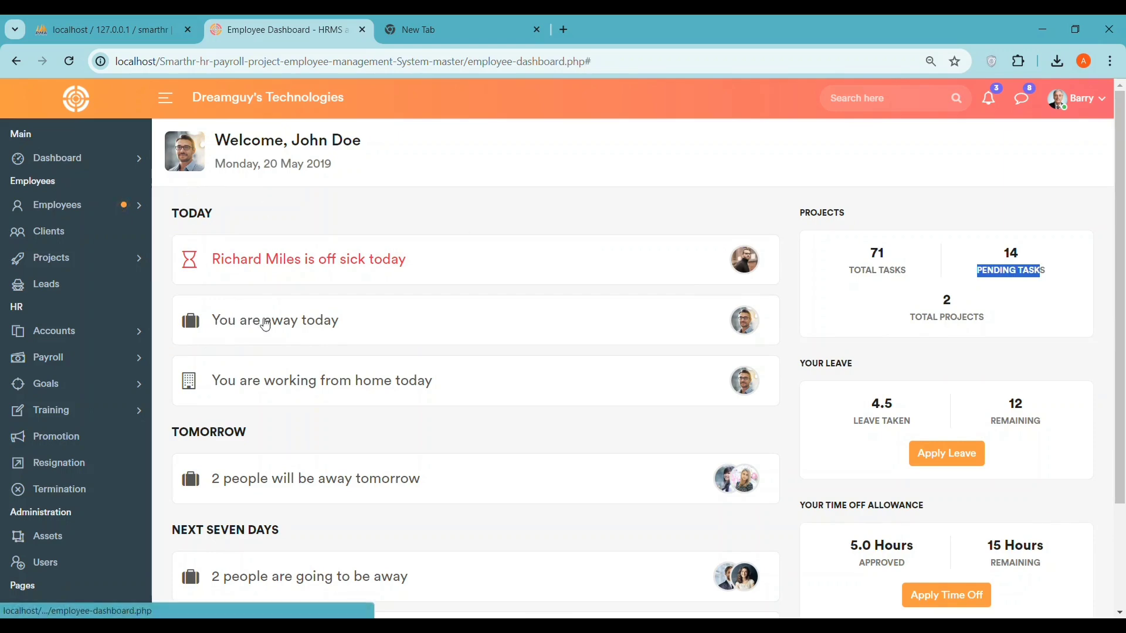
pyautogui.click(828, 410)
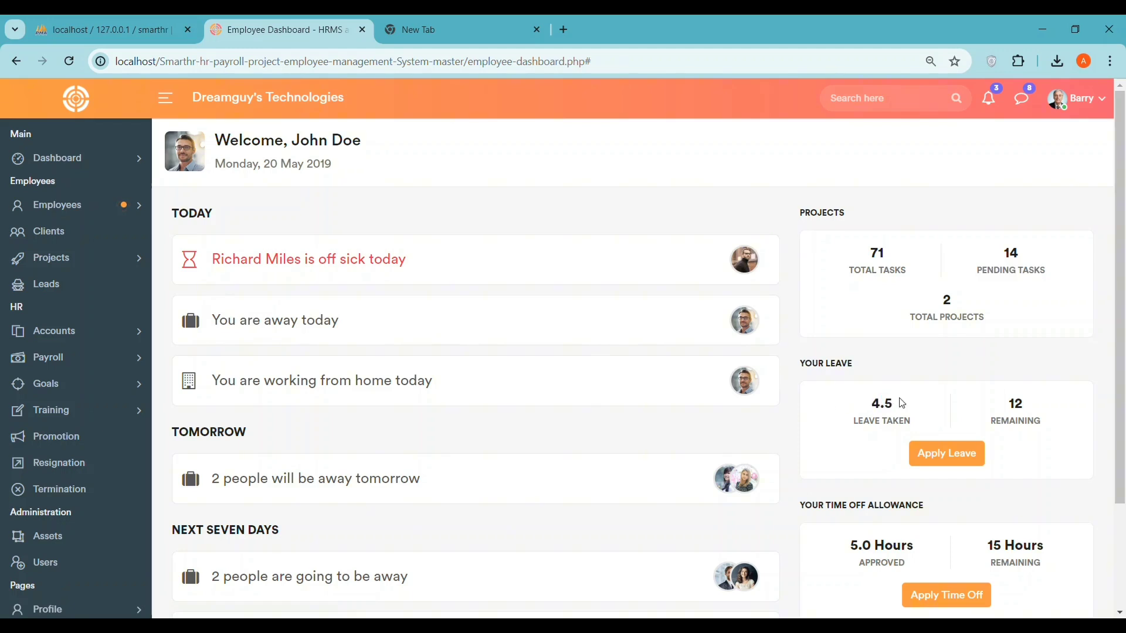
pyautogui.moveTo(985, 404); pyautogui.dragTo(1040, 404)
pyautogui.scroll(-2, 865, 424)
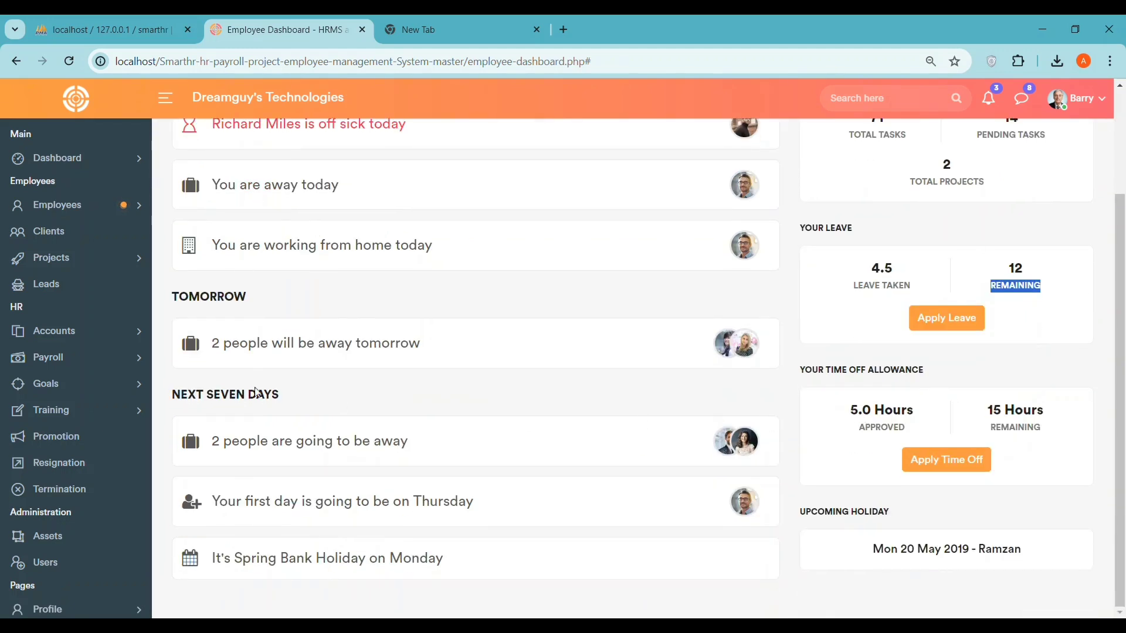
pyautogui.click(47, 206)
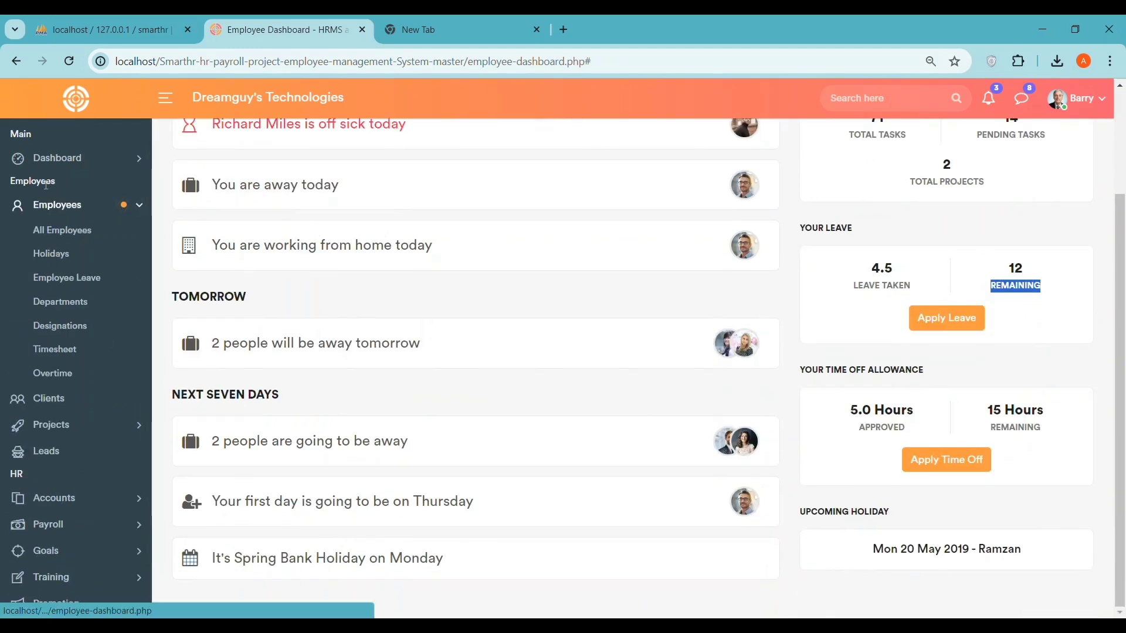
pyautogui.click(55, 240)
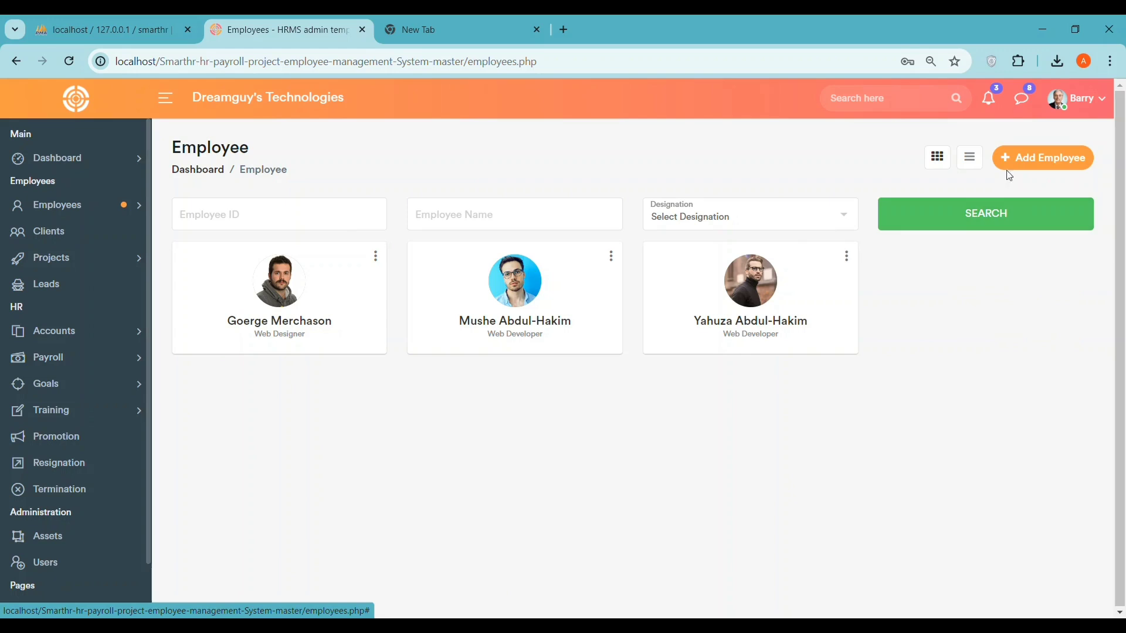
# - Start a new employee with a first name, username and password from the saved login
pyautogui.click(1019, 158)
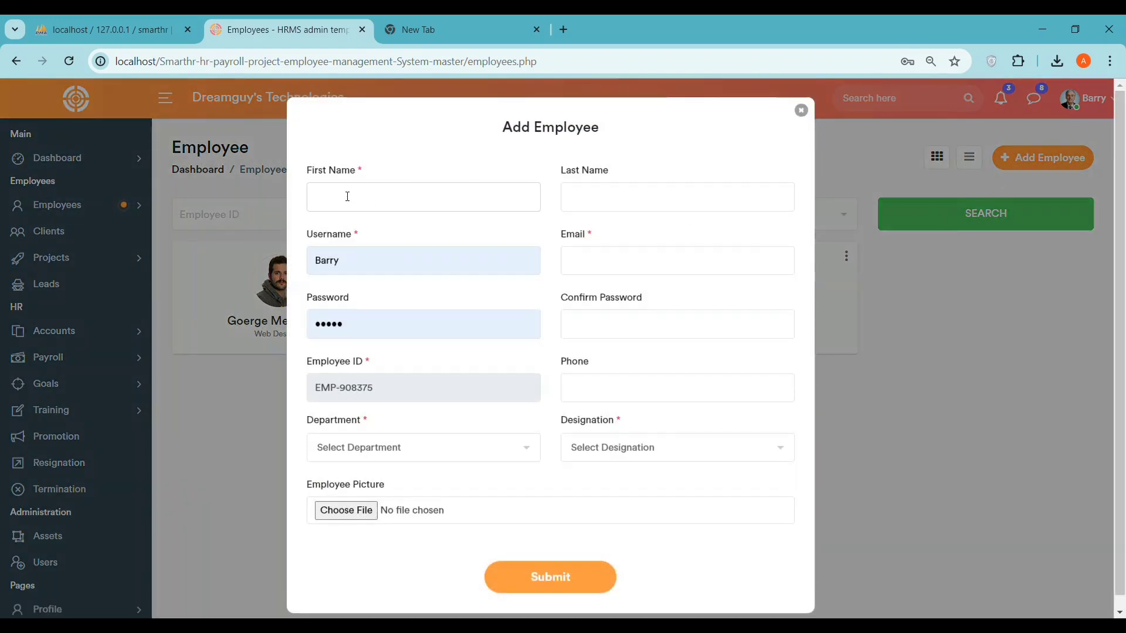
pyautogui.write('codingabel')
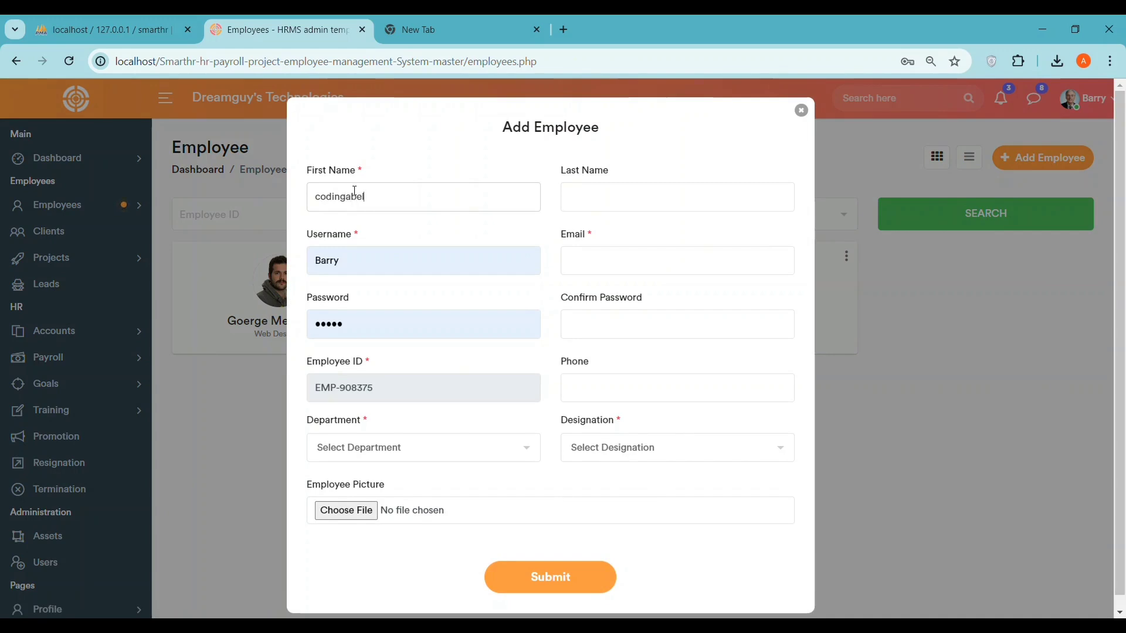
pyautogui.click(327, 259)
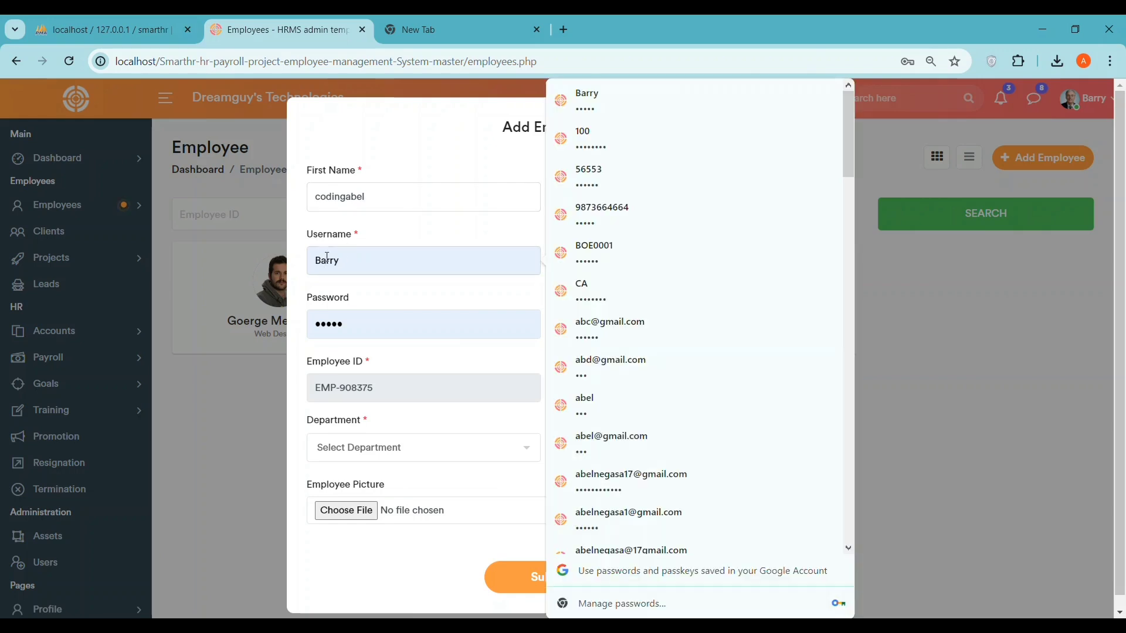
pyautogui.doubleClick(328, 259)
pyautogui.write('dingabel')
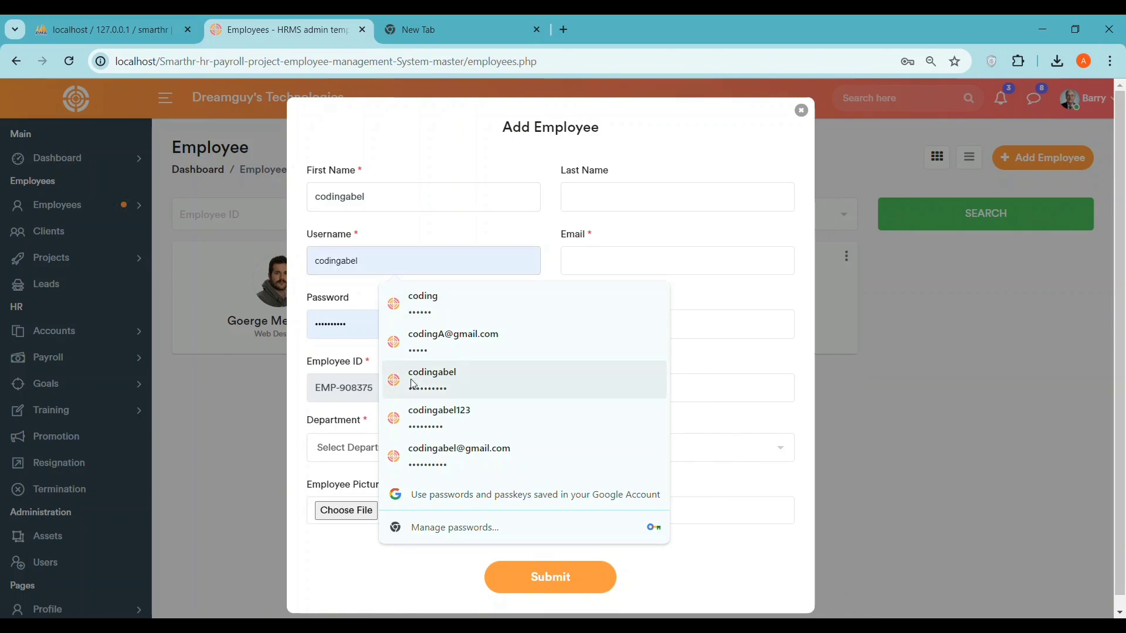
pyautogui.click(414, 380)
pyautogui.moveTo(385, 323); pyautogui.dragTo(305, 329)
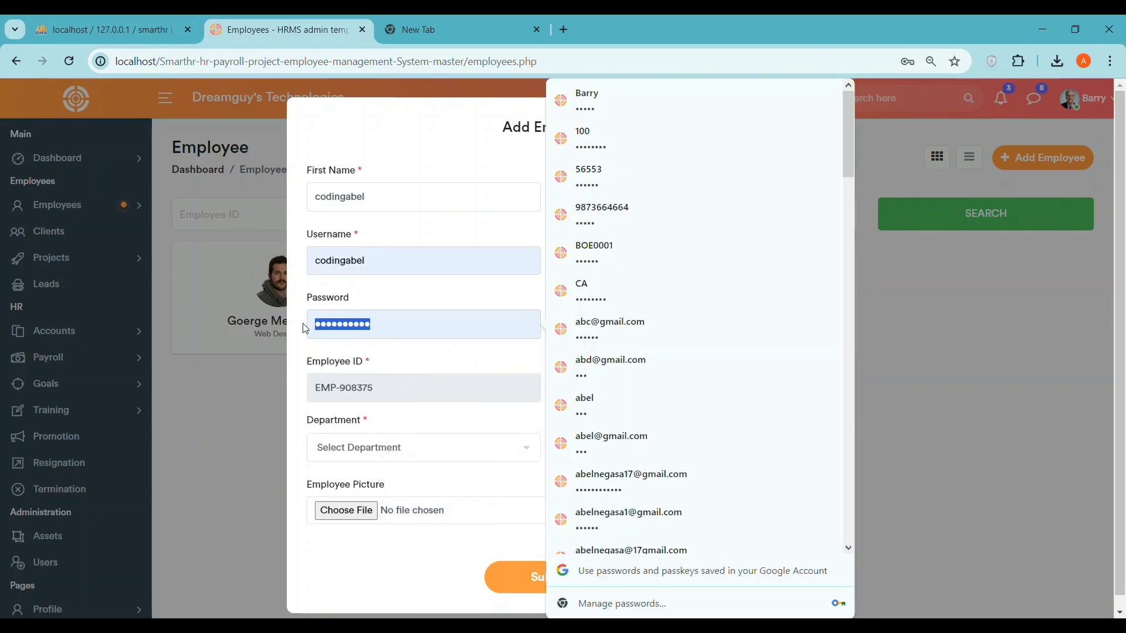
pyautogui.write('12345')
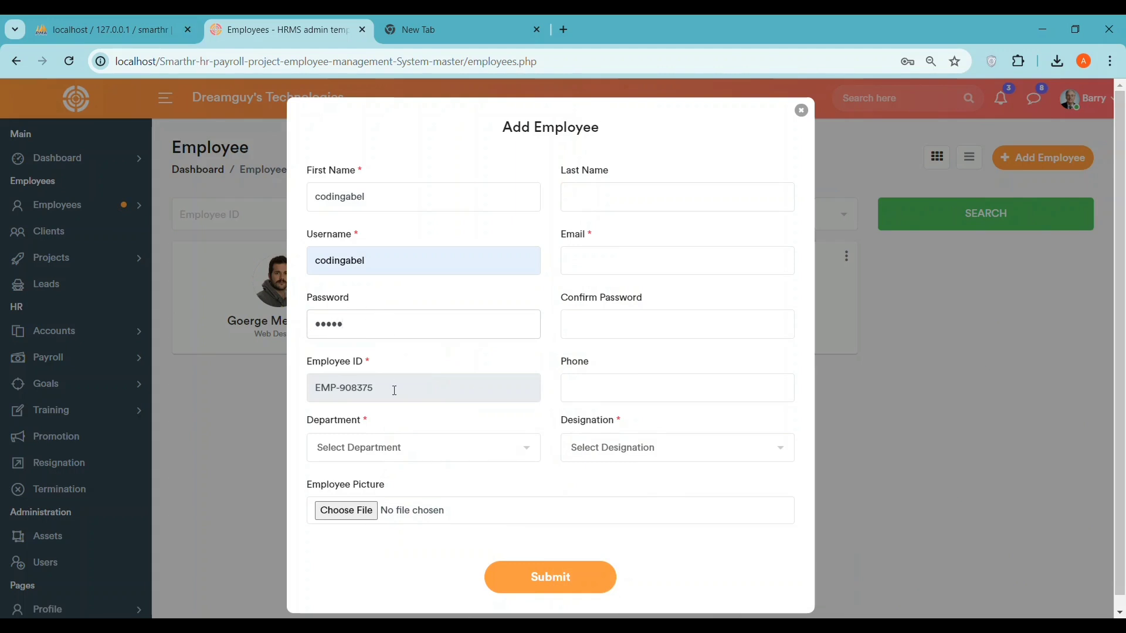
# - Point out the Employee ID field and set the department to IT Department
pyautogui.moveTo(380, 365); pyautogui.dragTo(303, 366)
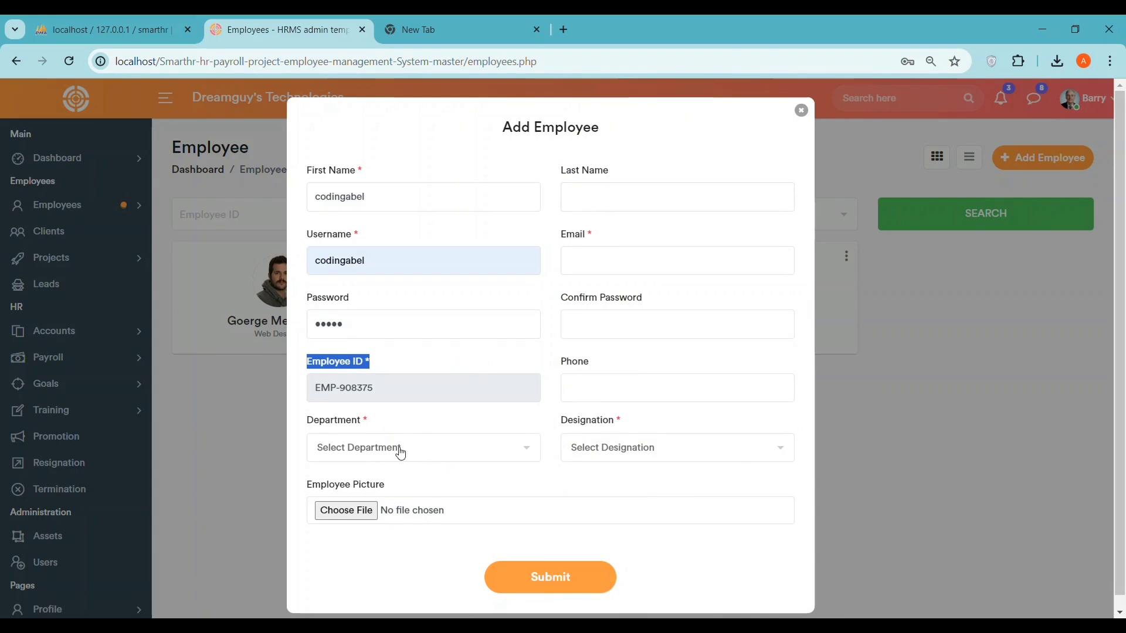
pyautogui.click(526, 457)
pyautogui.click(352, 518)
# - Attach photo.jpg from the Pictures folder as the employee picture
pyautogui.click(345, 511)
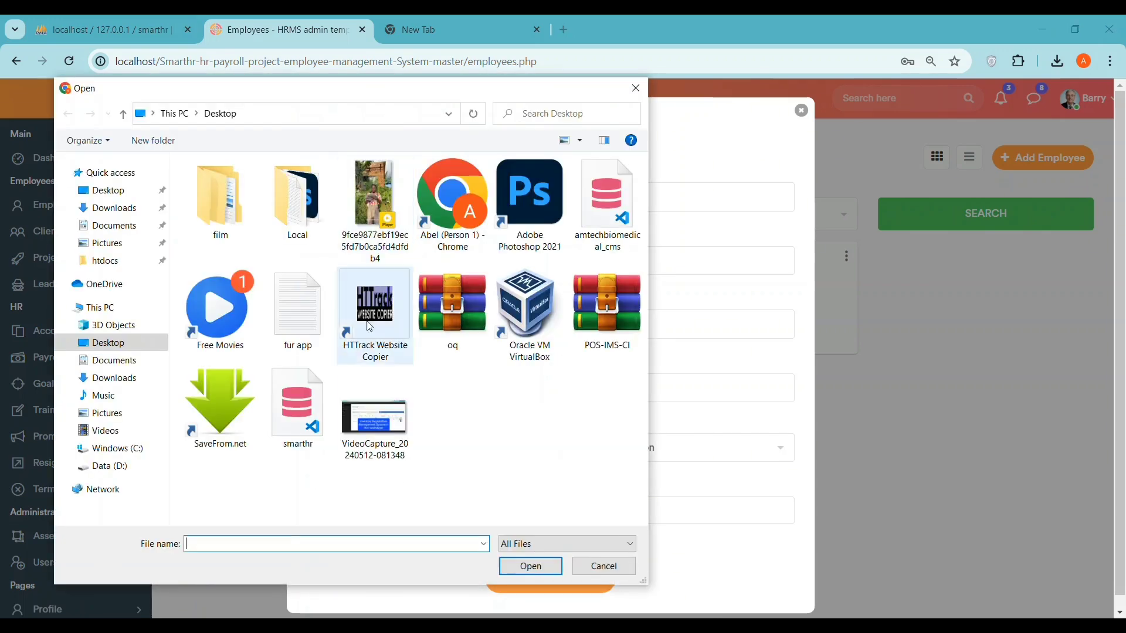
pyautogui.click(109, 431)
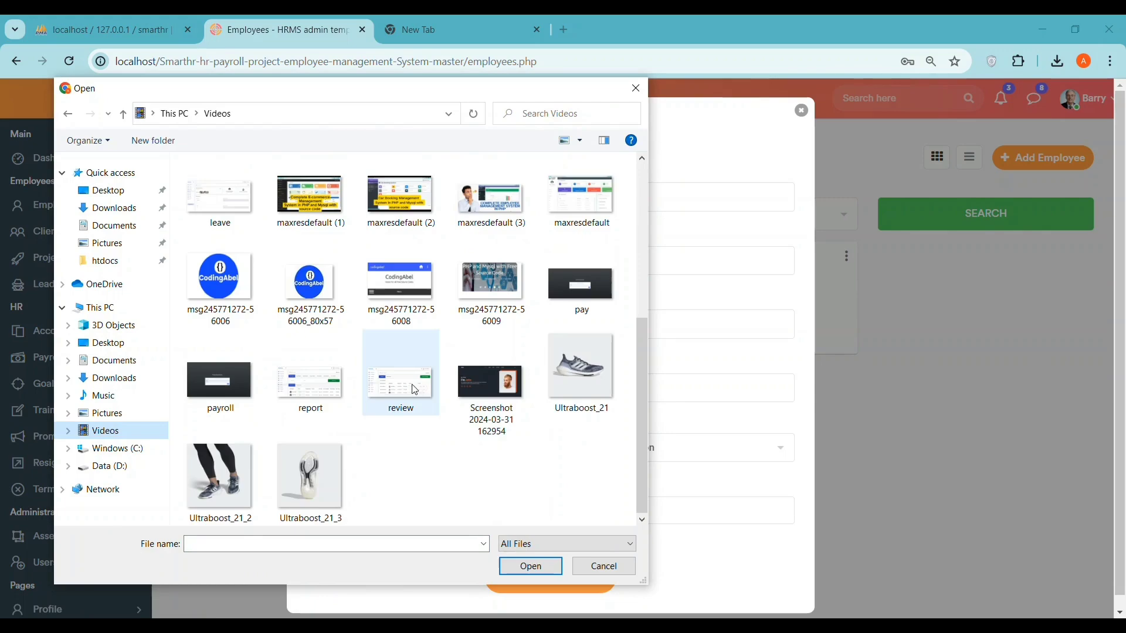
pyautogui.scroll(5, 381, 360)
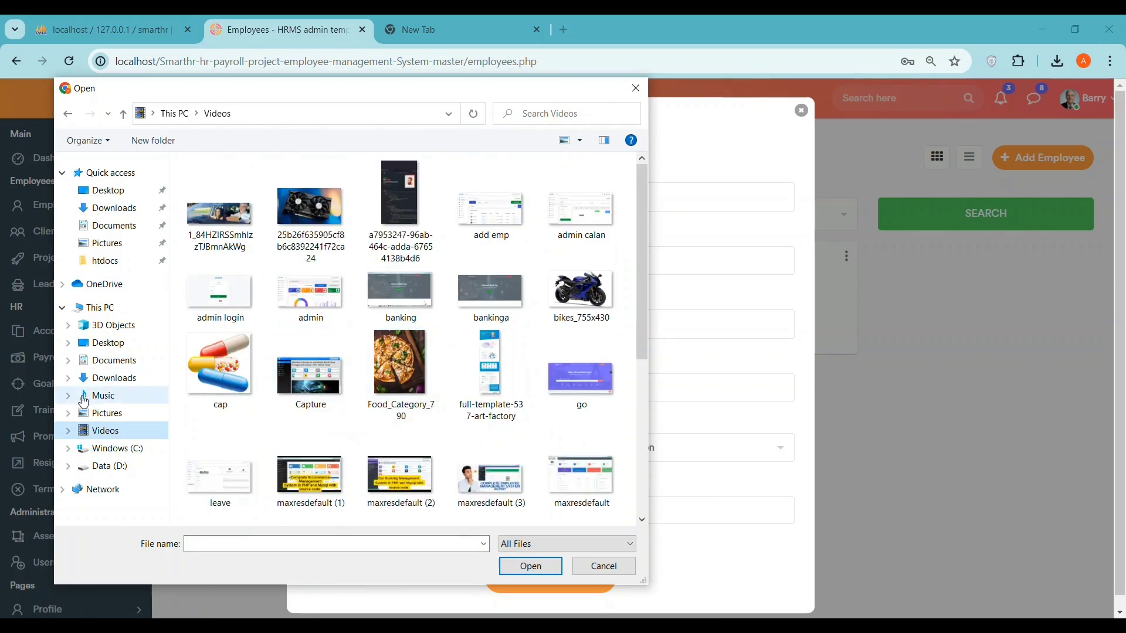
pyautogui.click(102, 414)
pyautogui.scroll(-10, 608, 442)
pyautogui.scroll(10, 608, 442)
pyautogui.scroll(-5, 608, 442)
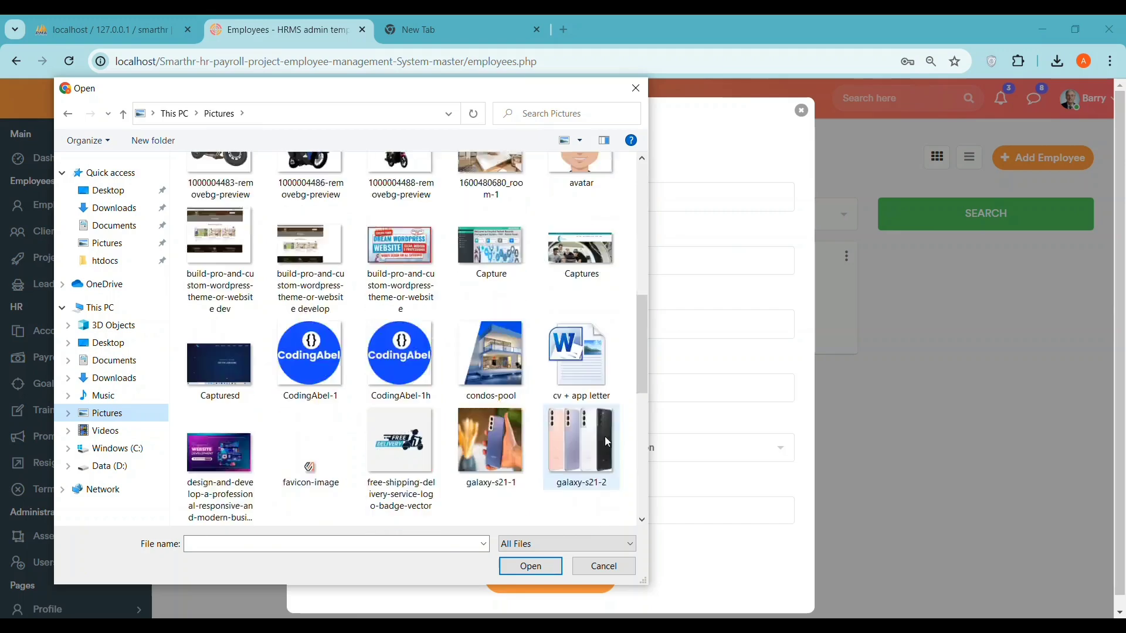
pyautogui.scroll(-5, 608, 442)
pyautogui.click(580, 249)
pyautogui.click(531, 566)
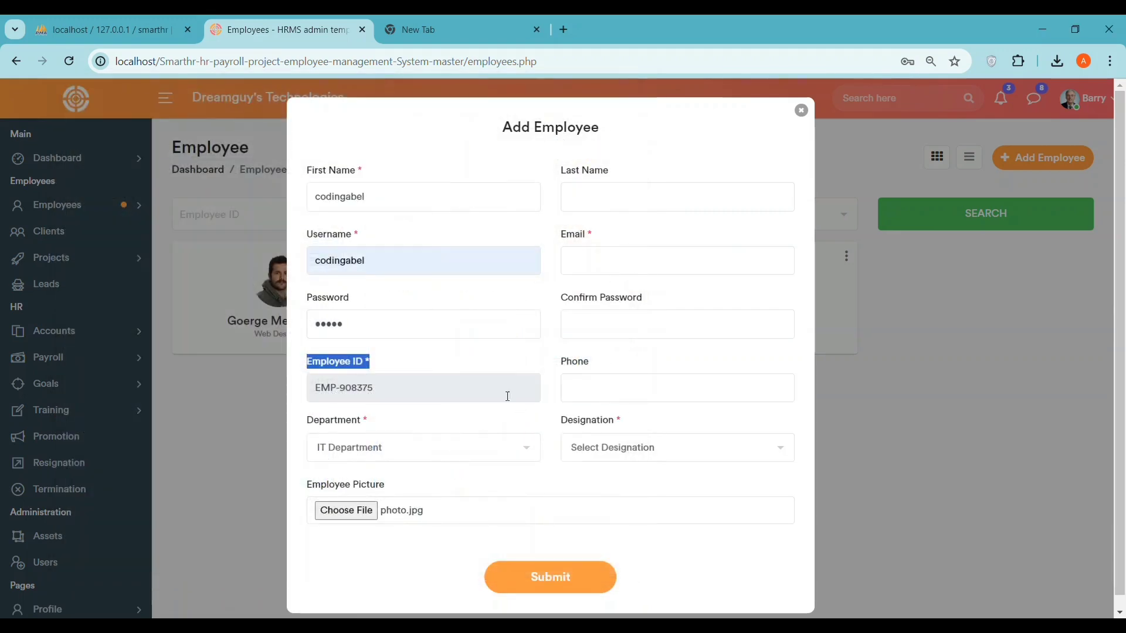
# - Enter the employee's last name, e-mail address and password confirmation
pyautogui.click(622, 194)
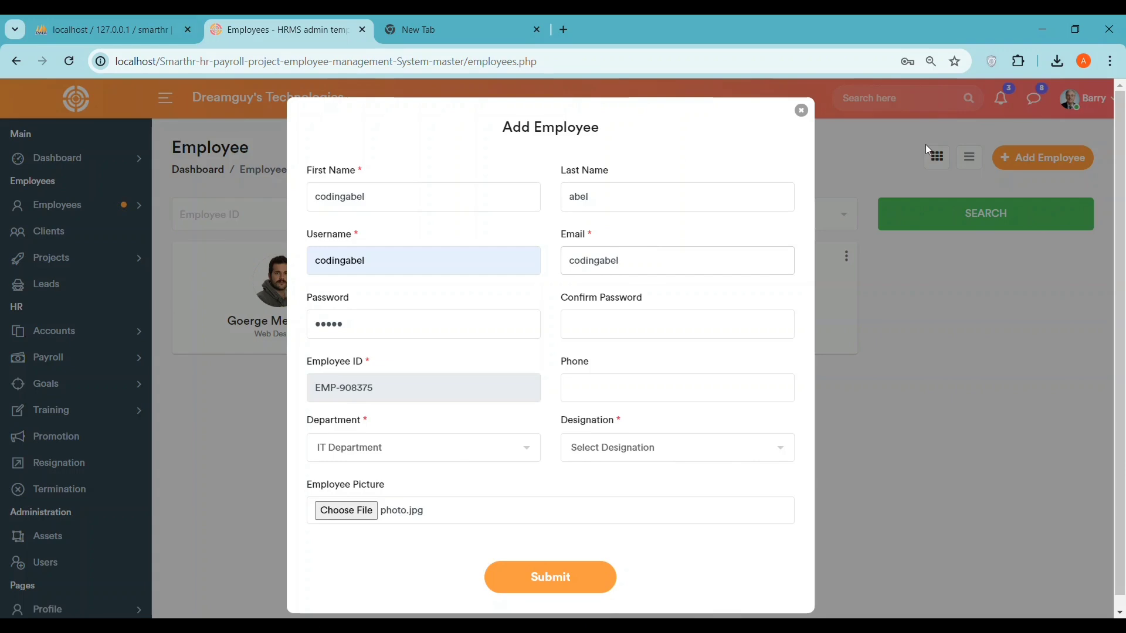
pyautogui.write('@gmail.com')
pyautogui.click(602, 336)
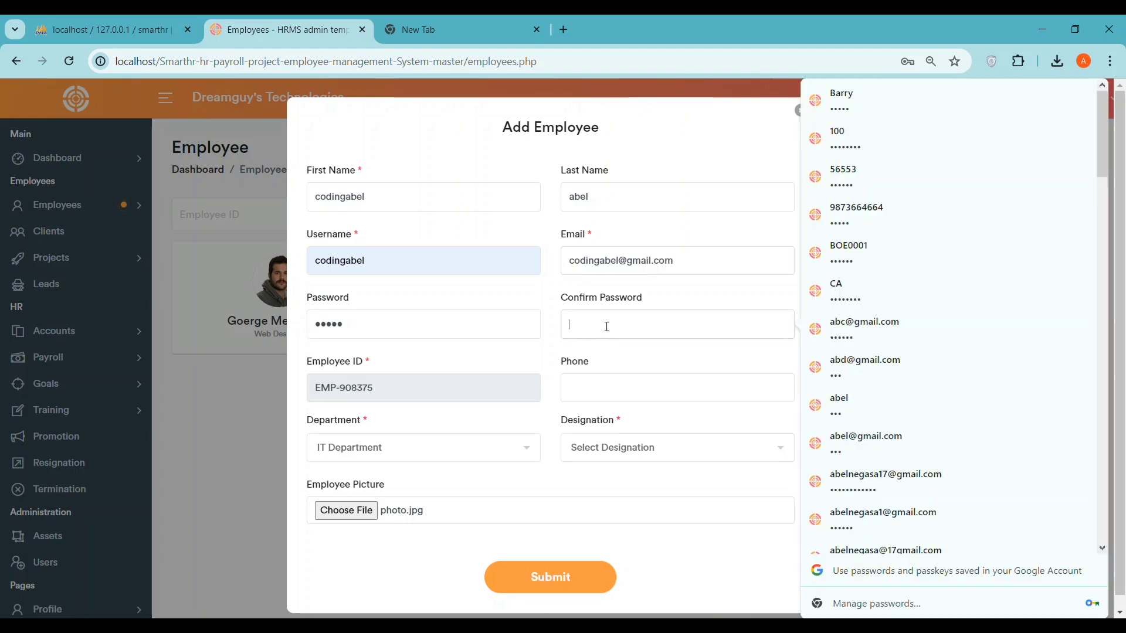
pyautogui.write('123')
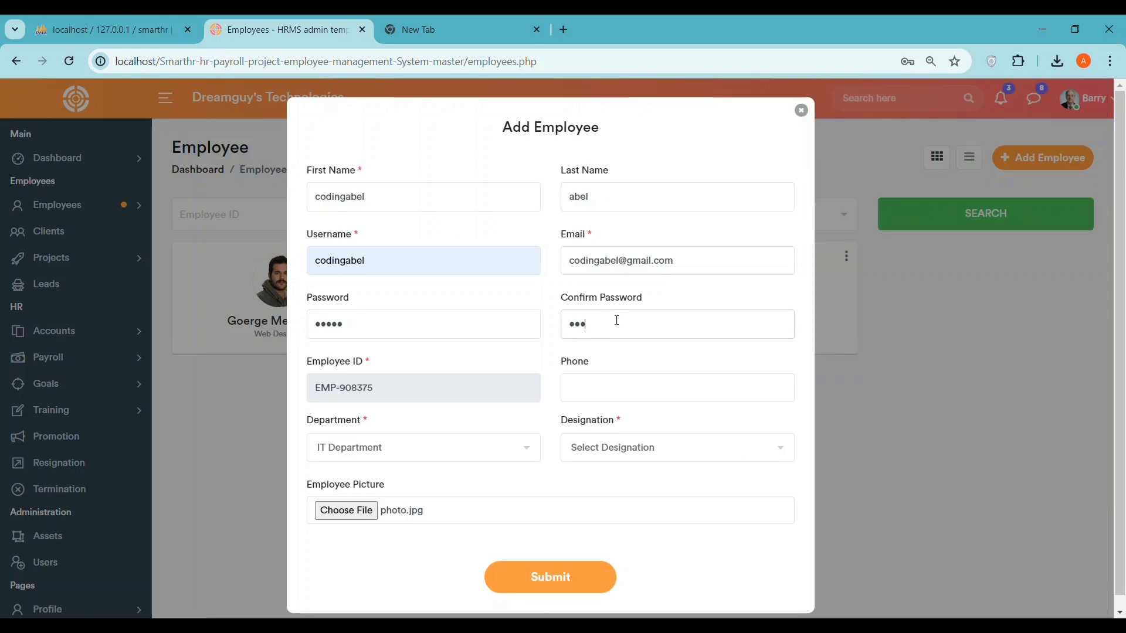
pyautogui.write('4')
# - Enter the employee's phone number, correcting the mistyped digits
pyautogui.click(605, 386)
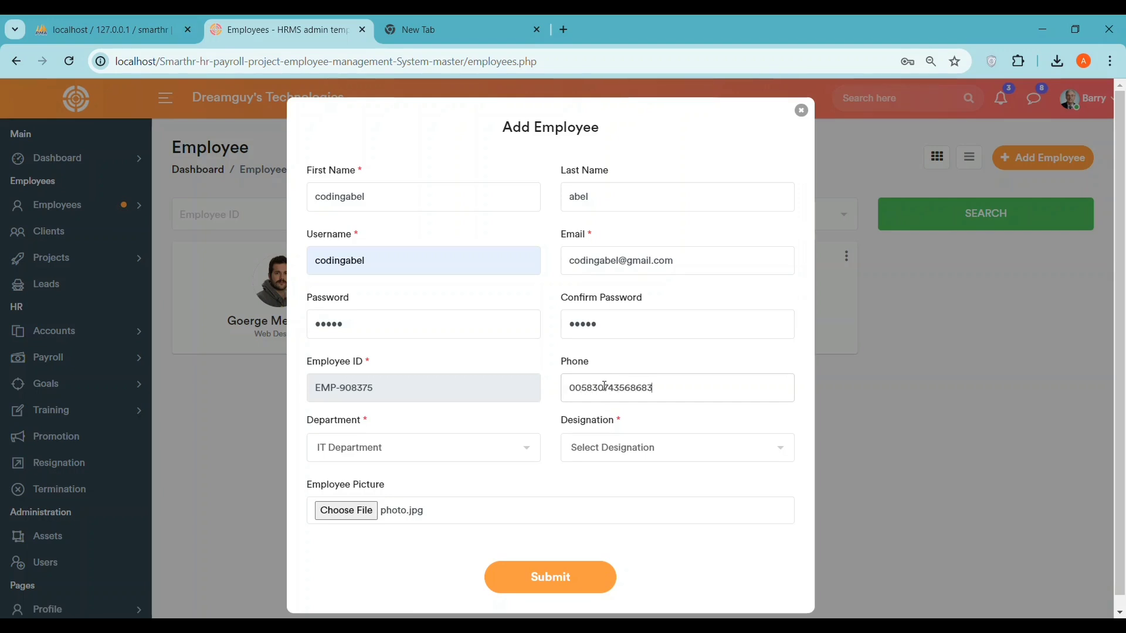
pyautogui.click(584, 386)
pyautogui.press('BackSpace')
pyautogui.write('9')
# - Set the designation to Web Designer, submit, and acknowledge the confirmation
pyautogui.click(600, 444)
pyautogui.click(604, 510)
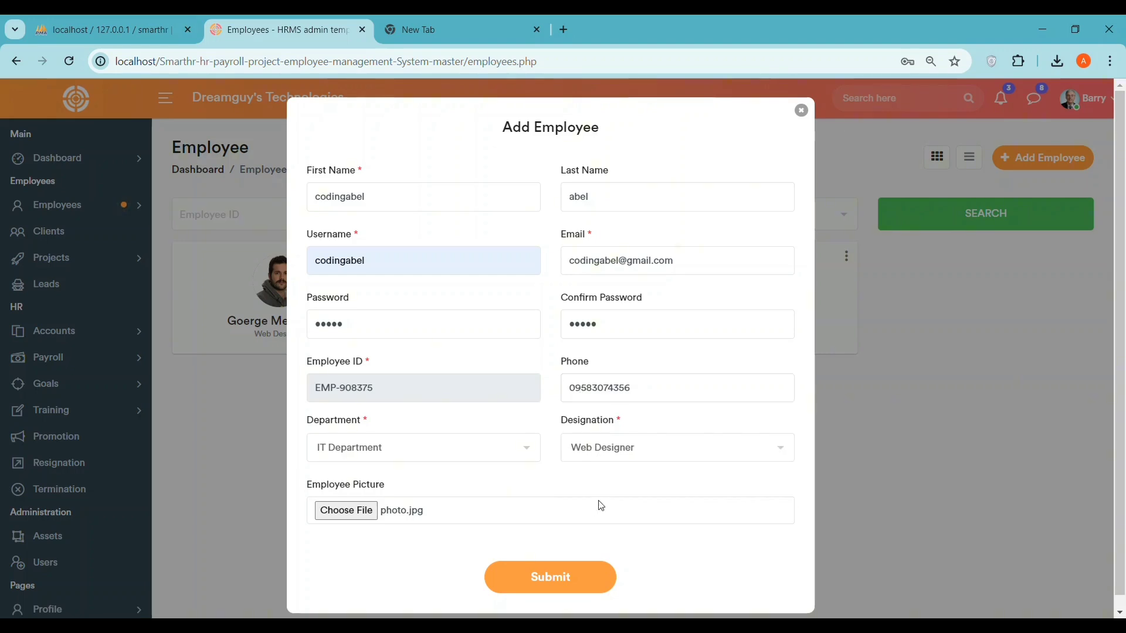
pyautogui.click(550, 579)
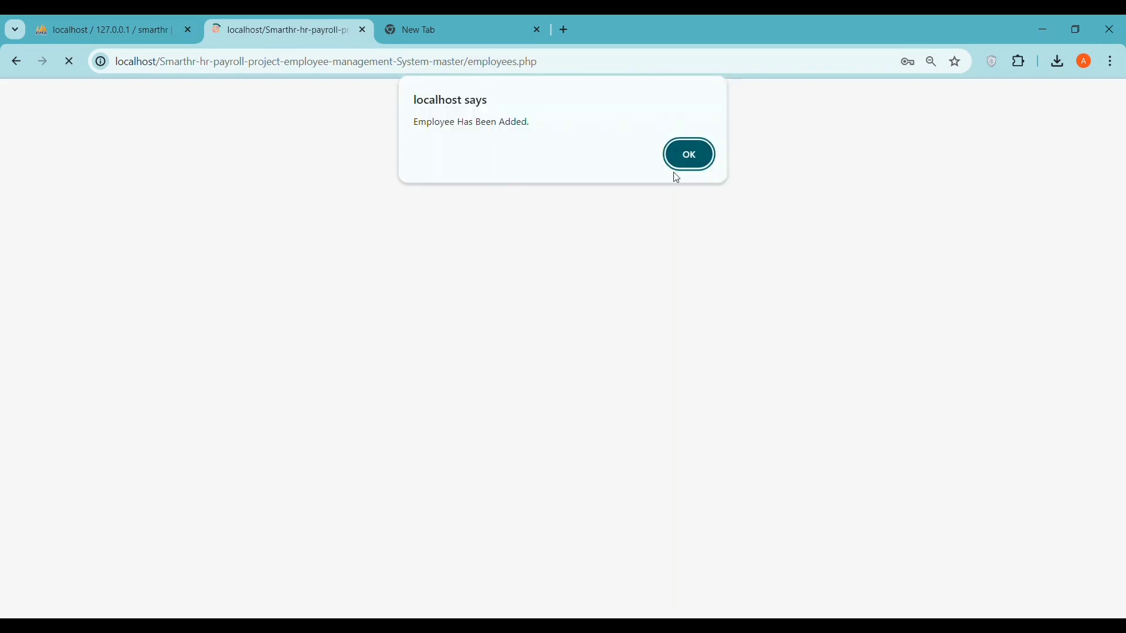
pyautogui.click(688, 152)
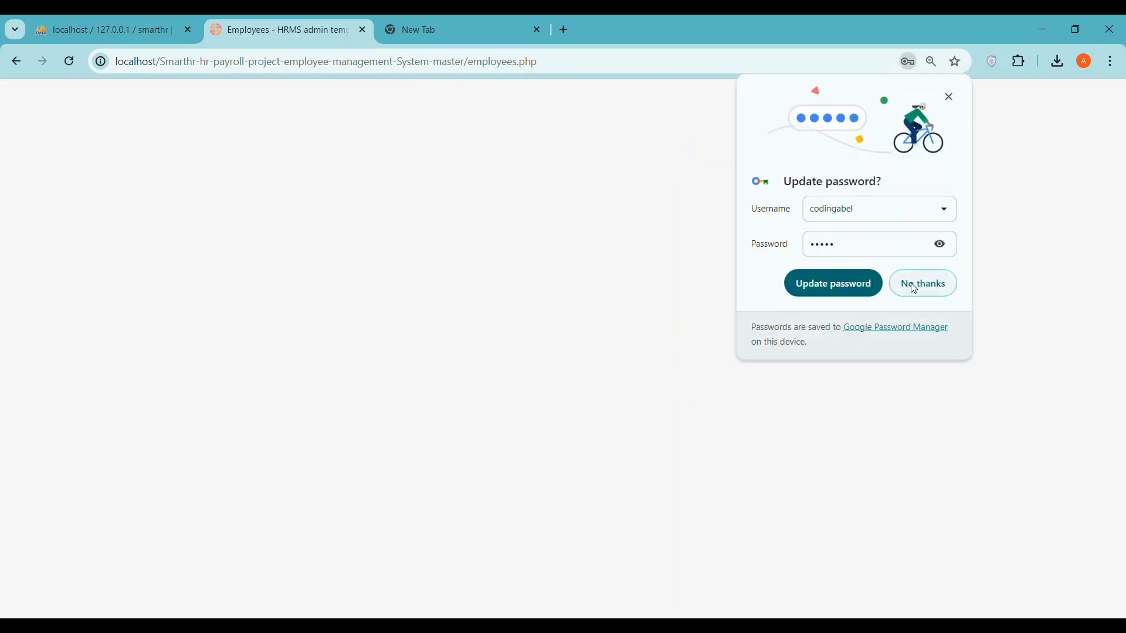
# - Decline the browser password update and view the new employee's profile and Edit form without changes
pyautogui.click(916, 289)
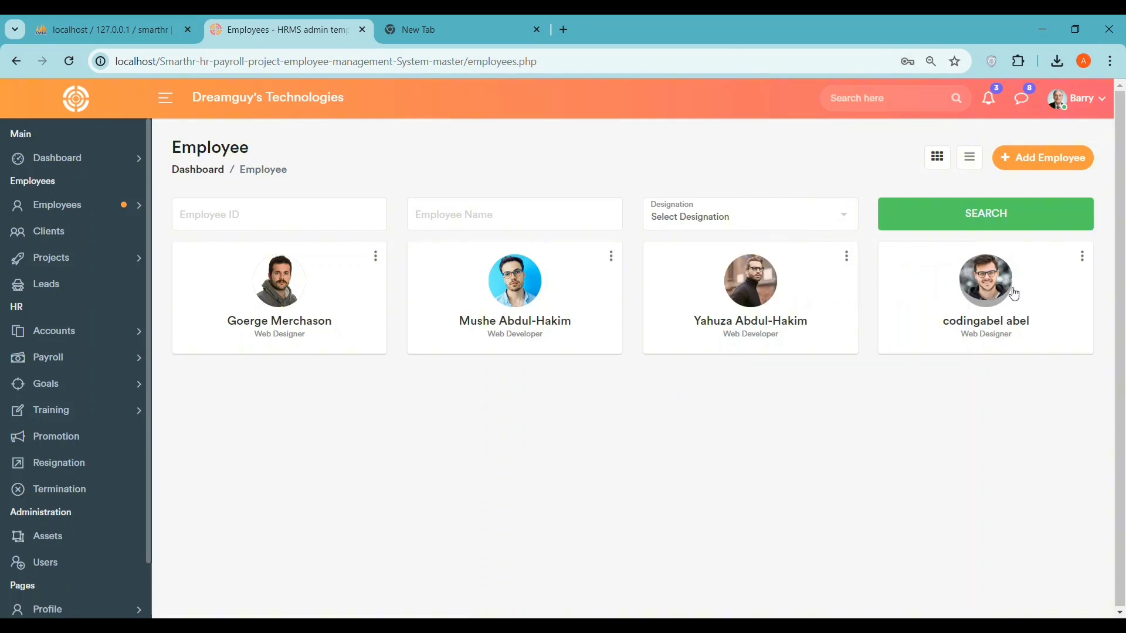
pyautogui.click(974, 283)
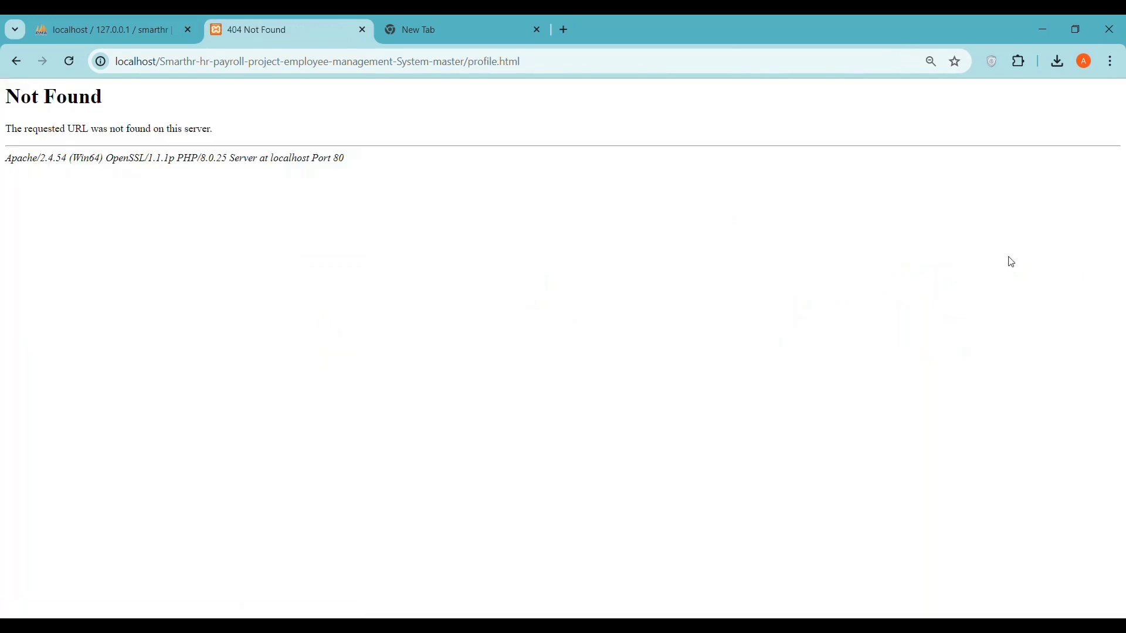
pyautogui.click(15, 66)
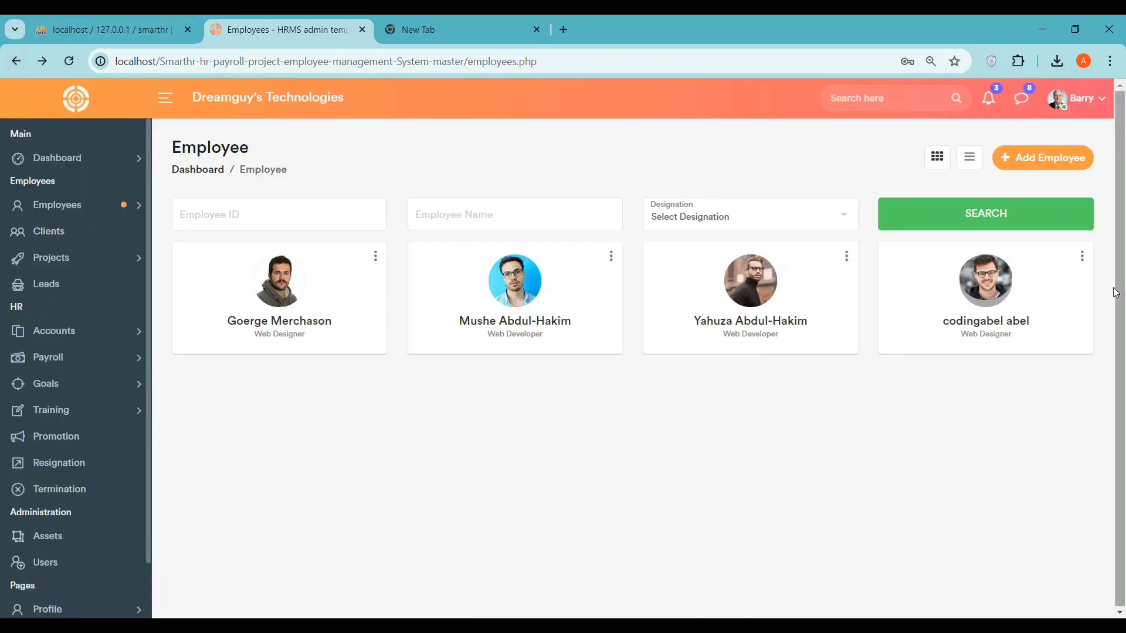
pyautogui.click(1082, 256)
pyautogui.click(1024, 286)
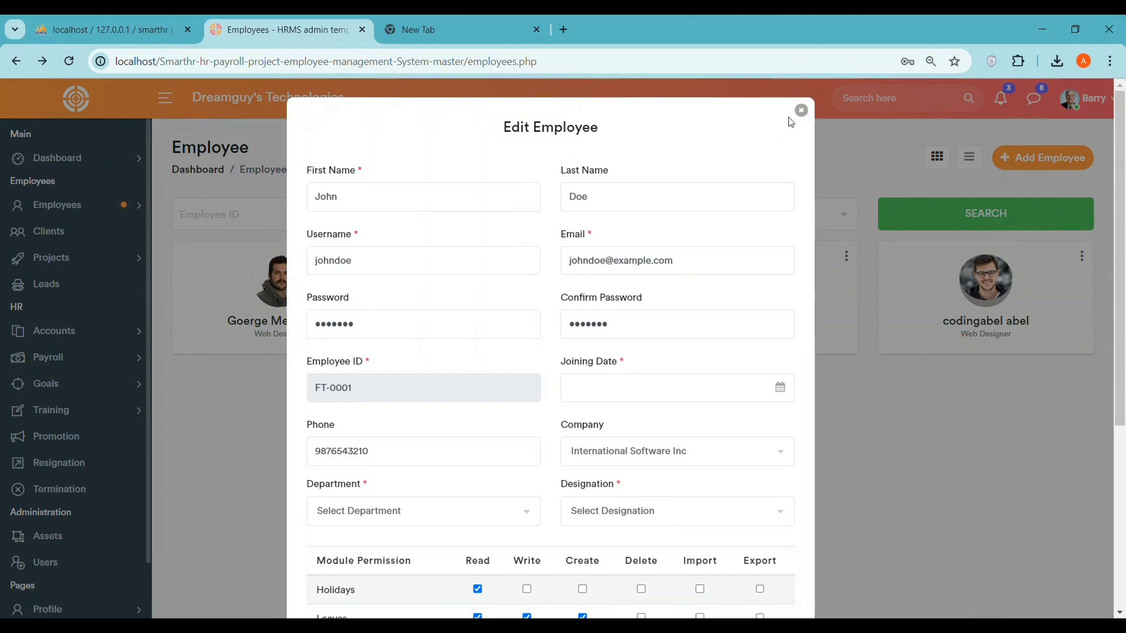
pyautogui.click(801, 111)
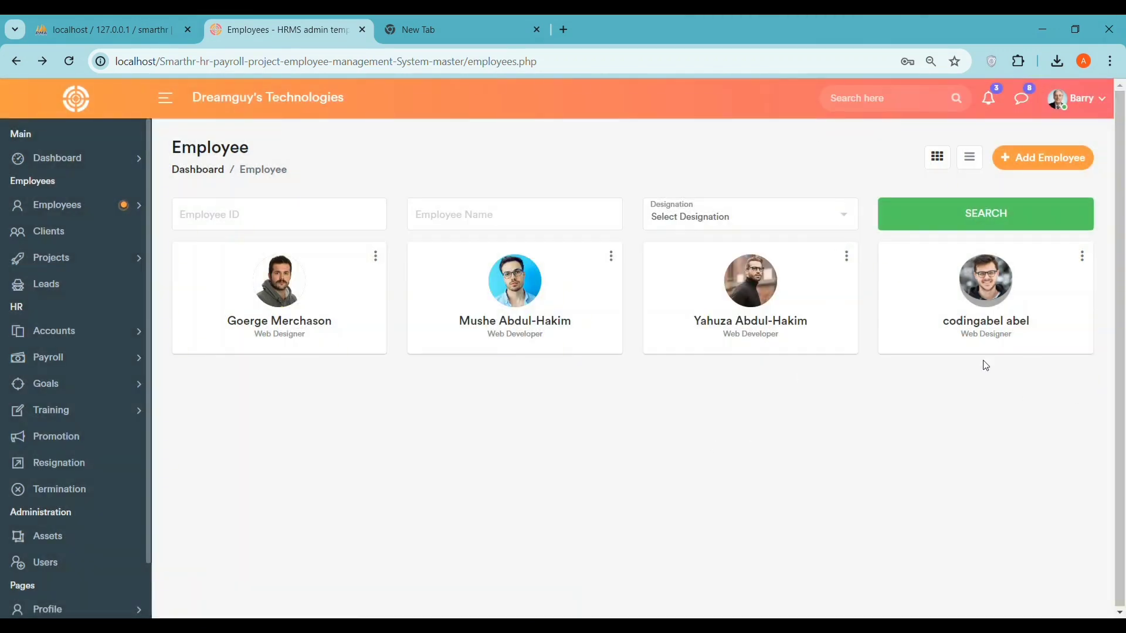
pyautogui.click(982, 304)
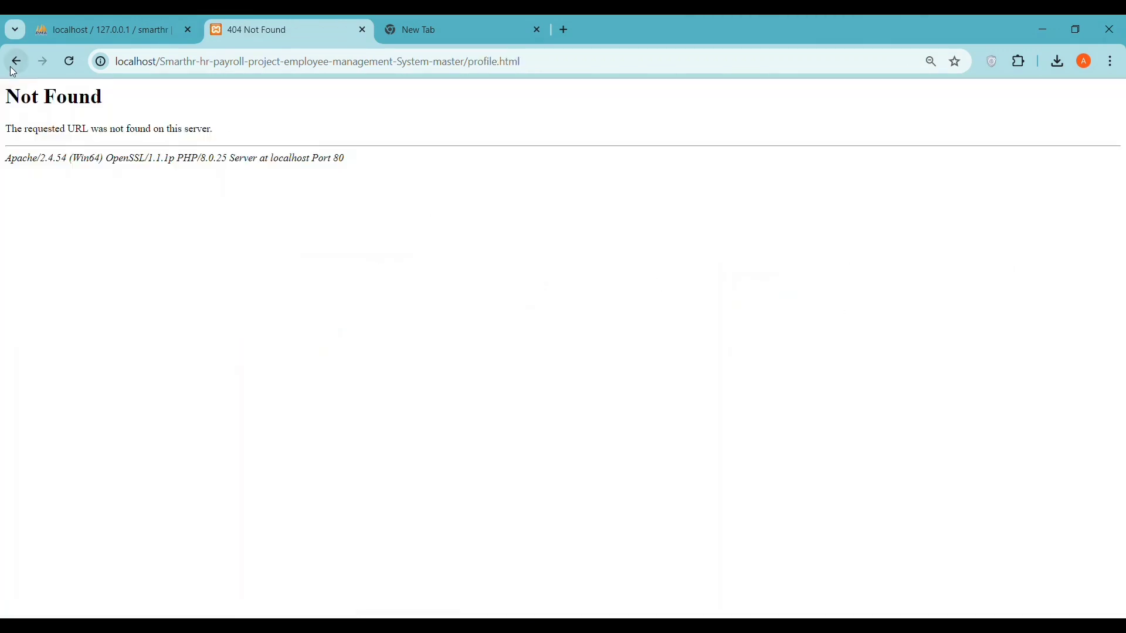
pyautogui.click(16, 61)
# - Go to the Holidays page under Employees in the sidebar
pyautogui.click(56, 208)
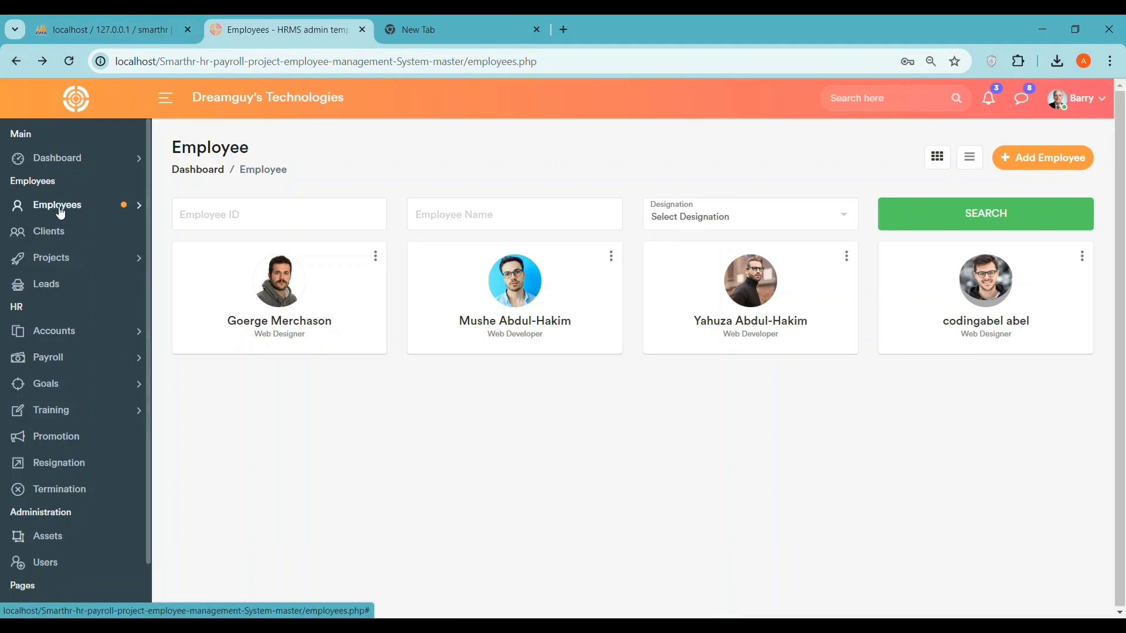
pyautogui.click(51, 252)
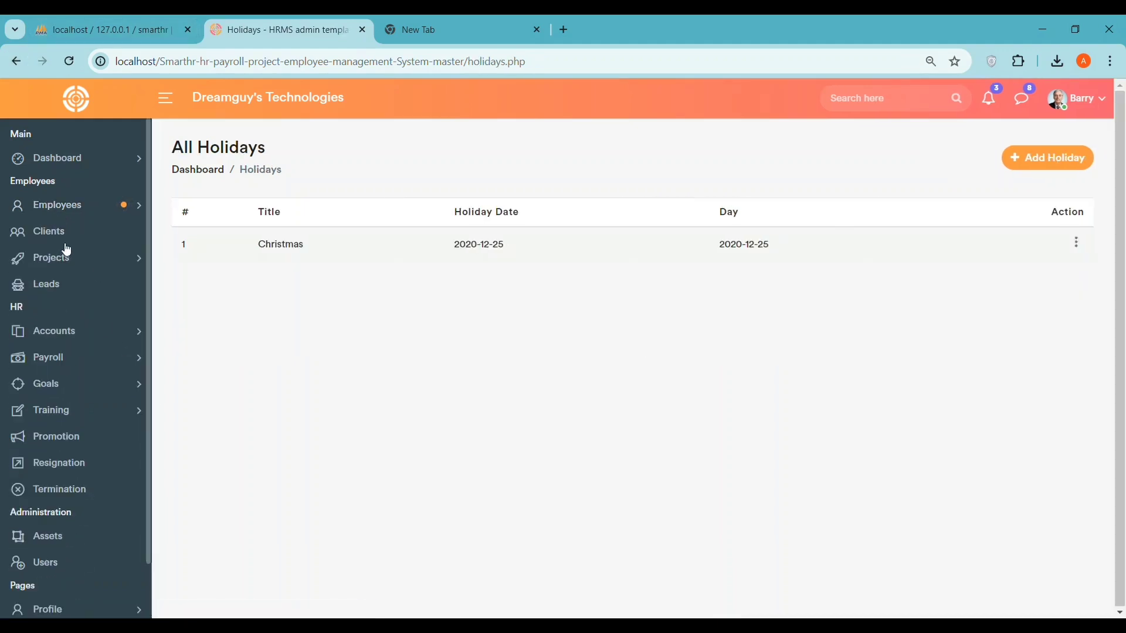
pyautogui.click(66, 215)
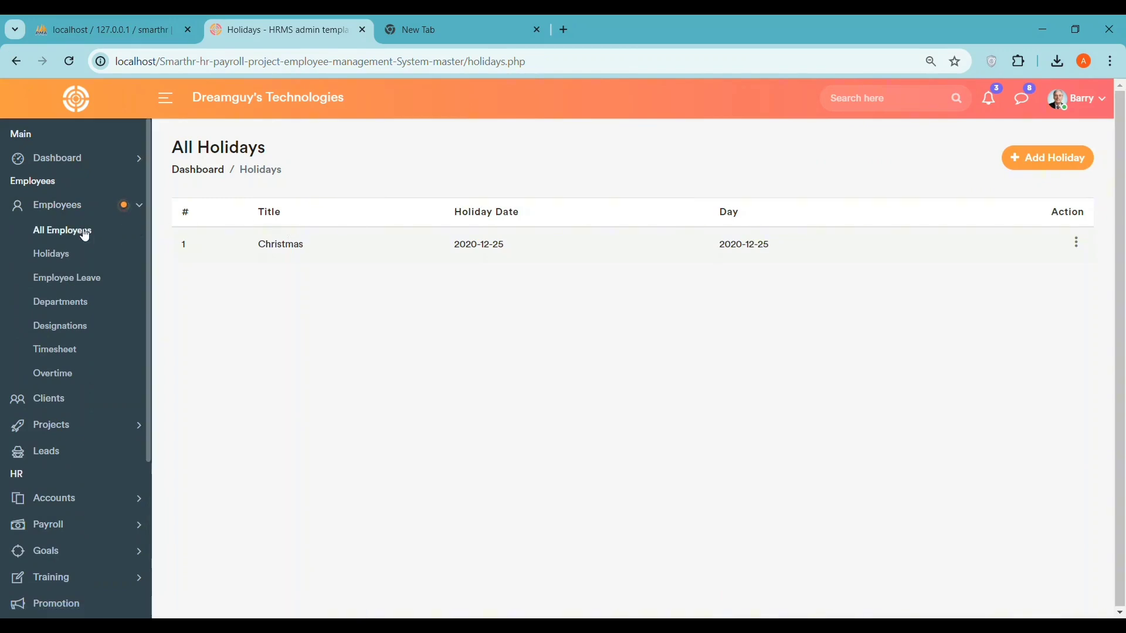
pyautogui.click(76, 230)
pyautogui.click(448, 226)
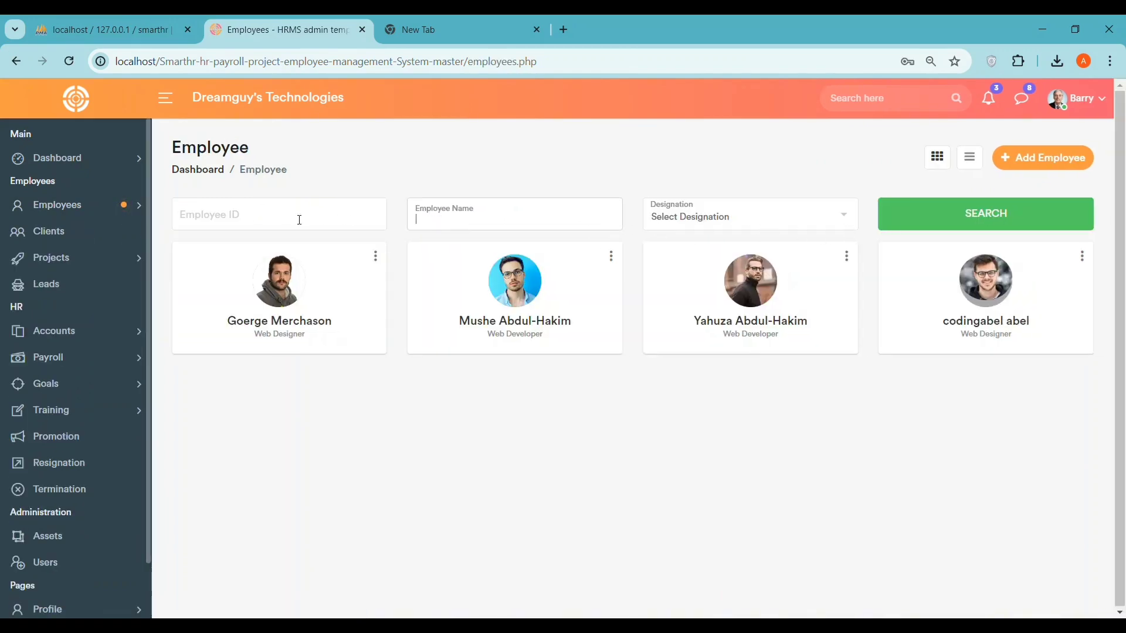
pyautogui.click(276, 219)
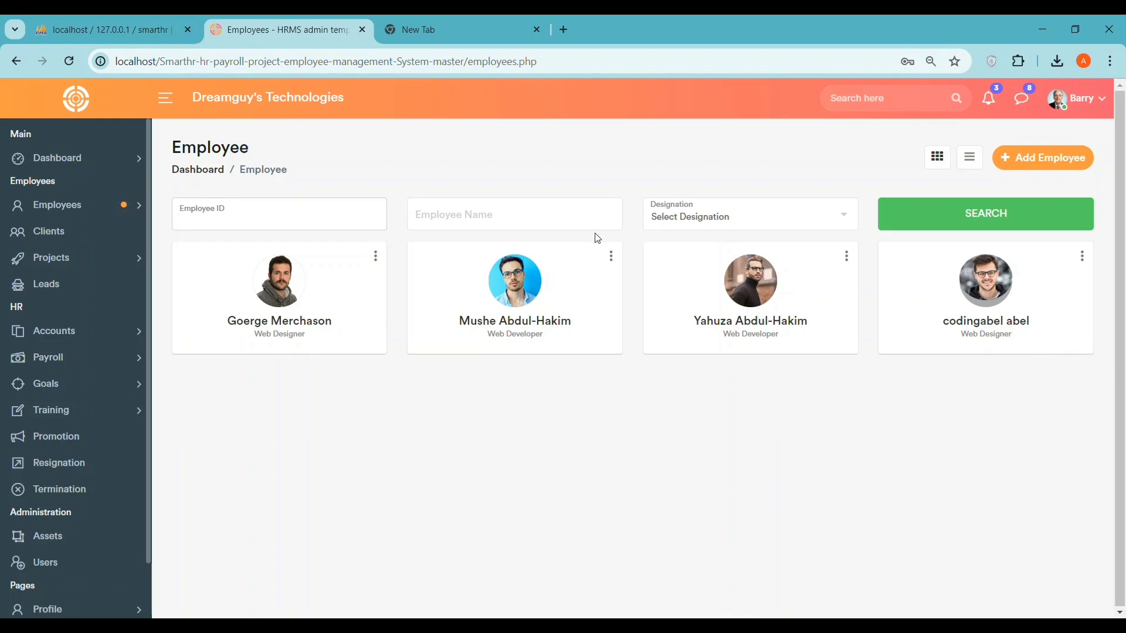
pyautogui.click(478, 218)
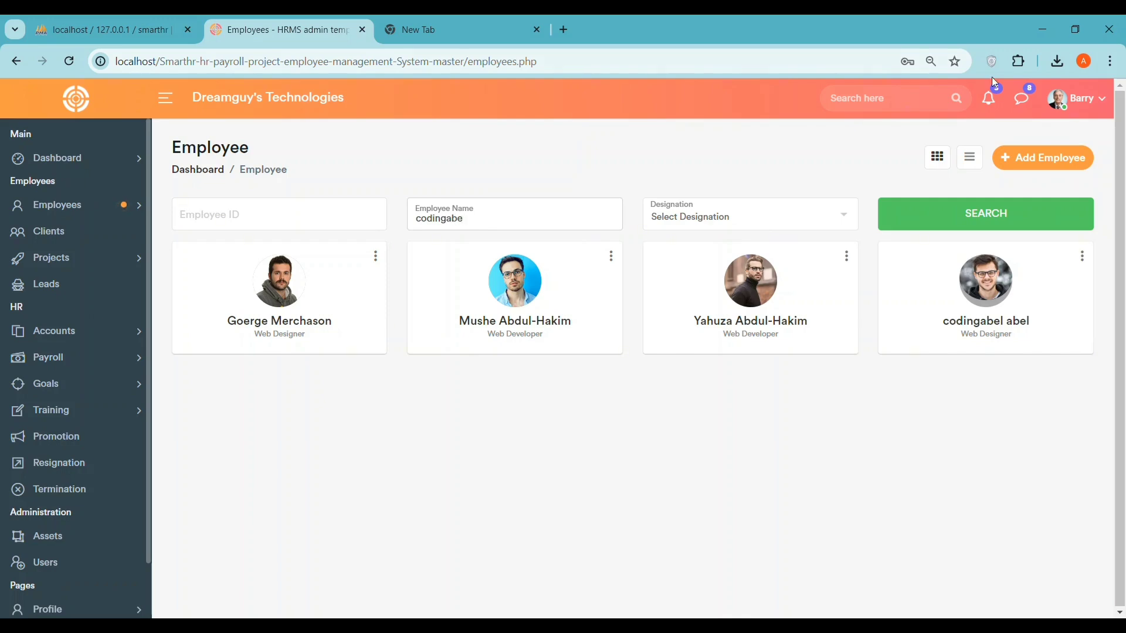
pyautogui.click(804, 218)
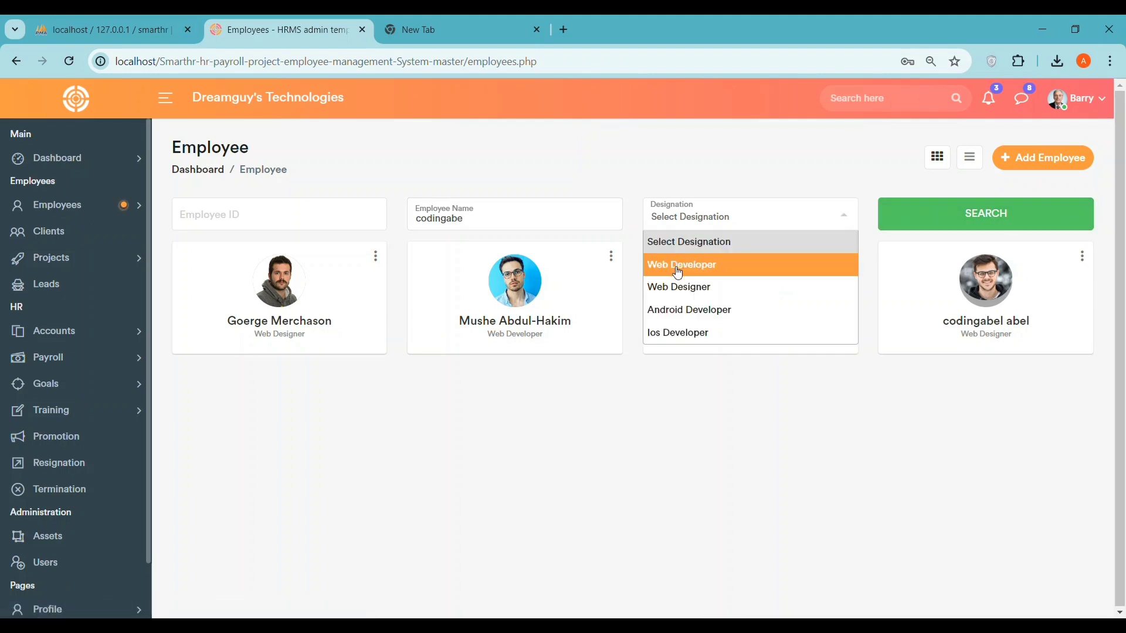
pyautogui.click(678, 273)
pyautogui.click(702, 229)
pyautogui.click(689, 290)
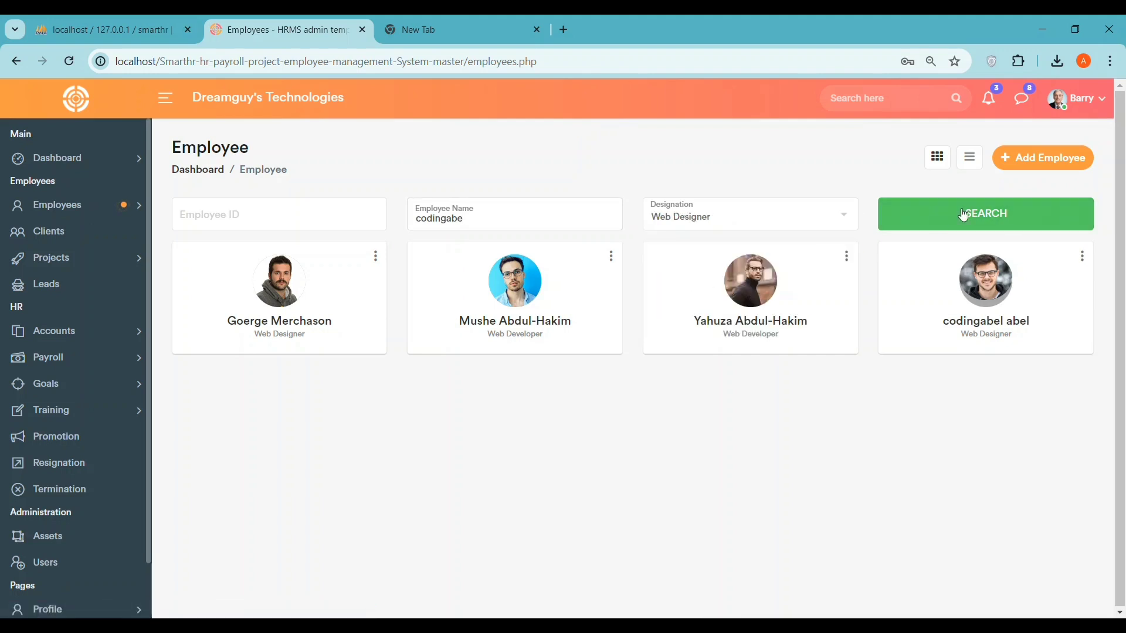
pyautogui.click(963, 215)
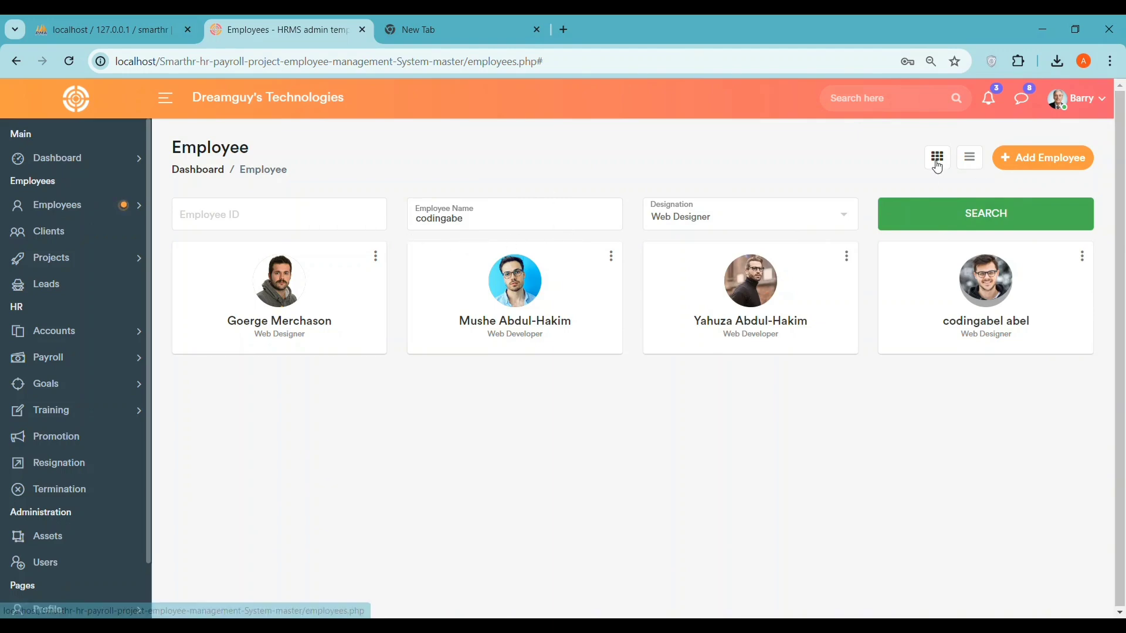
pyautogui.click(937, 157)
pyautogui.click(962, 160)
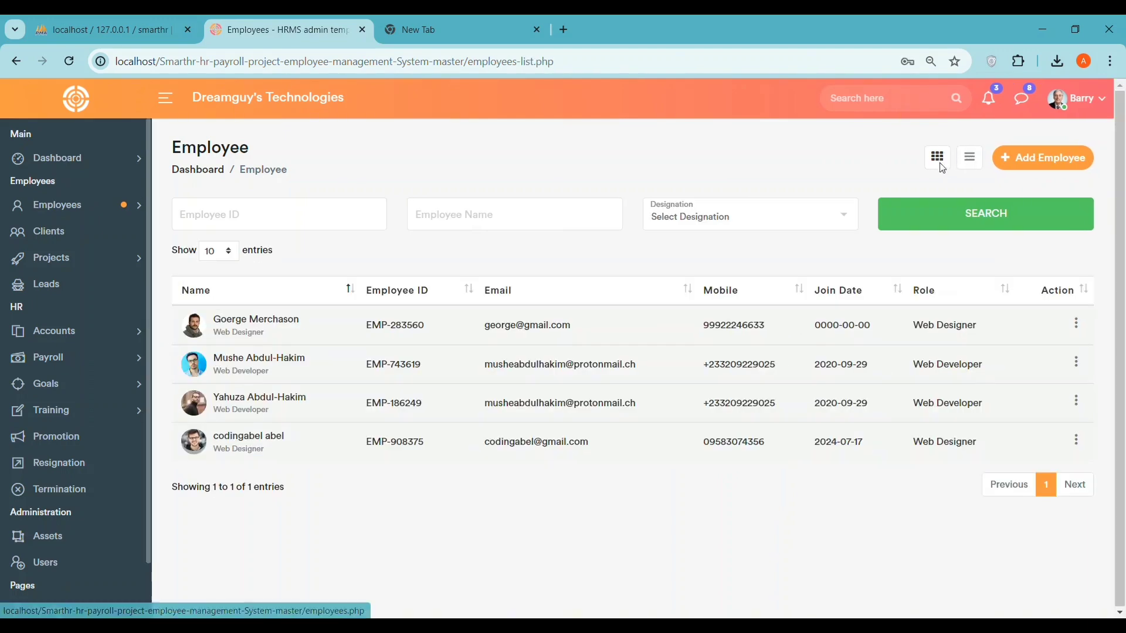
pyautogui.click(936, 157)
pyautogui.click(65, 209)
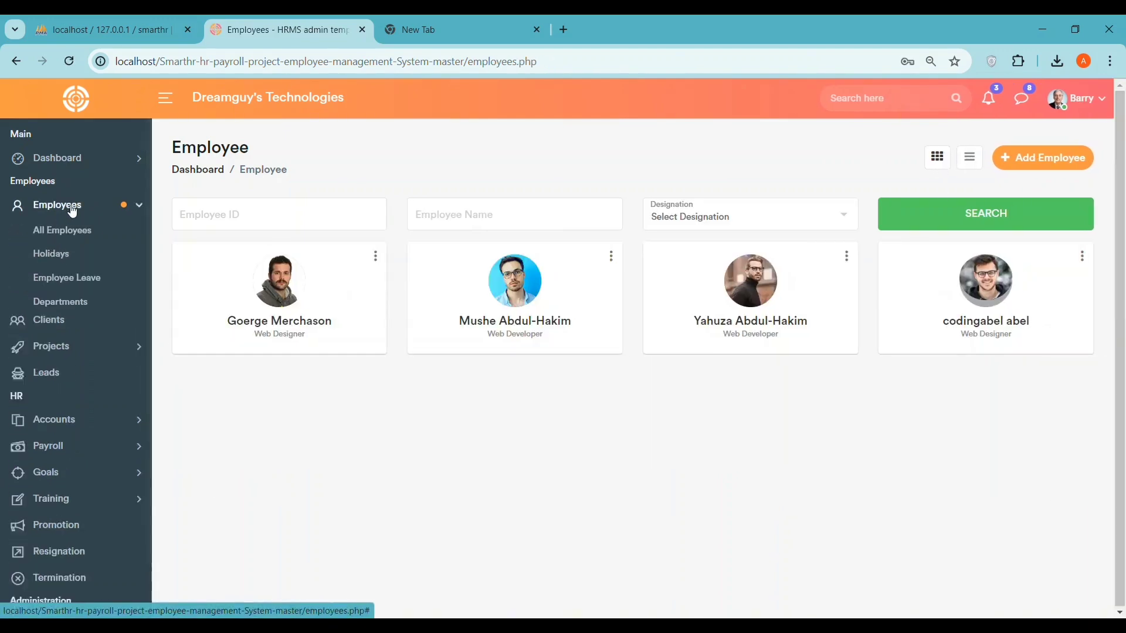
pyautogui.click(72, 254)
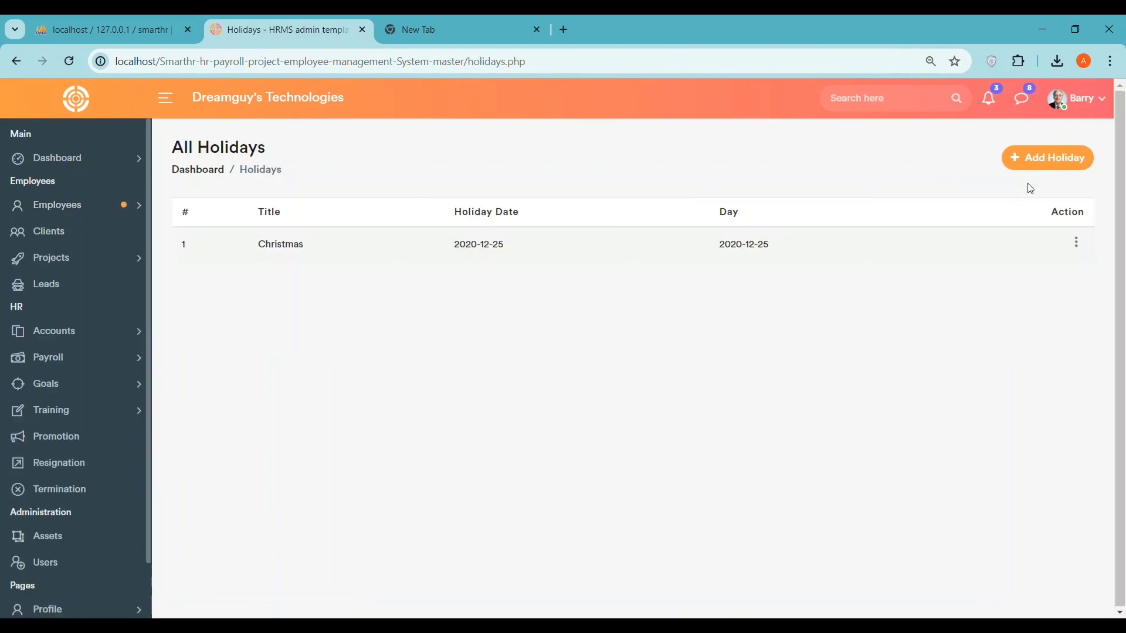
# - Add a holiday named 'holidays' dated 2024-08-10 and check it in the holiday list
pyautogui.click(1031, 155)
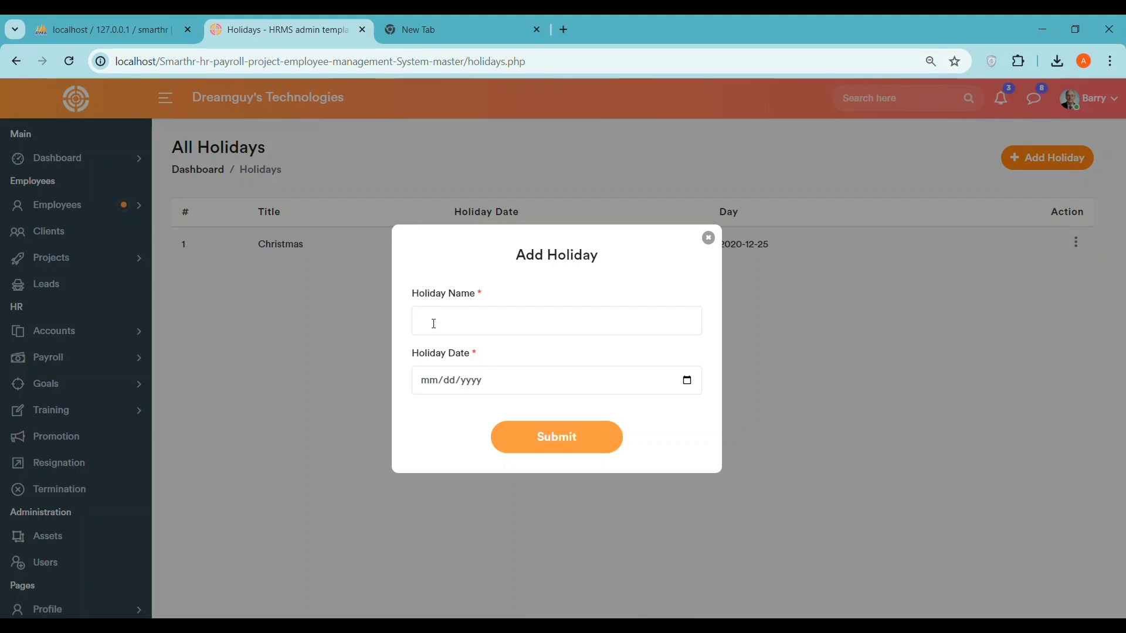
pyautogui.click(433, 324)
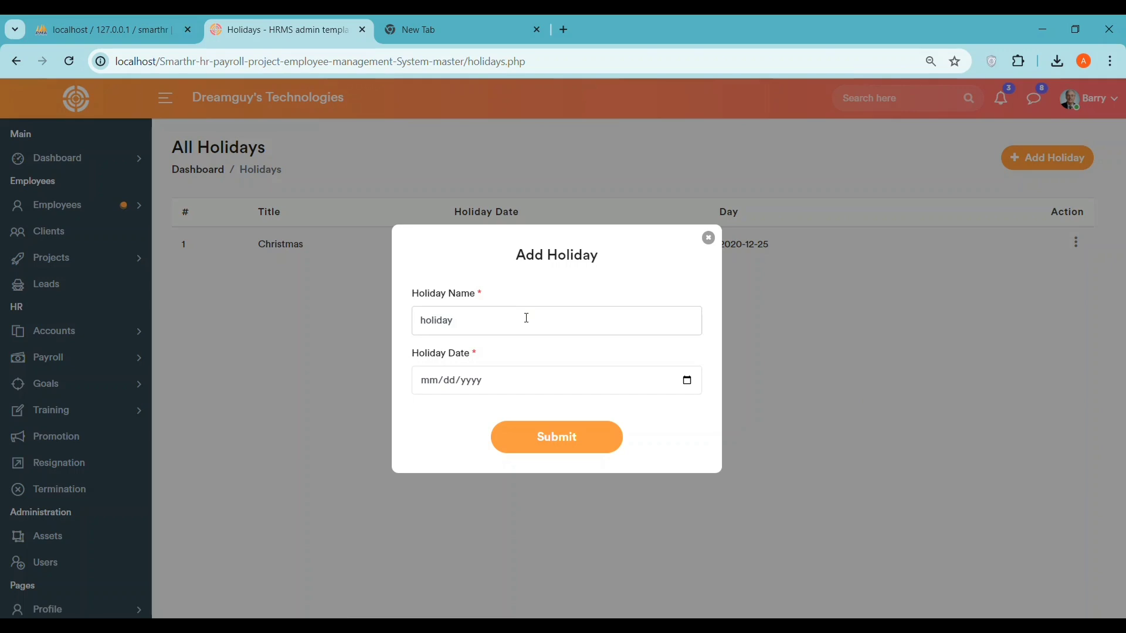
pyautogui.click(513, 385)
pyautogui.click(687, 380)
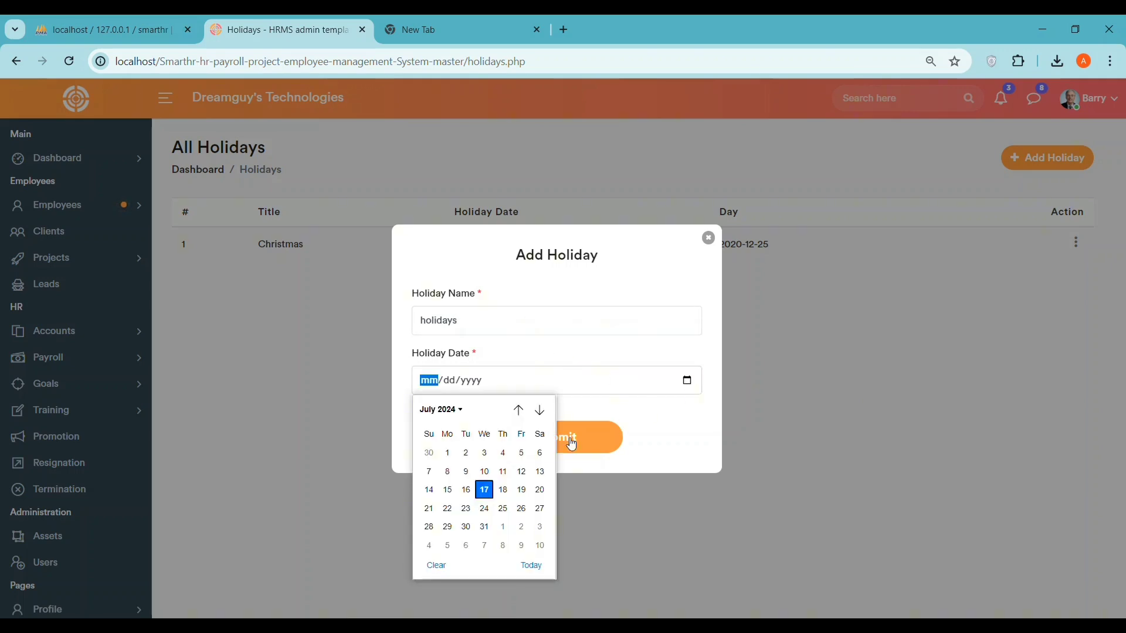
pyautogui.click(539, 547)
pyautogui.click(553, 437)
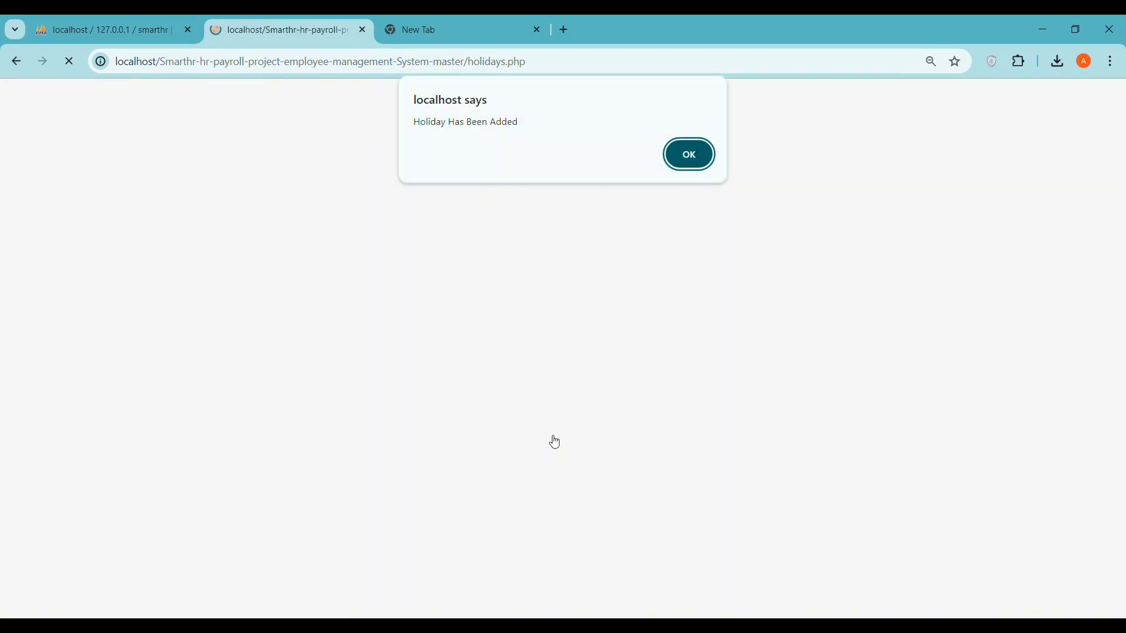
pyautogui.click(685, 152)
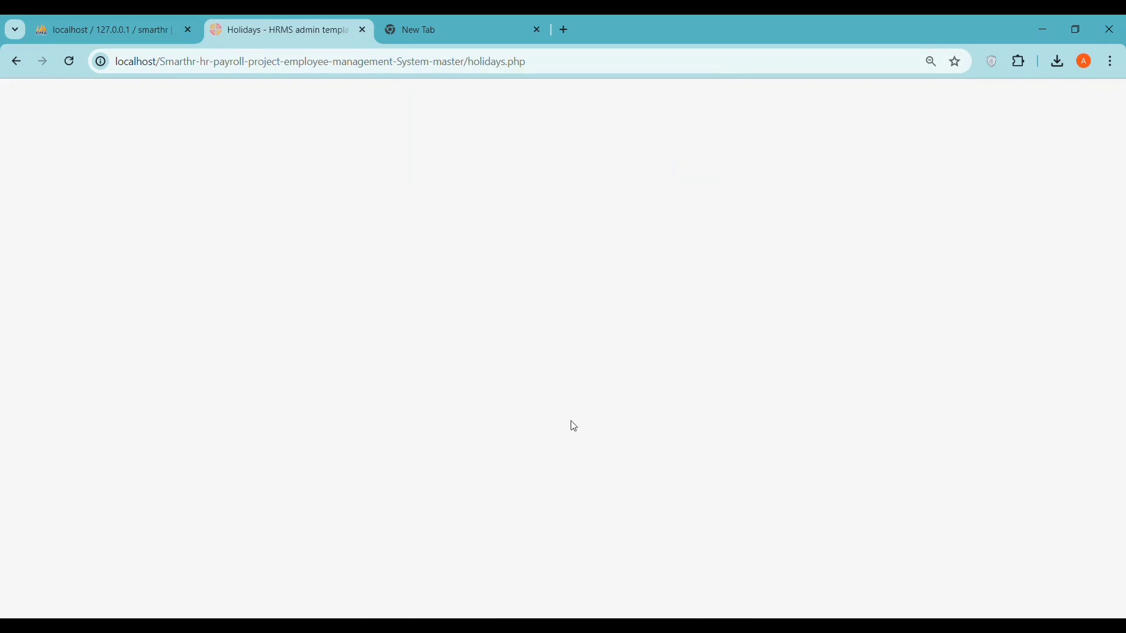
pyautogui.moveTo(256, 280); pyautogui.dragTo(779, 276)
pyautogui.click(831, 322)
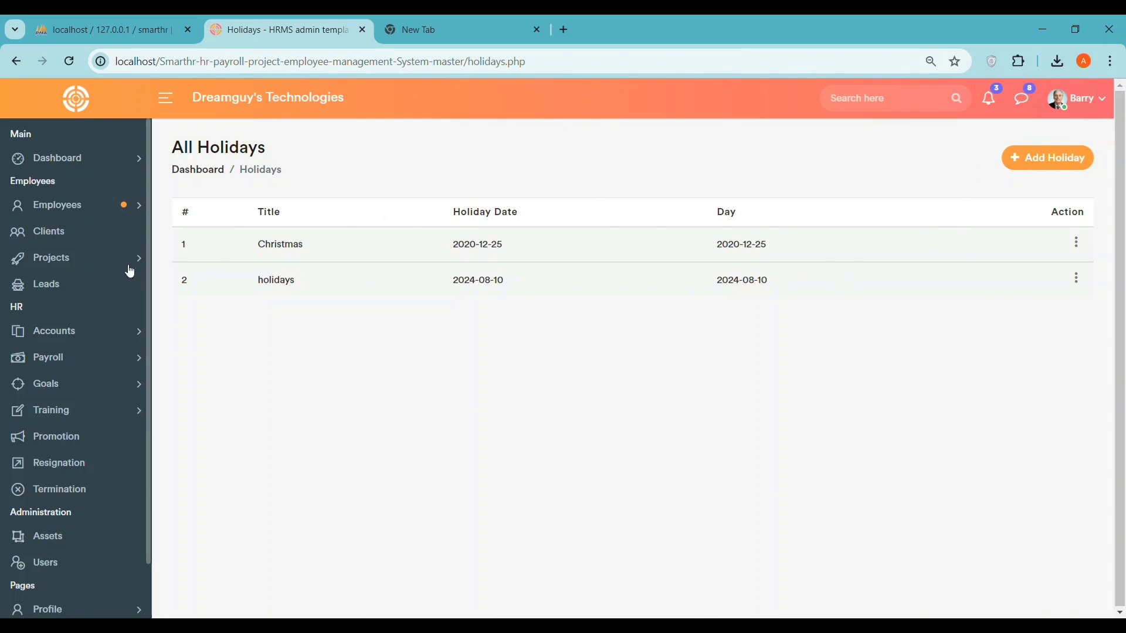
pyautogui.click(58, 205)
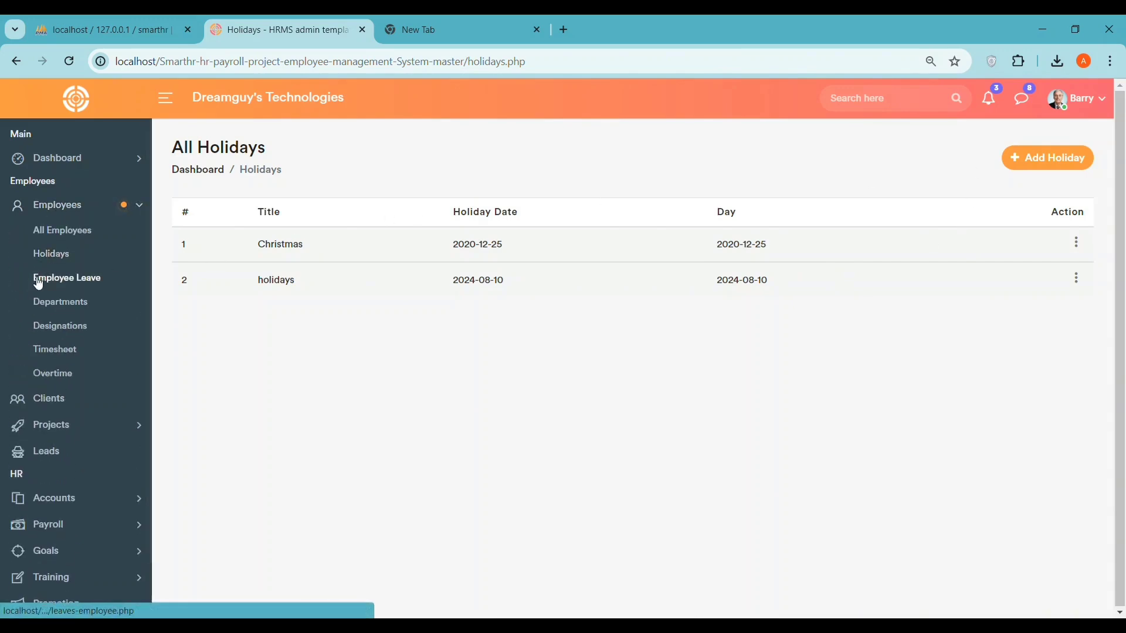
# - Go to Employee Leave and start a new leave for the last listed employee
pyautogui.click(38, 279)
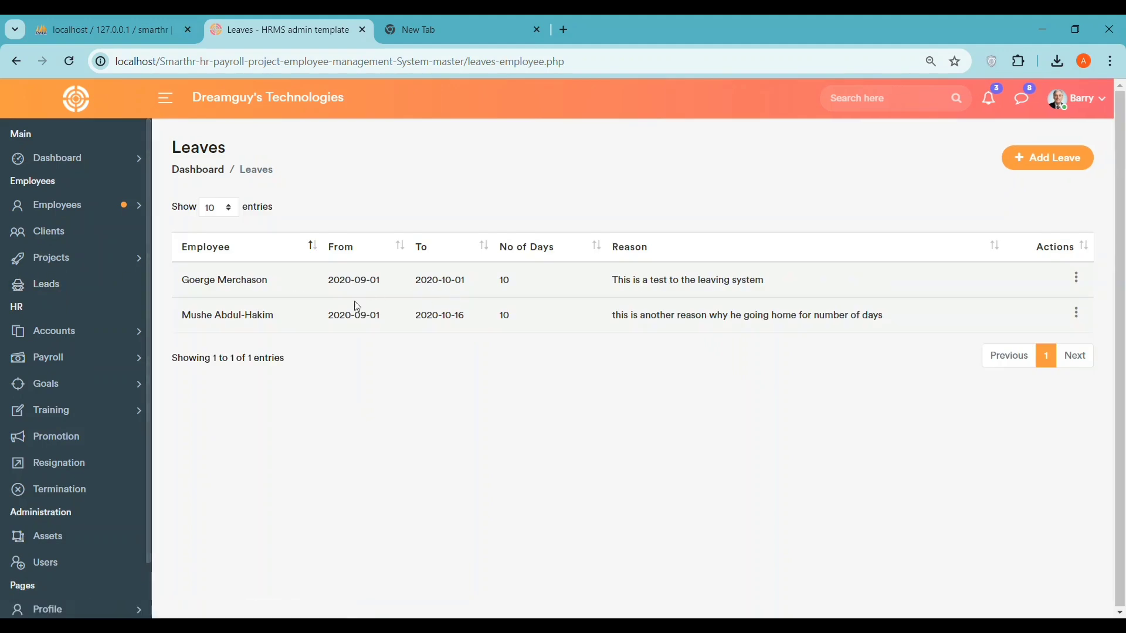
pyautogui.moveTo(182, 280); pyautogui.dragTo(716, 260)
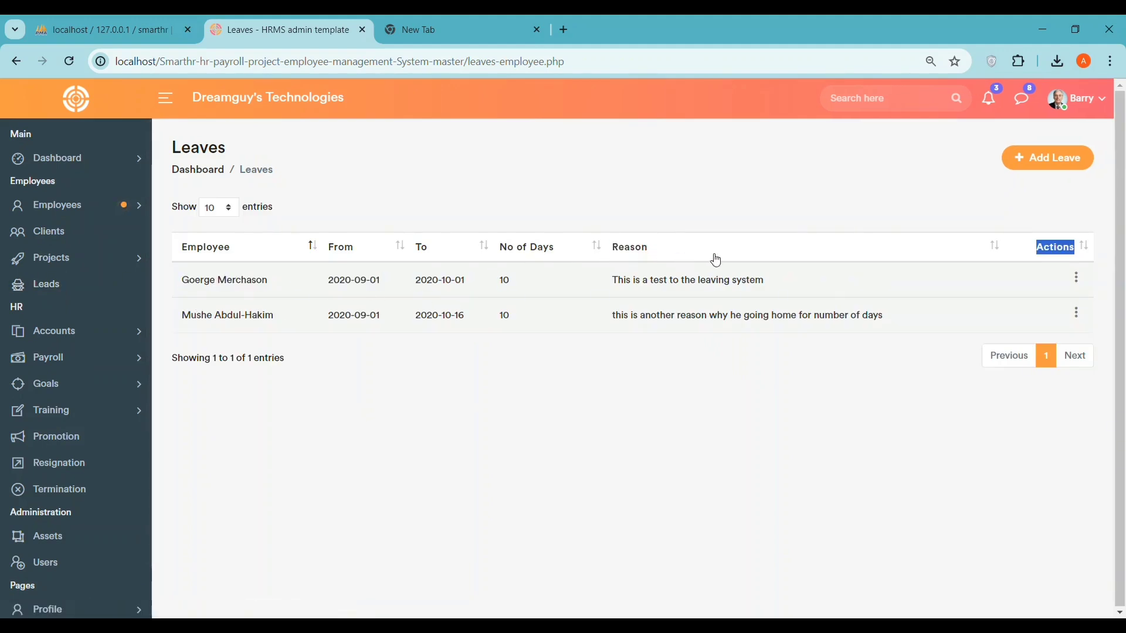
pyautogui.click(895, 186)
pyautogui.click(1052, 157)
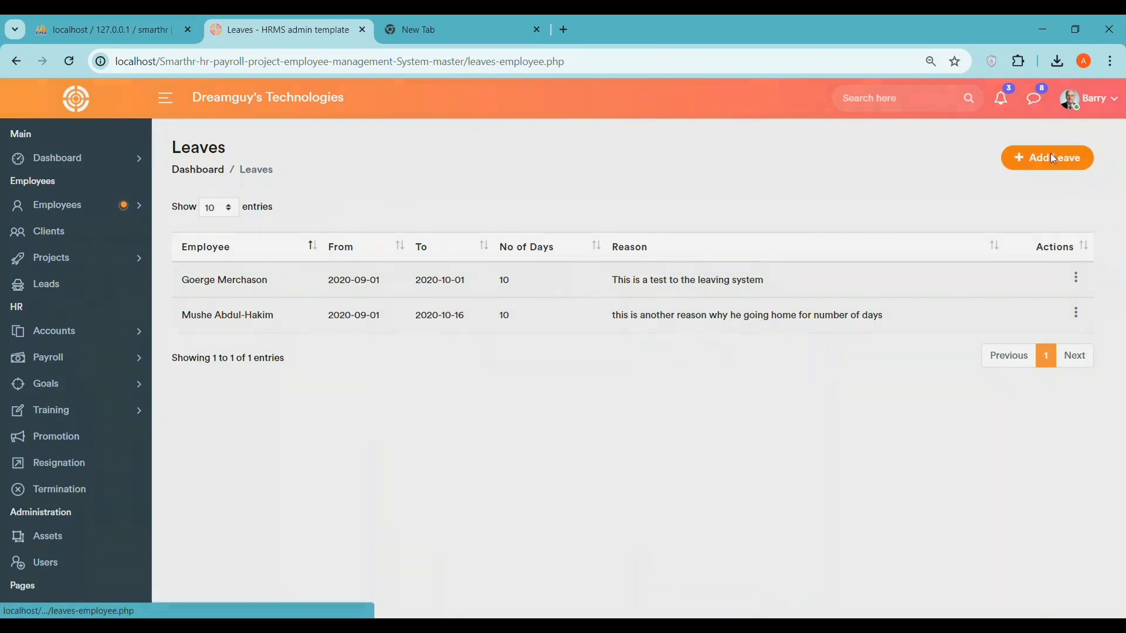
pyautogui.click(524, 212)
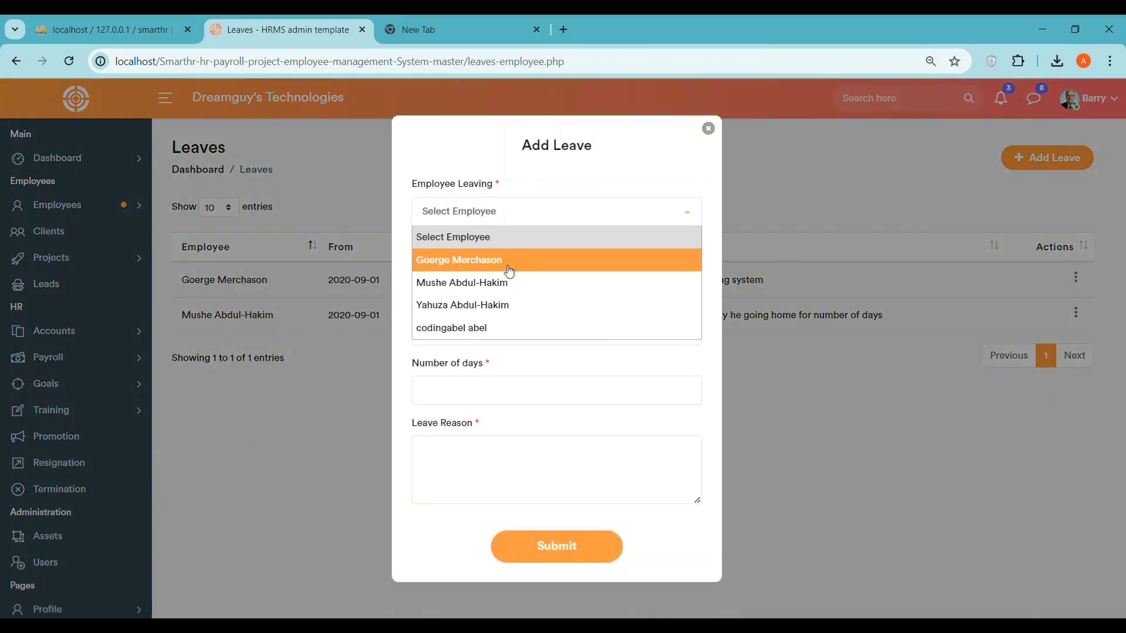
pyautogui.click(488, 306)
pyautogui.click(488, 222)
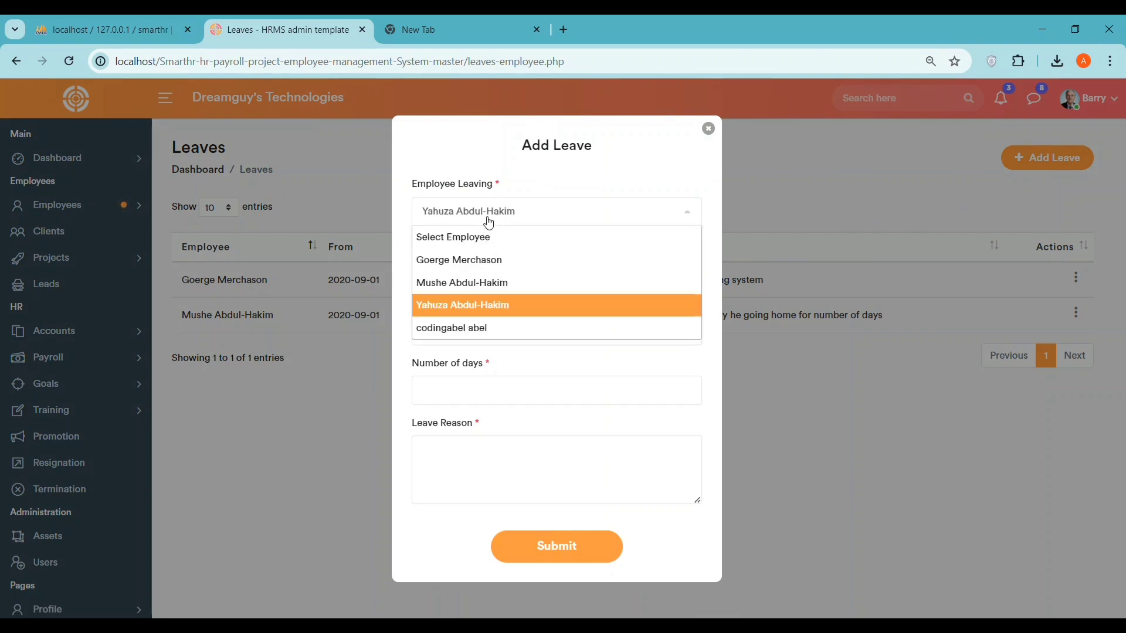
pyautogui.click(467, 327)
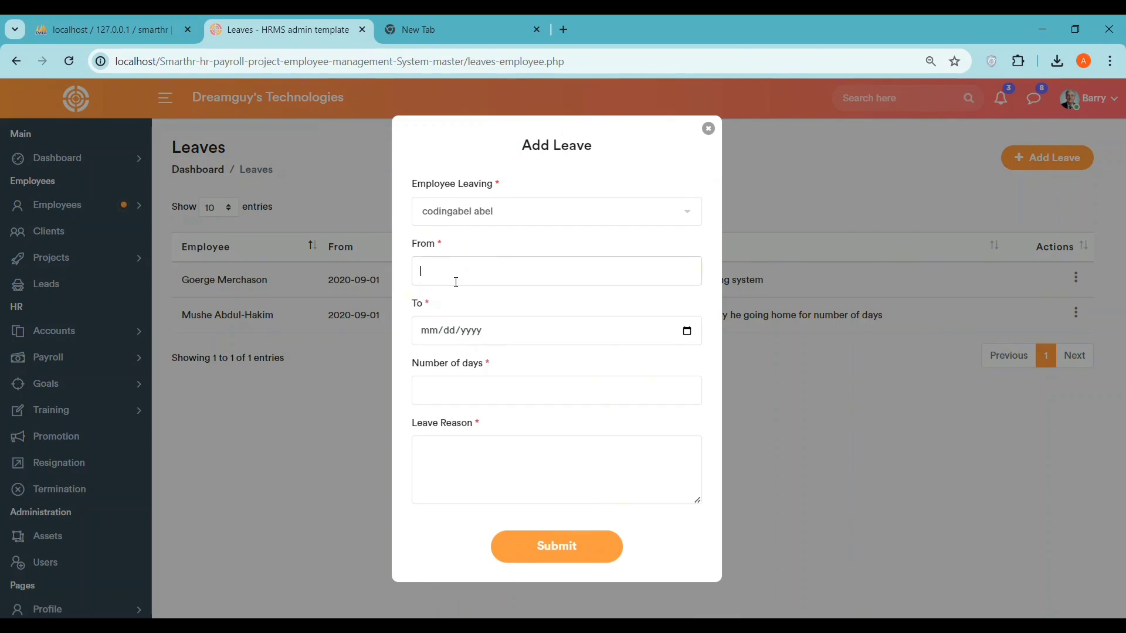
# - Set the leave to run from 2017-07-20 to 2024-08-10 and adjust the number of days
pyautogui.click(541, 322)
pyautogui.click(662, 276)
pyautogui.click(687, 333)
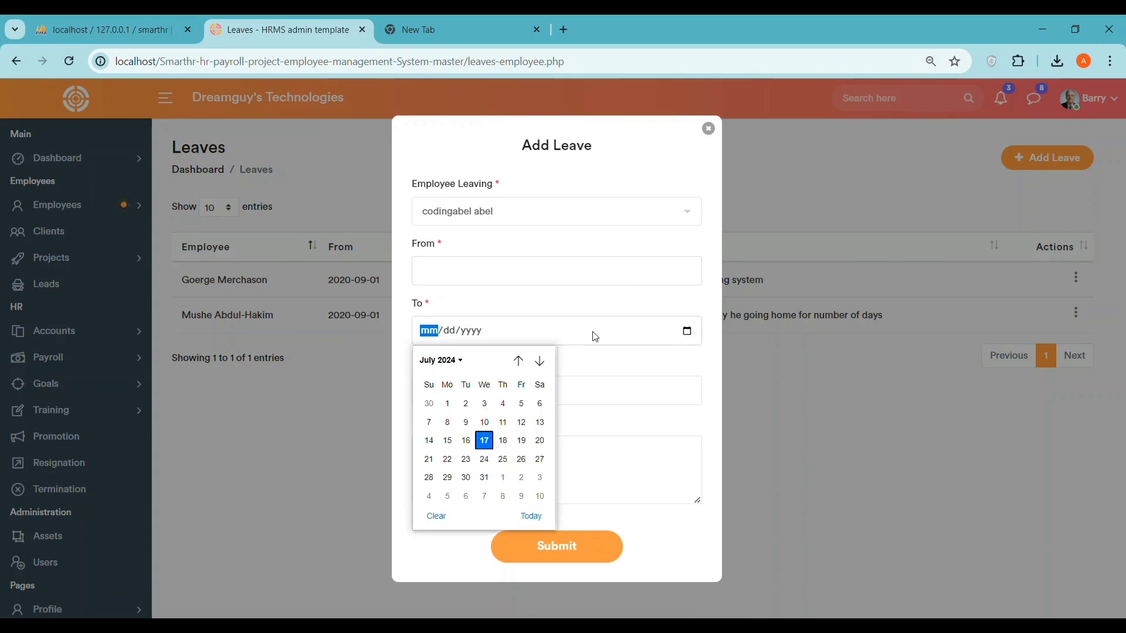
pyautogui.click(539, 497)
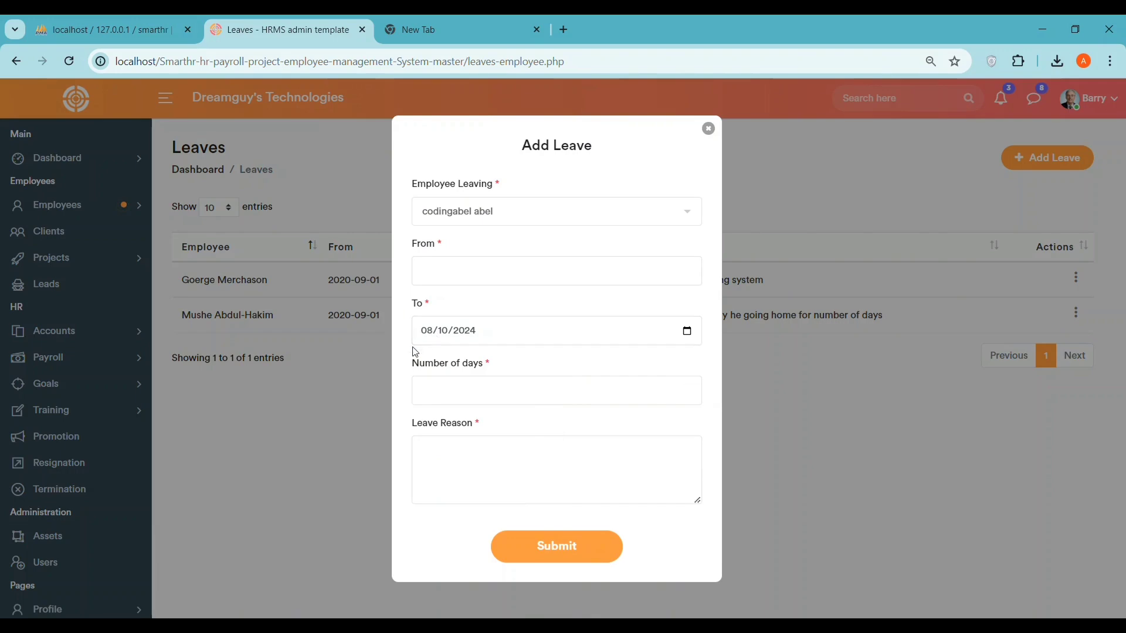
pyautogui.click(475, 338)
pyautogui.click(421, 331)
pyautogui.click(423, 264)
pyautogui.write('0e')
pyautogui.click(479, 384)
pyautogui.click(689, 388)
pyautogui.click(692, 397)
pyautogui.click(690, 388)
pyautogui.click(690, 388)
pyautogui.click(689, 388)
pyautogui.click(690, 389)
# - Enter leave reason 'sl', submit the leave and check the new 7-day record
pyautogui.click(527, 458)
pyautogui.click(563, 547)
pyautogui.click(689, 155)
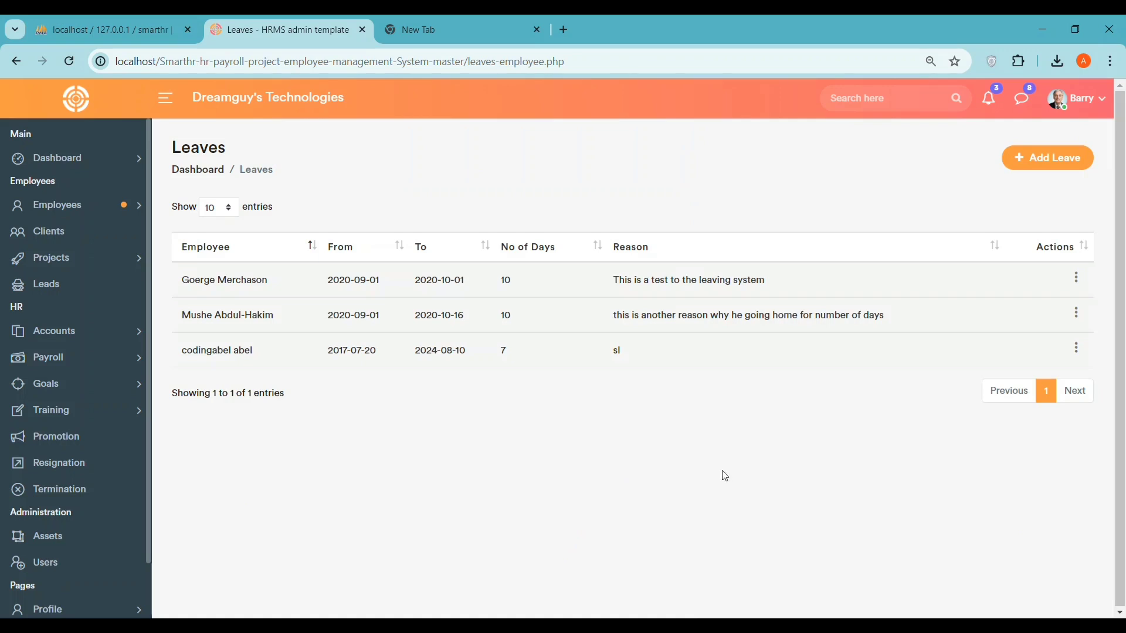
pyautogui.moveTo(613, 352); pyautogui.dragTo(627, 359)
pyautogui.click(1077, 349)
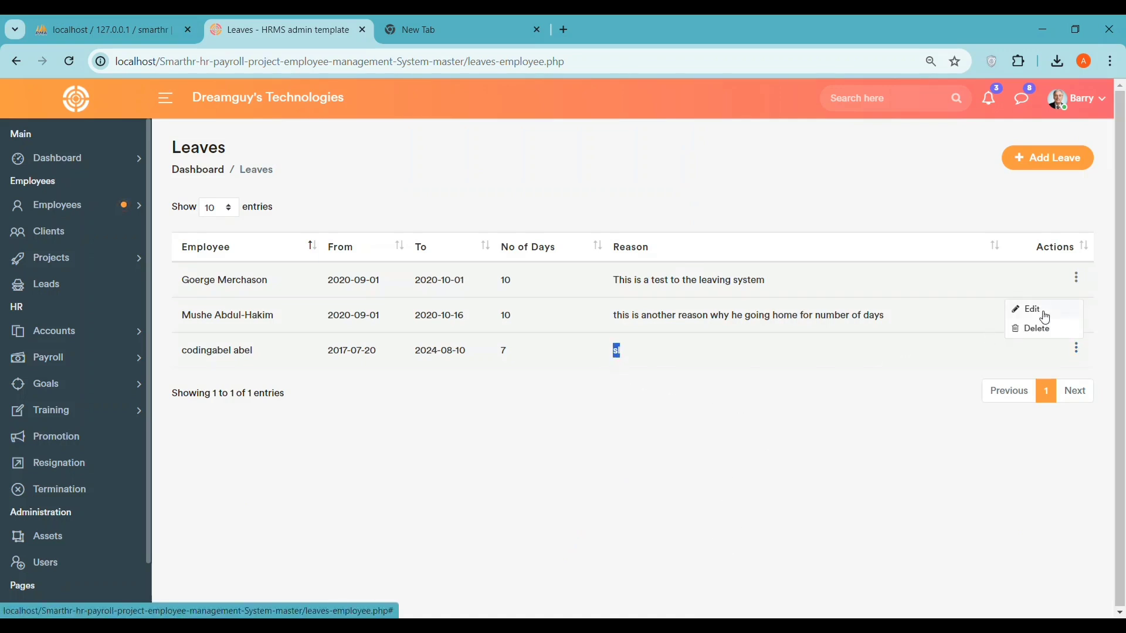
pyautogui.click(279, 437)
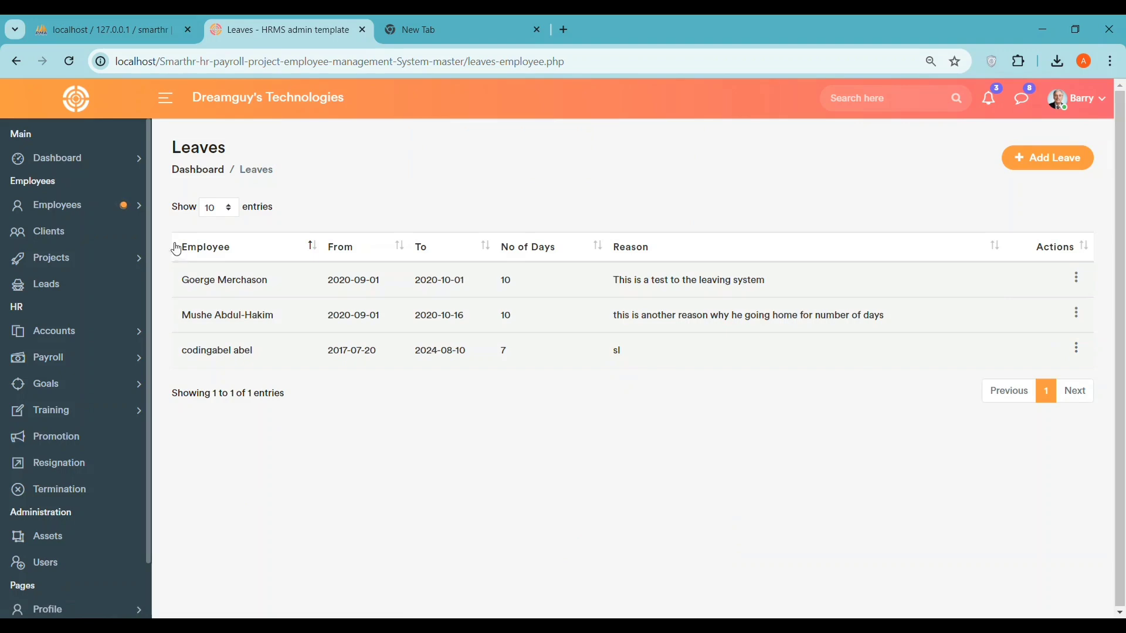
# - Add a department named CS, then go to the Designations page
pyautogui.click(124, 210)
pyautogui.click(81, 306)
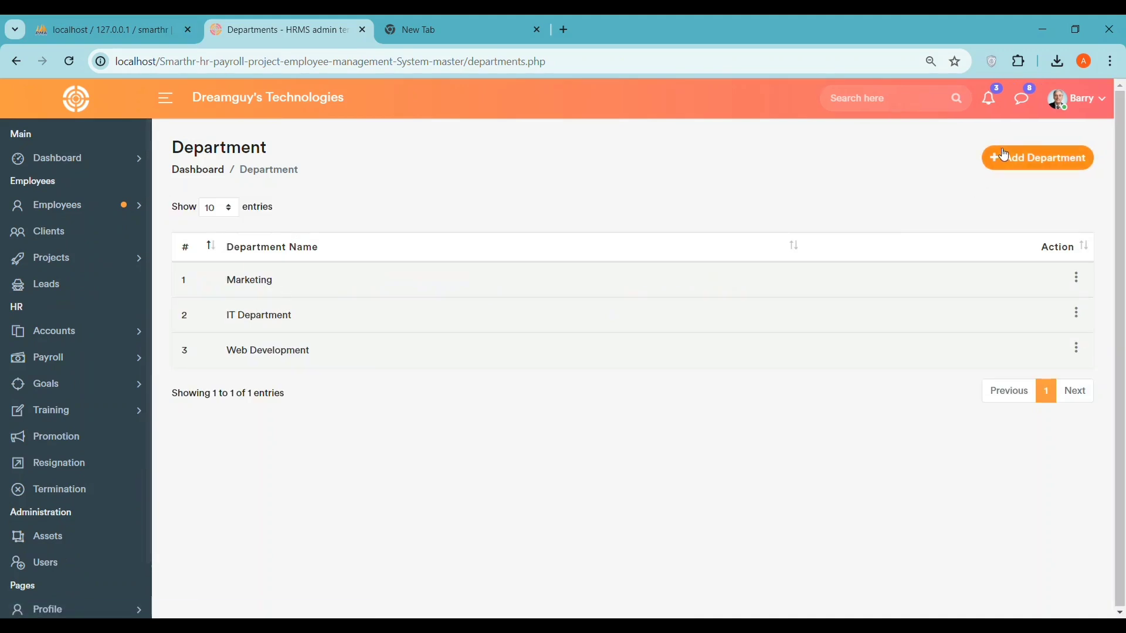
pyautogui.click(1004, 156)
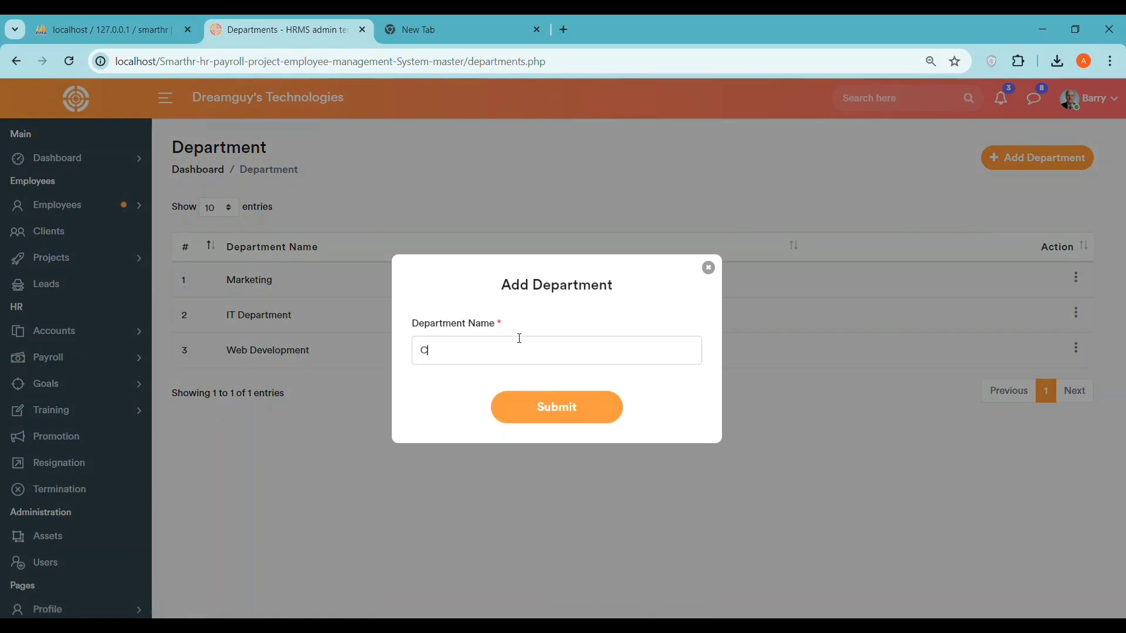
pyautogui.click(554, 409)
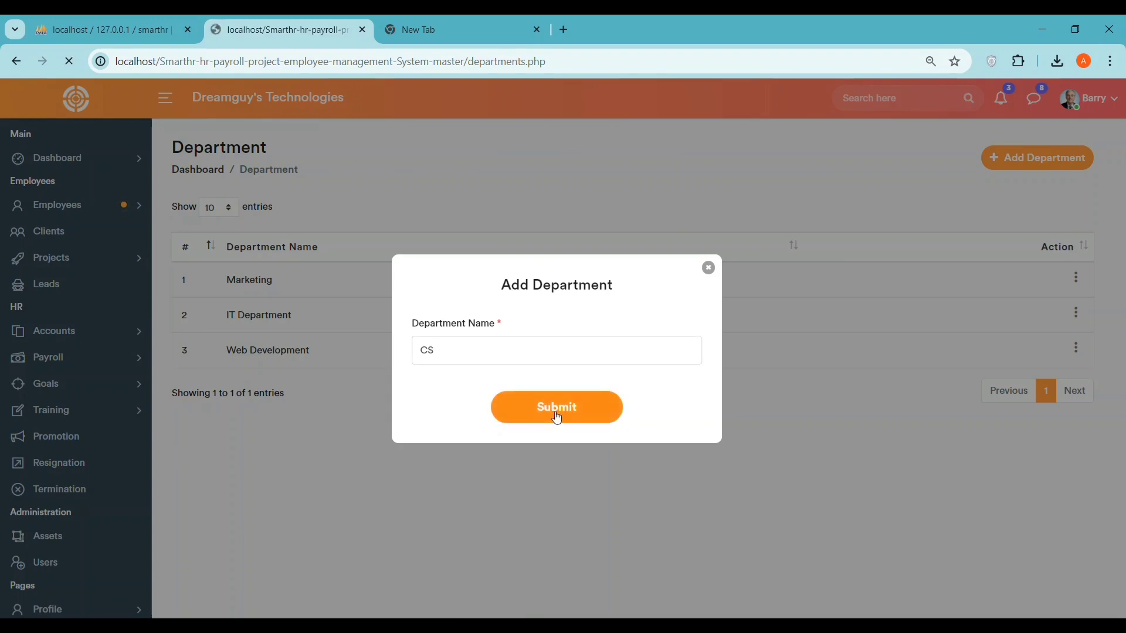
pyautogui.click(689, 156)
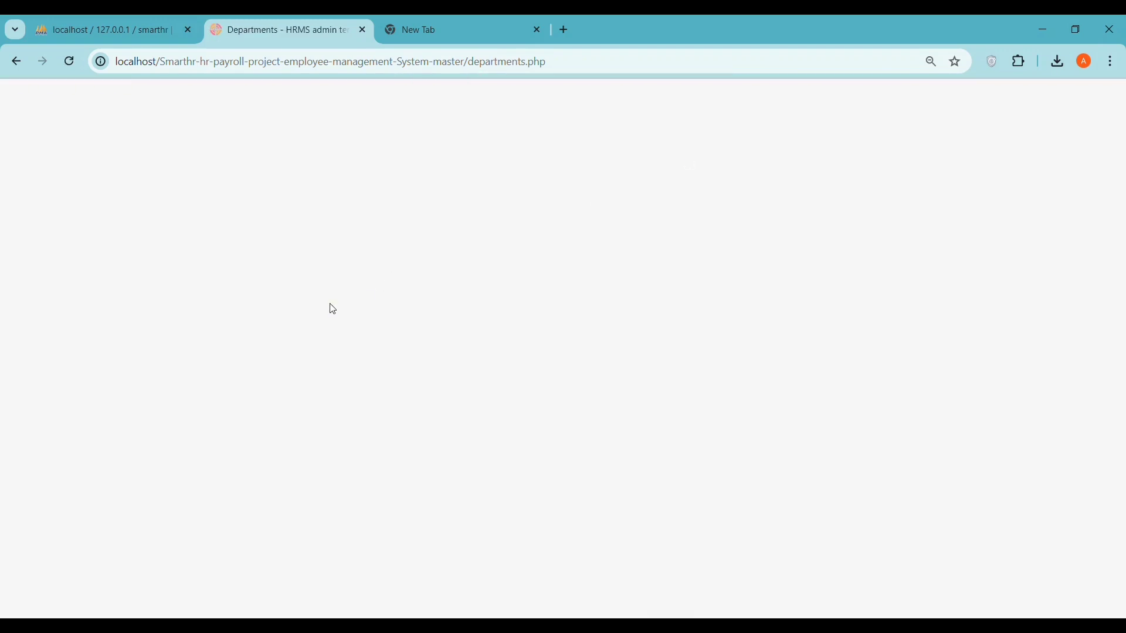
pyautogui.doubleClick(219, 385)
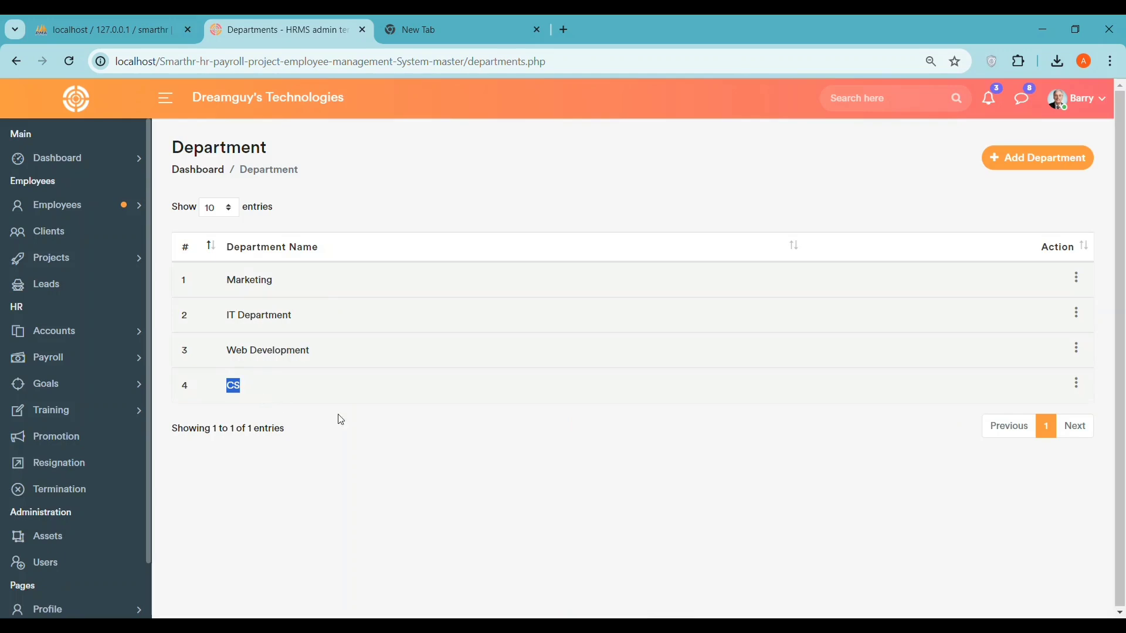
pyautogui.click(363, 428)
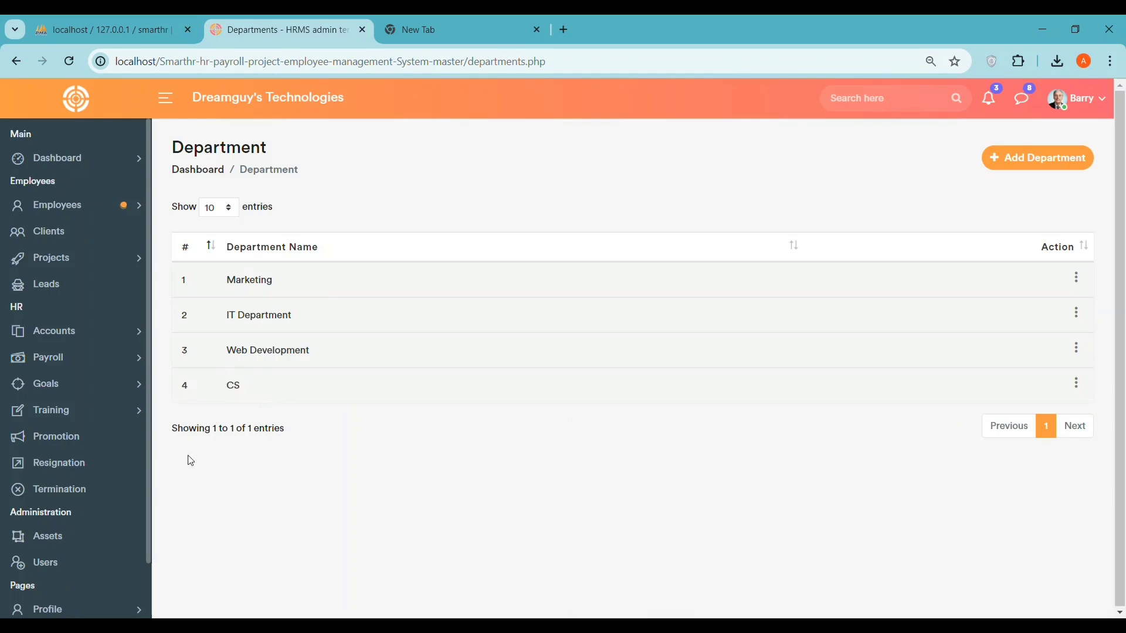
pyautogui.click(83, 210)
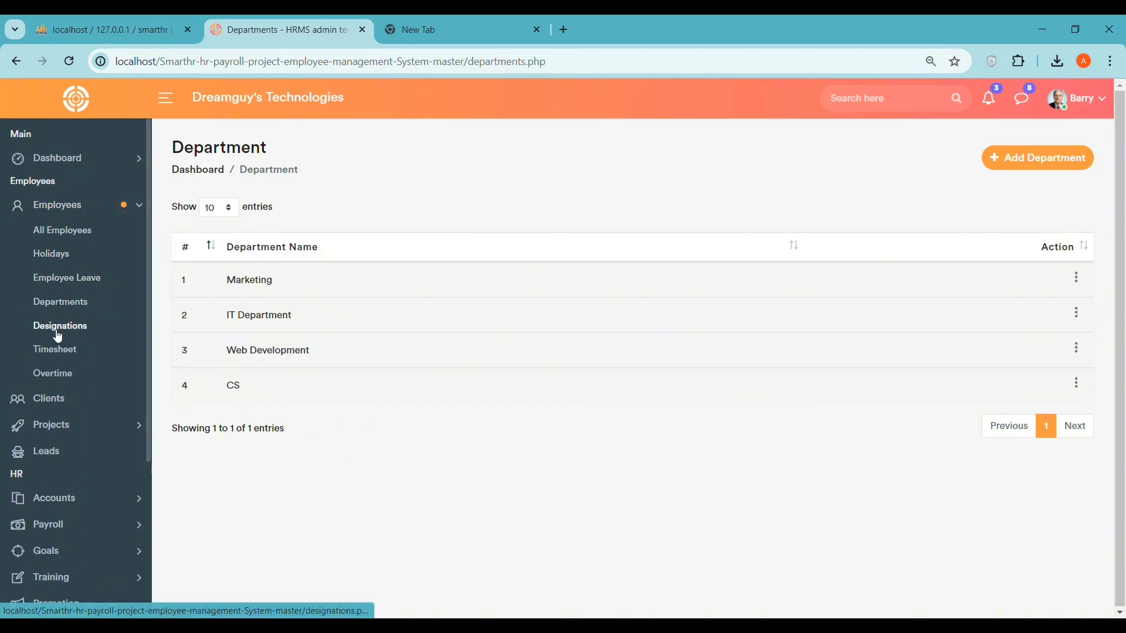
pyautogui.click(58, 329)
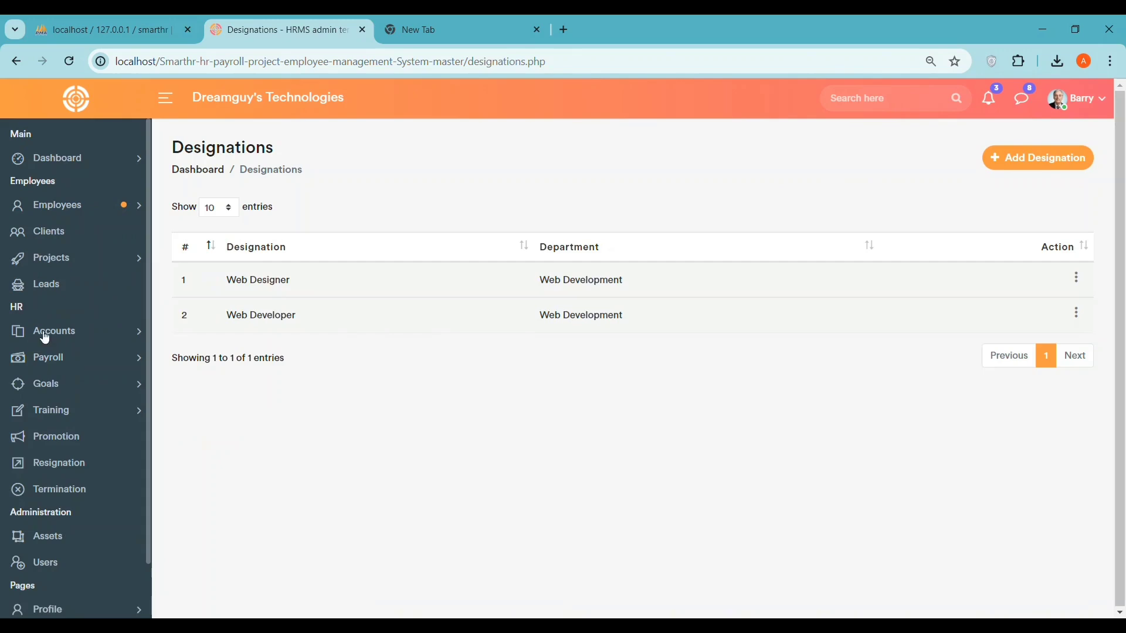
# - From the Overtime list, view the last employee's profile, then another listed employee's profile
pyautogui.click(94, 209)
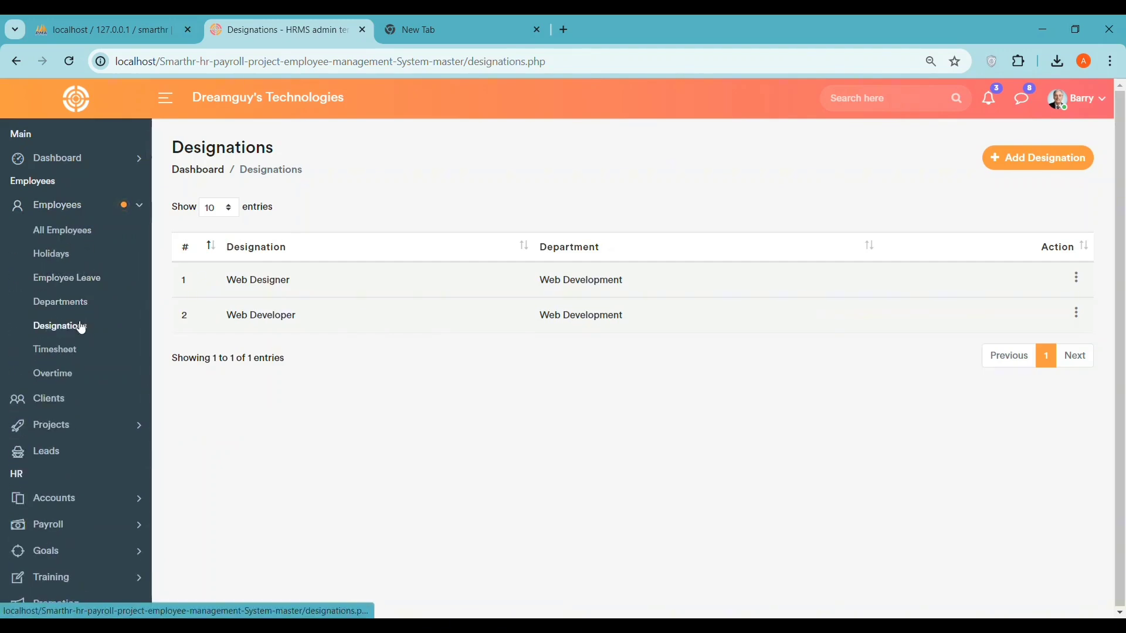
pyautogui.click(76, 351)
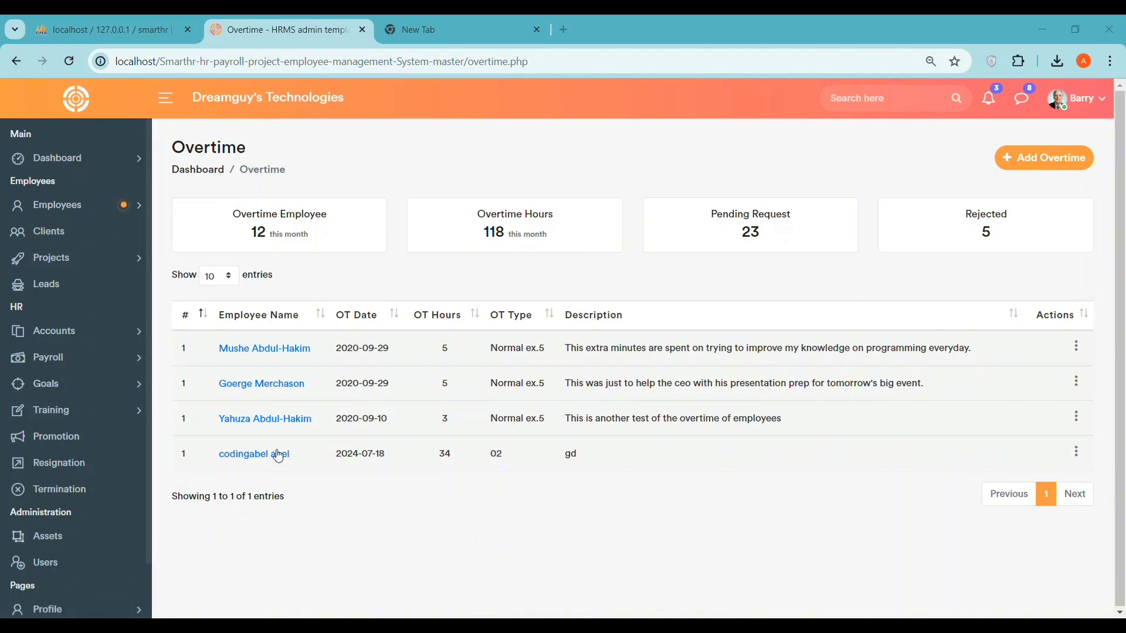
pyautogui.click(237, 458)
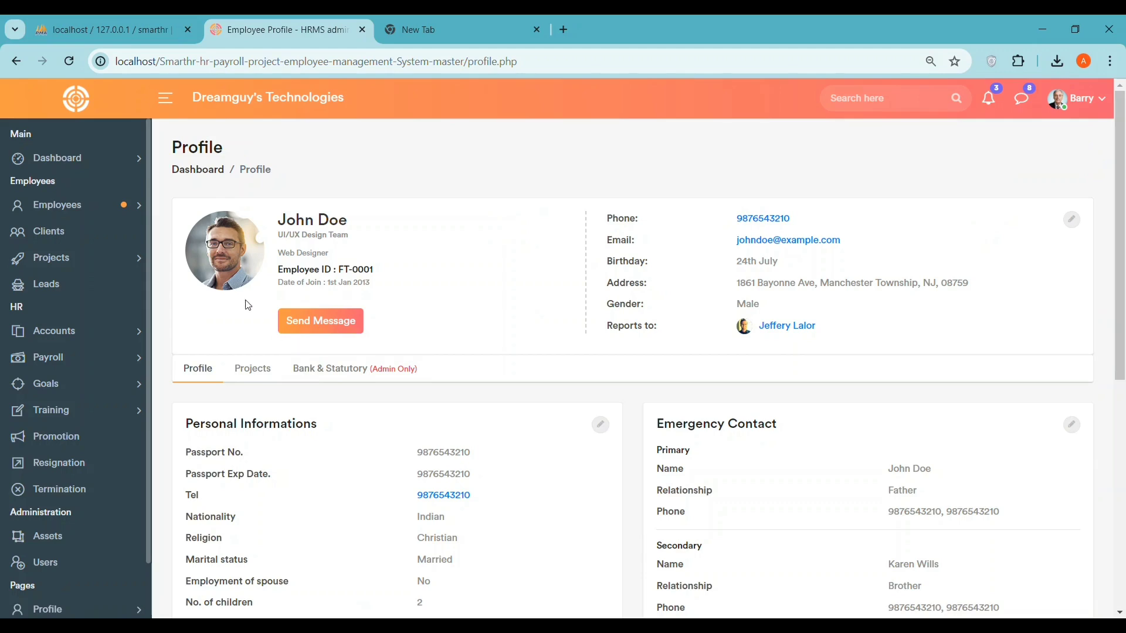
pyautogui.scroll(-6, 341, 296)
pyautogui.scroll(6, 347, 304)
pyautogui.scroll(-6, 457, 310)
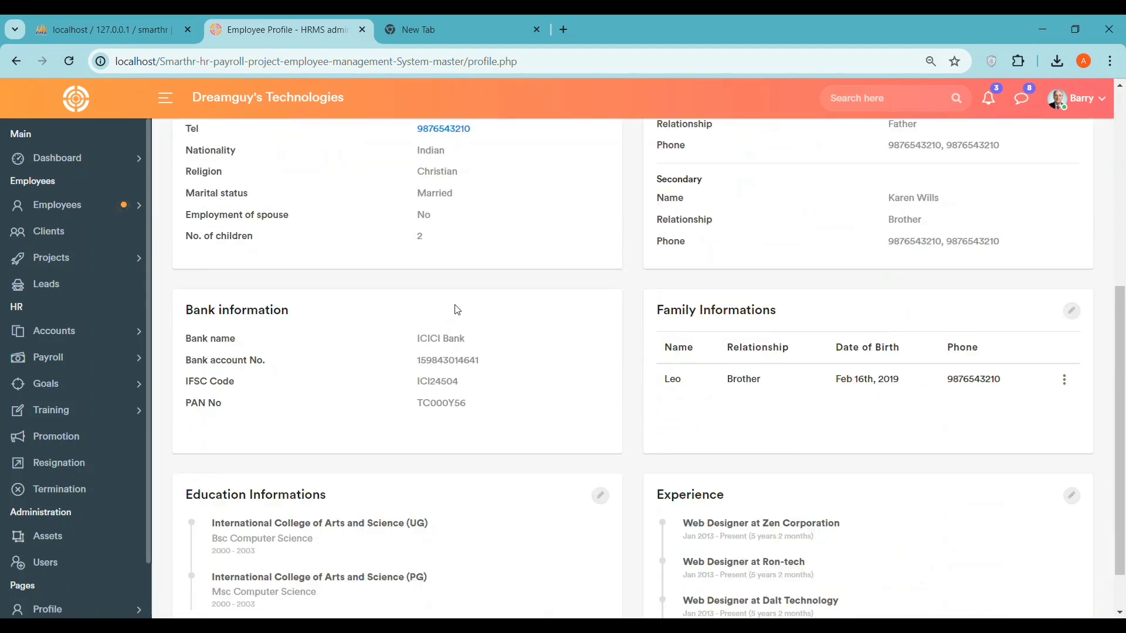
pyautogui.scroll(6, 460, 310)
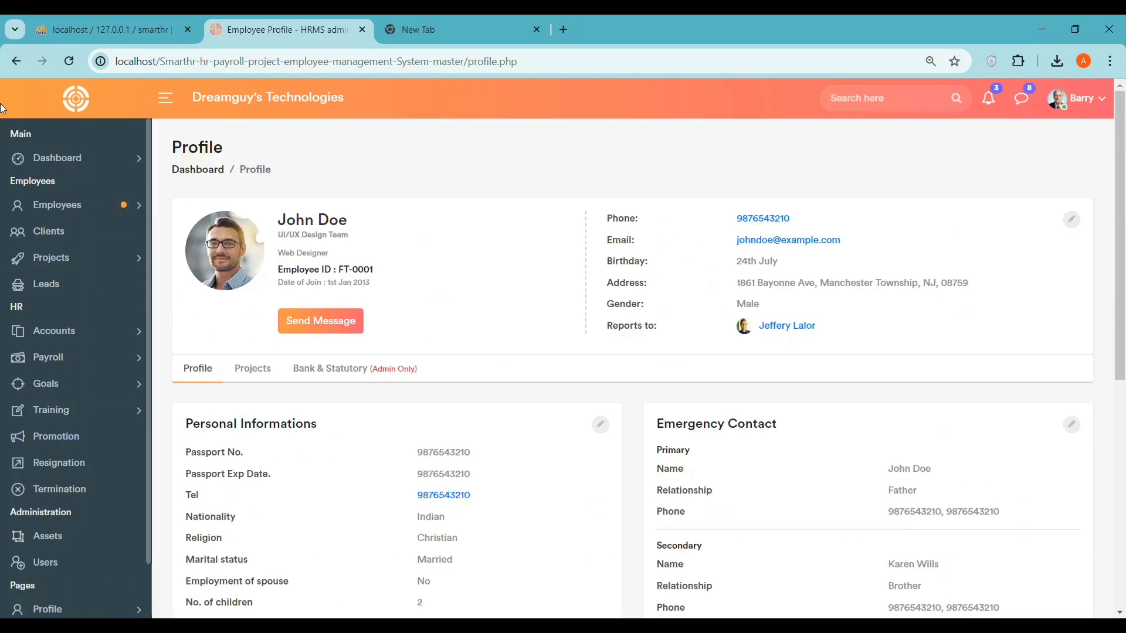
pyautogui.click(16, 61)
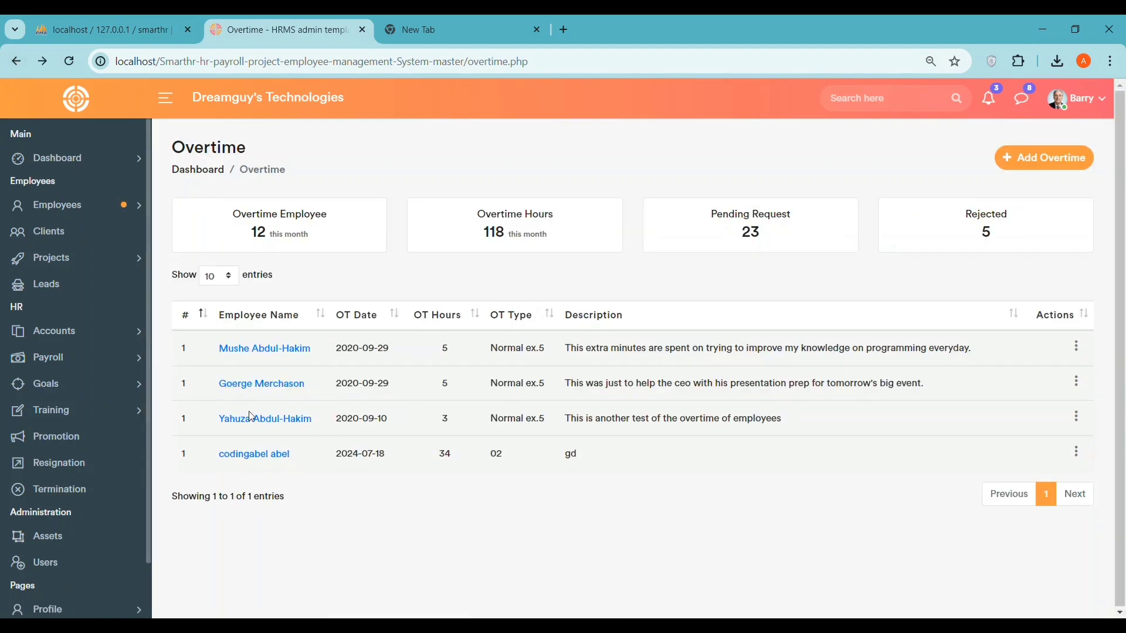
pyautogui.click(244, 352)
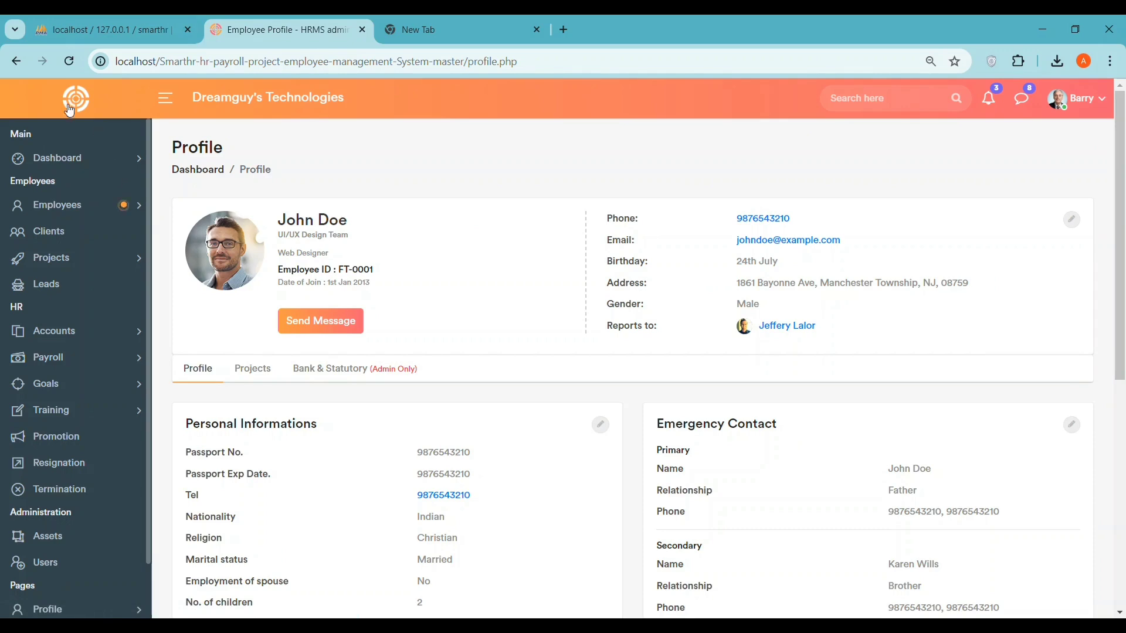
# - Check the second overtime employee's profile, reload Overtime, then go to the Clients page
pyautogui.click(16, 61)
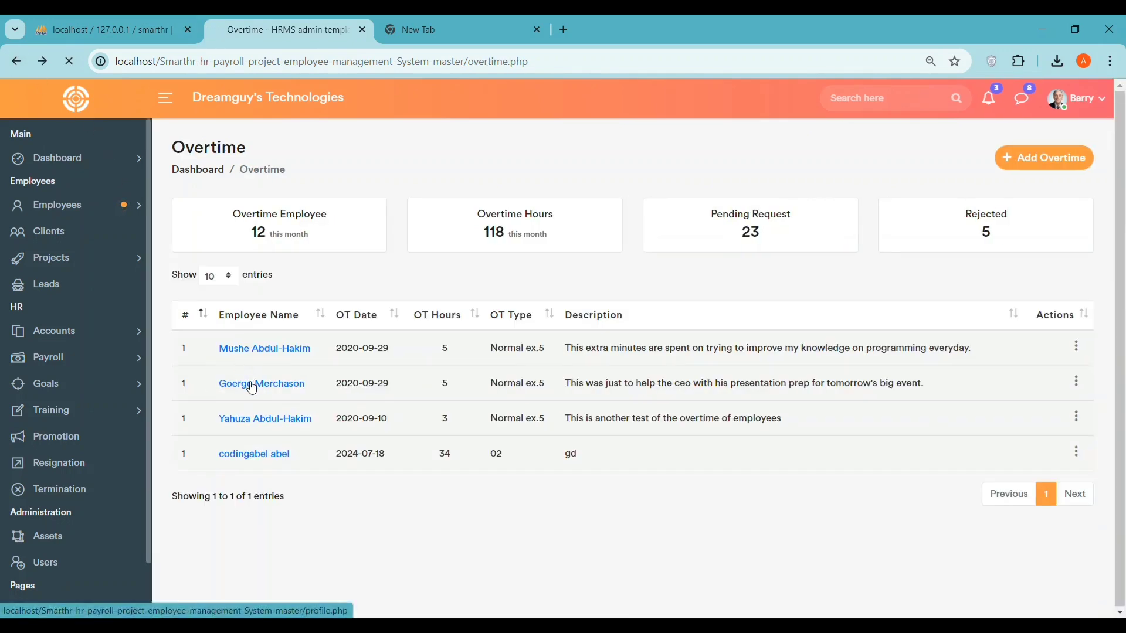
pyautogui.click(253, 384)
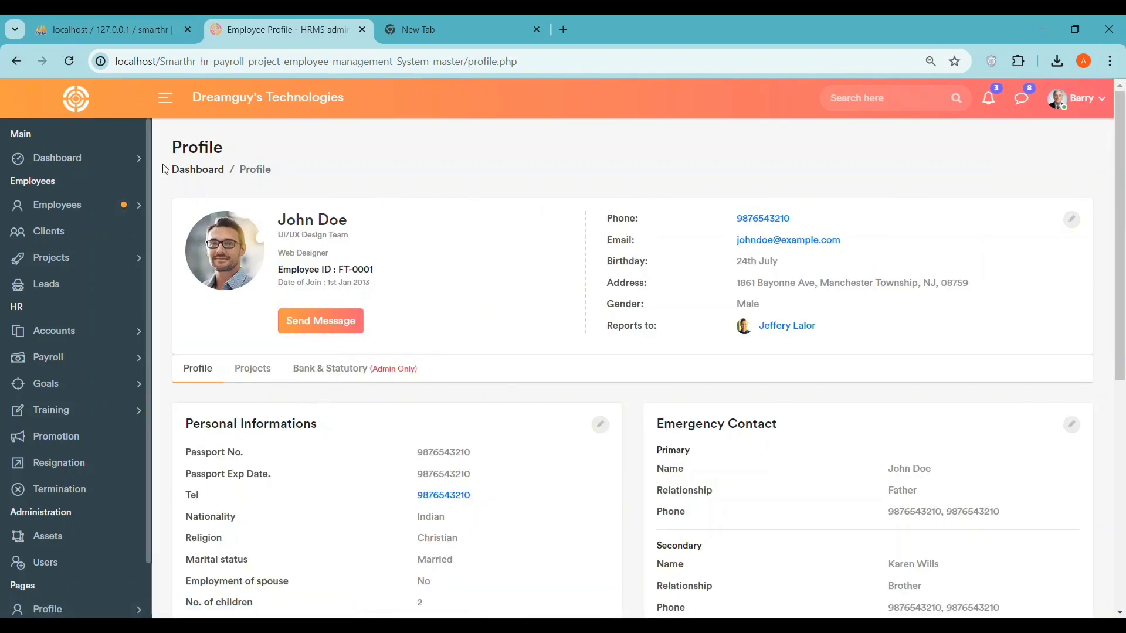
pyautogui.click(15, 61)
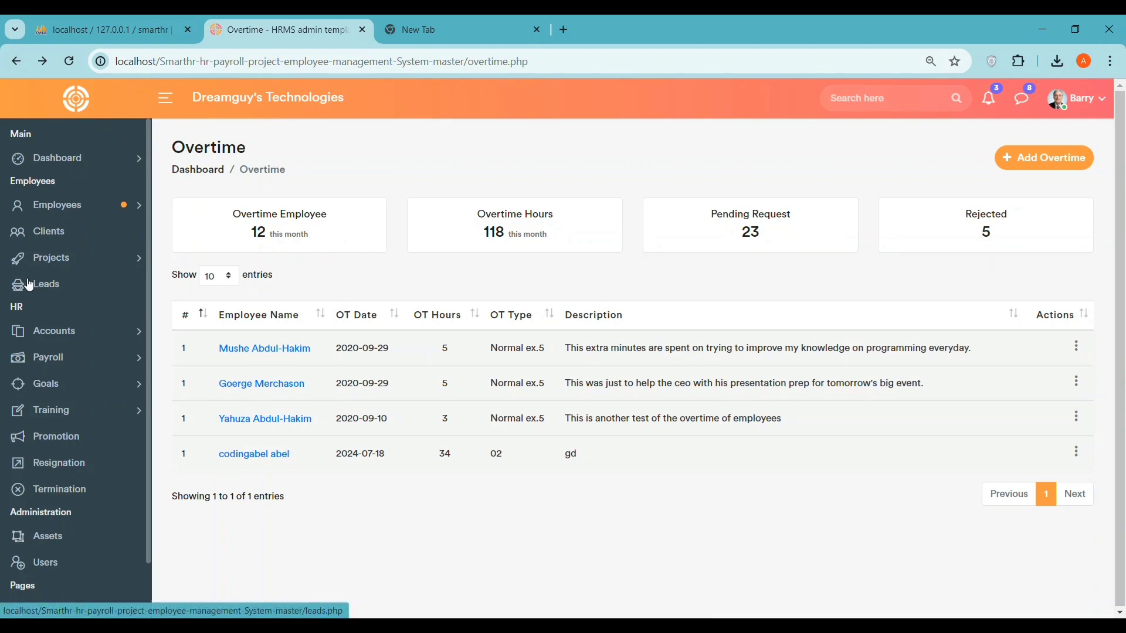
pyautogui.click(49, 217)
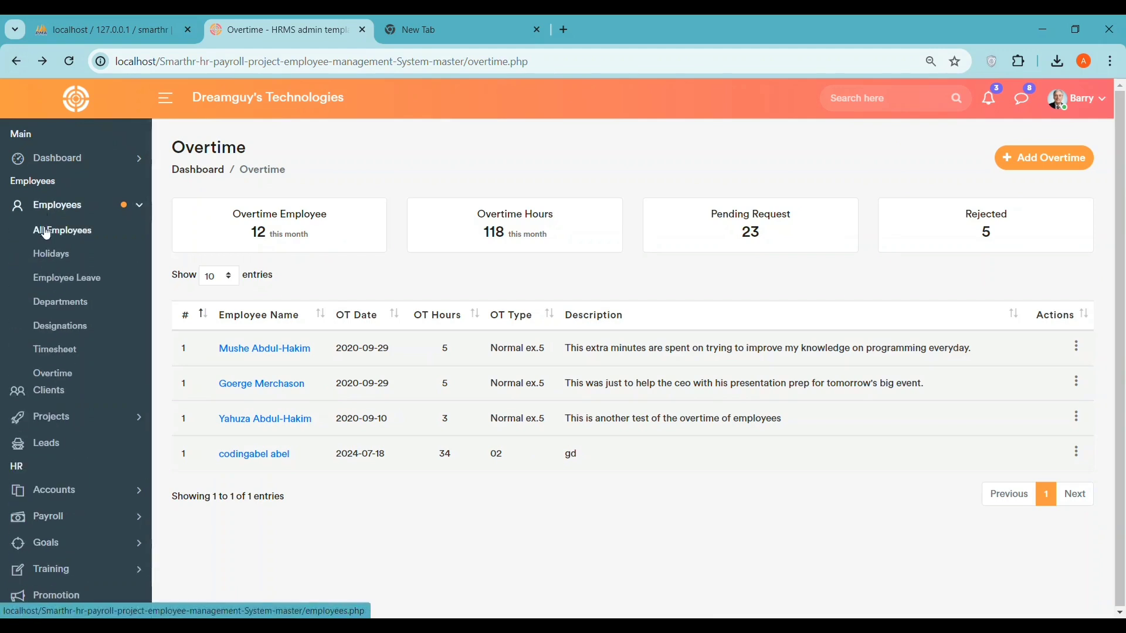
pyautogui.click(59, 375)
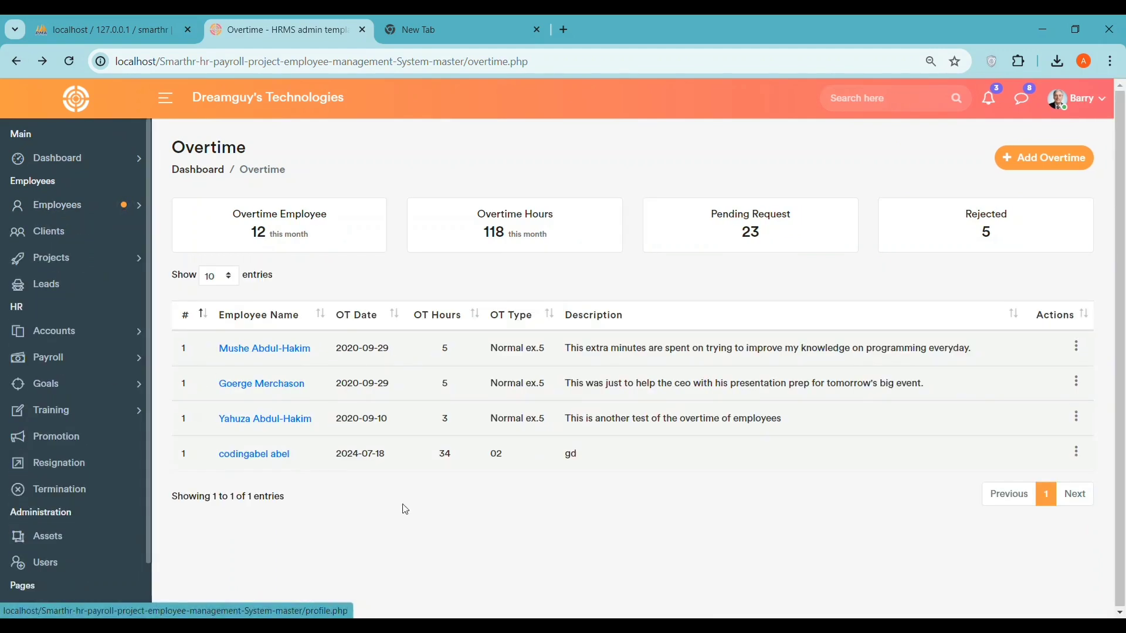
pyautogui.moveTo(238, 170); pyautogui.dragTo(149, 186)
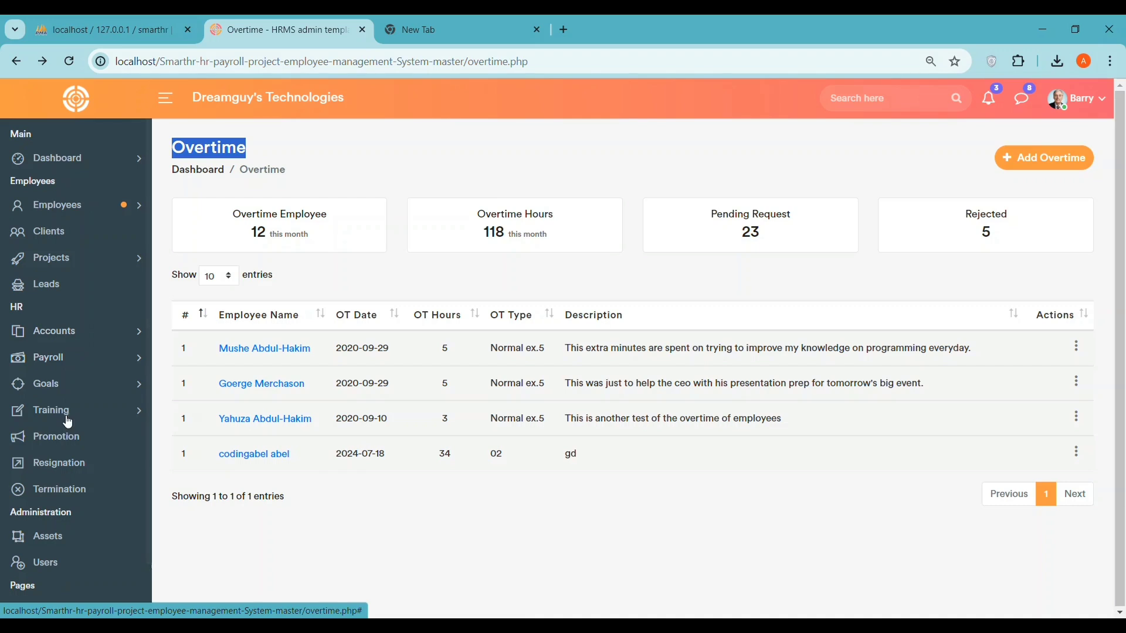
pyautogui.click(63, 206)
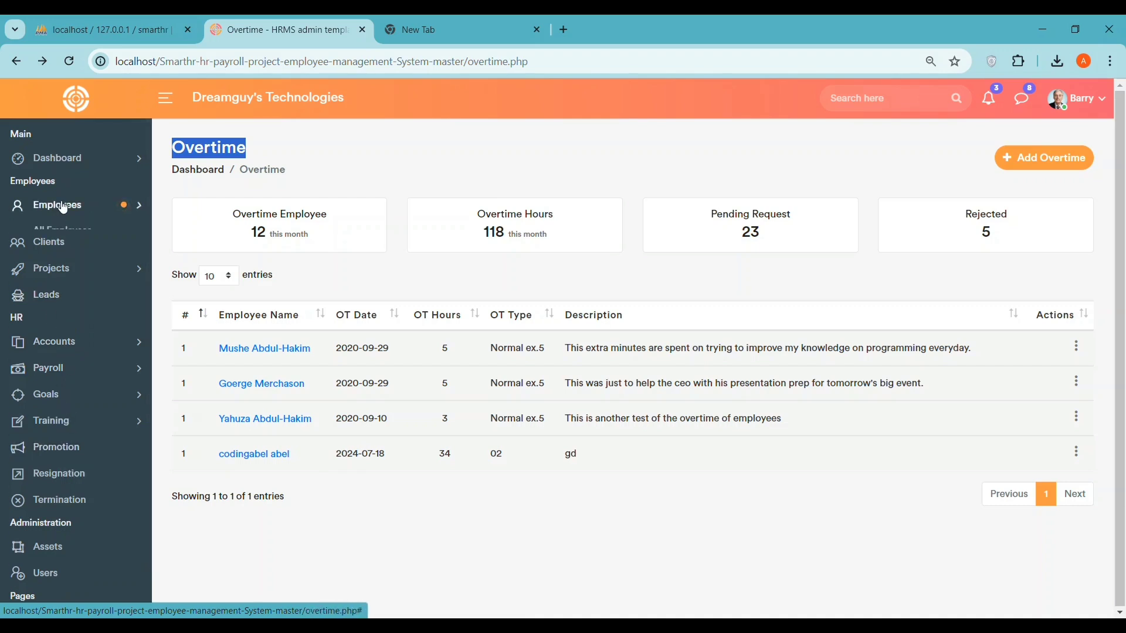
pyautogui.click(64, 206)
pyautogui.click(102, 225)
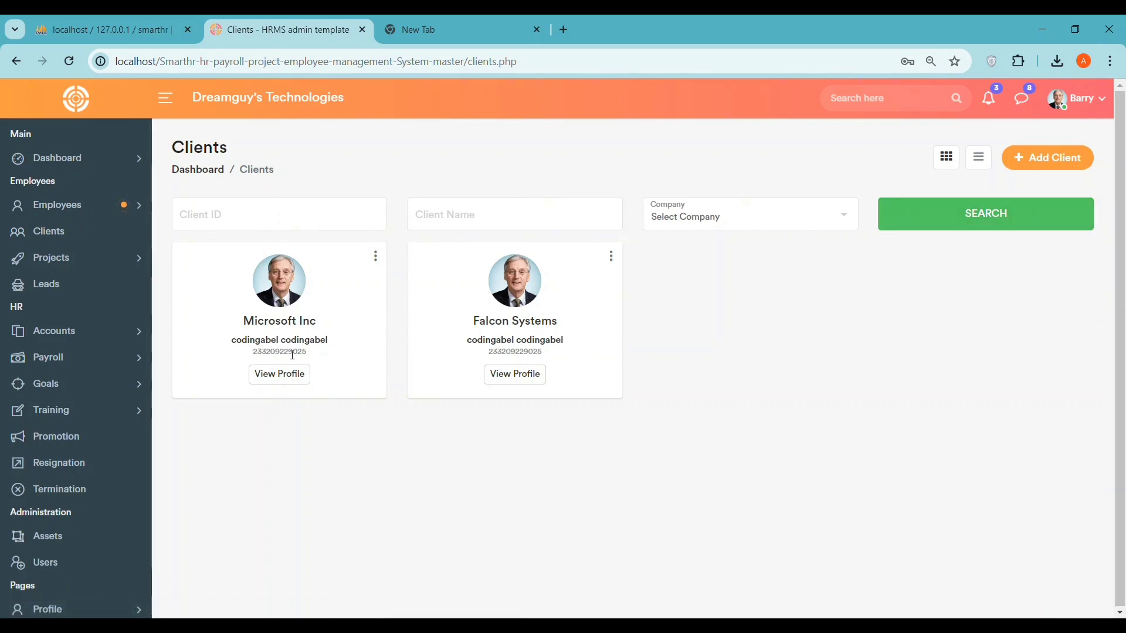
pyautogui.click(261, 290)
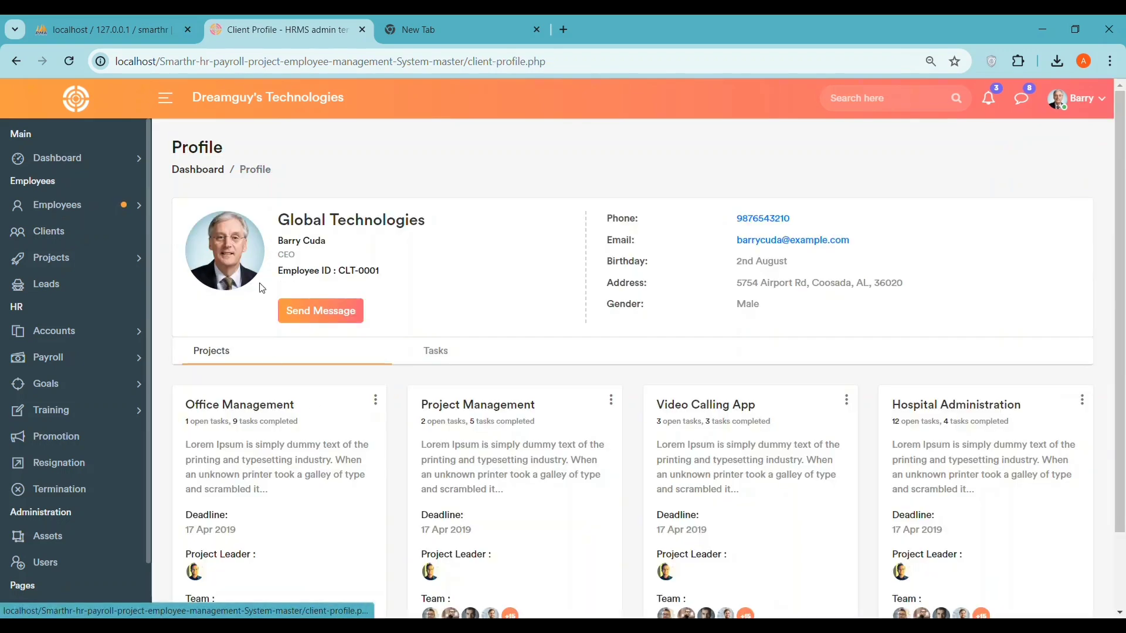
pyautogui.click(16, 61)
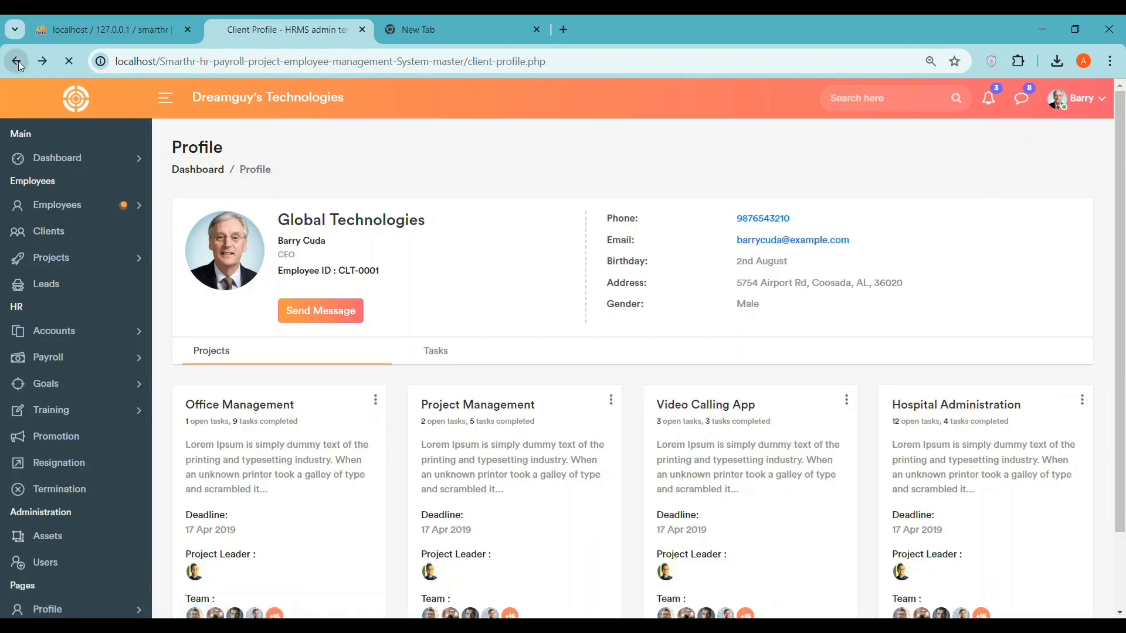
pyautogui.click(923, 219)
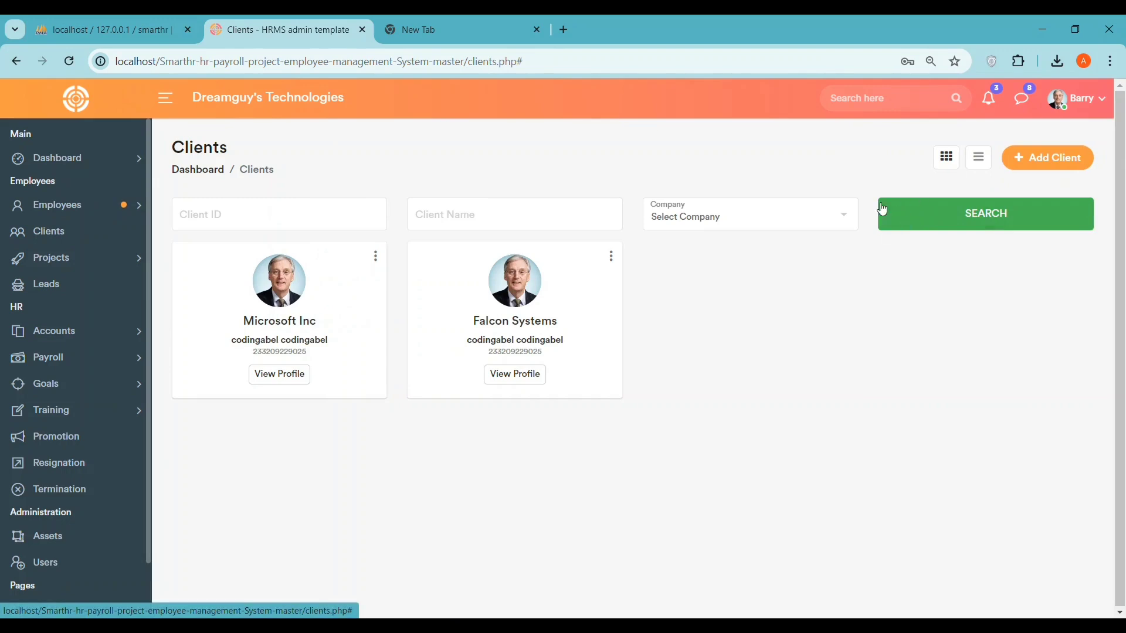
pyautogui.click(762, 217)
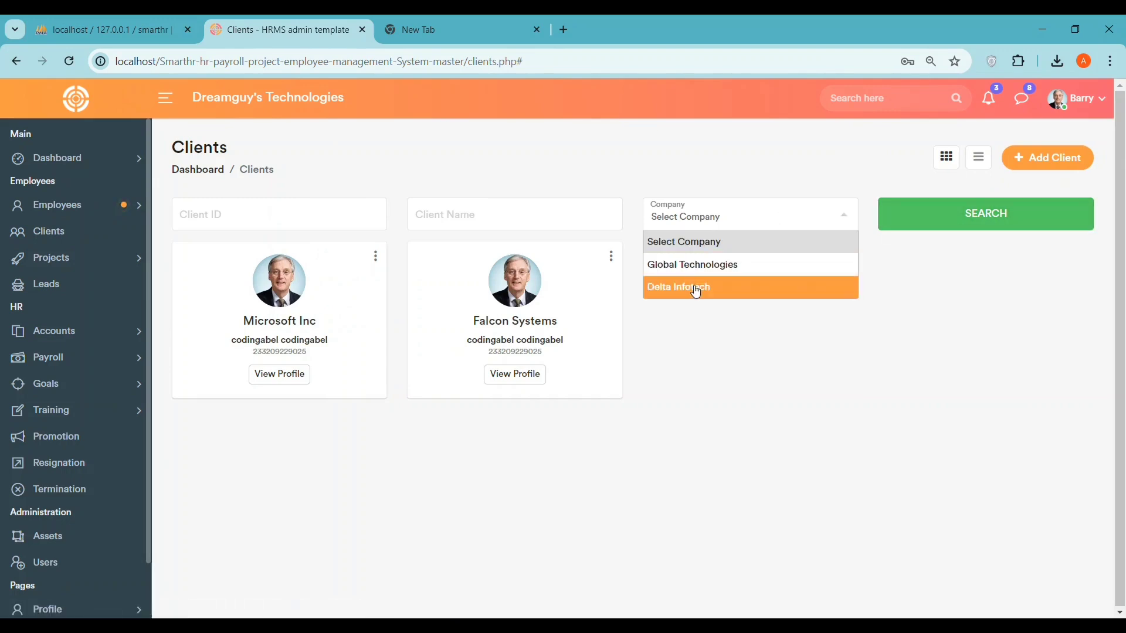
pyautogui.click(696, 267)
pyautogui.click(958, 220)
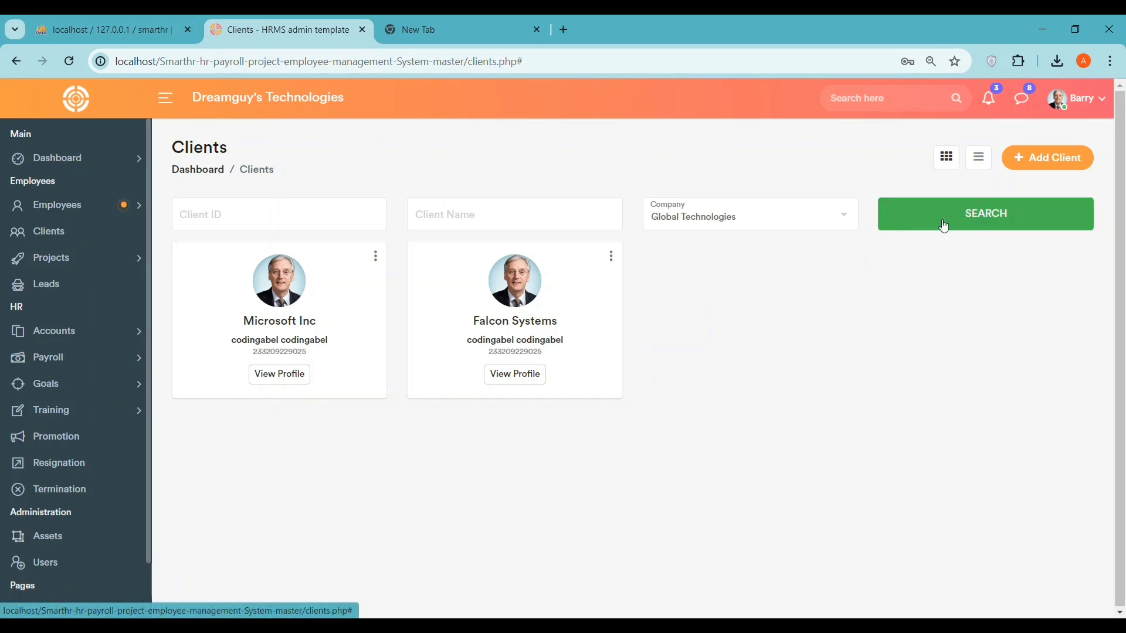
pyautogui.click(768, 223)
pyautogui.click(721, 287)
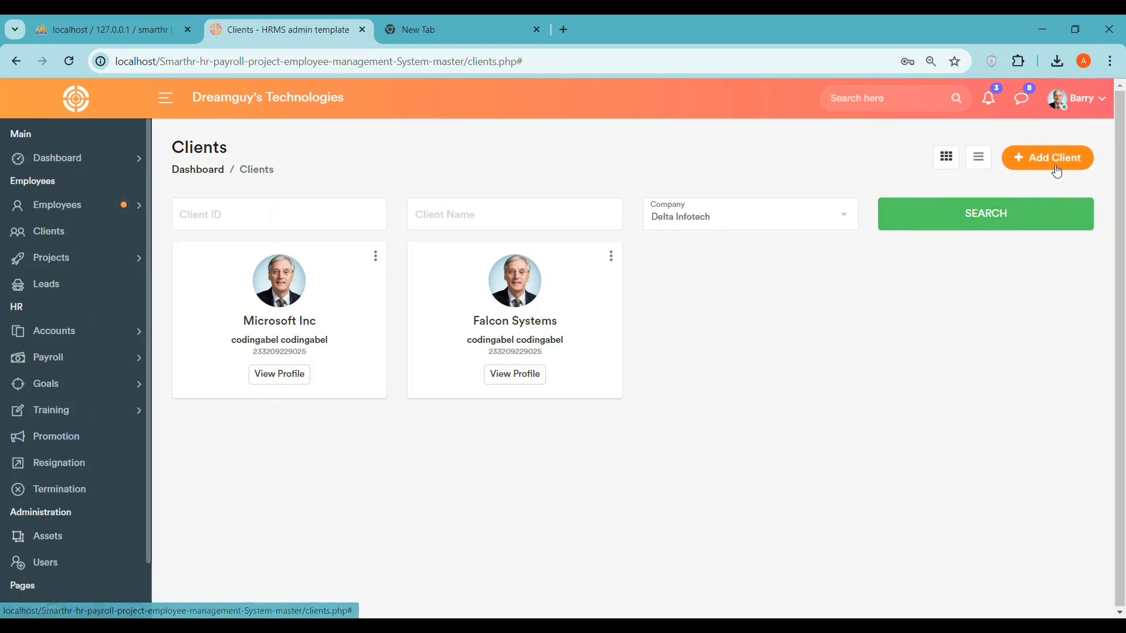
pyautogui.click(1058, 169)
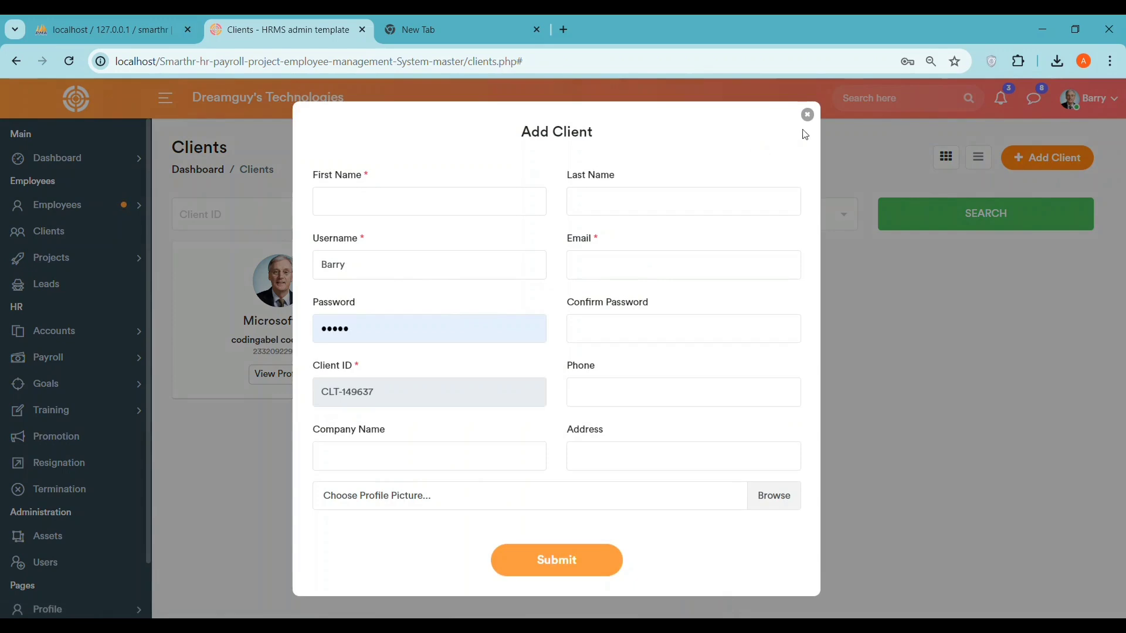
pyautogui.click(808, 115)
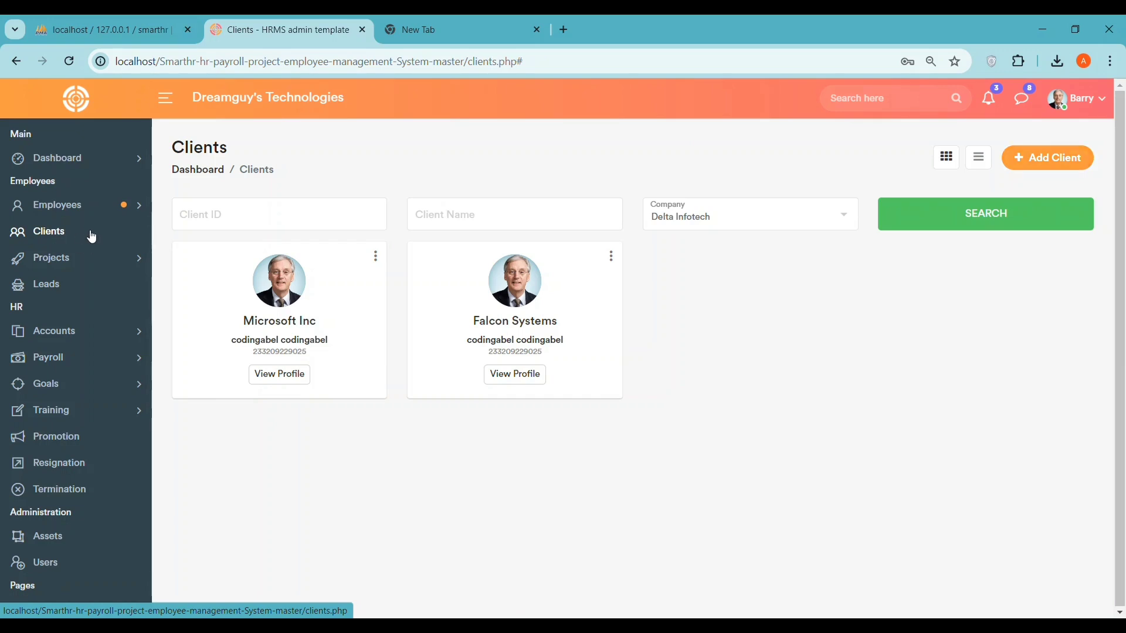
pyautogui.click(92, 234)
pyautogui.click(129, 259)
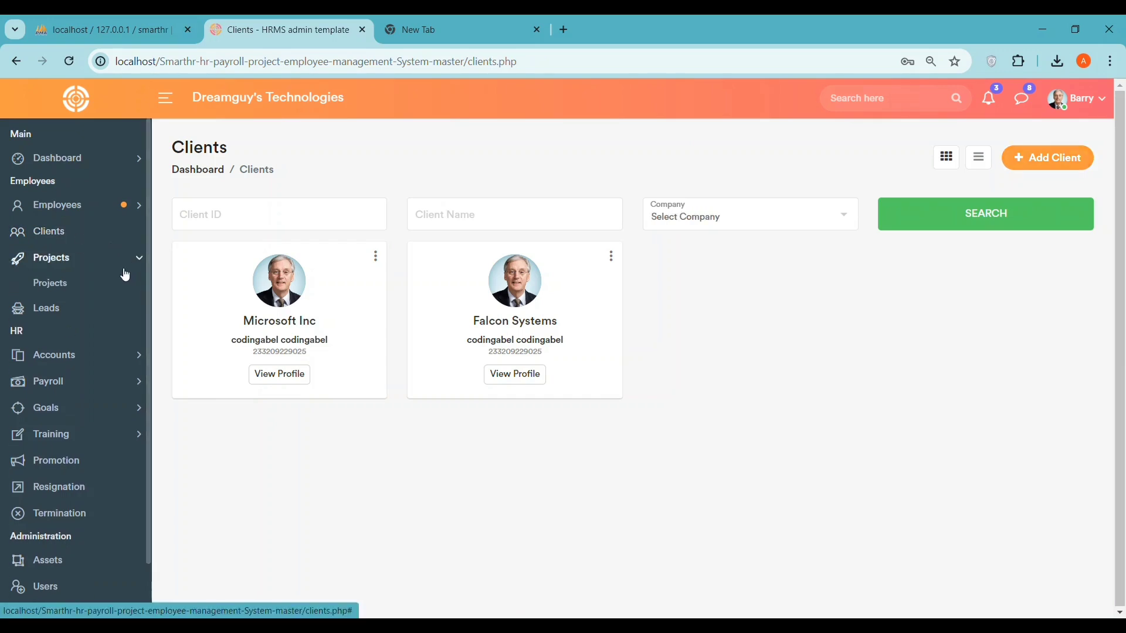
# - On the Projects page, copy 'Office Management' into the Project Name filter
pyautogui.click(50, 283)
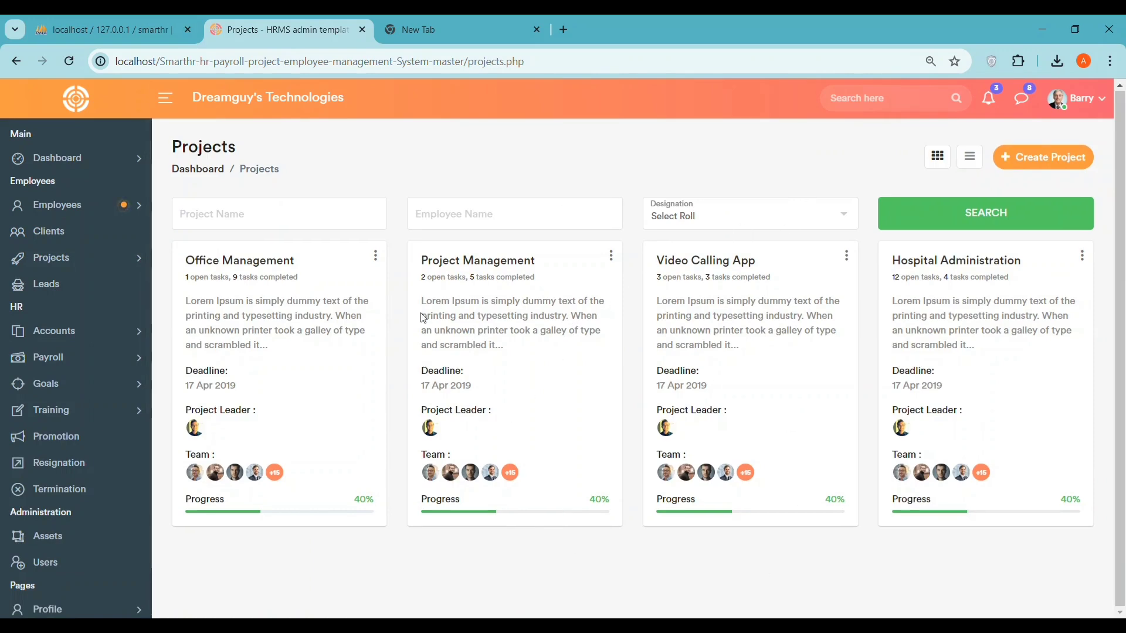
pyautogui.click(255, 216)
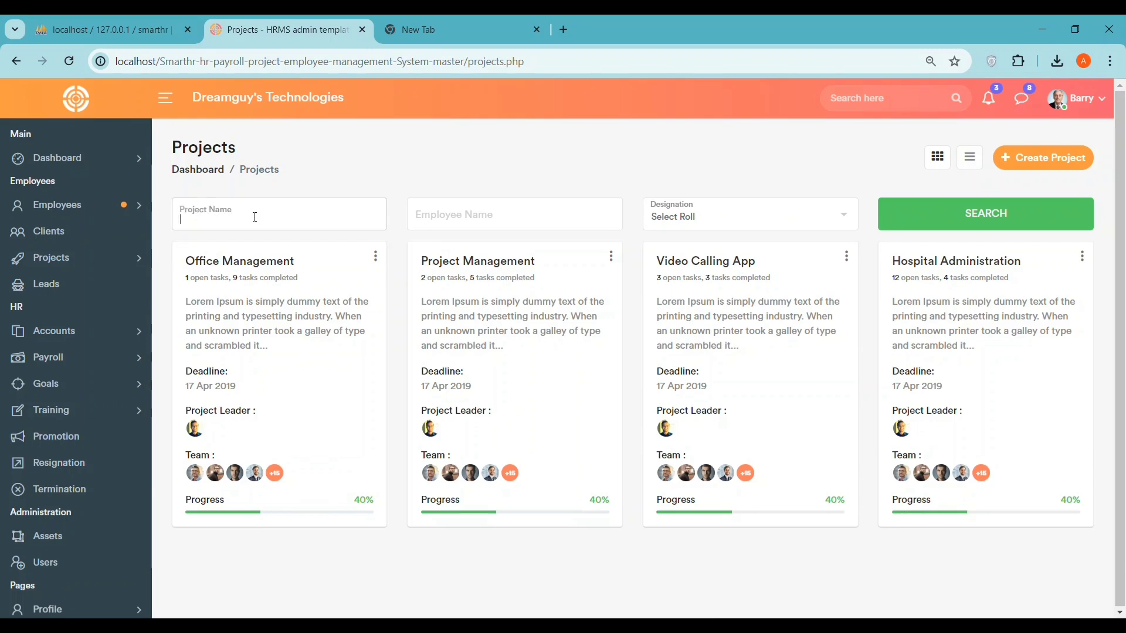
pyautogui.click(422, 212)
pyautogui.moveTo(295, 260); pyautogui.dragTo(188, 258)
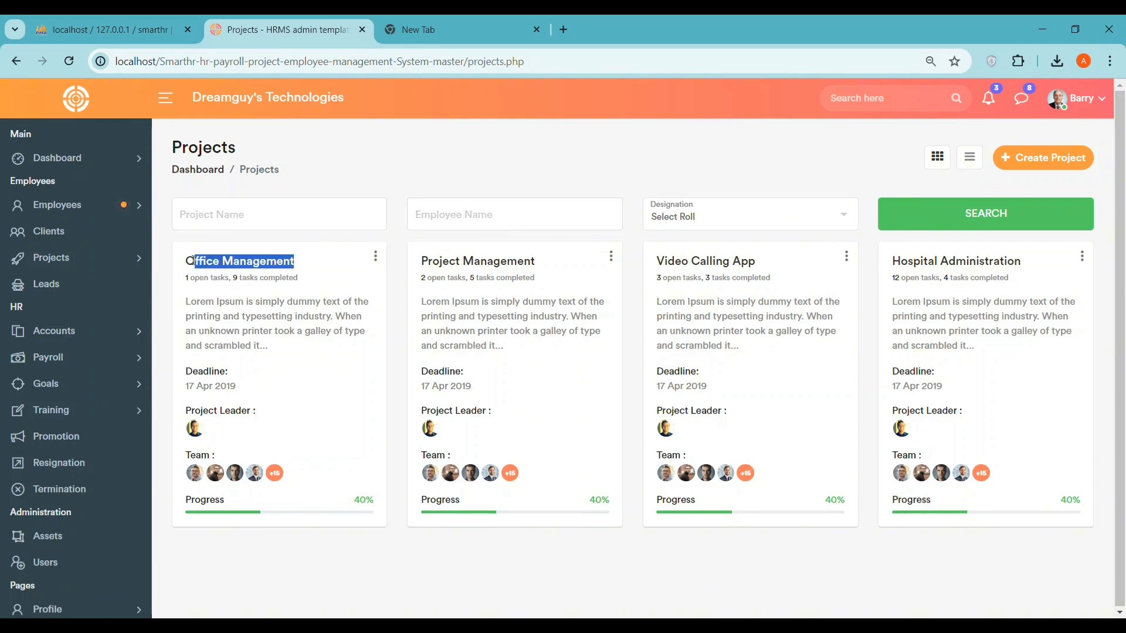
pyautogui.rightClick(224, 259)
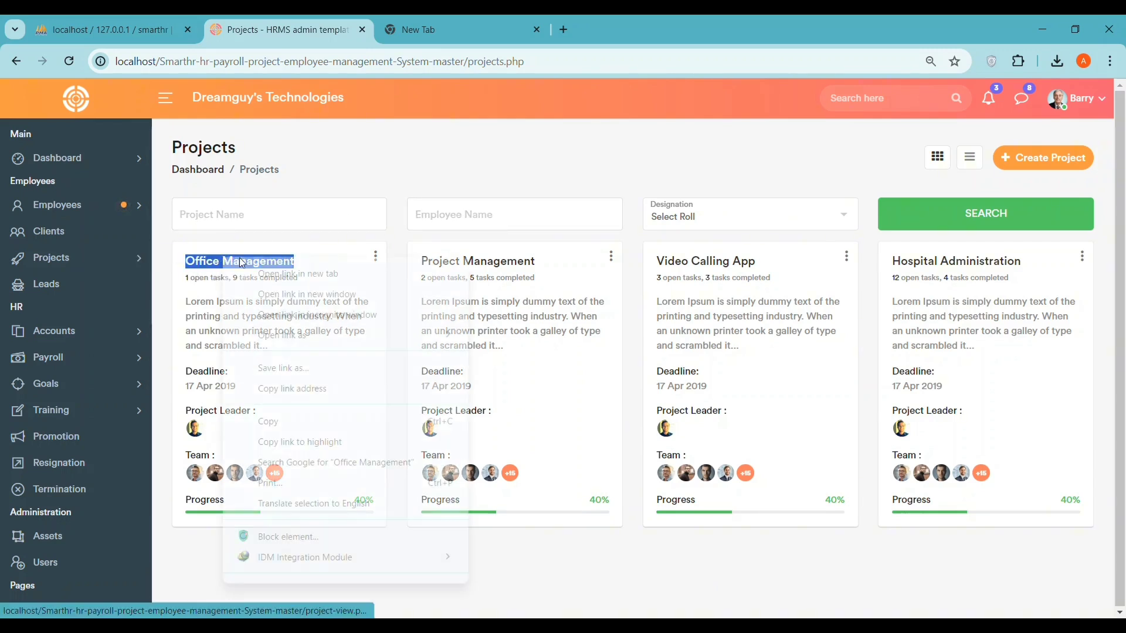
pyautogui.click(278, 421)
pyautogui.click(223, 218)
pyautogui.rightClick(223, 220)
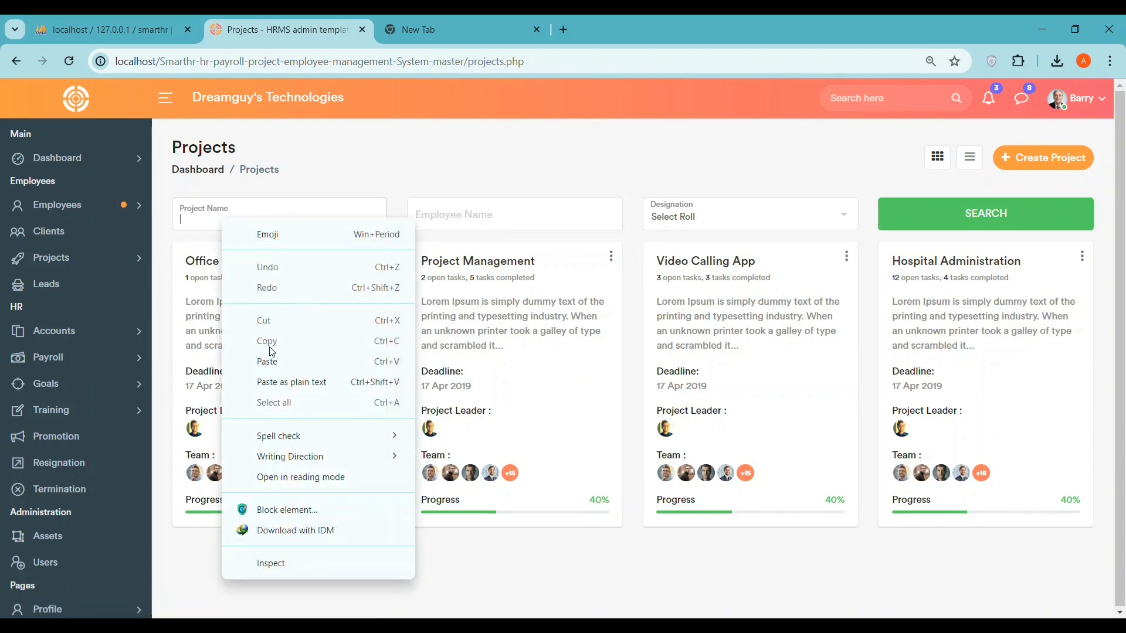
pyautogui.click(271, 361)
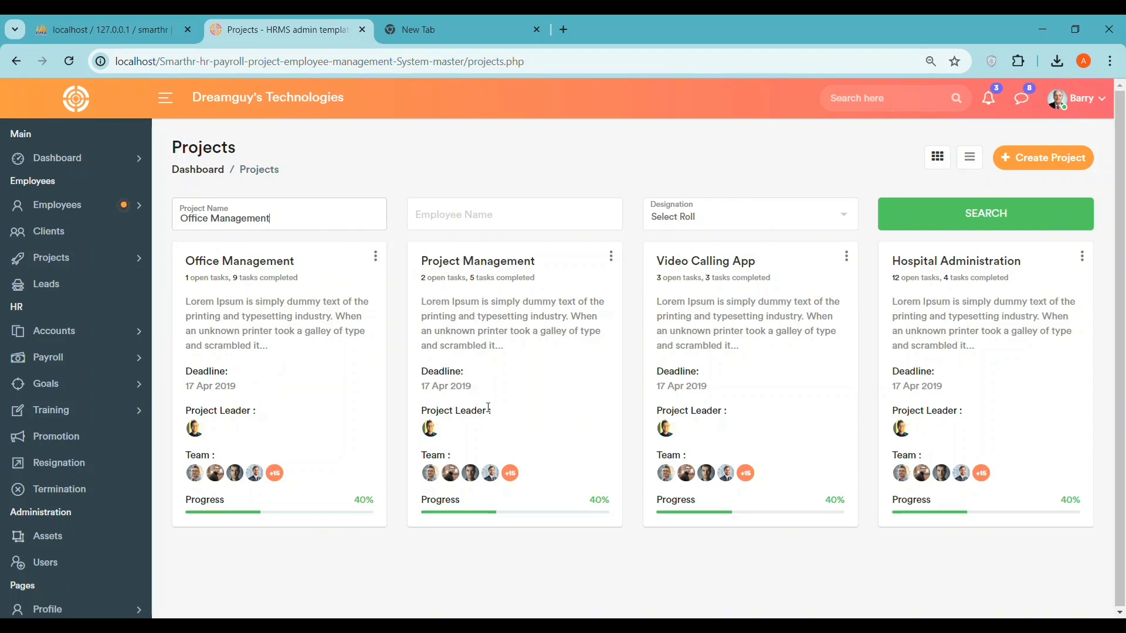
# - Filter projects by the Web Designer designation, run the search, and enter an employee name
pyautogui.click(667, 226)
pyautogui.click(677, 287)
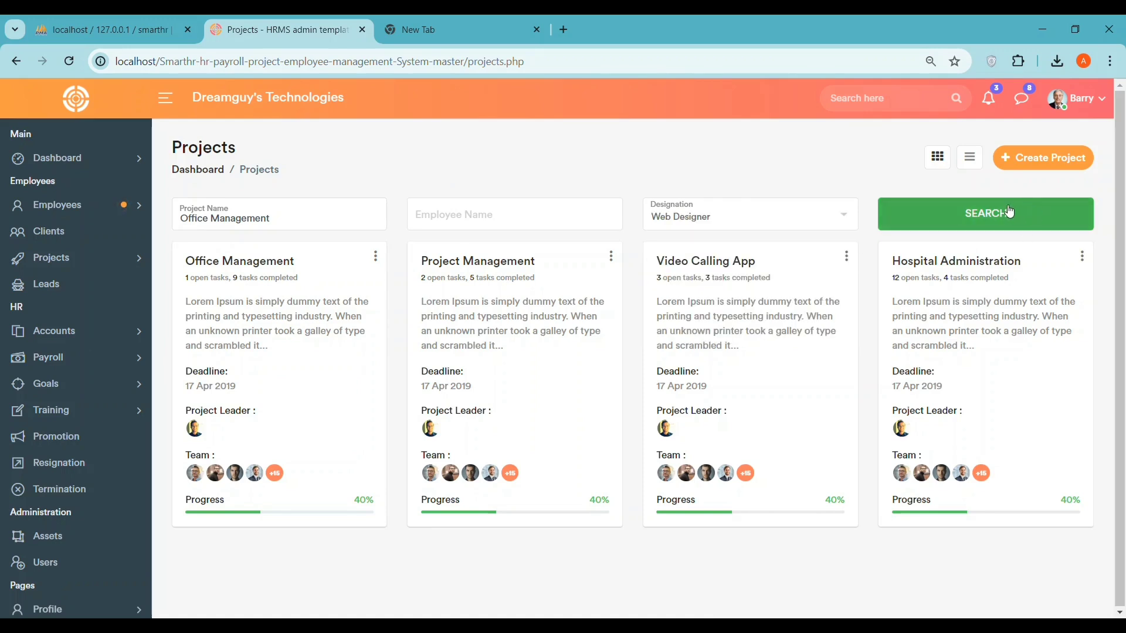
pyautogui.click(1008, 213)
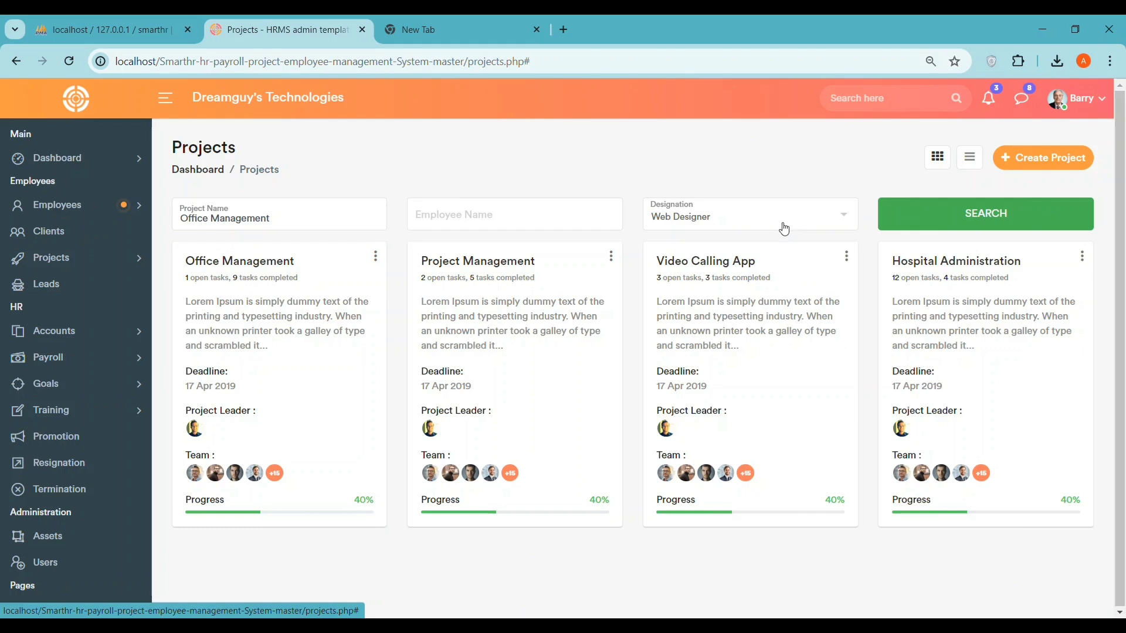
pyautogui.click(503, 220)
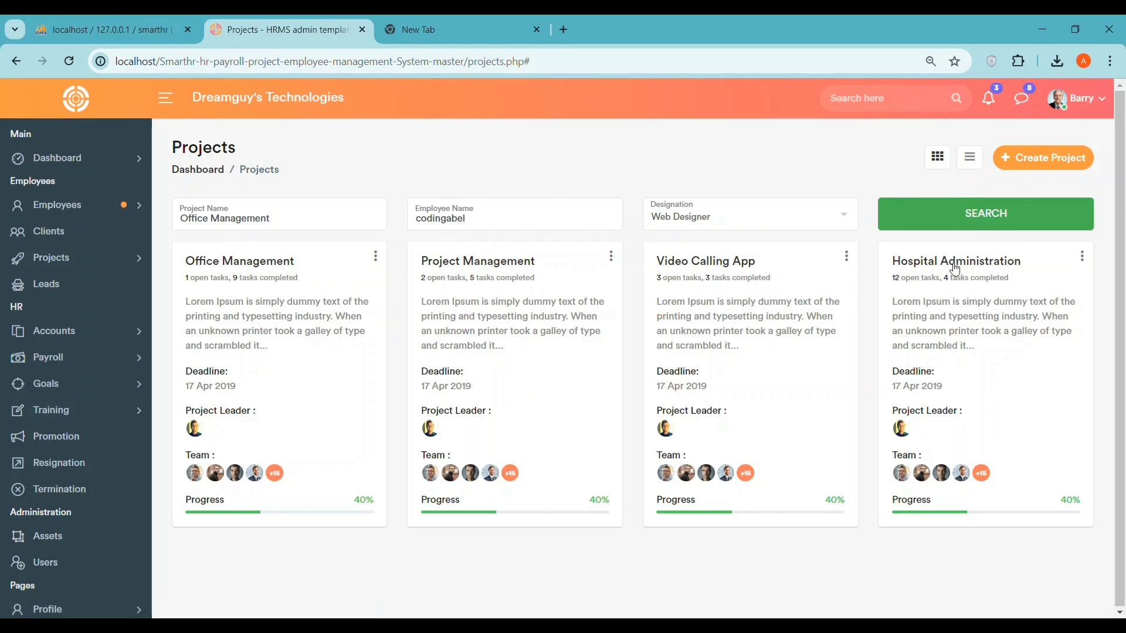
pyautogui.scroll(-1, 1032, 260)
pyautogui.scroll(1, 1032, 260)
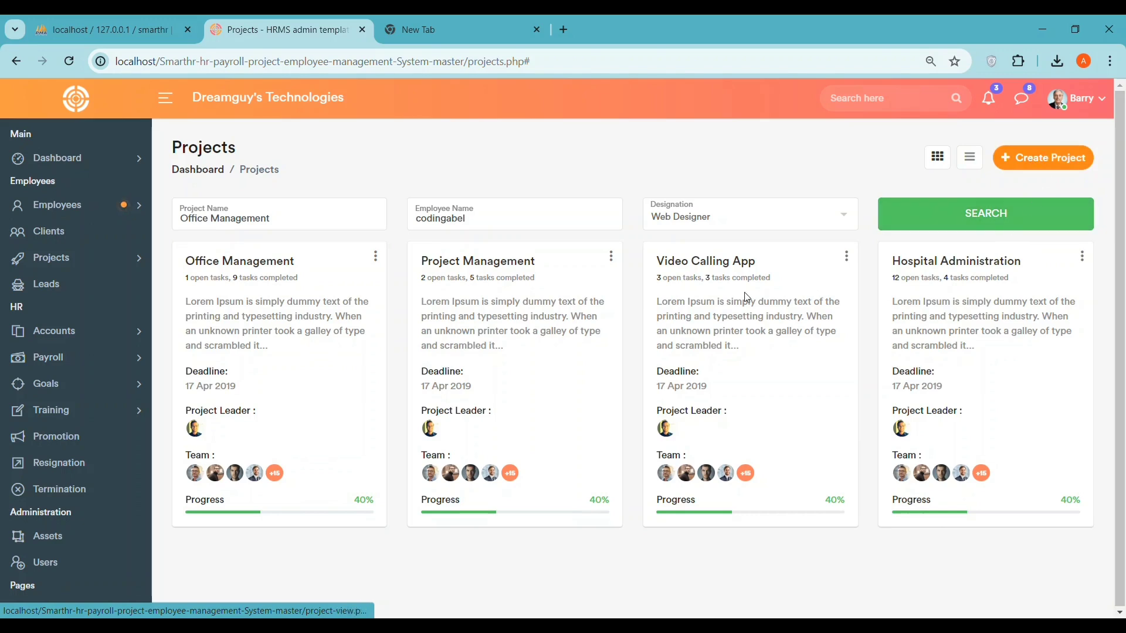
pyautogui.click(1035, 159)
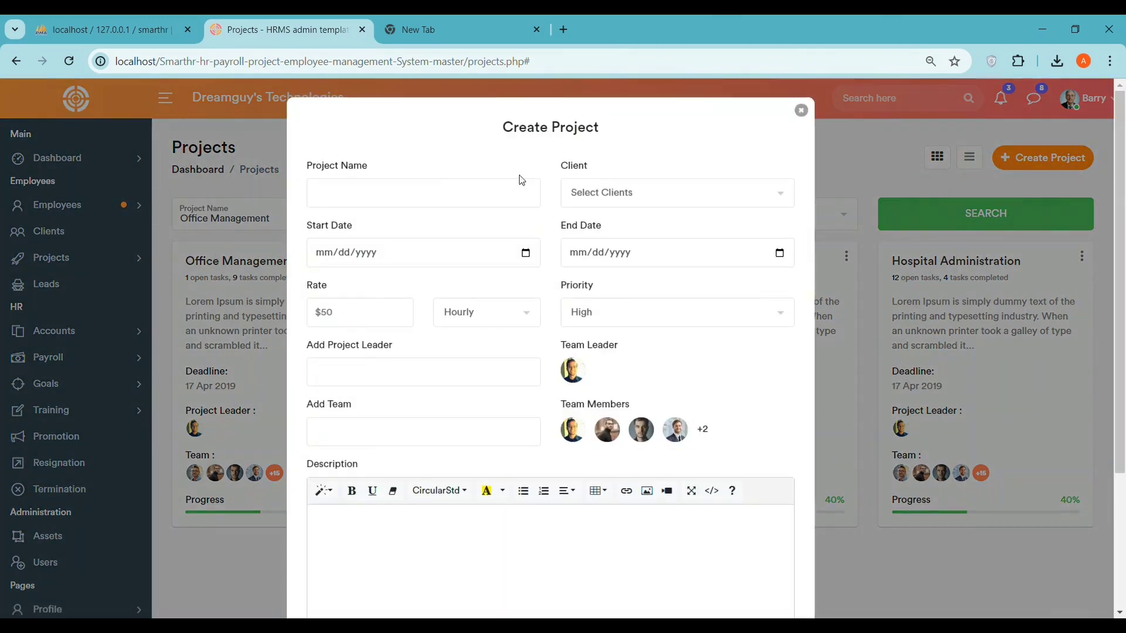
# - Set the project dates to 07/17/2024–07/18/2024 and assign the first listed client
pyautogui.scroll(-2, 560, 346)
pyautogui.scroll(1, 539, 326)
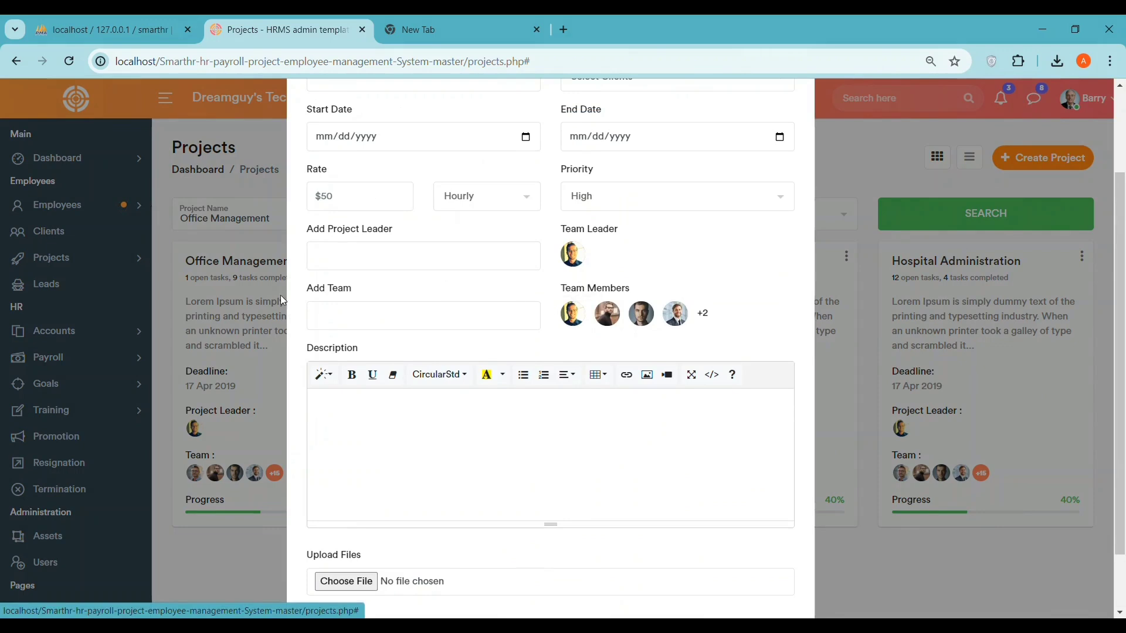
pyautogui.scroll(2, 624, 162)
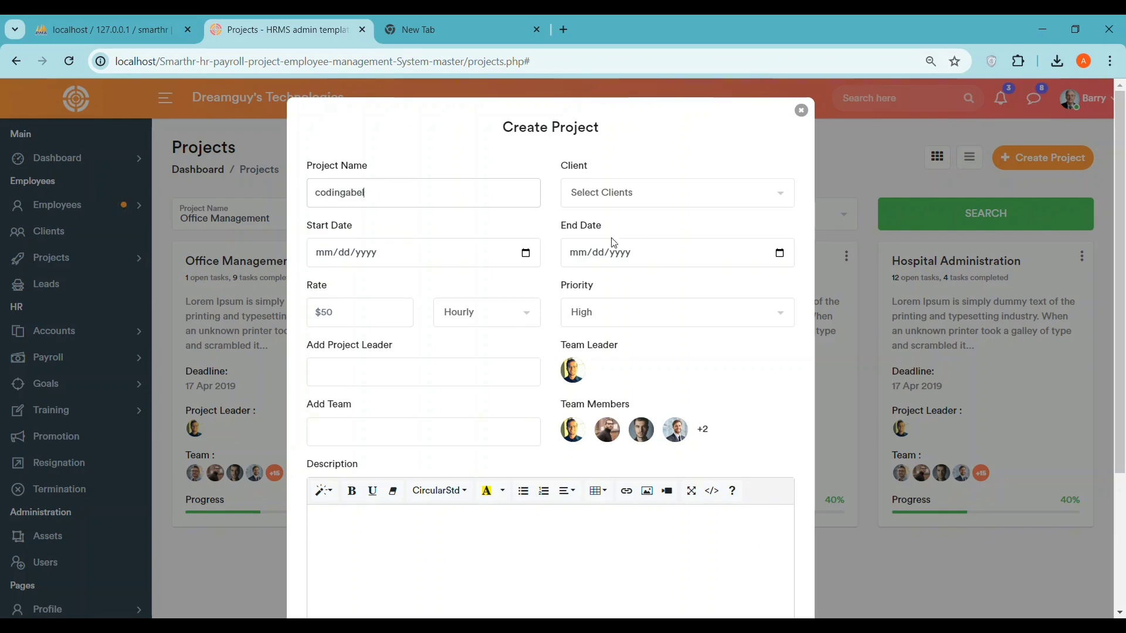
pyautogui.click(530, 256)
pyautogui.click(426, 438)
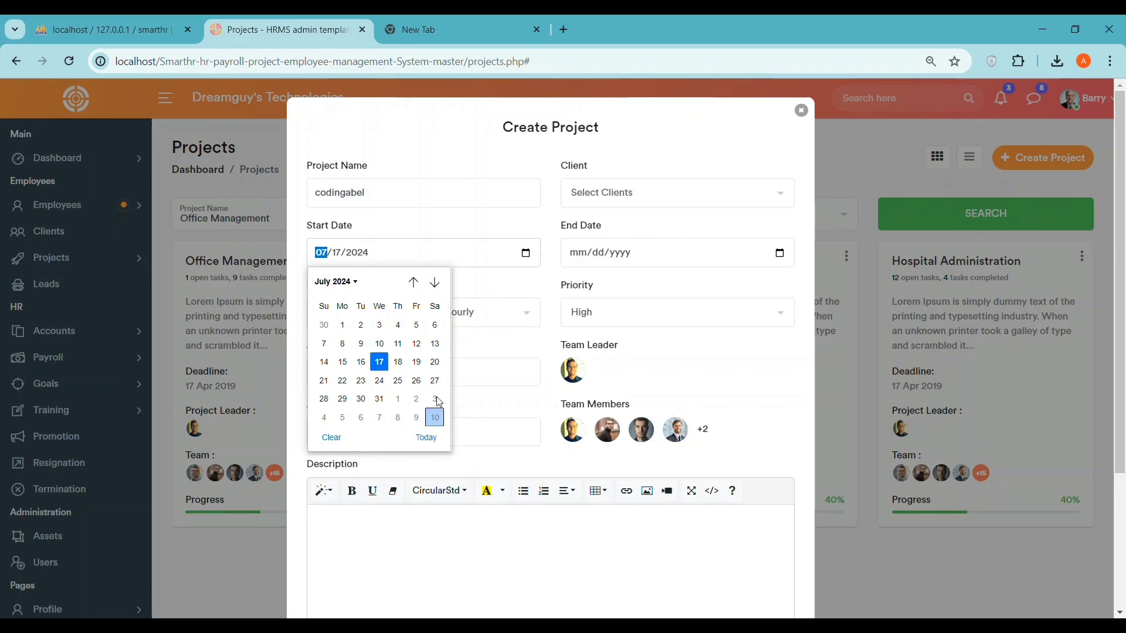
pyautogui.click(643, 198)
pyautogui.click(605, 244)
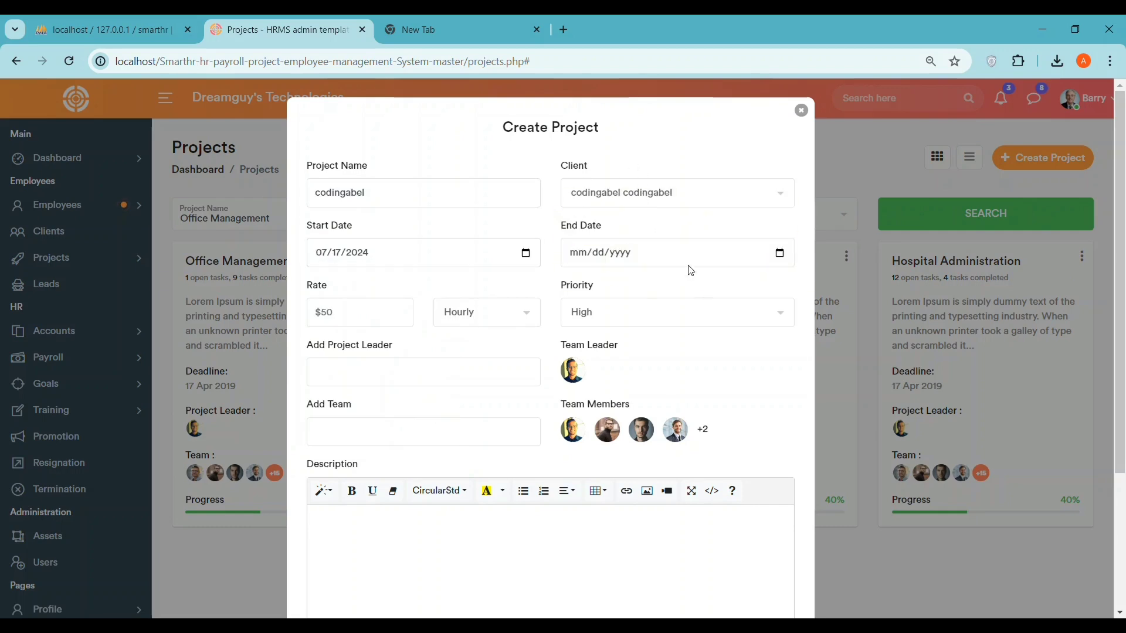
pyautogui.click(779, 254)
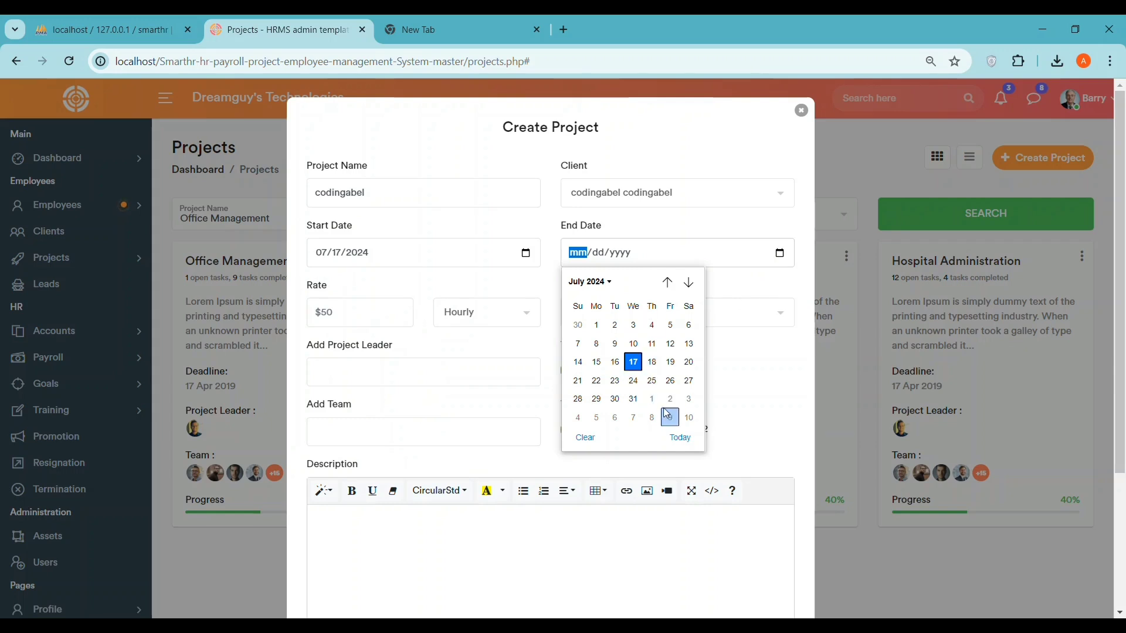
pyautogui.click(652, 361)
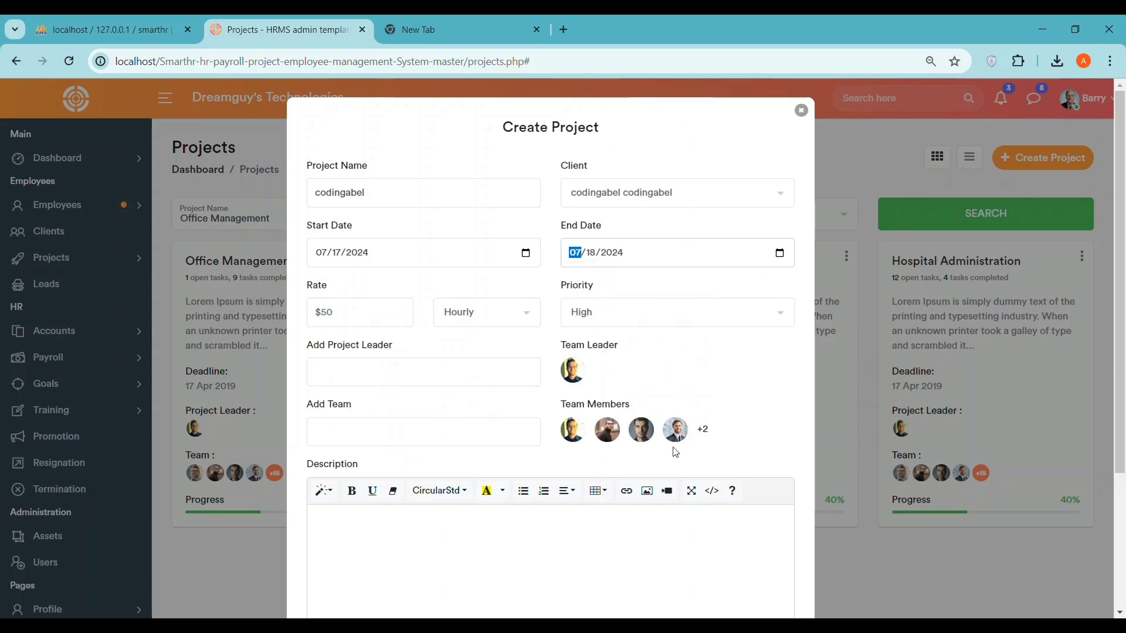
# - Set the project rate to 50 Hourly with High priority
pyautogui.click(356, 320)
pyautogui.click(504, 316)
pyautogui.click(470, 334)
pyautogui.click(599, 316)
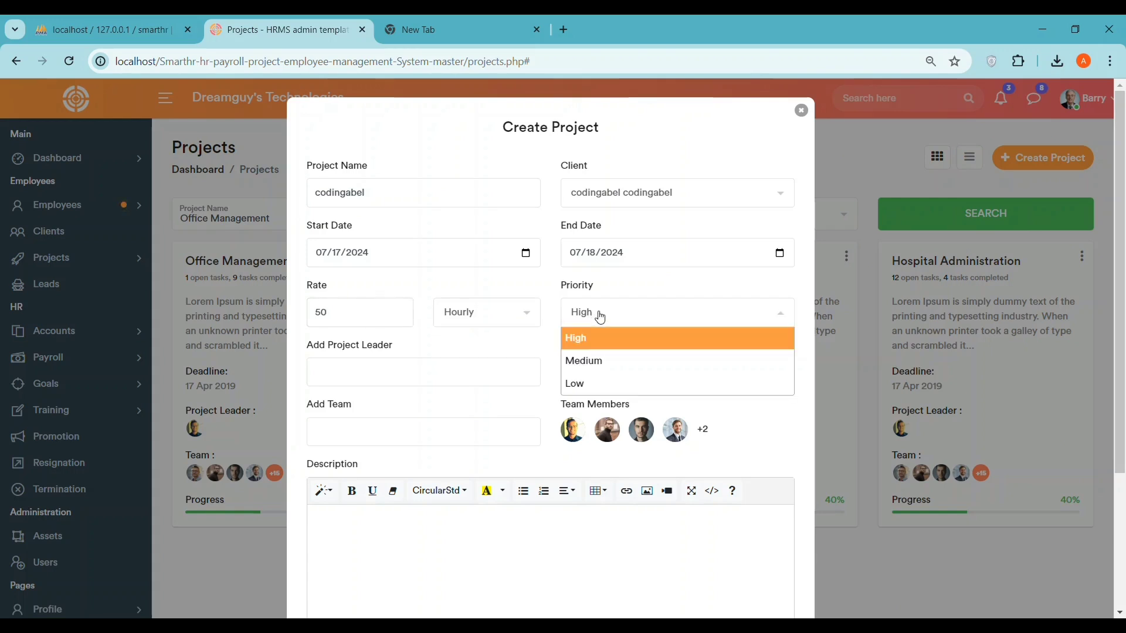
pyautogui.click(590, 343)
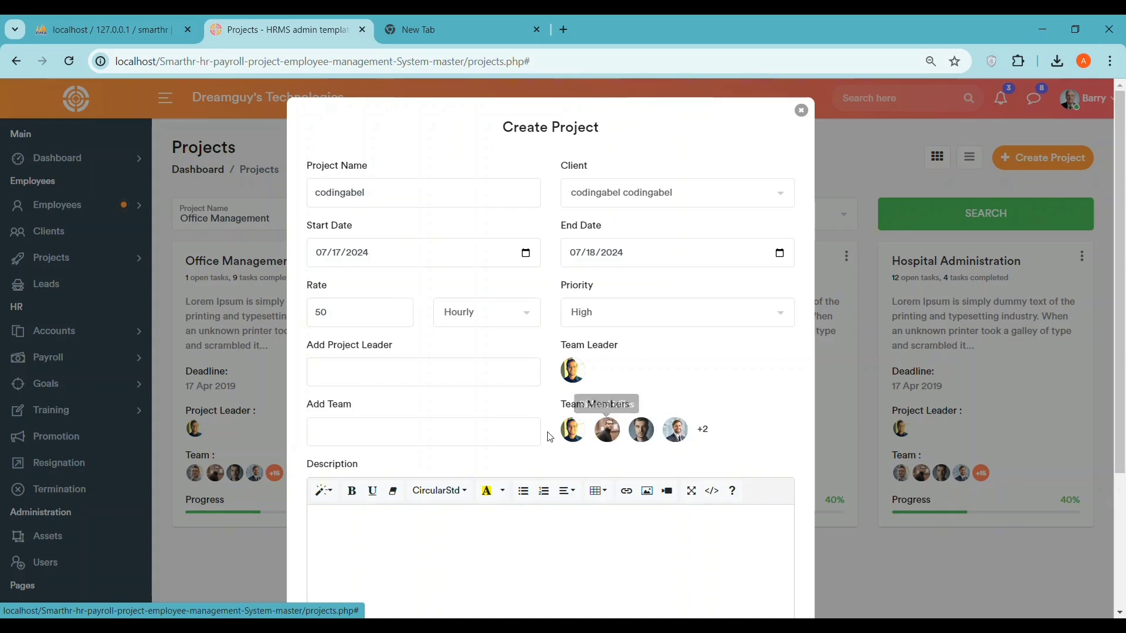
# - Fill in team, project leader and description with 'codingabel'
pyautogui.click(333, 428)
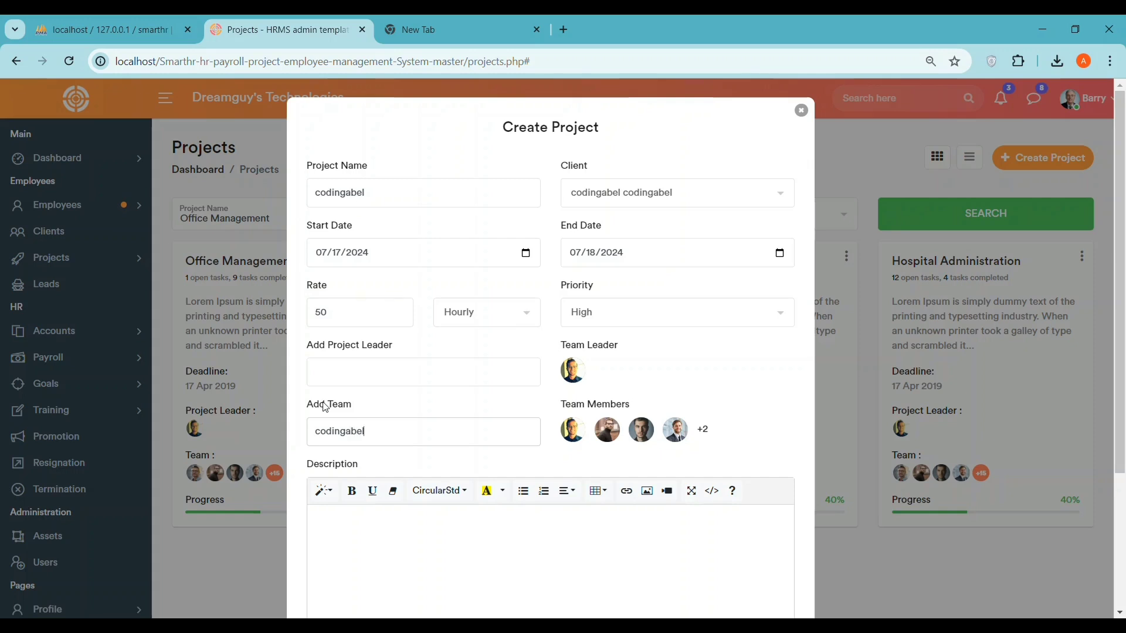
pyautogui.doubleClick(339, 422)
pyautogui.hotkey('ctrl', 'c')
pyautogui.click(373, 359)
pyautogui.scroll(-3, 393, 447)
pyautogui.hotkey('ctrl', 'v')
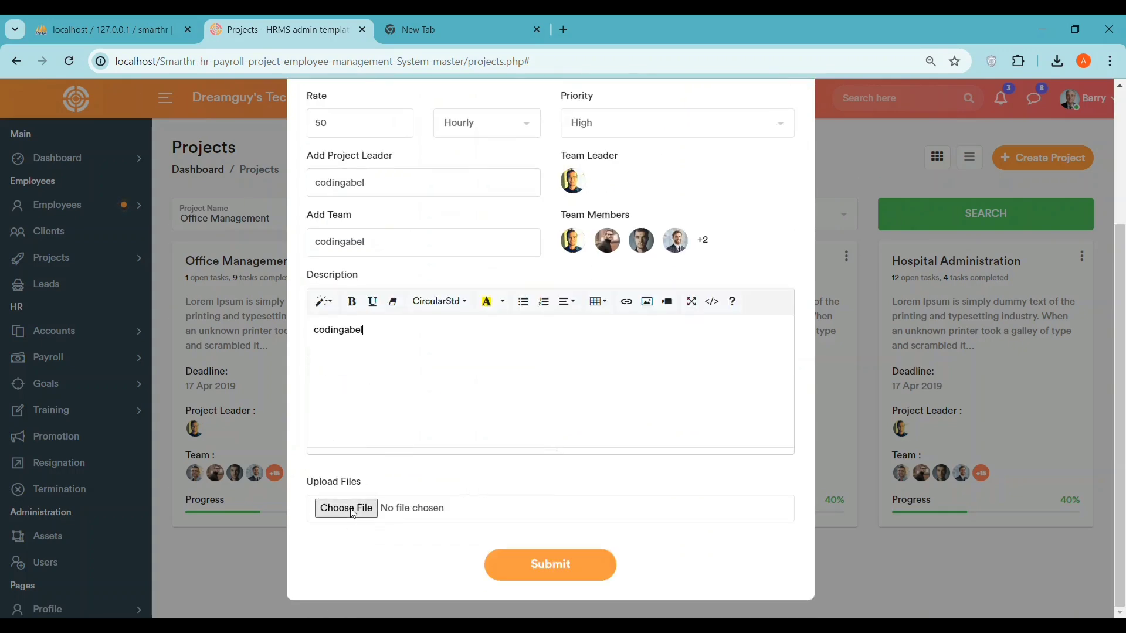
pyautogui.click(355, 507)
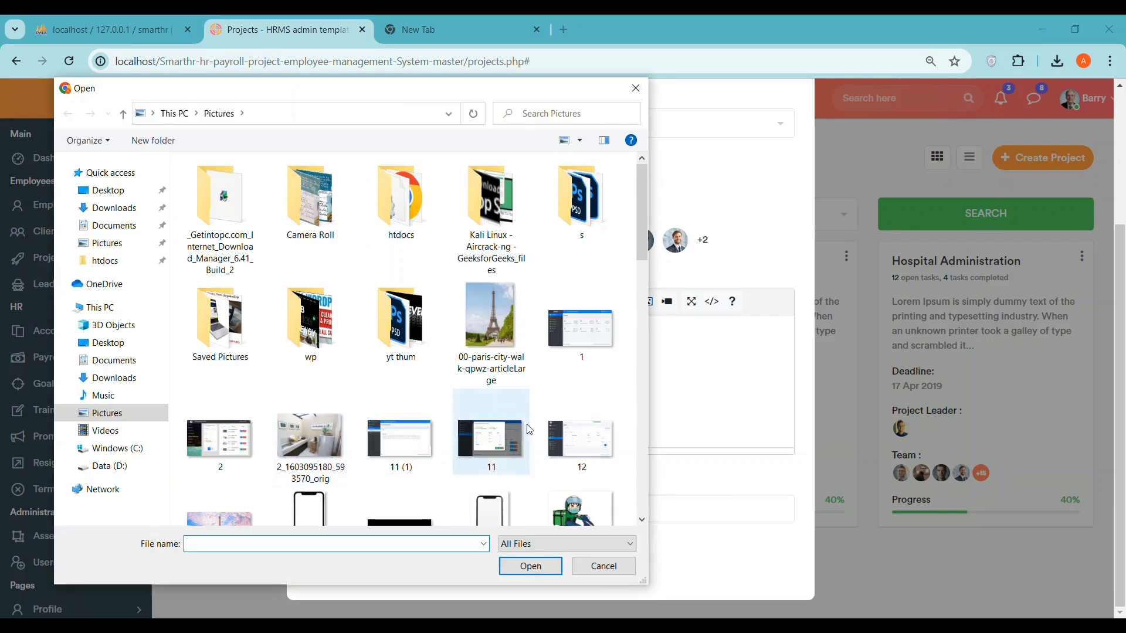
# - Attach photo.jpg to the new project and submit the Create Project form
pyautogui.scroll(-10, 567, 343)
pyautogui.scroll(-10, 580, 387)
pyautogui.click(573, 342)
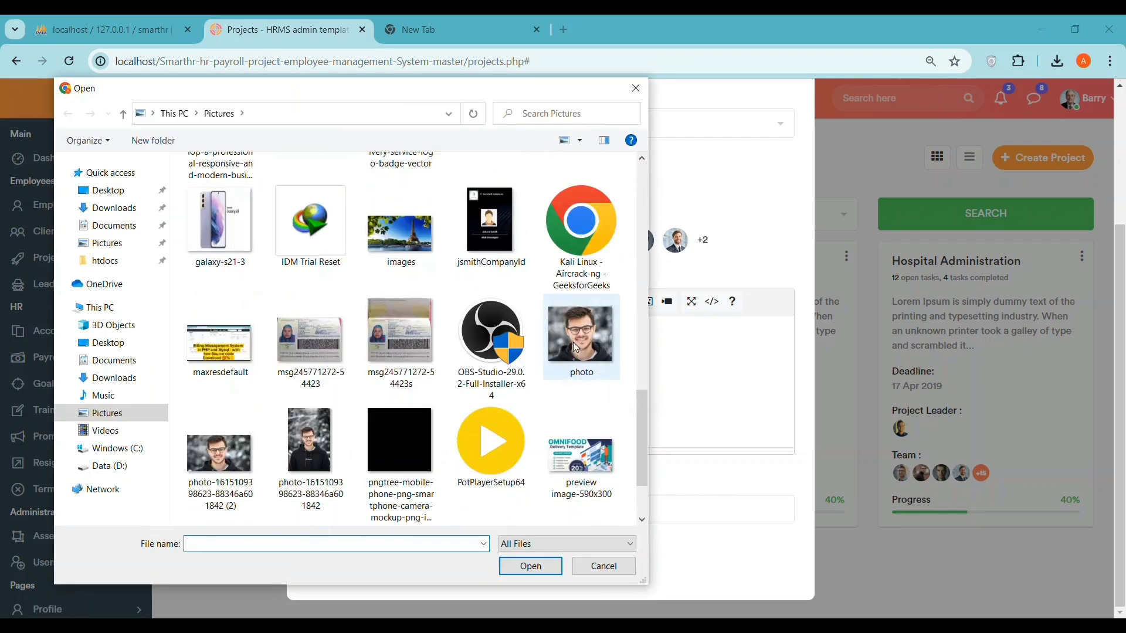
pyautogui.click(530, 567)
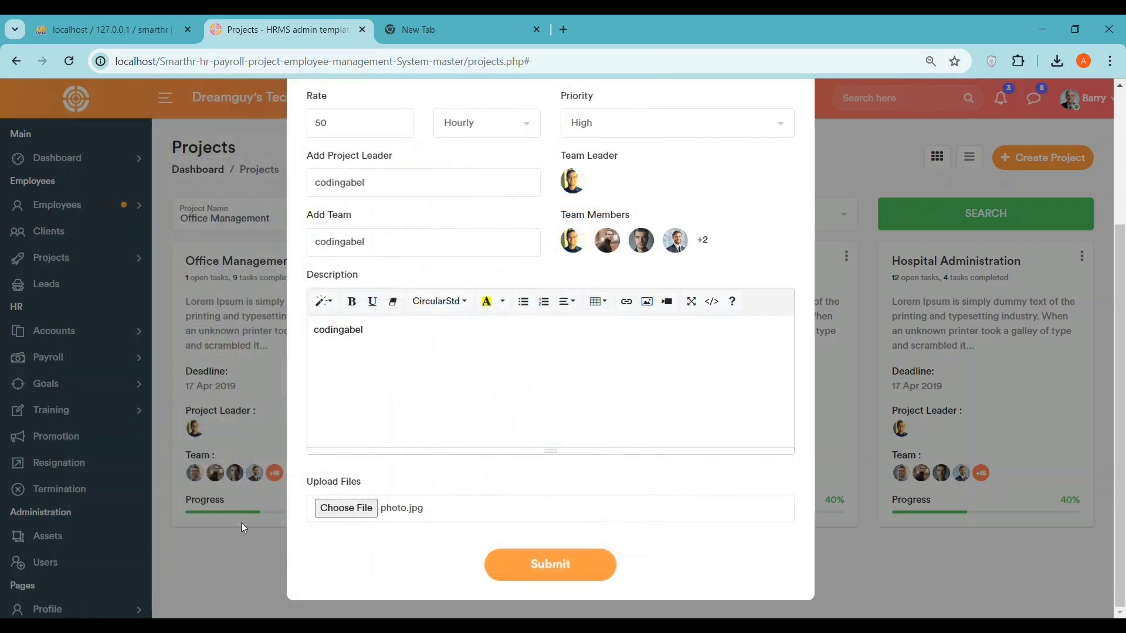
pyautogui.click(554, 564)
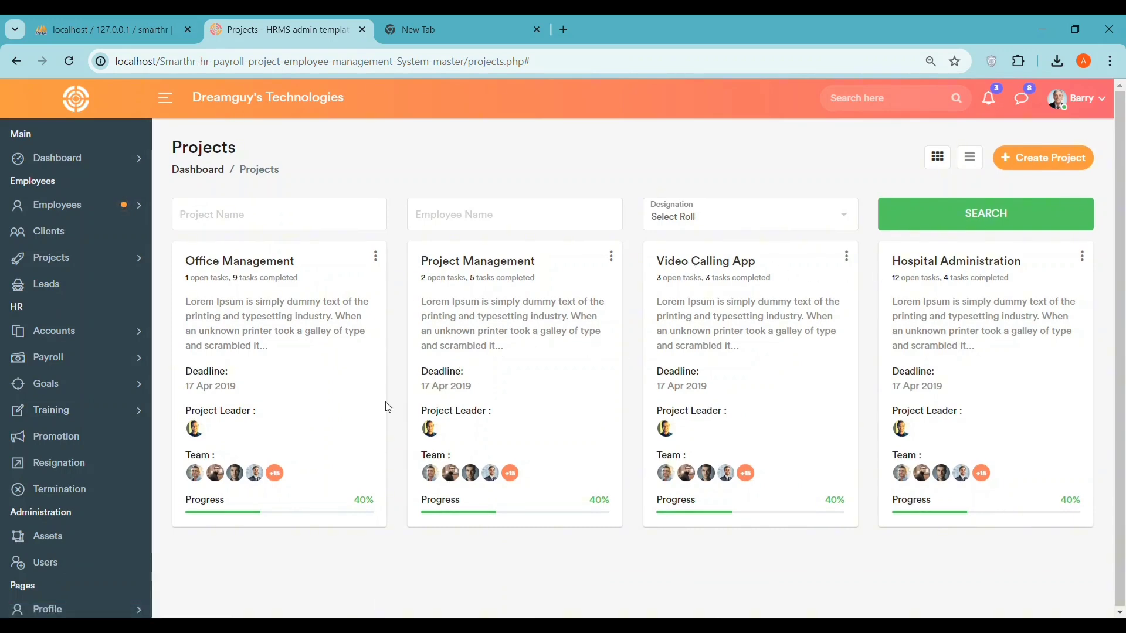
# - Review the Leads list, then the Invoices list and its Create Invoice page without saving
pyautogui.click(57, 261)
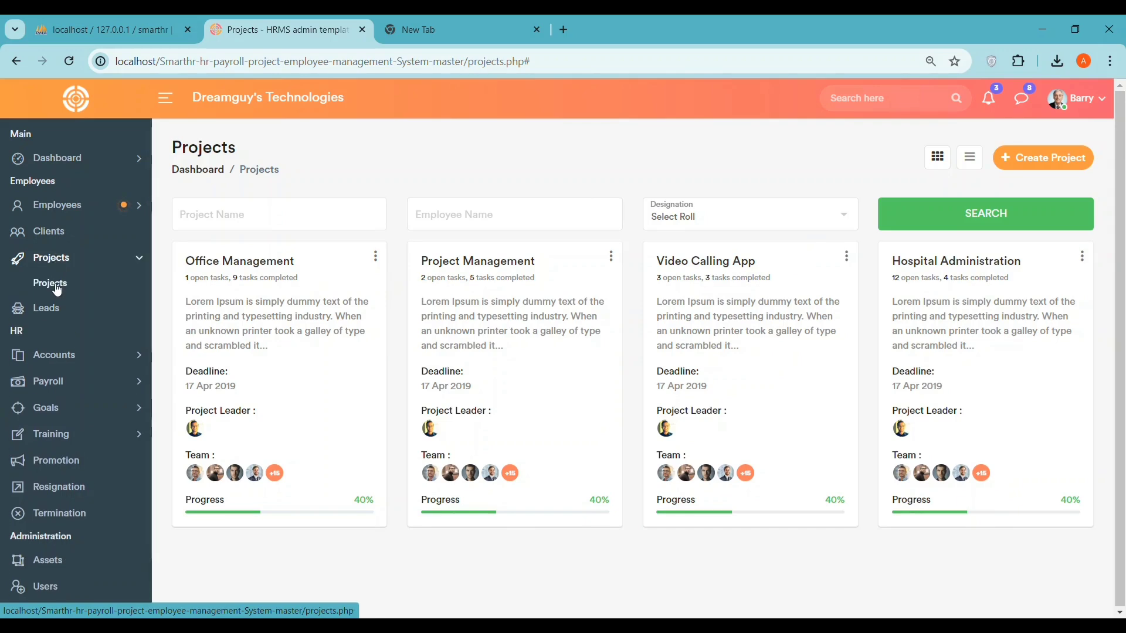
pyautogui.click(49, 307)
pyautogui.scroll(-1, 353, 308)
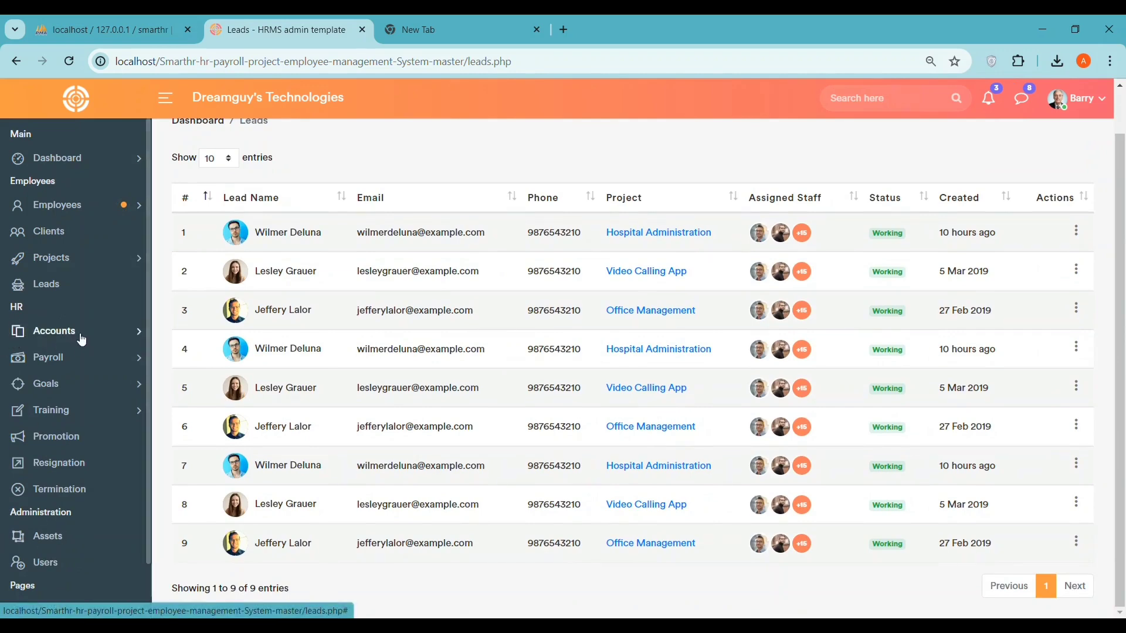
pyautogui.click(52, 285)
pyautogui.click(54, 332)
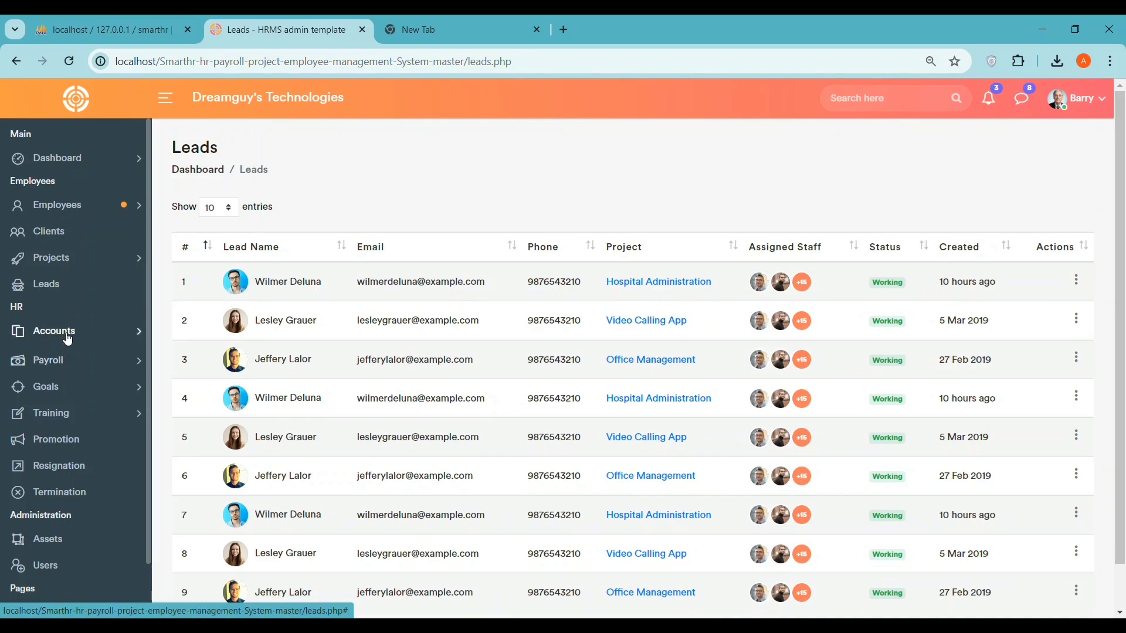
pyautogui.click(66, 357)
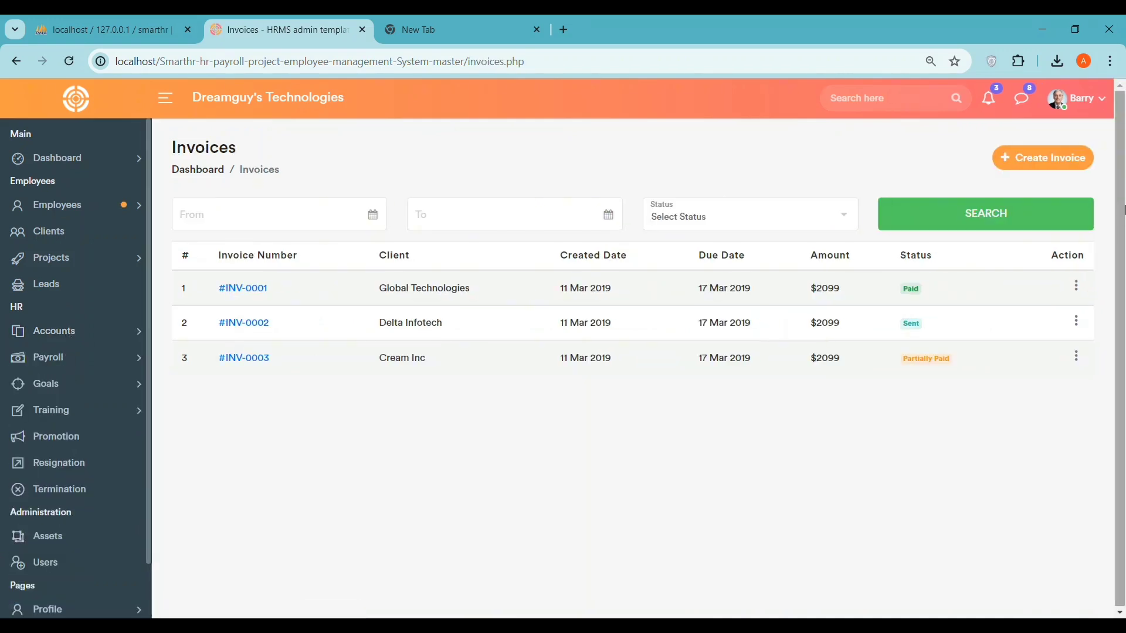
pyautogui.click(1018, 154)
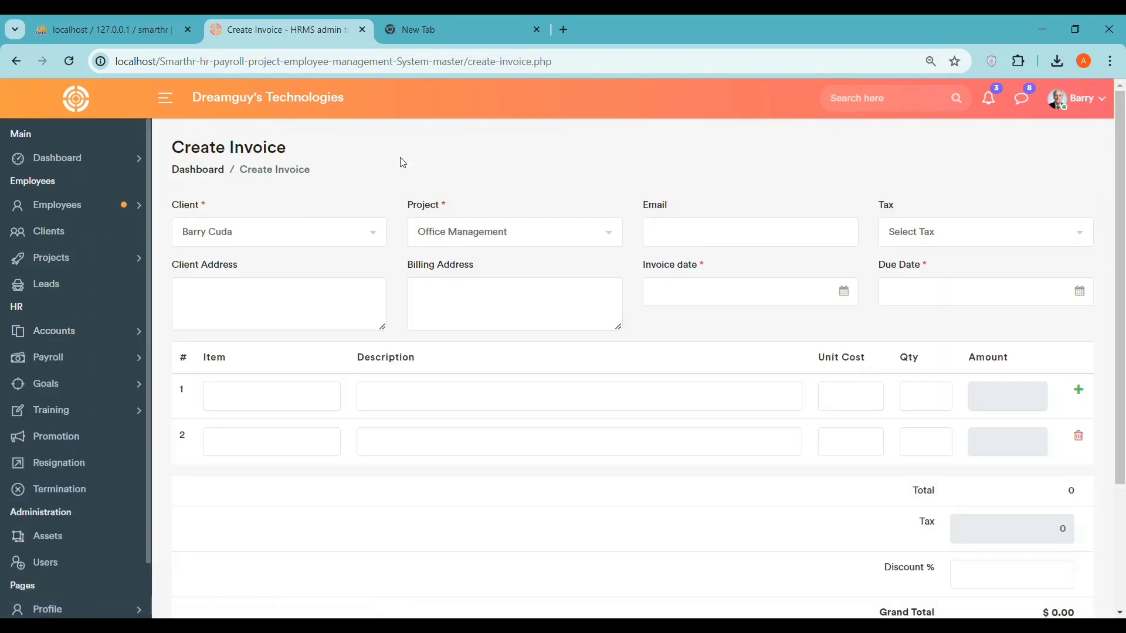
pyautogui.click(15, 61)
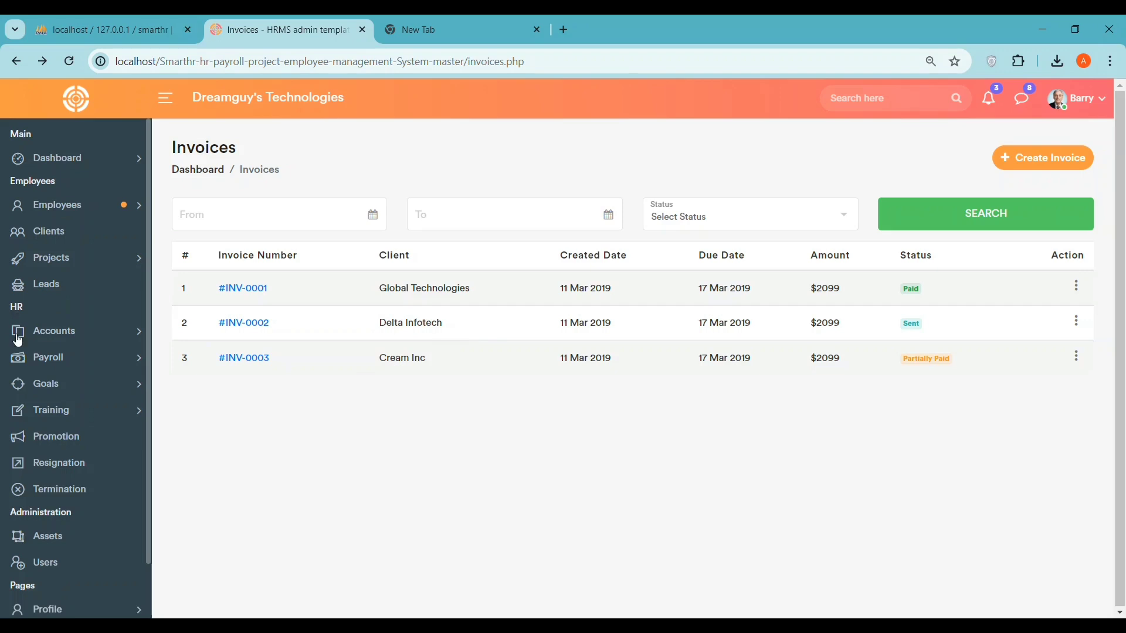
# - Check the $500 payment on the Payments list, then open the Expenses list
pyautogui.click(64, 335)
pyautogui.click(66, 387)
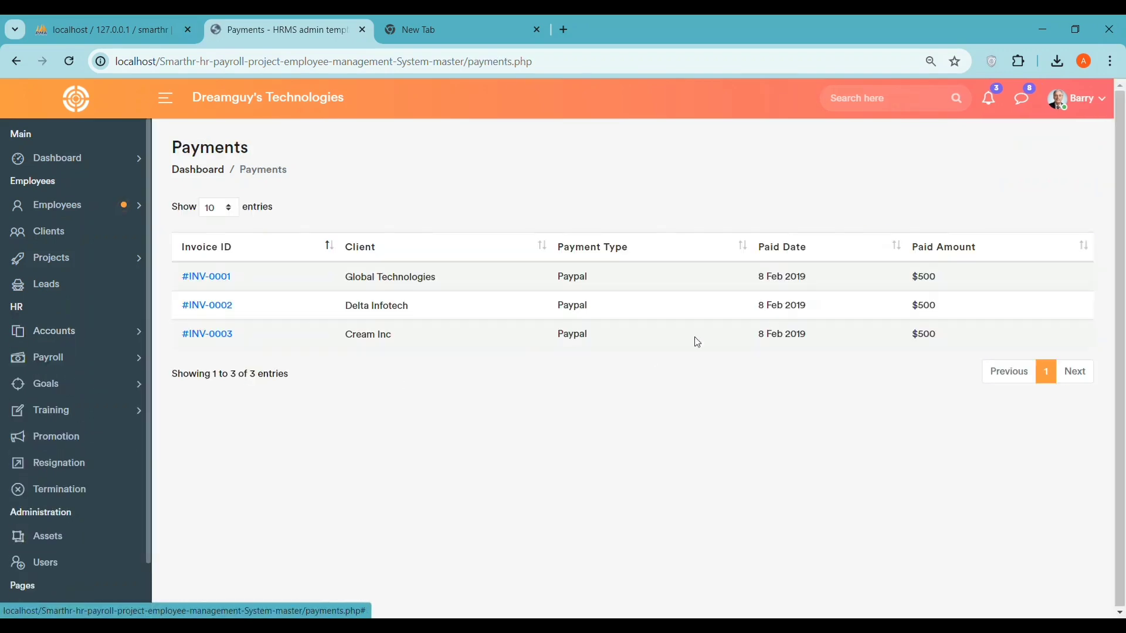
pyautogui.moveTo(869, 277); pyautogui.dragTo(967, 279)
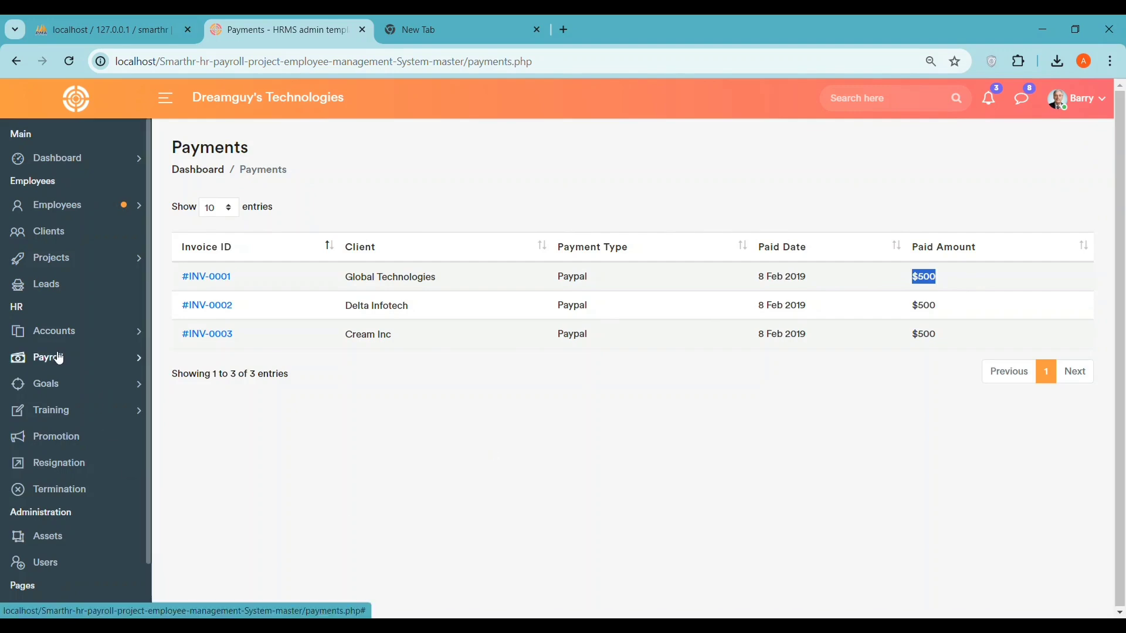
pyautogui.click(94, 333)
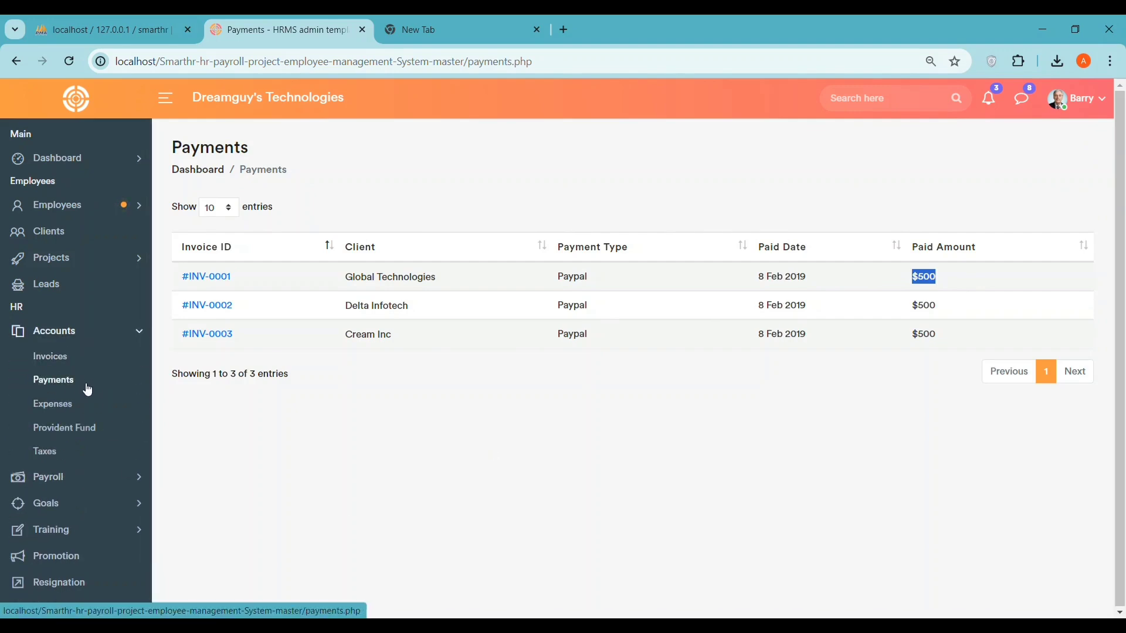
pyautogui.click(83, 405)
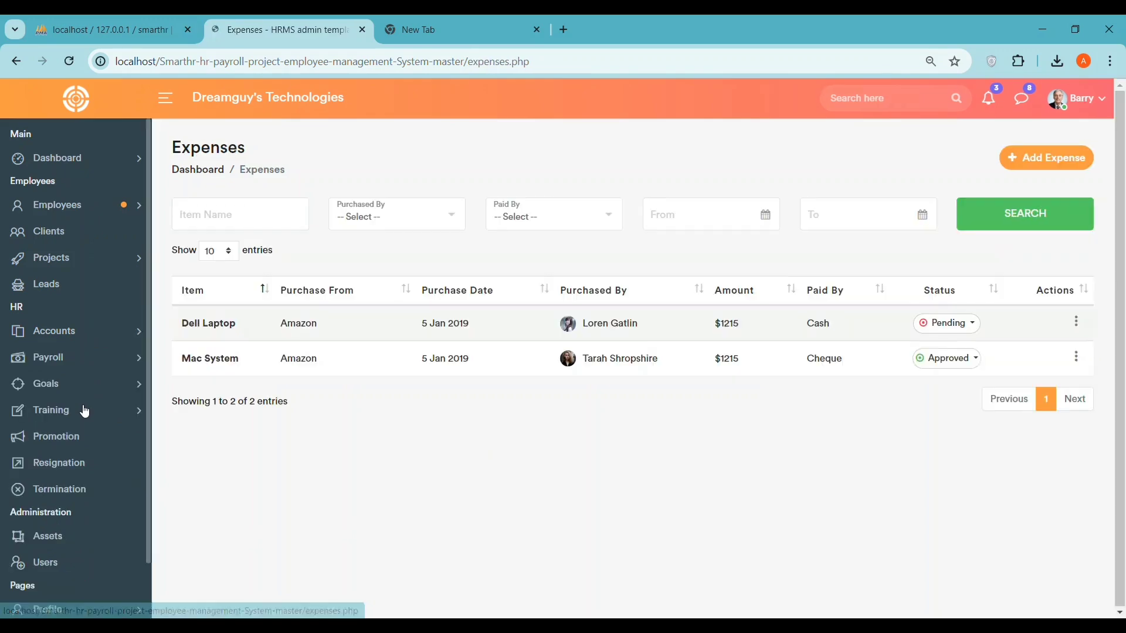
# - Start a laptop expense bought from codingabel on 17/07/2024 by the second staff member
pyautogui.click(1020, 158)
pyautogui.click(394, 246)
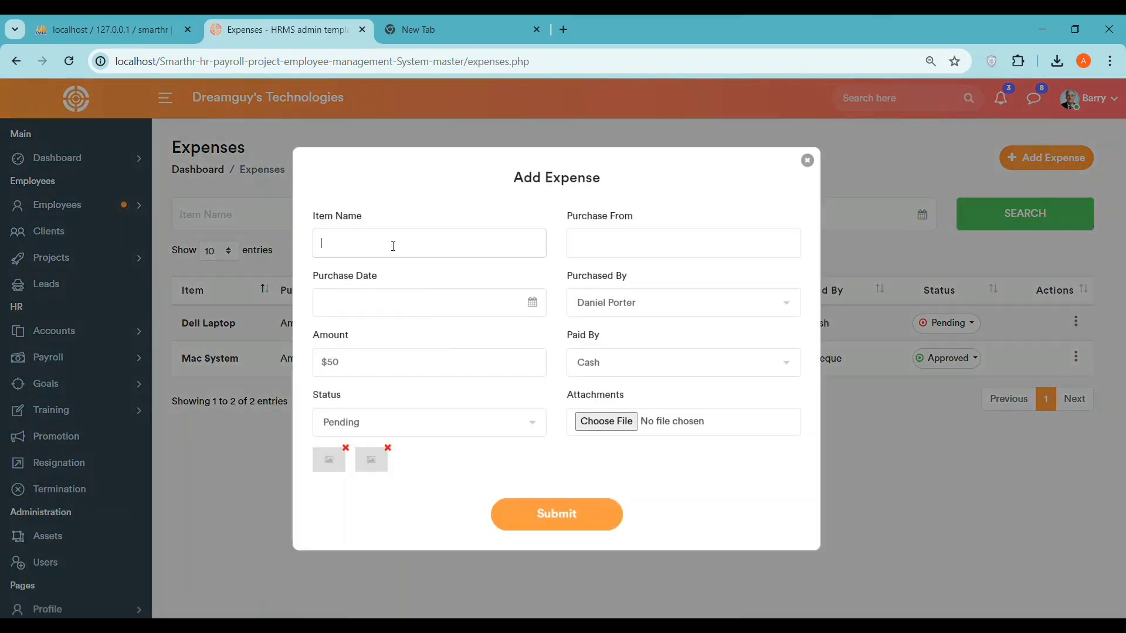
pyautogui.write('laptop')
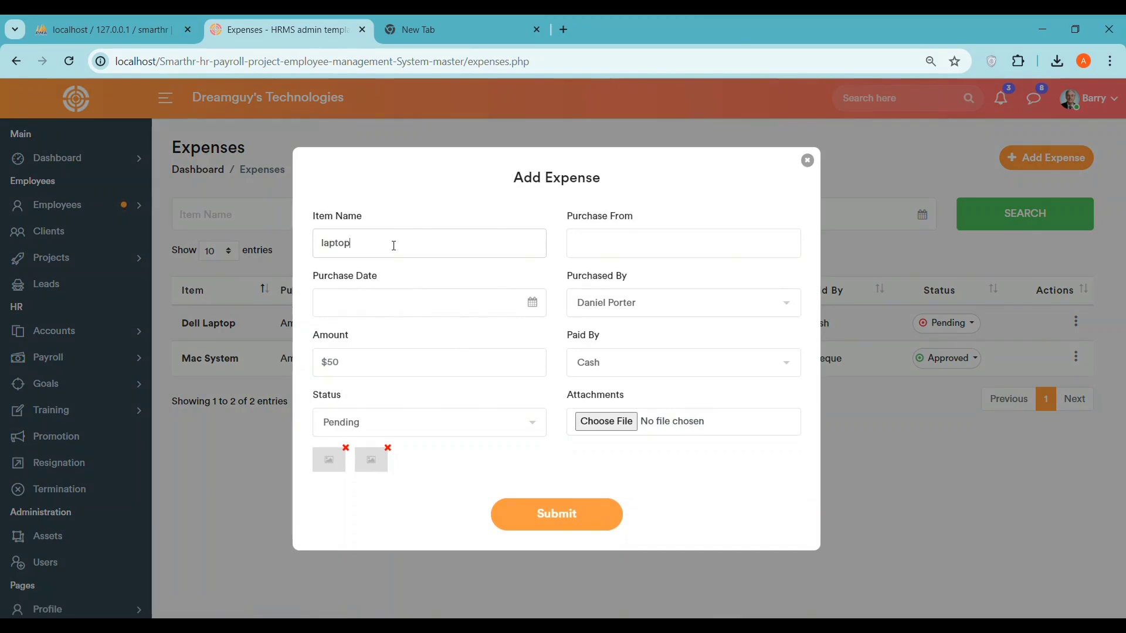
pyautogui.click(544, 298)
pyautogui.click(393, 392)
pyautogui.hotkey('ctrl', 'v')
pyautogui.click(615, 307)
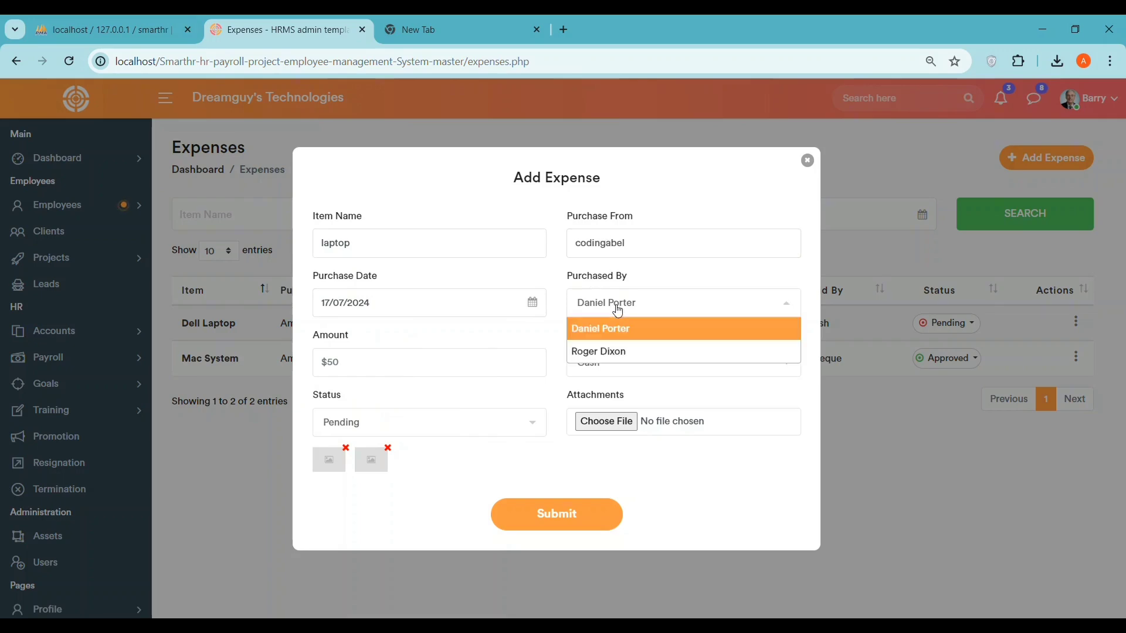
pyautogui.click(602, 355)
# - Set payment to Cash and status to Approved, attach the phone image, and submit
pyautogui.click(590, 361)
pyautogui.click(586, 418)
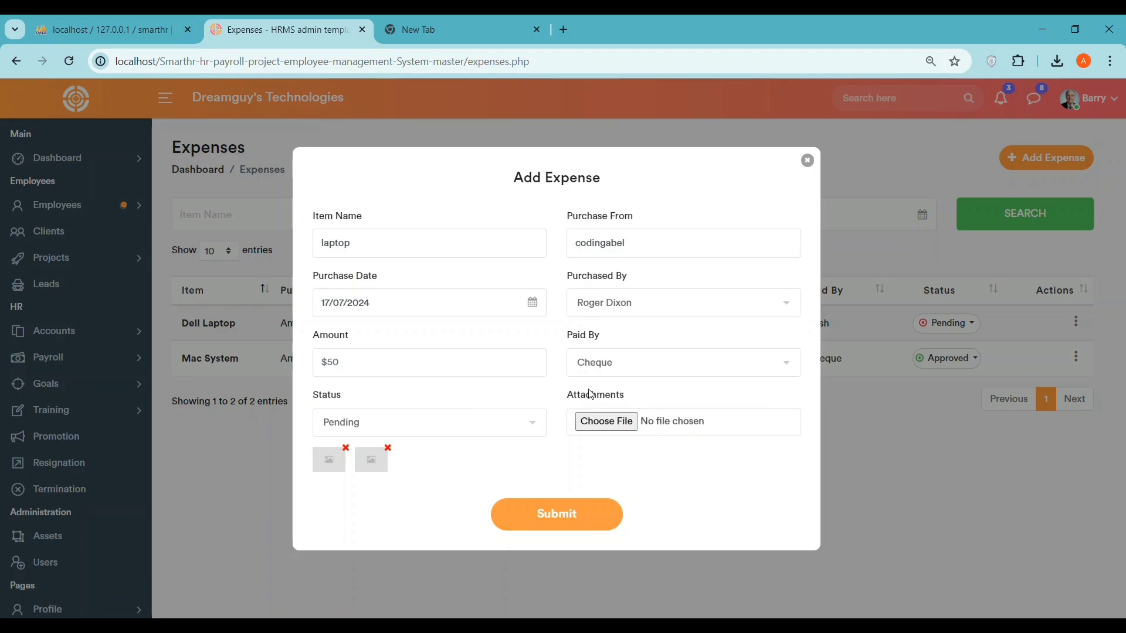
pyautogui.click(590, 360)
pyautogui.click(588, 389)
pyautogui.click(399, 421)
pyautogui.click(389, 467)
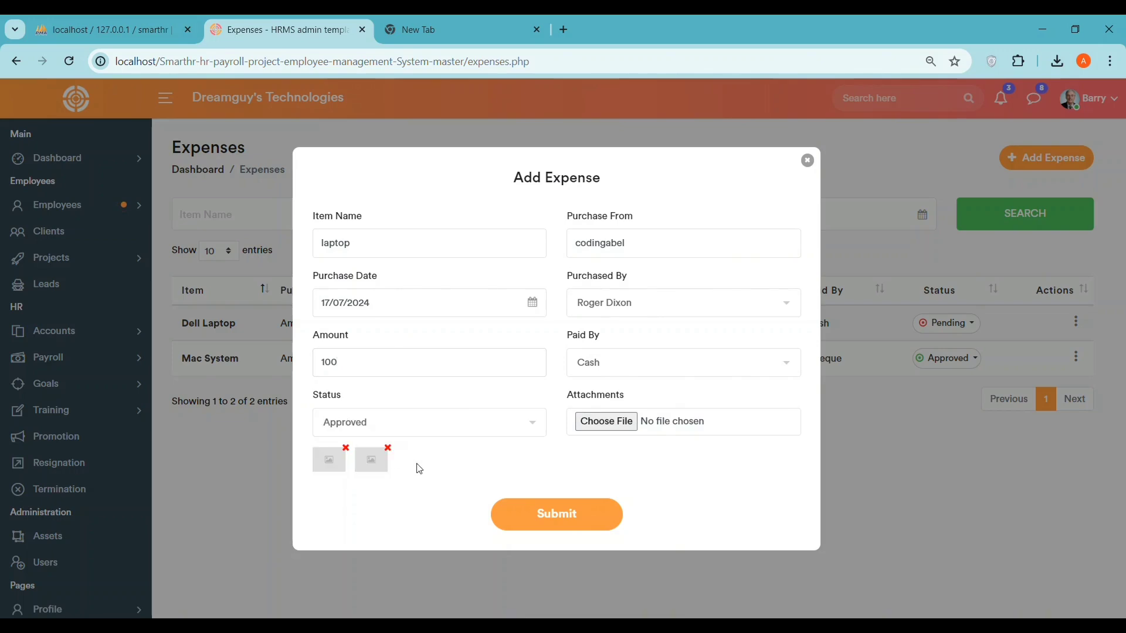
pyautogui.click(610, 422)
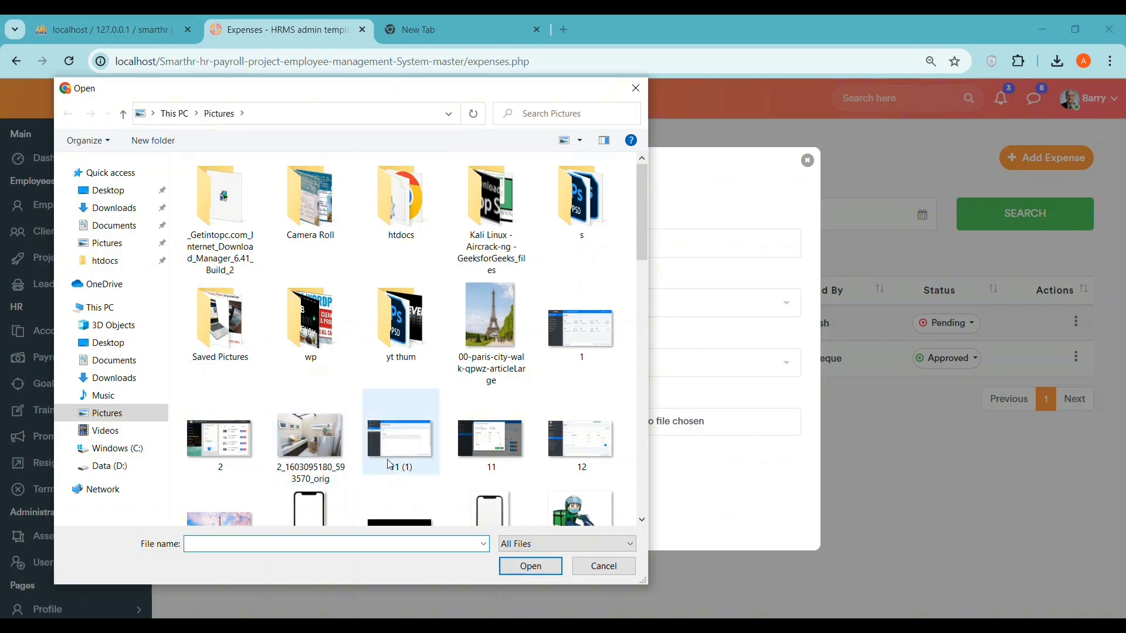
pyautogui.scroll(-5, 381, 427)
pyautogui.scroll(3, 445, 376)
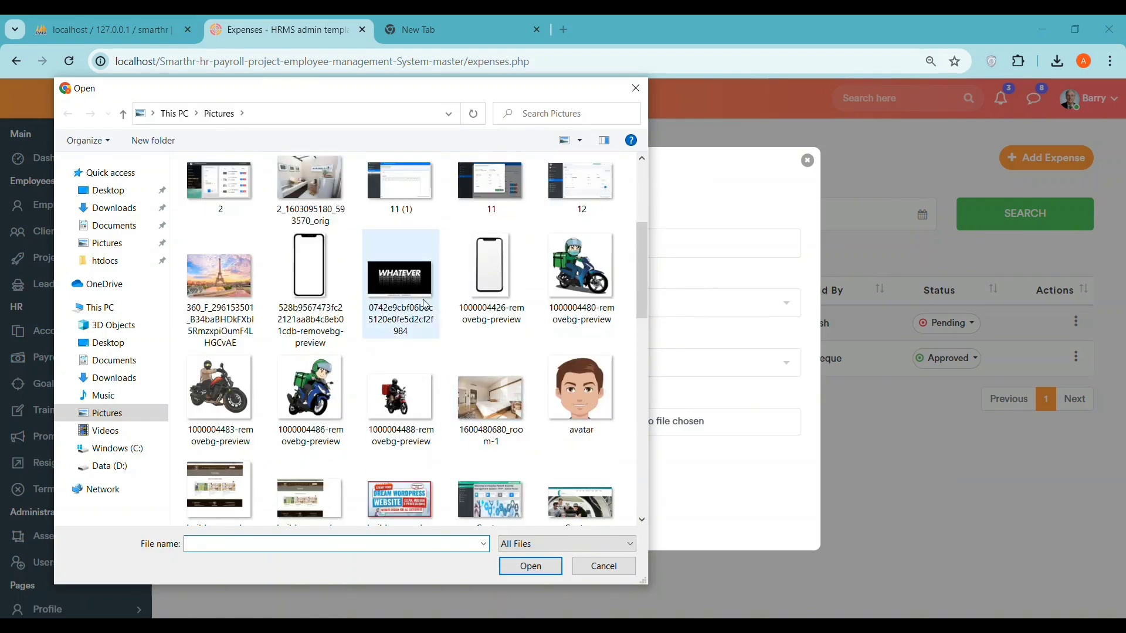
pyautogui.click(316, 290)
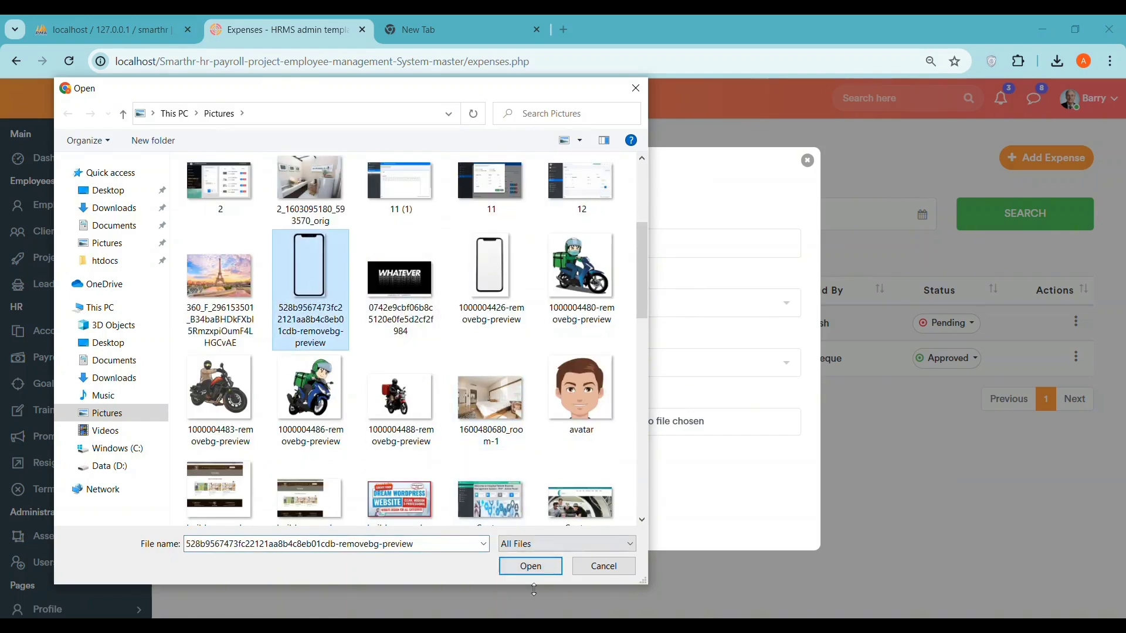
pyautogui.click(531, 566)
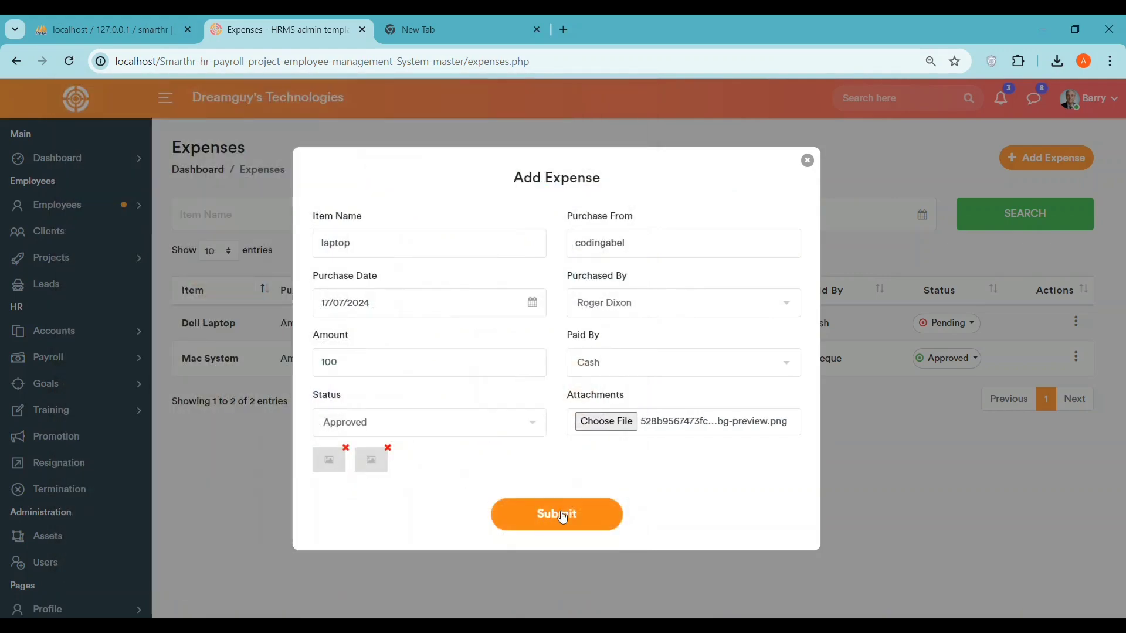
pyautogui.click(553, 515)
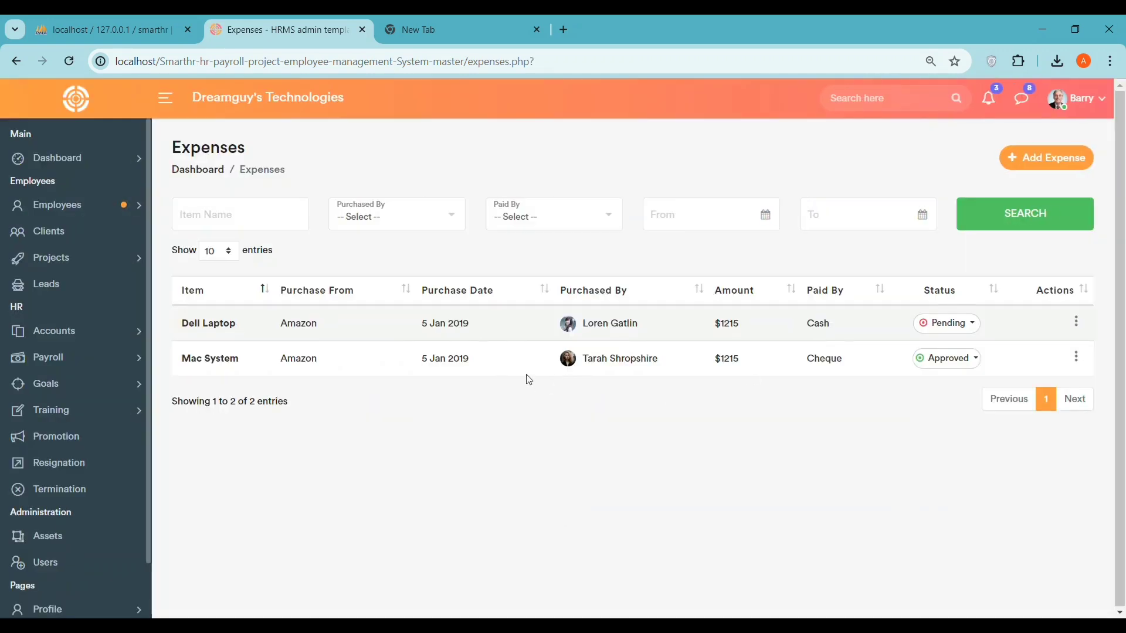
# - Highlight the Mac System expense row and open then close the purchaser filter unchanged
pyautogui.moveTo(192, 360); pyautogui.dragTo(527, 371)
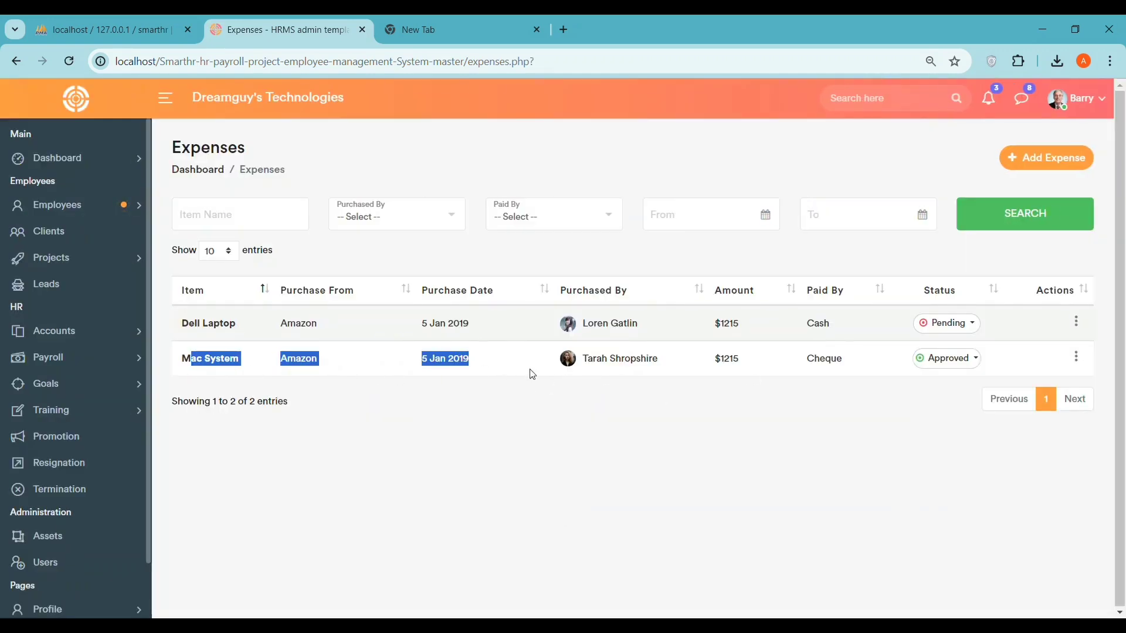
pyautogui.click(796, 415)
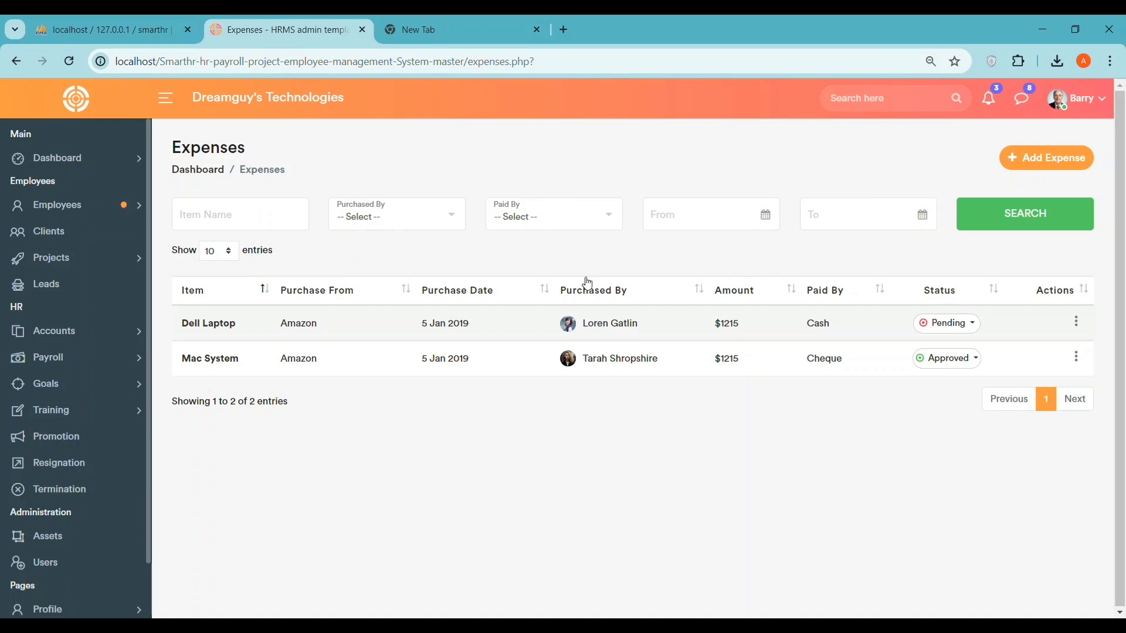
pyautogui.click(395, 225)
pyautogui.click(408, 213)
# - Open Provident Fund, close its add form unsaved, then go to the Taxes page
pyautogui.click(89, 332)
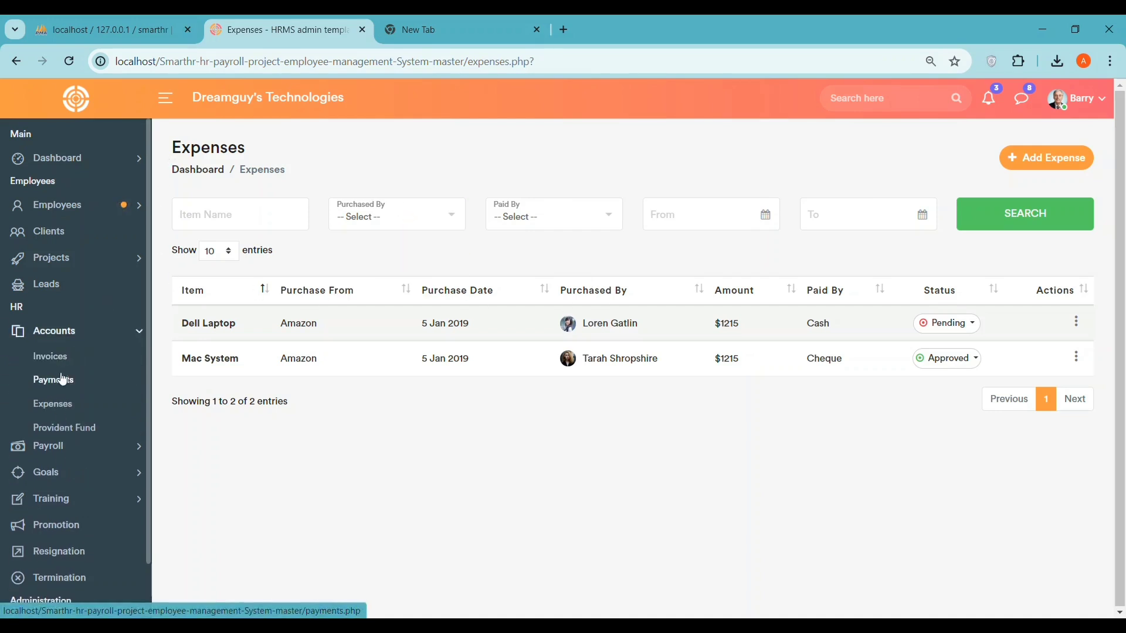
pyautogui.click(55, 431)
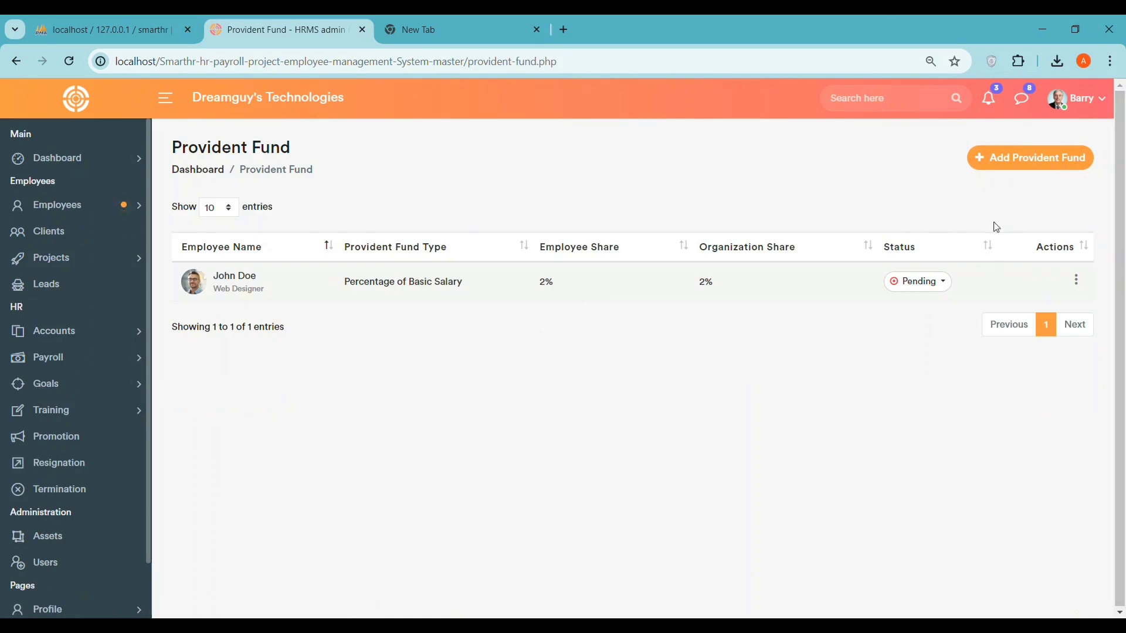
pyautogui.click(1019, 157)
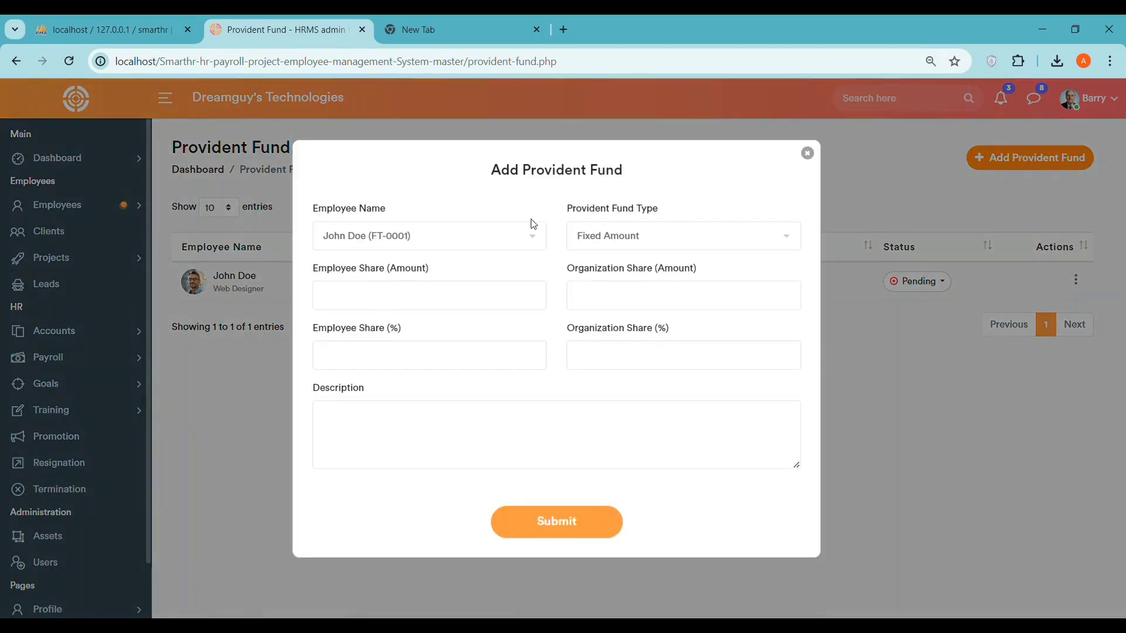
pyautogui.click(808, 155)
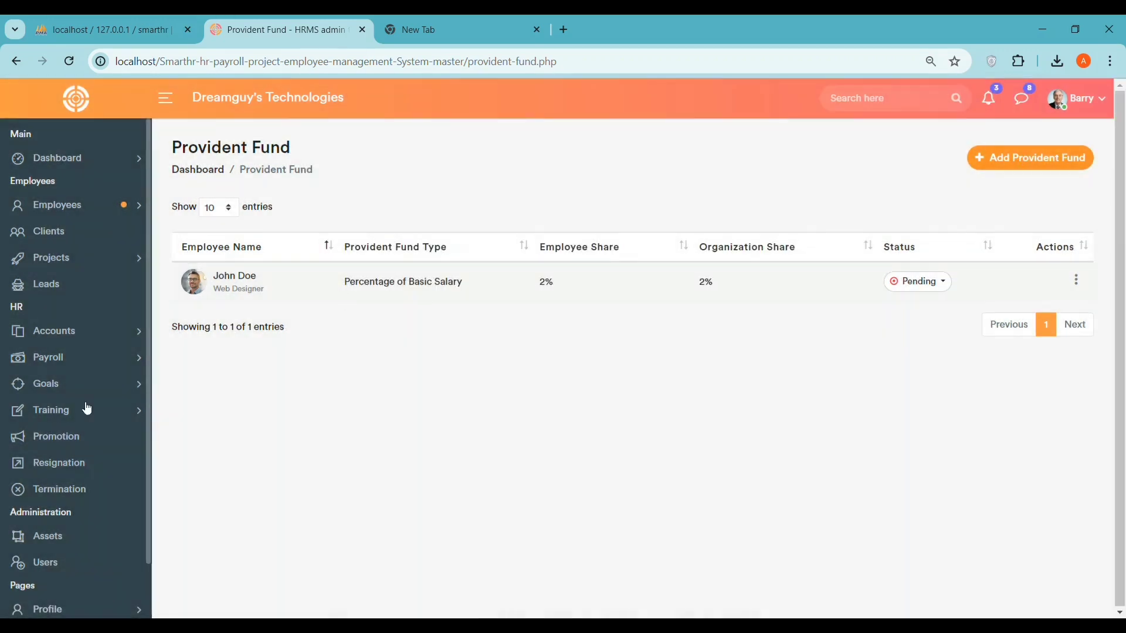
pyautogui.click(58, 334)
pyautogui.click(45, 452)
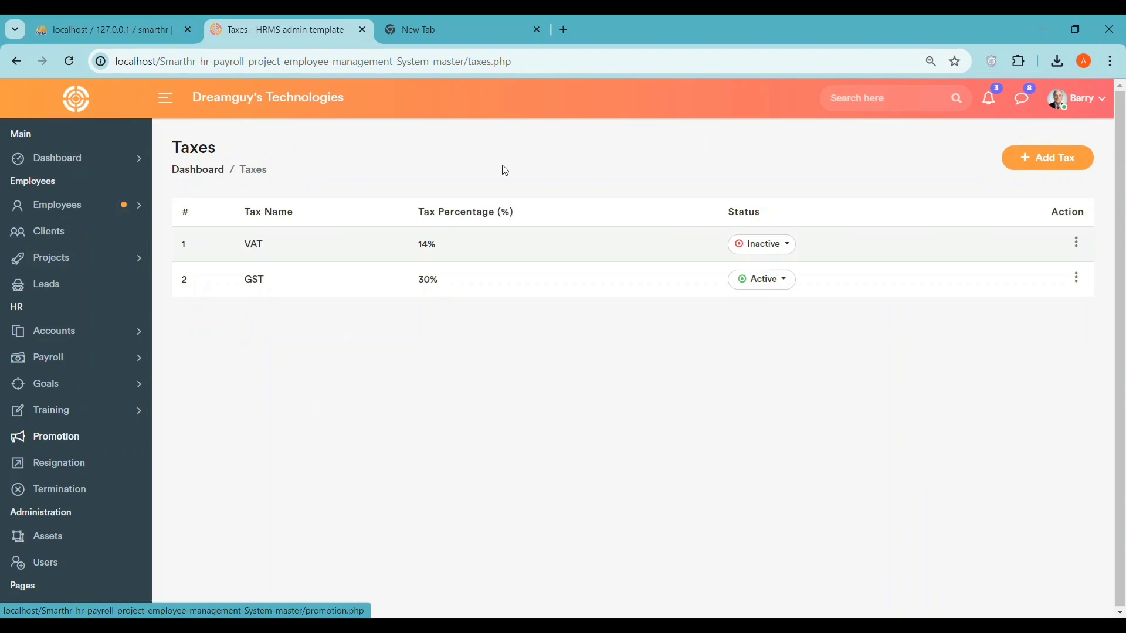
# - Add a tax named codingabel at 25% with status Approved and save it
pyautogui.click(1048, 157)
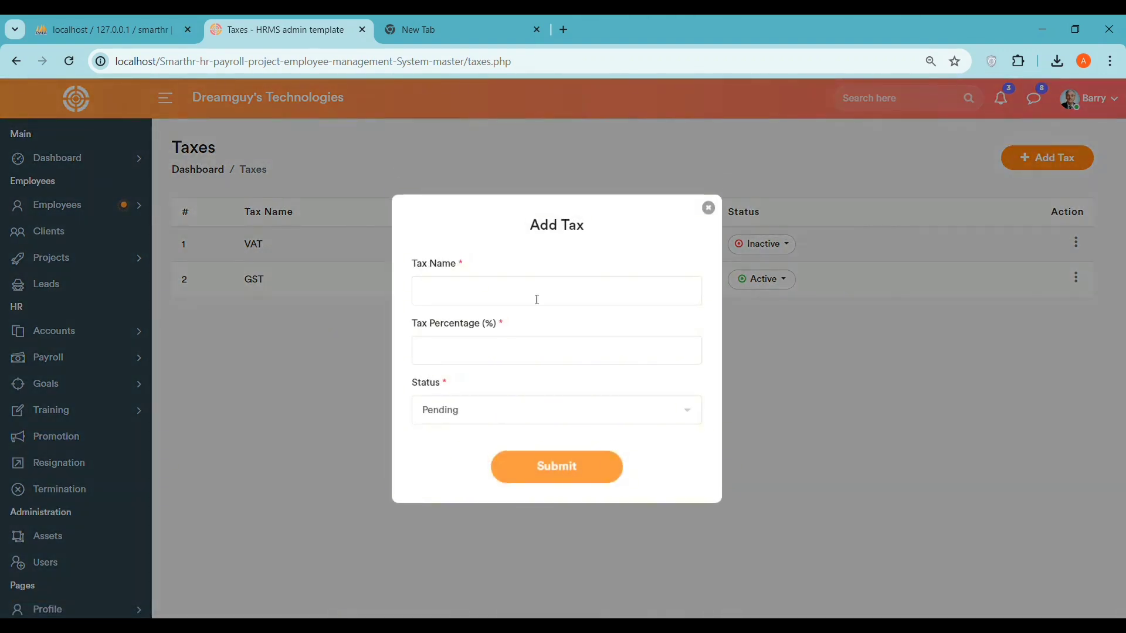
pyautogui.write('codingabel')
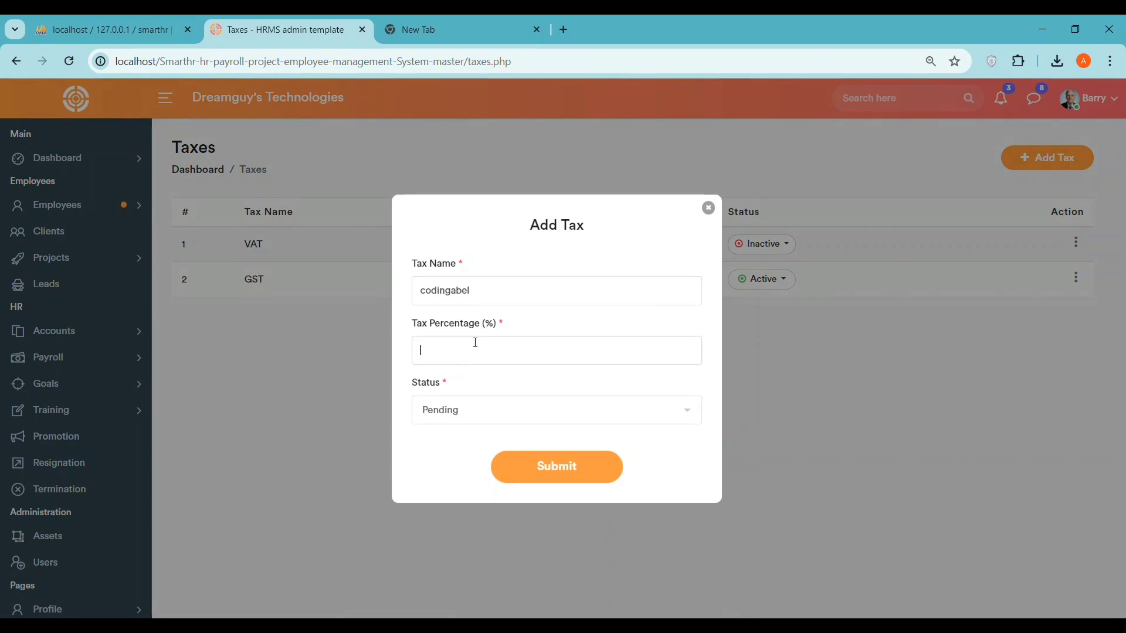
pyautogui.click(479, 339)
pyautogui.click(455, 419)
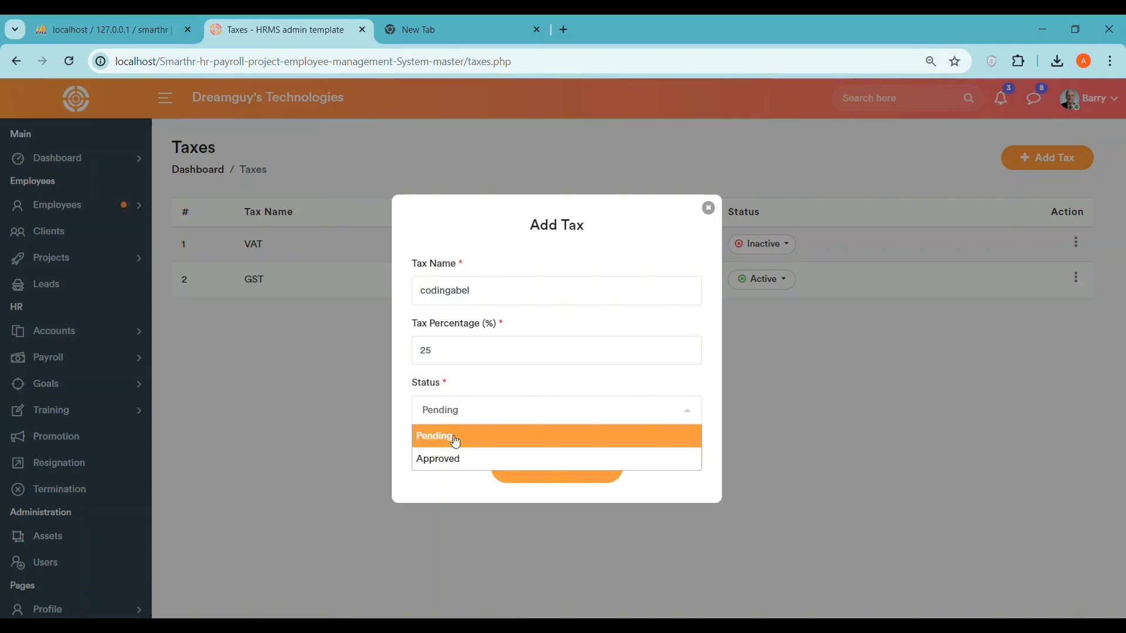
pyautogui.click(452, 459)
pyautogui.click(554, 479)
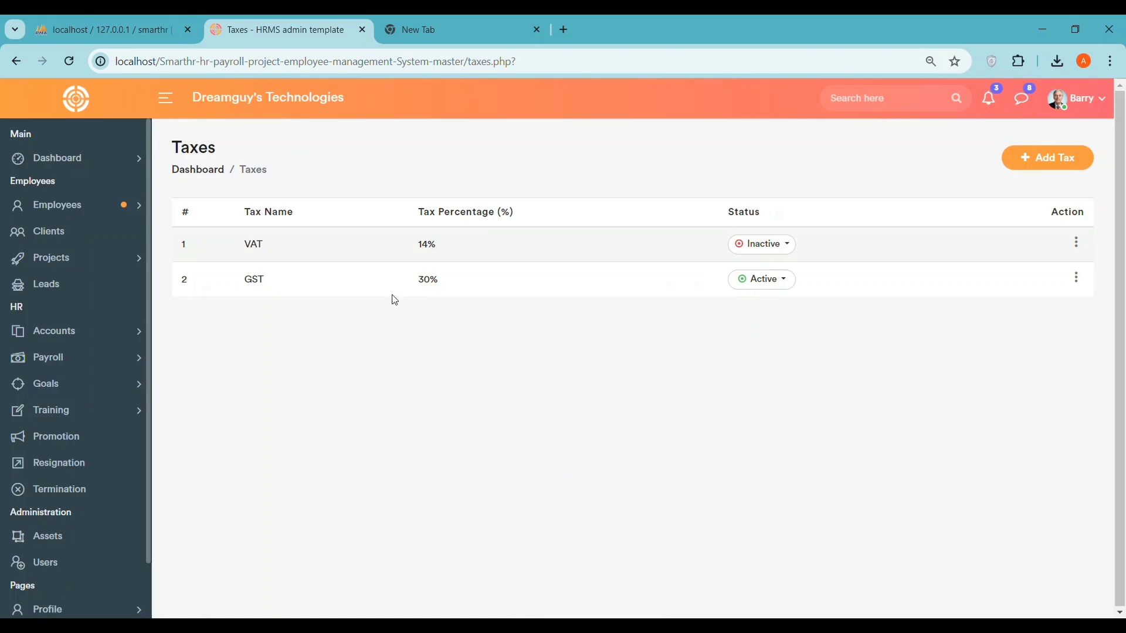
# - Highlight the GST 30% and VAT 14% rates, then expand the Payroll navigation
pyautogui.moveTo(414, 283); pyautogui.dragTo(441, 286)
pyautogui.click(727, 281)
pyautogui.moveTo(408, 252); pyautogui.dragTo(484, 252)
pyautogui.click(60, 329)
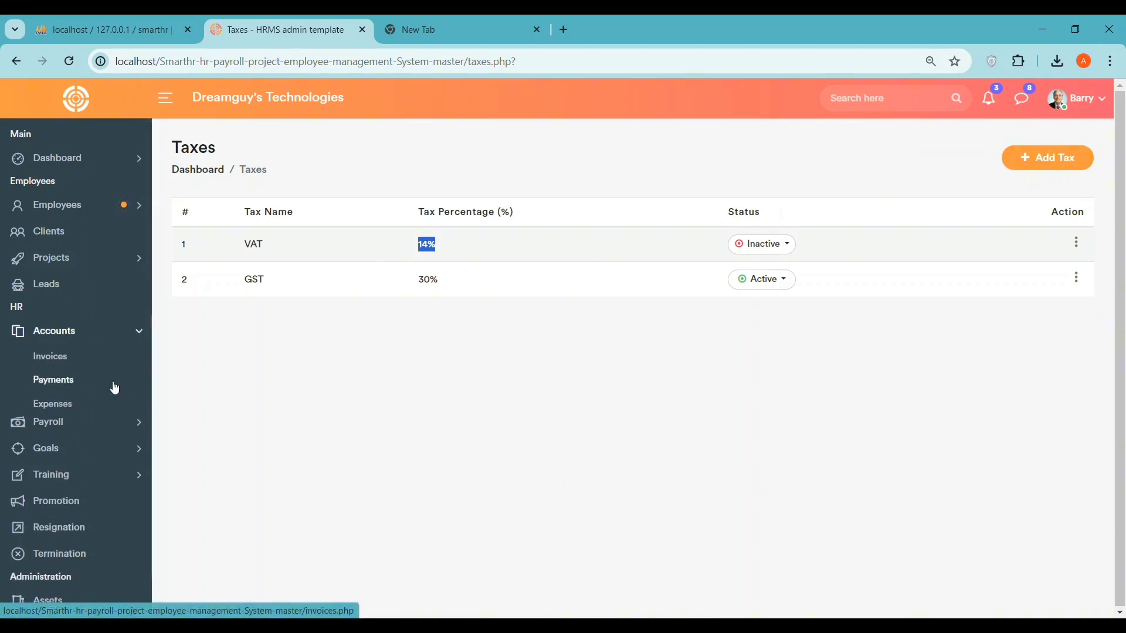
pyautogui.click(63, 476)
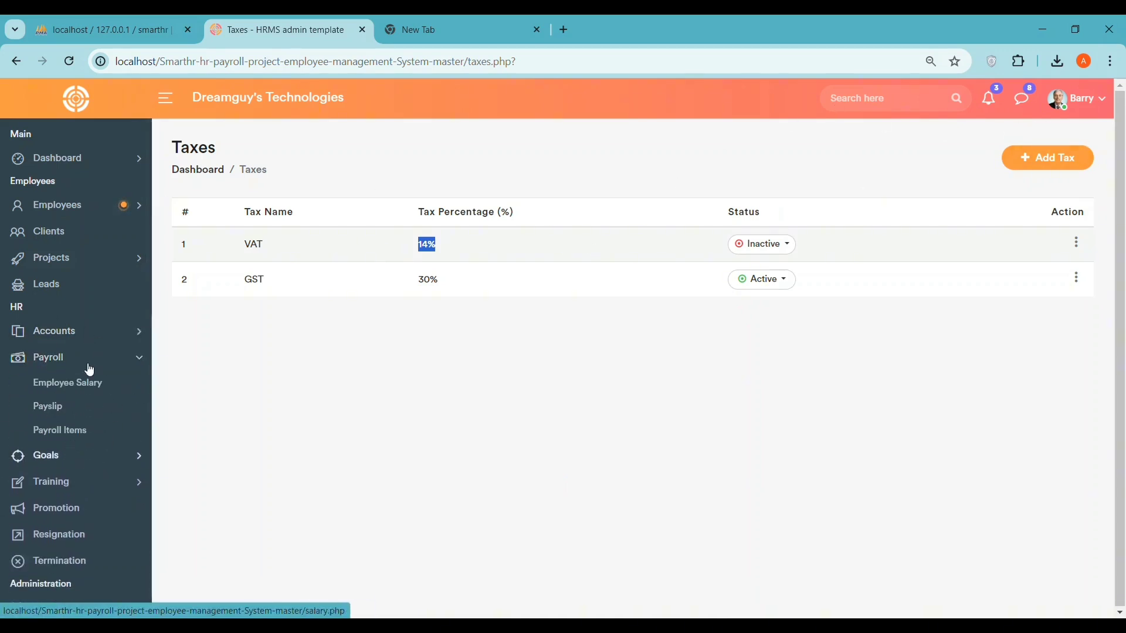
# - Open Employee Salary's Add Salary form, keeping the first staff member selected
pyautogui.click(70, 385)
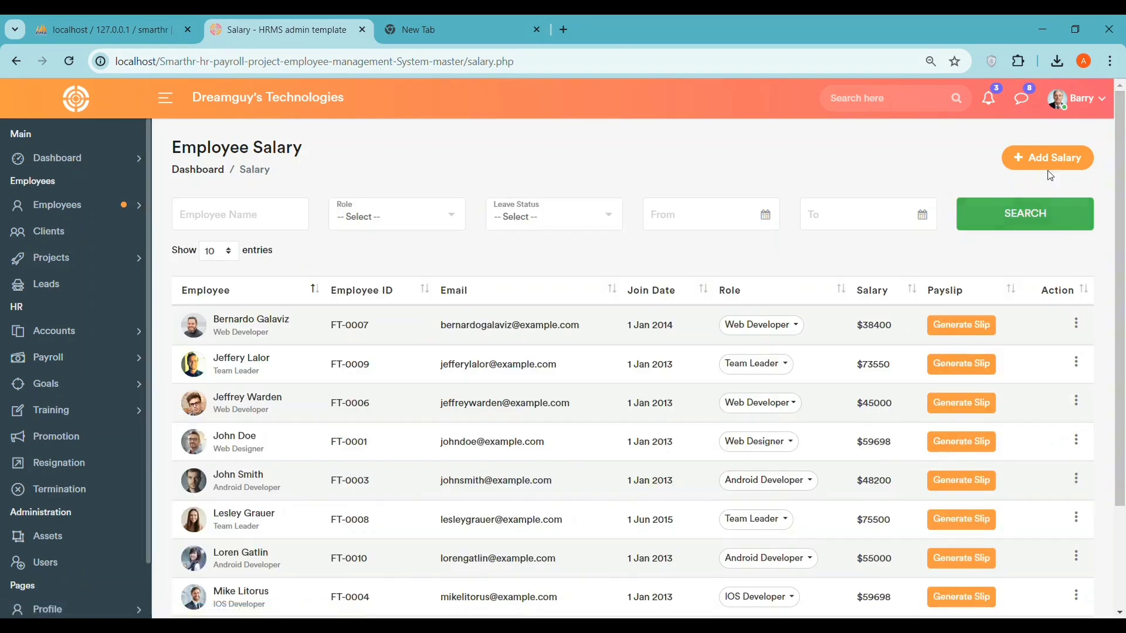
pyautogui.click(1050, 160)
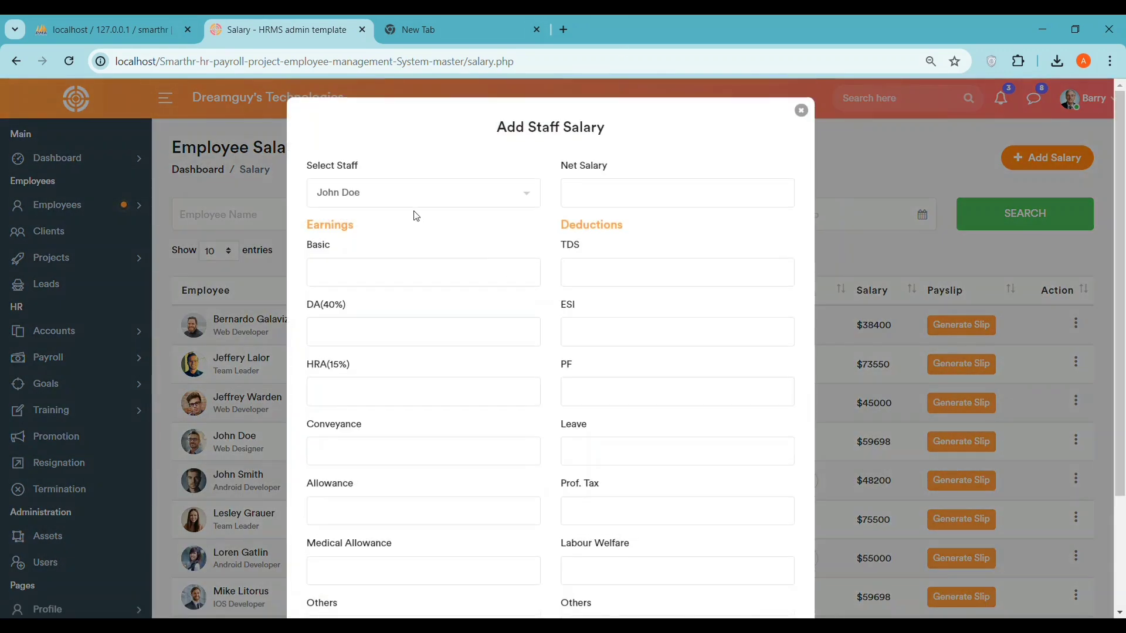
pyautogui.click(484, 202)
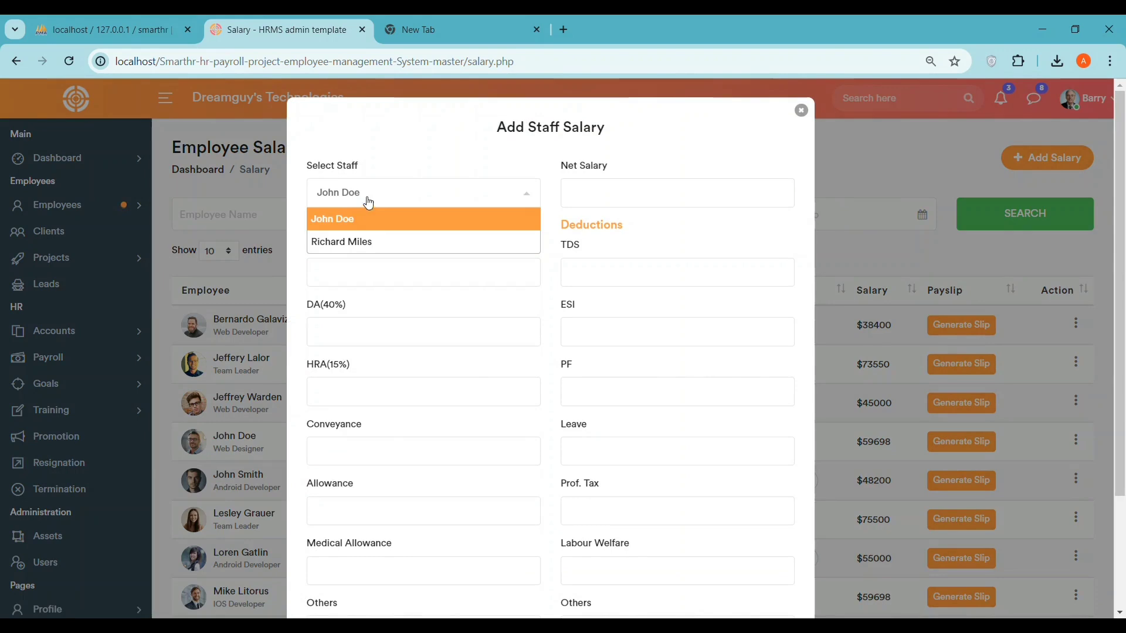
pyautogui.click(400, 232)
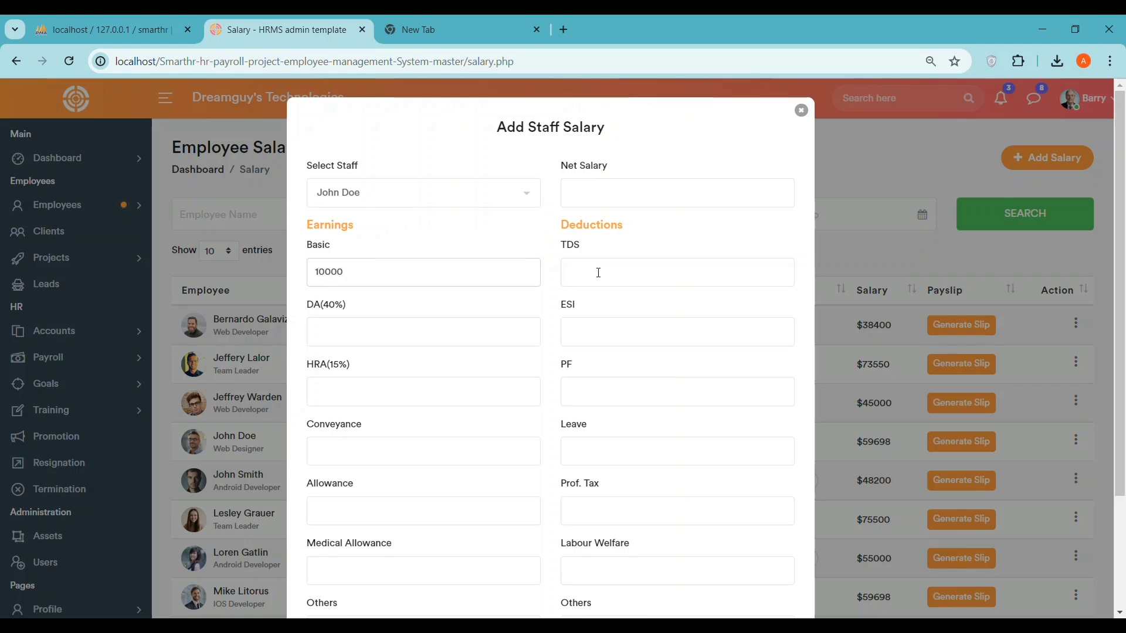
pyautogui.scroll(-3, 586, 202)
pyautogui.scroll(3, 523, 284)
# - Enter net salary 9000 and the earnings fields, including basic 10000 and allowance 500
pyautogui.click(623, 193)
pyautogui.click(347, 401)
pyautogui.click(360, 459)
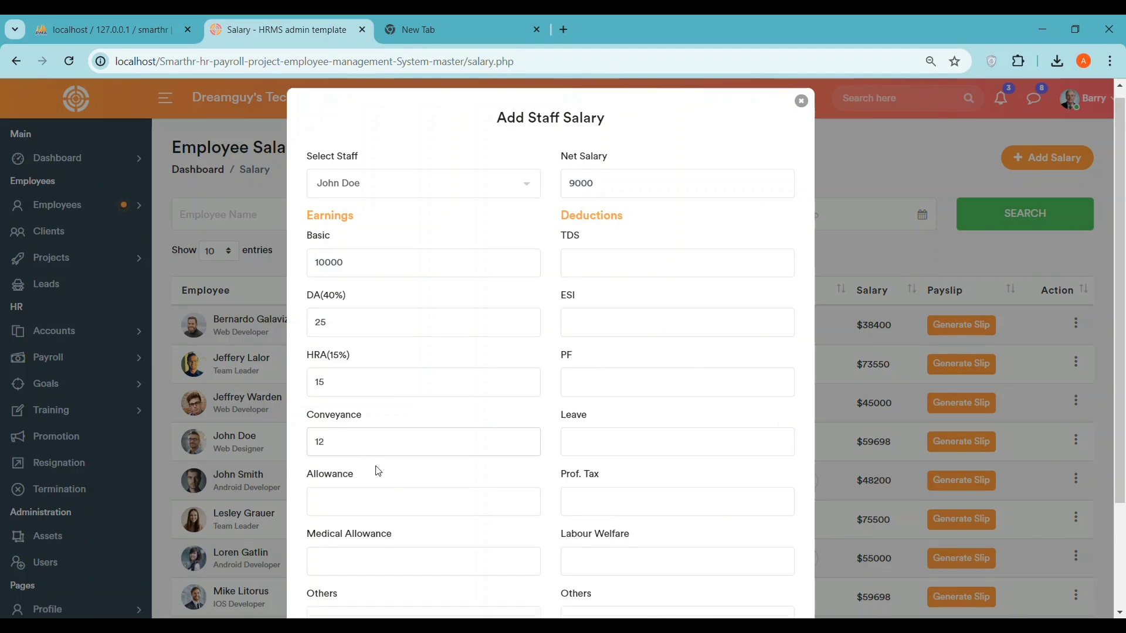
pyautogui.scroll(-1, 377, 470)
pyautogui.press('Tab')
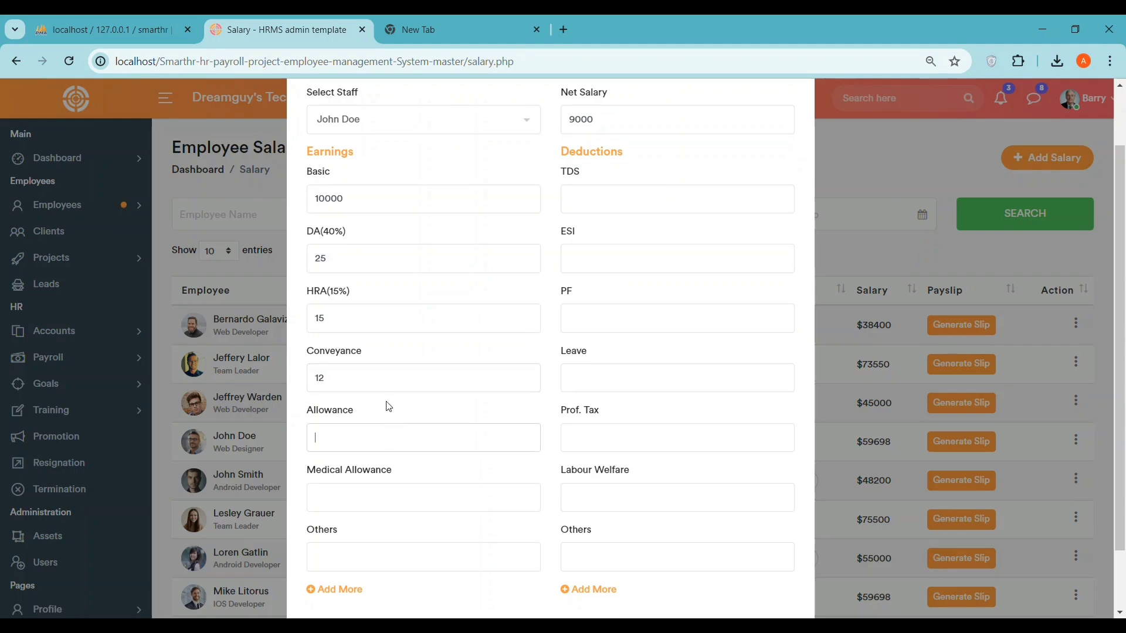
pyautogui.write('500')
pyautogui.scroll(-1, 350, 515)
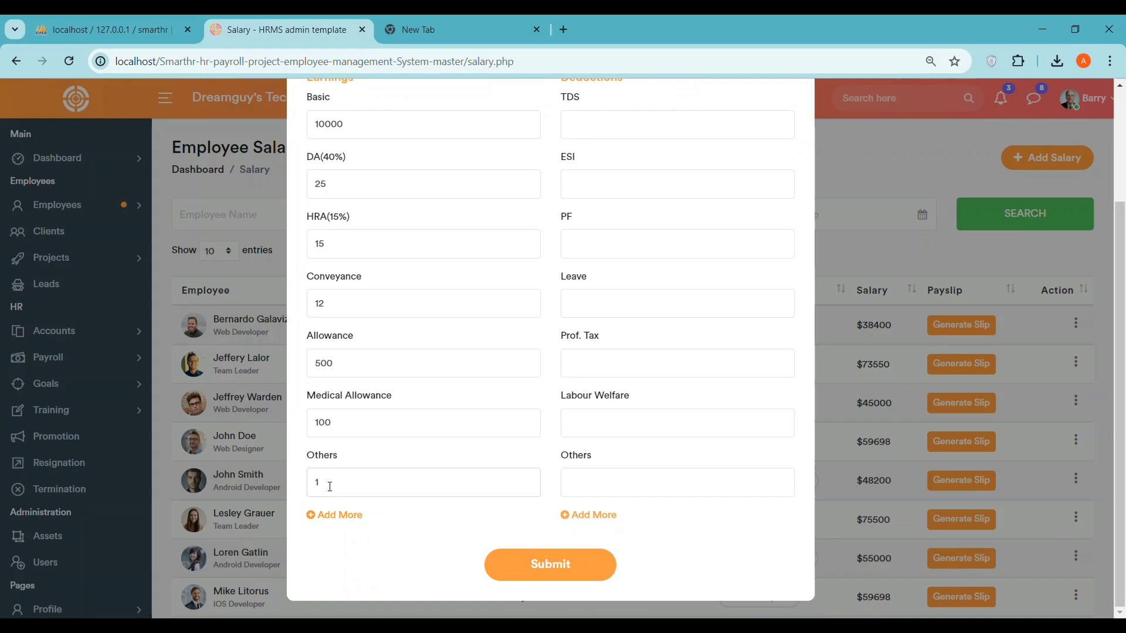
pyautogui.click(331, 518)
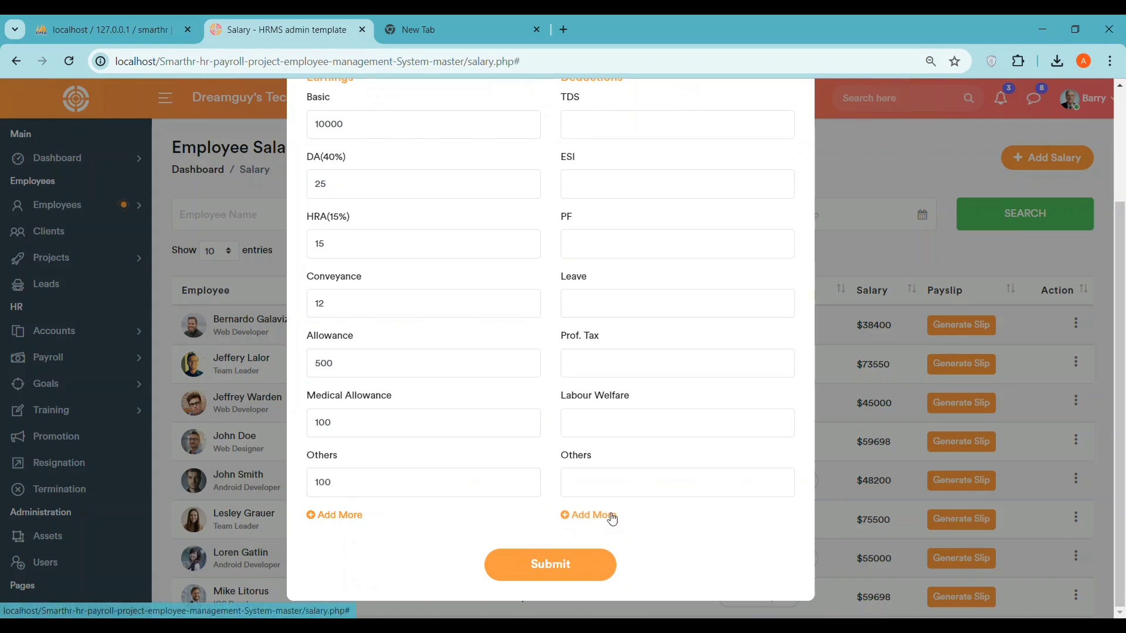
pyautogui.scroll(2, 579, 293)
# - Fill the deductions, including TDS 100000 and other deductions 2, then submit the salary
pyautogui.click(581, 270)
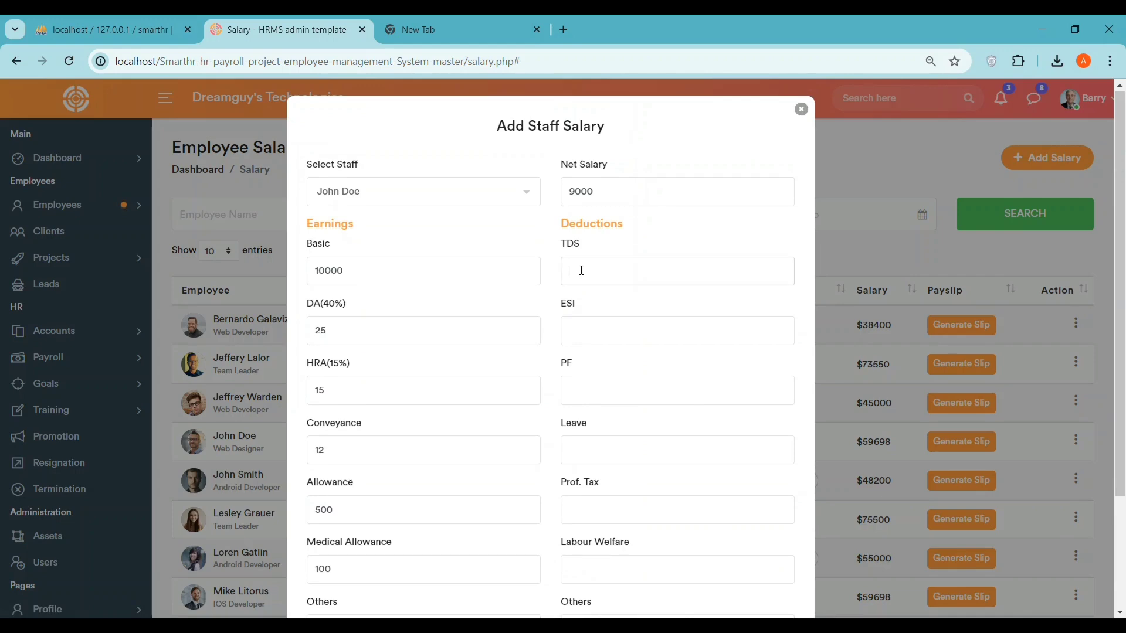
pyautogui.write('100000')
pyautogui.click(601, 329)
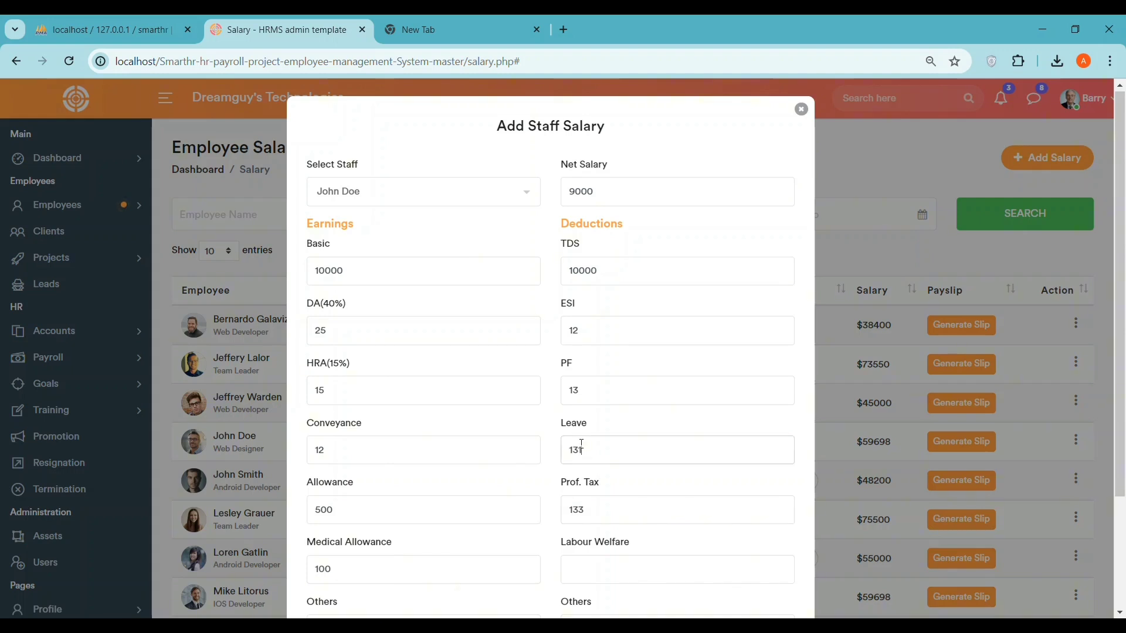
pyautogui.scroll(-3, 595, 568)
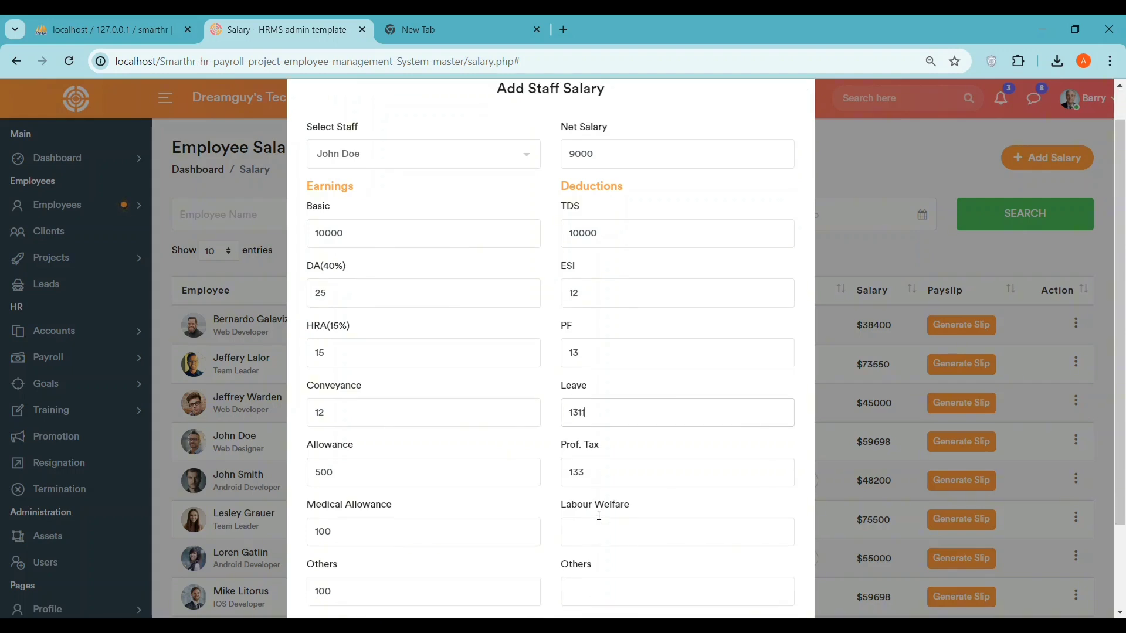
pyautogui.click(587, 472)
pyautogui.write('23')
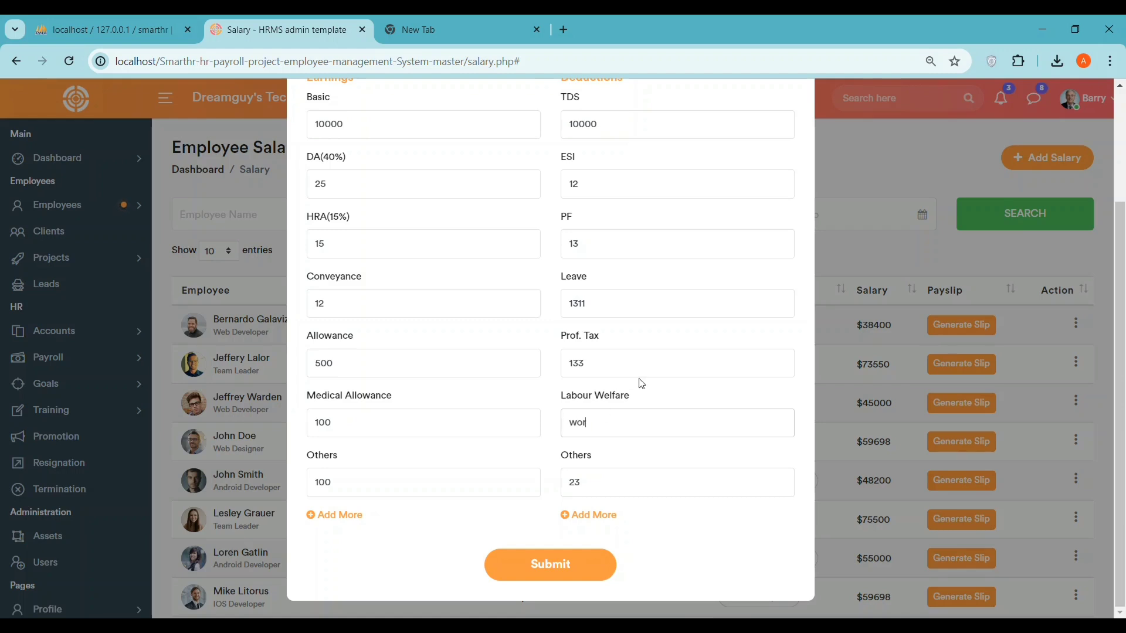
pyautogui.click(592, 568)
pyautogui.scroll(-2, 616, 537)
pyautogui.scroll(-1, 651, 534)
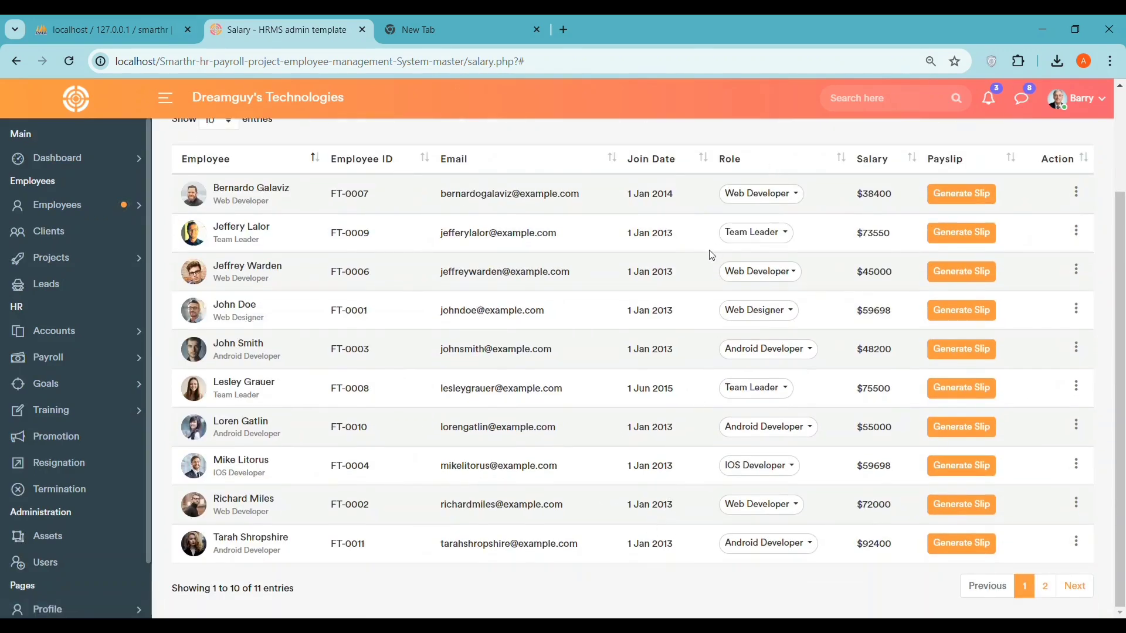
pyautogui.click(1044, 587)
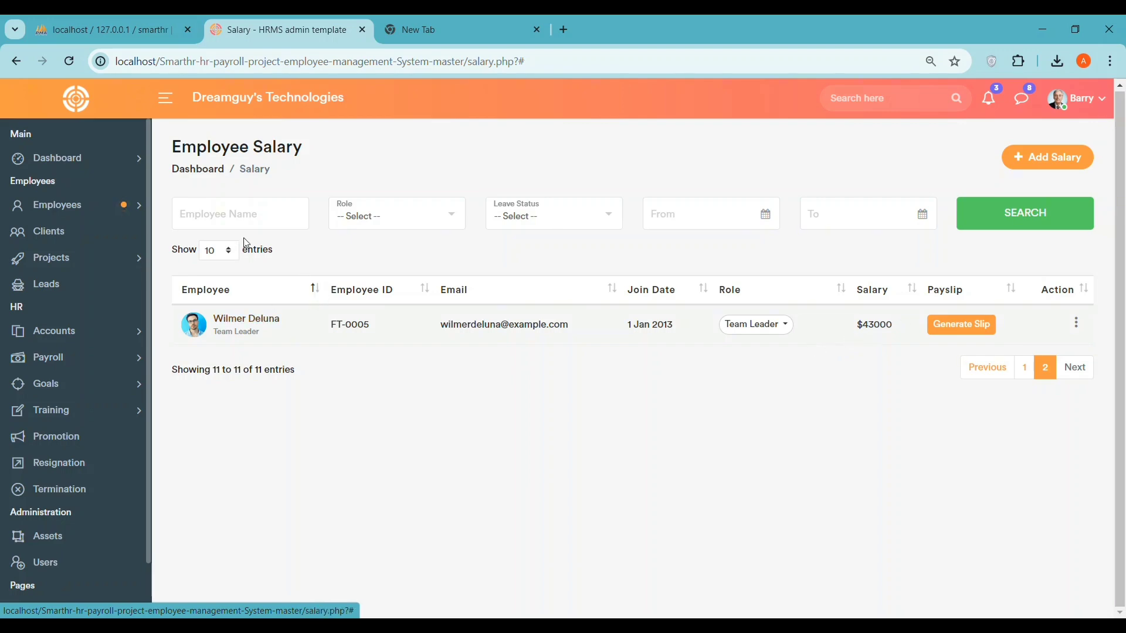
pyautogui.click(1024, 368)
pyautogui.scroll(-3, 551, 411)
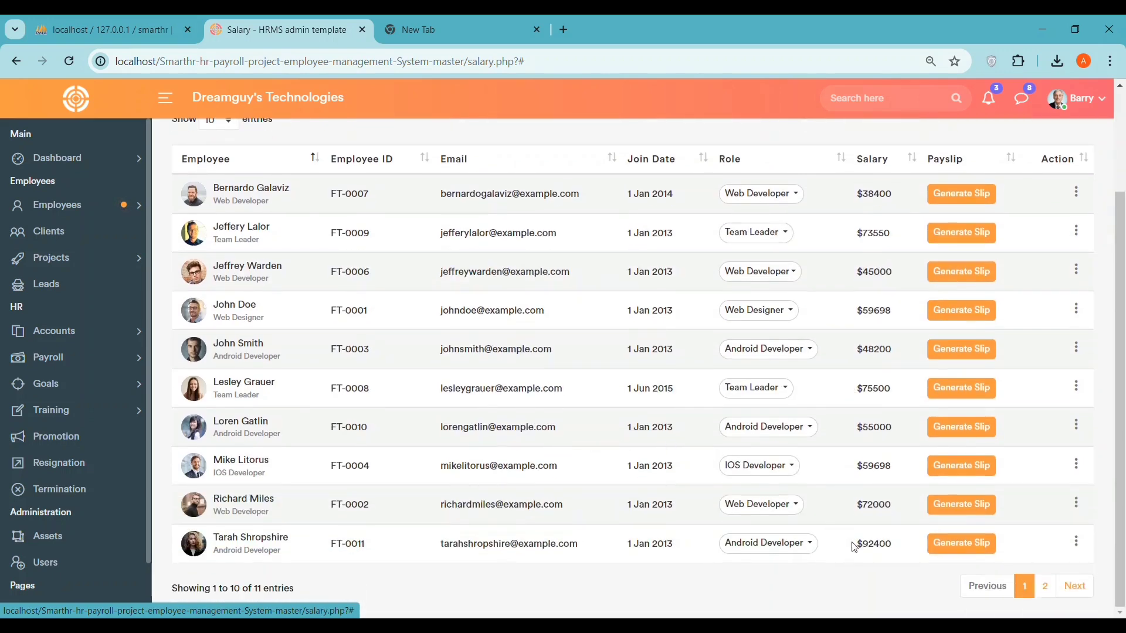
# - Generate an employee's payslip and scroll through it
pyautogui.click(972, 548)
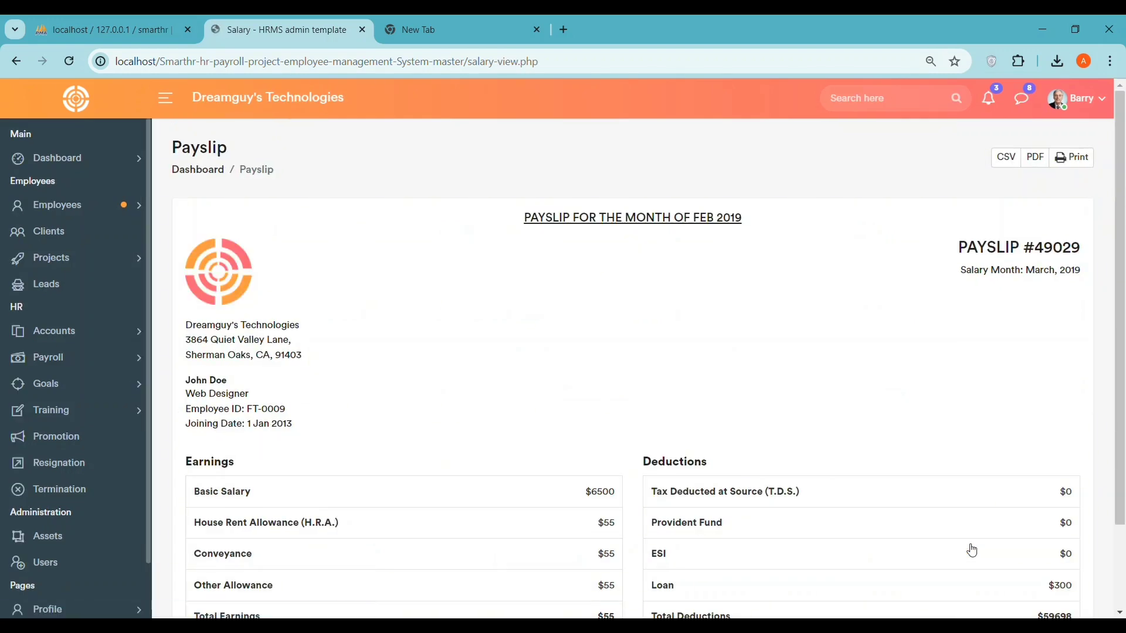
pyautogui.scroll(-2, 613, 359)
pyautogui.scroll(2, 613, 359)
pyautogui.scroll(-1, 490, 306)
pyautogui.scroll(1, 610, 307)
# - Navigate via the Payslip page to Payroll > Payroll Items
pyautogui.click(105, 258)
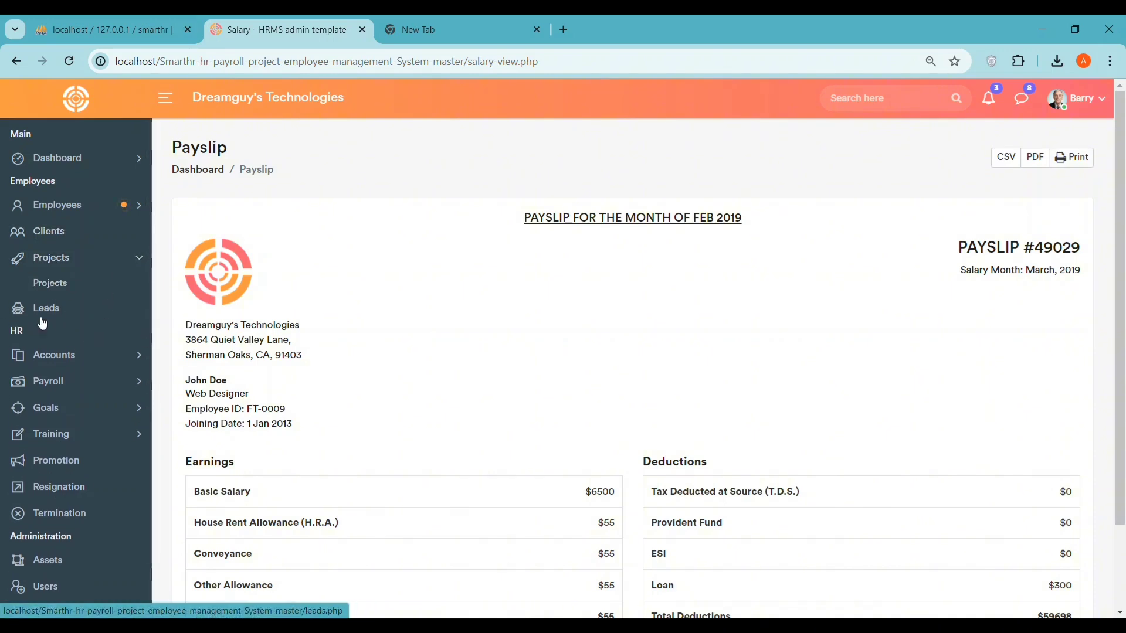
pyautogui.click(92, 359)
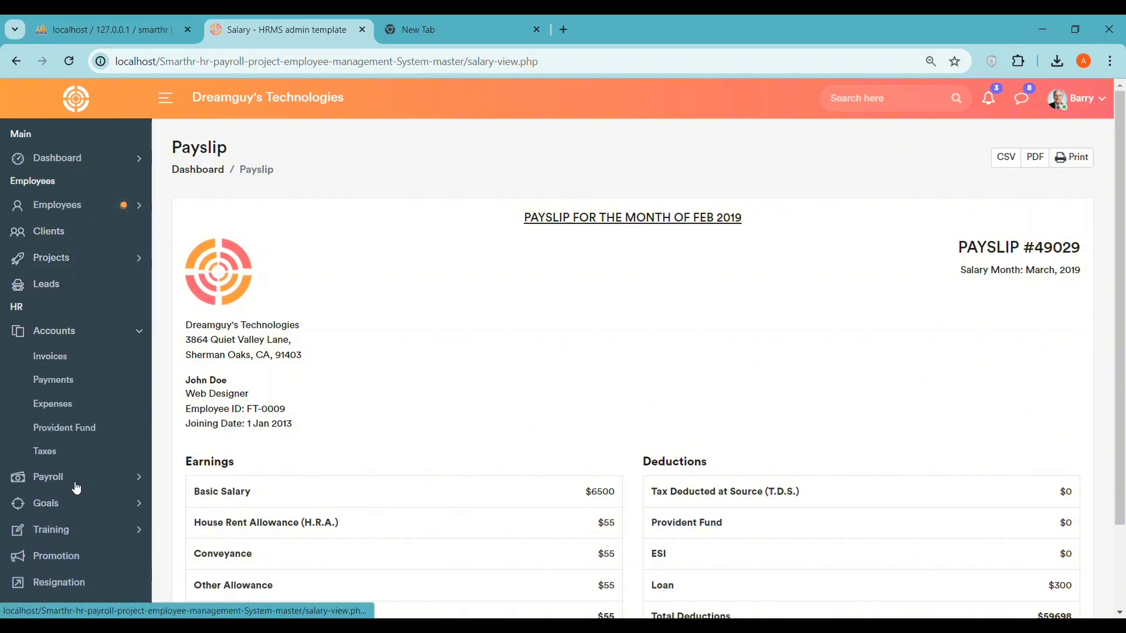
pyautogui.click(92, 483)
pyautogui.scroll(-2, 94, 469)
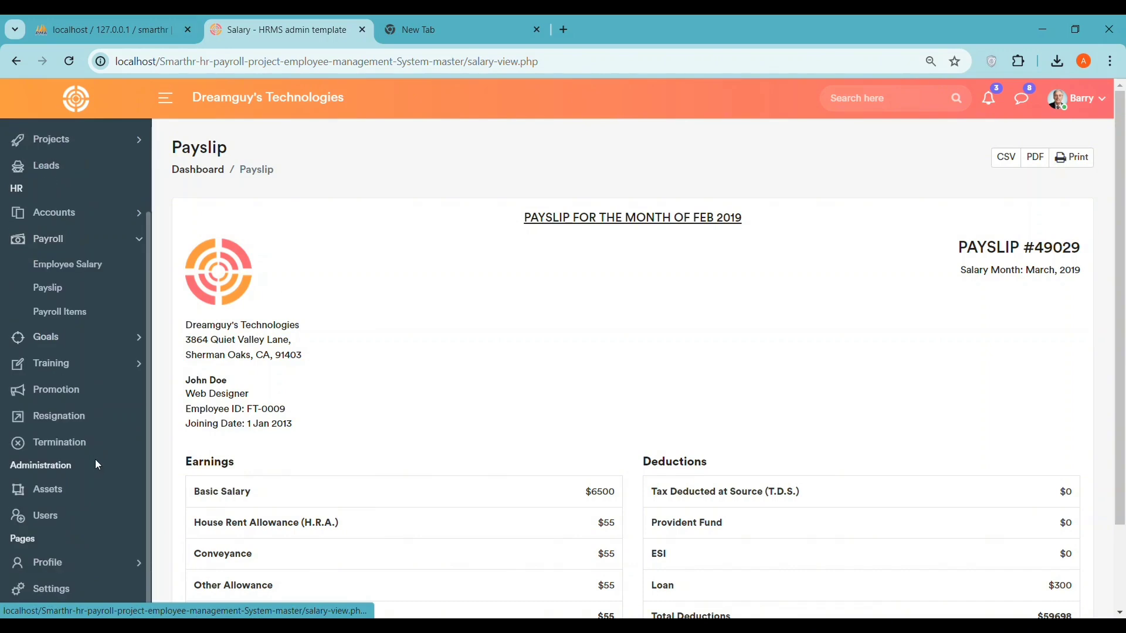
pyautogui.click(80, 285)
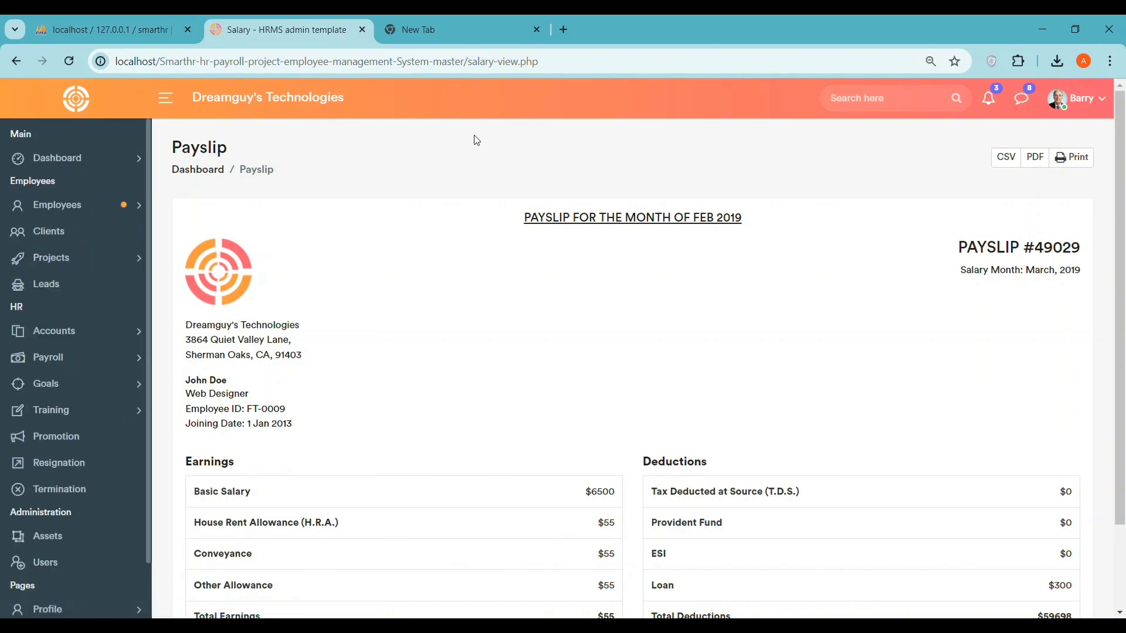
pyautogui.click(68, 359)
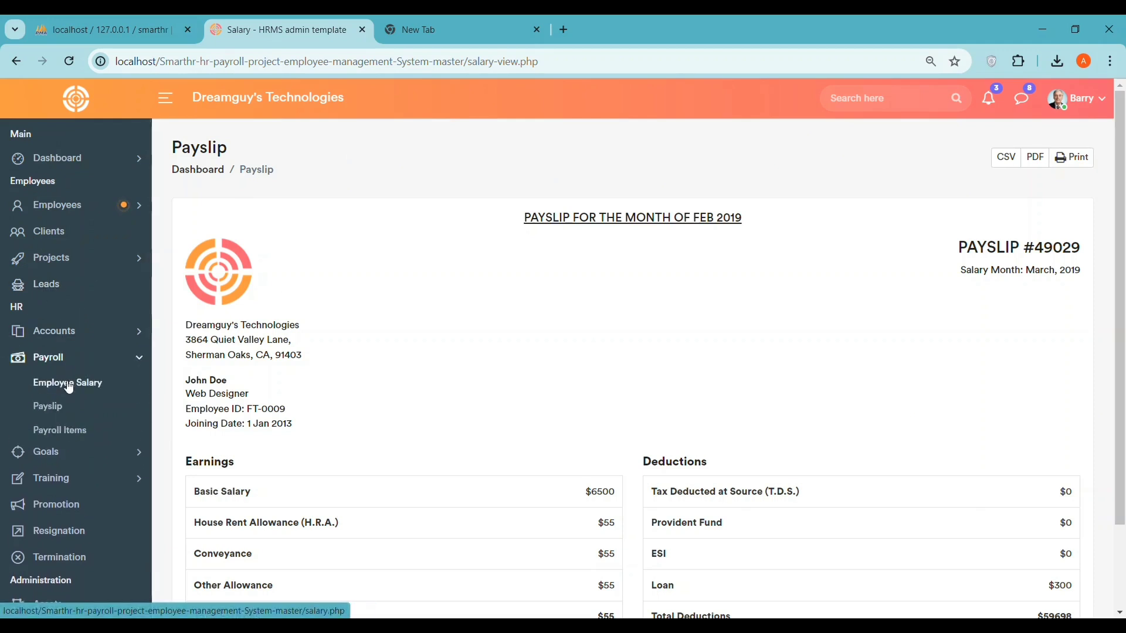
pyautogui.click(66, 434)
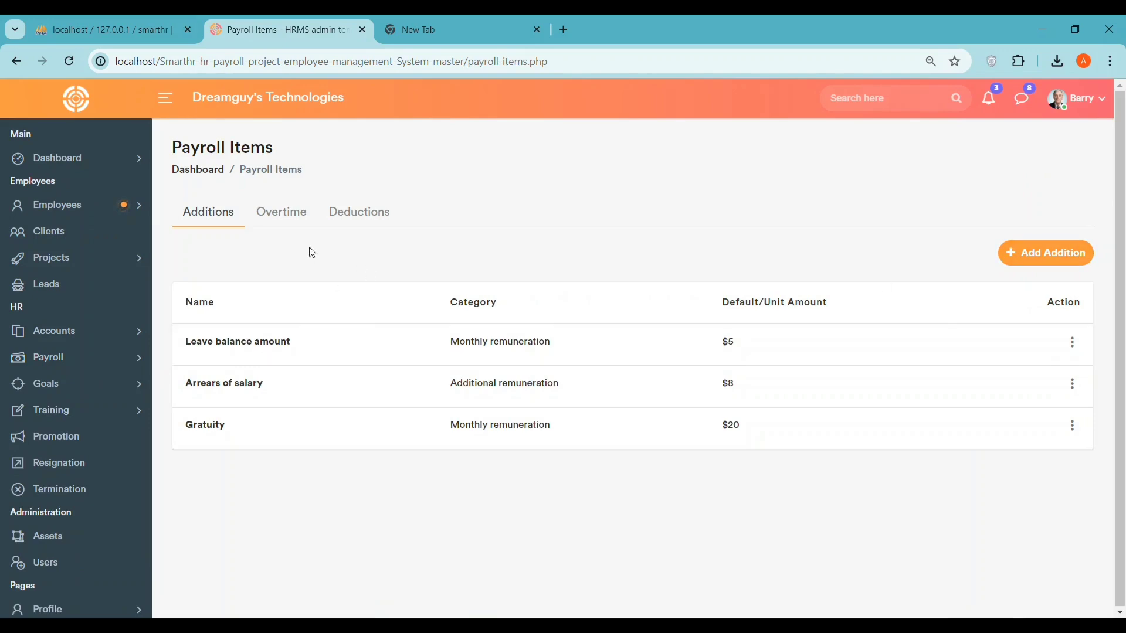
# - Browse the Overtime and Deductions payroll items, then open the Goal Tracking list
pyautogui.click(295, 229)
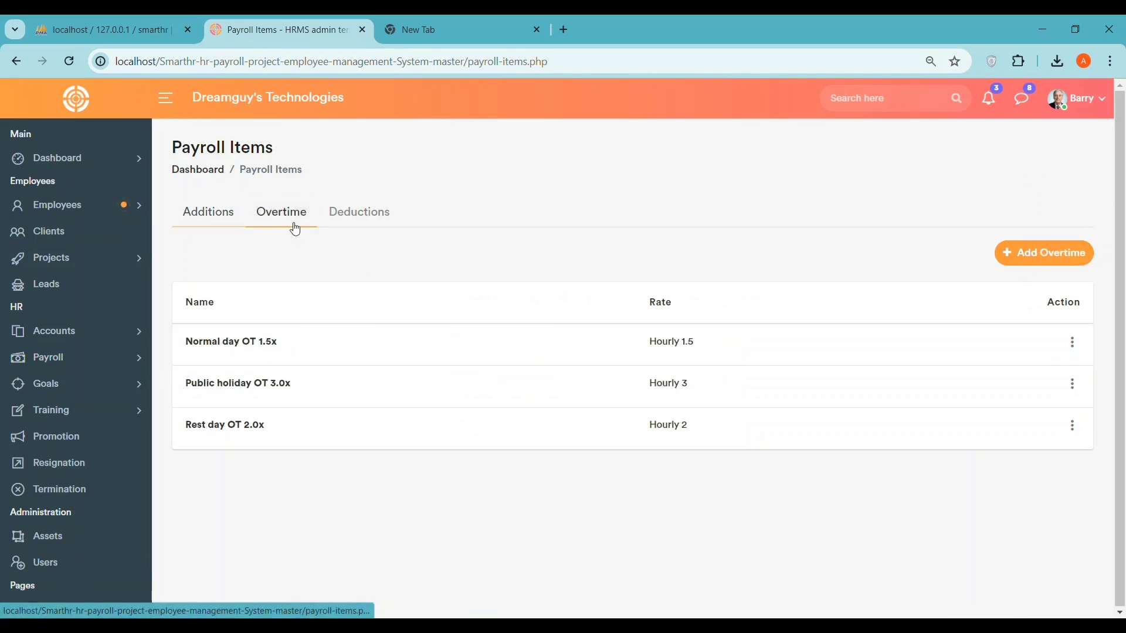
pyautogui.click(1072, 343)
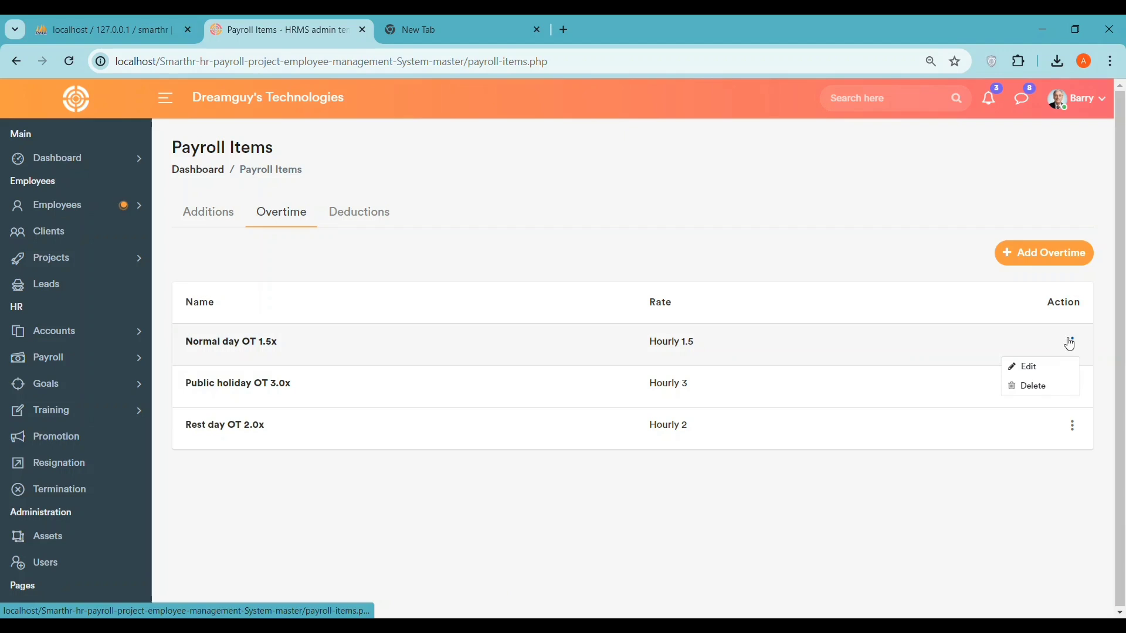
pyautogui.click(354, 214)
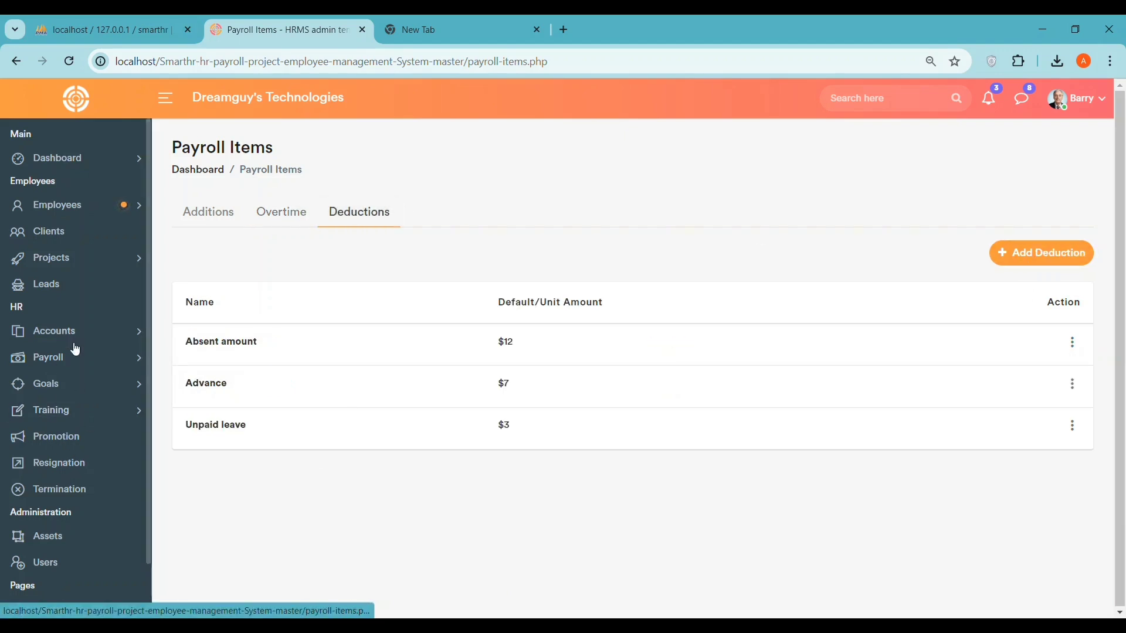
pyautogui.click(94, 397)
pyautogui.click(58, 407)
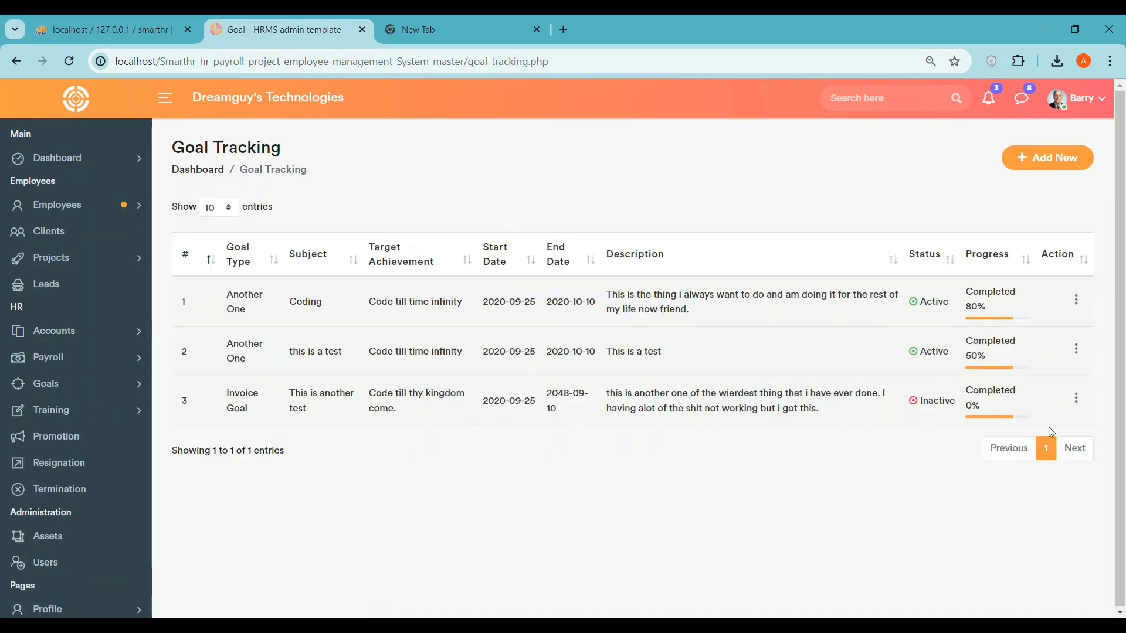
# - Select the Completed statuses, then open Goal Type and highlight the Invoice Goal description
pyautogui.moveTo(974, 292); pyautogui.dragTo(1020, 292)
pyautogui.moveTo(973, 342); pyautogui.dragTo(1020, 342)
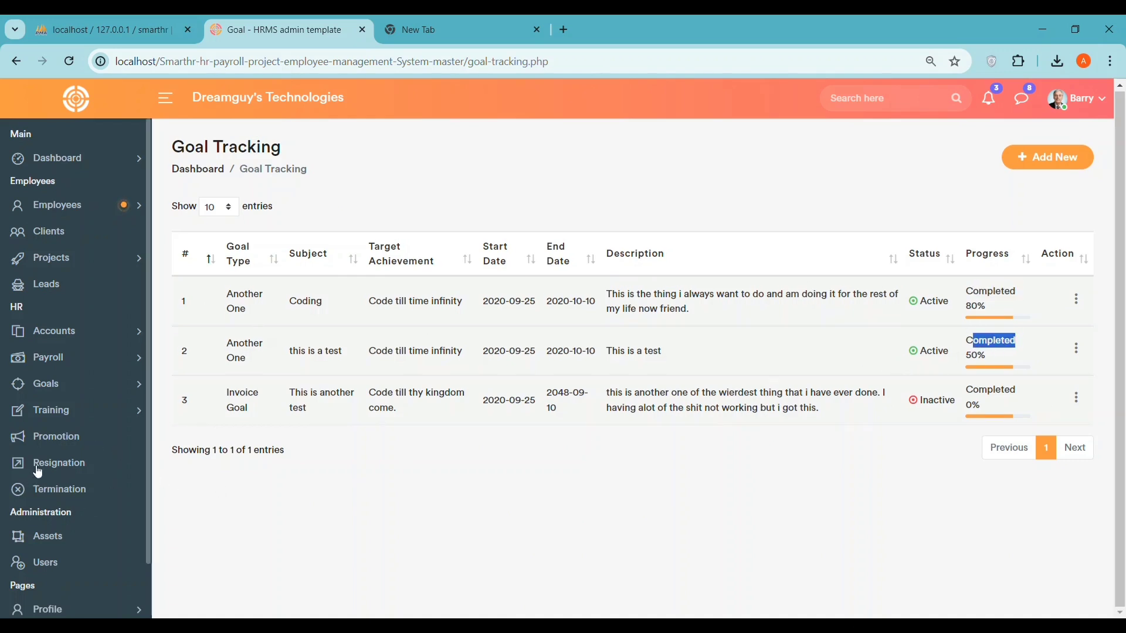
pyautogui.click(94, 384)
pyautogui.click(55, 434)
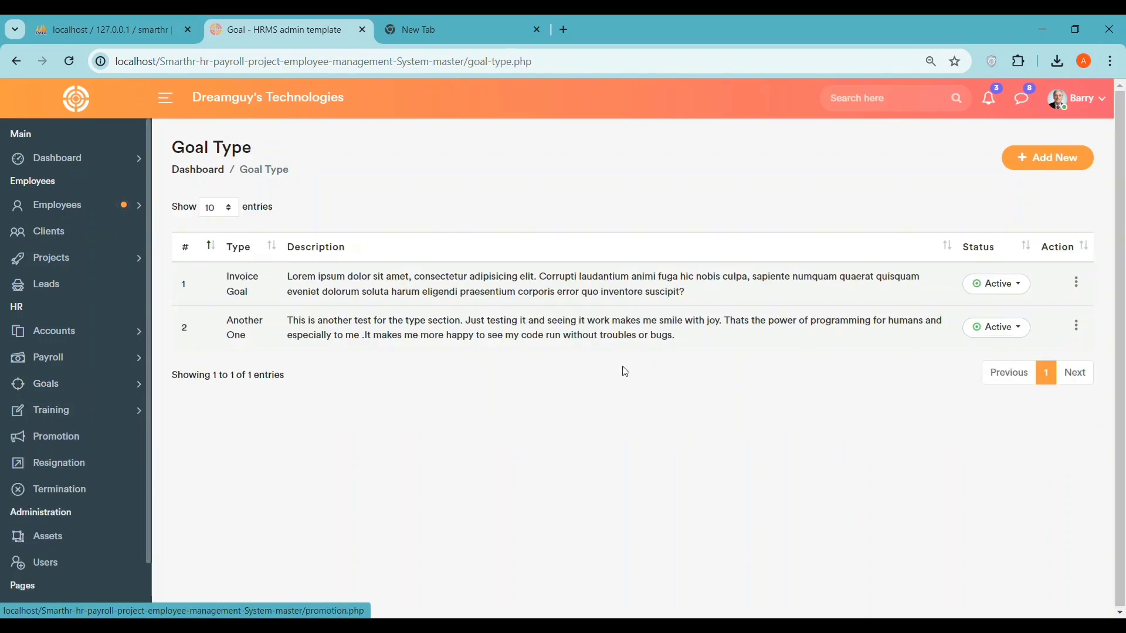
pyautogui.moveTo(287, 276); pyautogui.dragTo(775, 276)
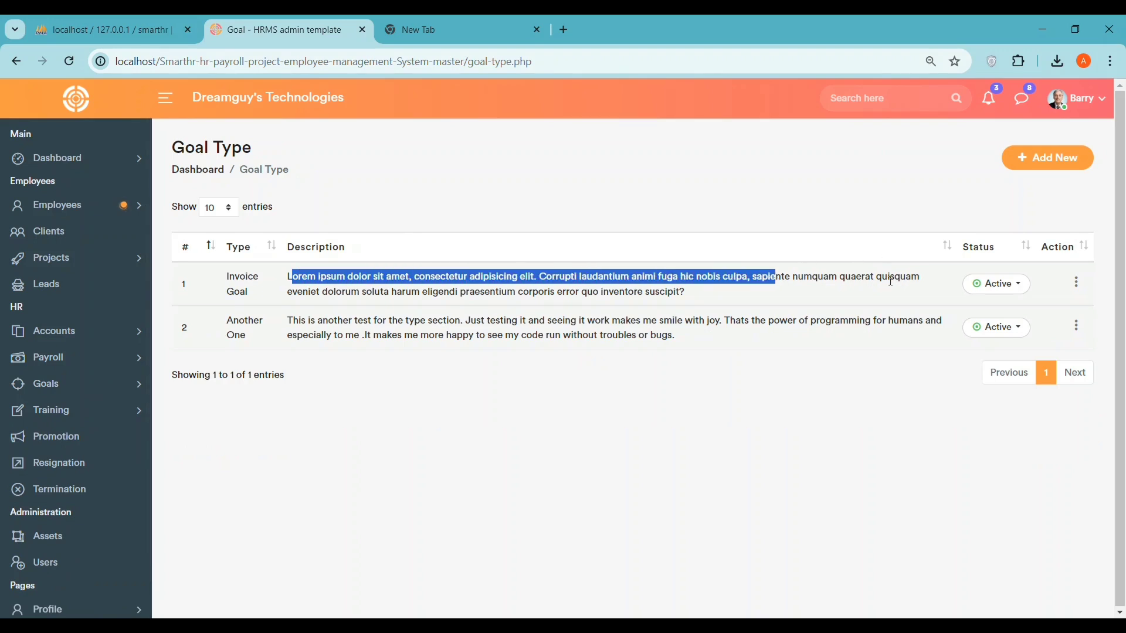
pyautogui.click(237, 473)
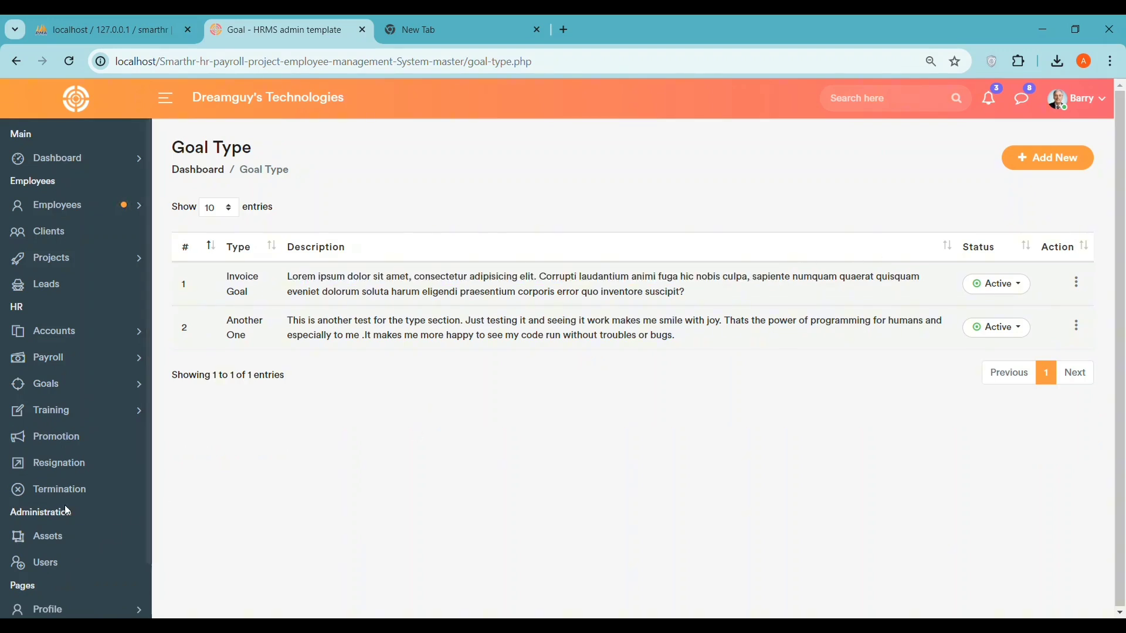
# - Go to Training > Training List in the sidebar
pyautogui.click(64, 386)
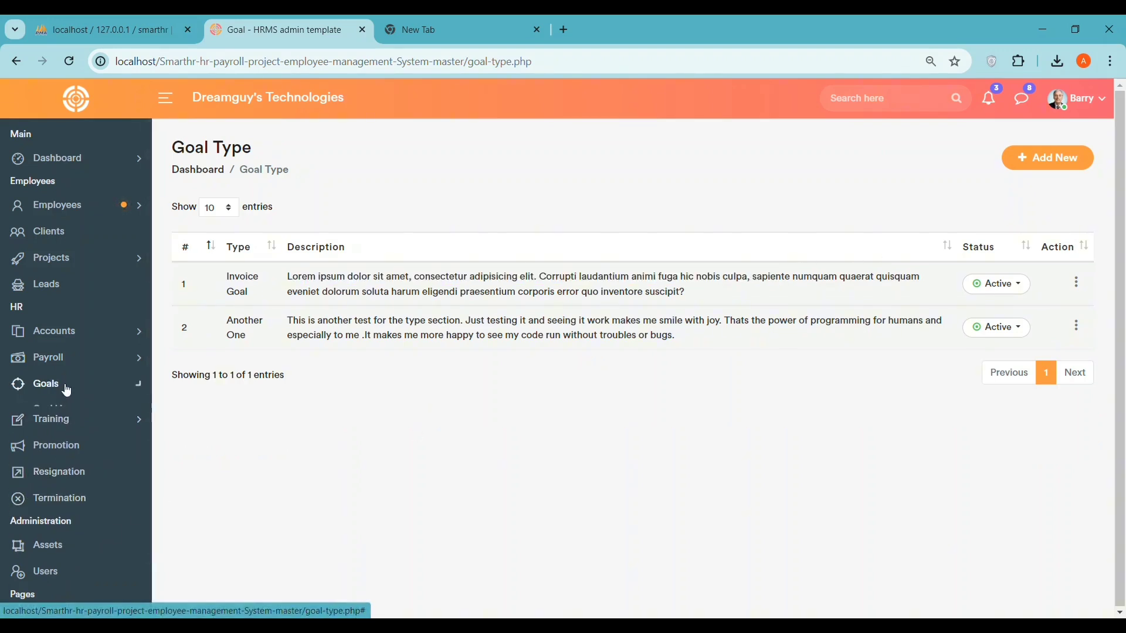
pyautogui.click(47, 458)
pyautogui.scroll(-2, 51, 443)
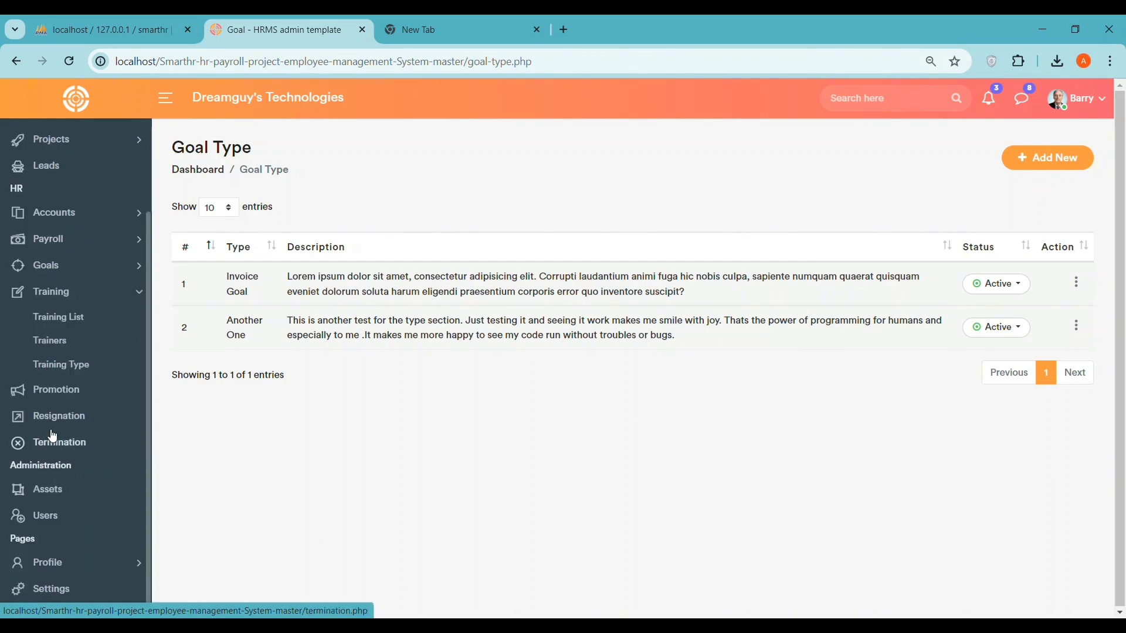
pyautogui.click(48, 318)
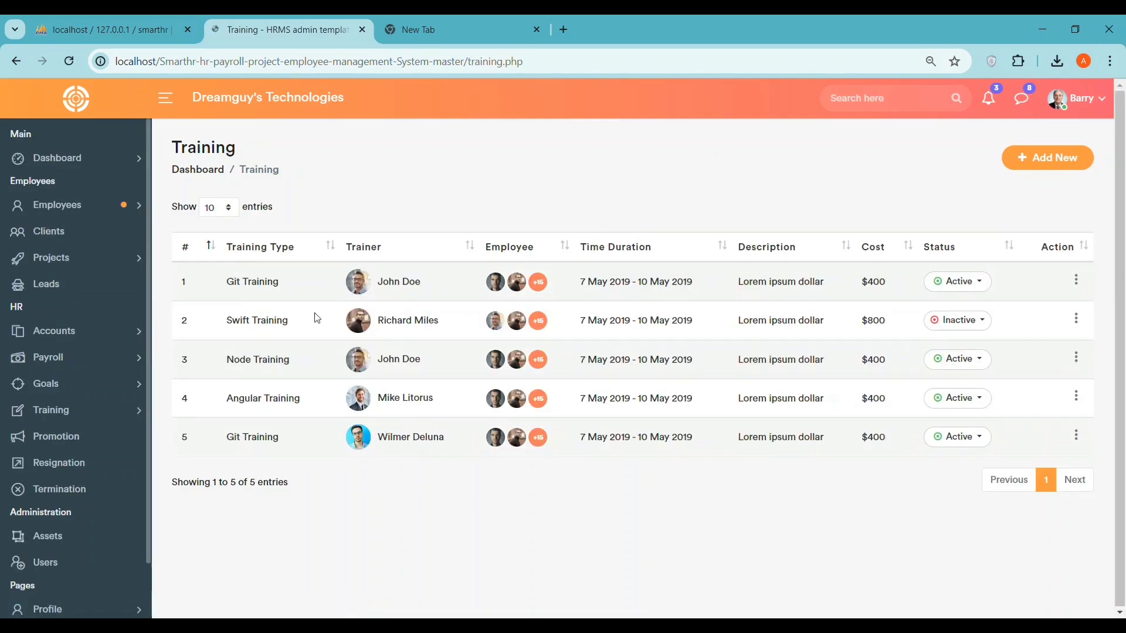
# - Sort trainings by employee, cancel the Add New Training form, then open Training Type
pyautogui.click(508, 247)
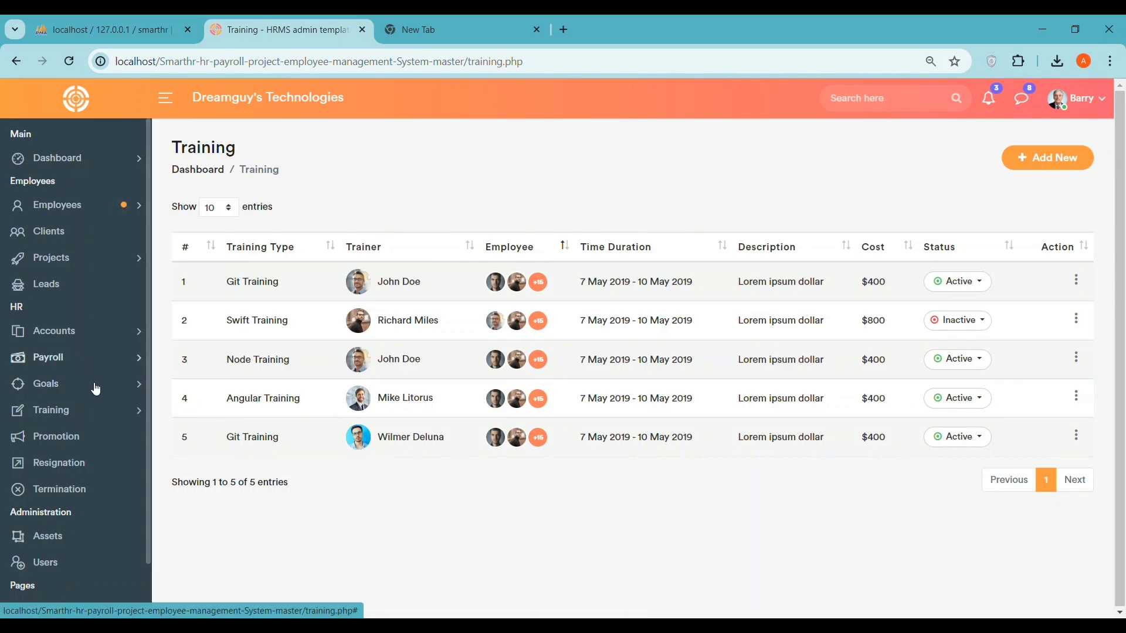
pyautogui.click(1062, 159)
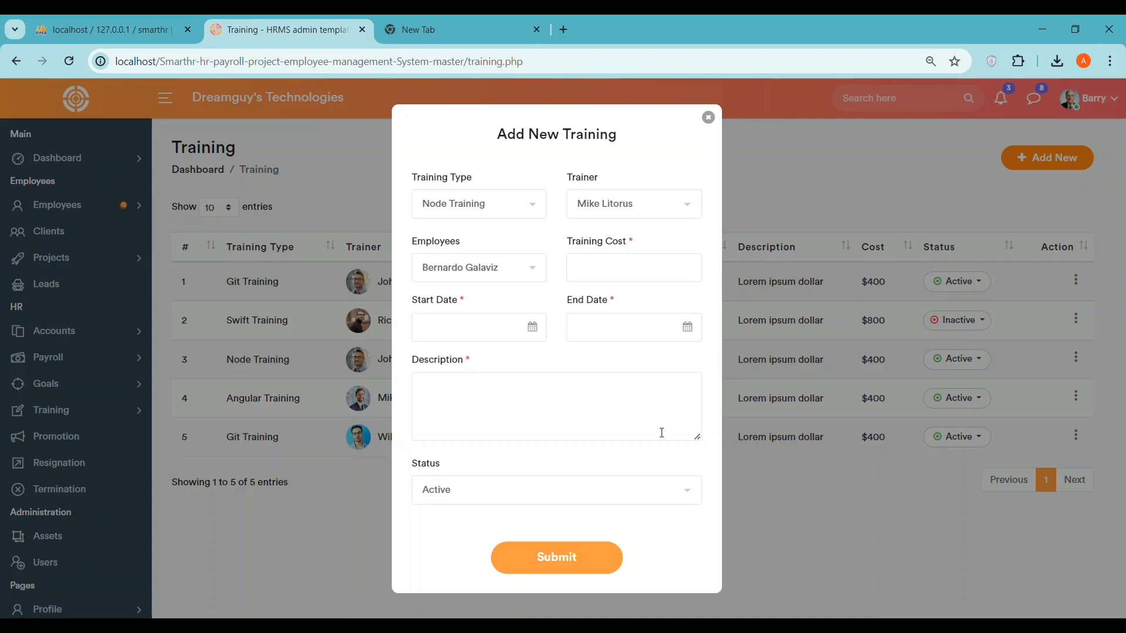
pyautogui.click(709, 117)
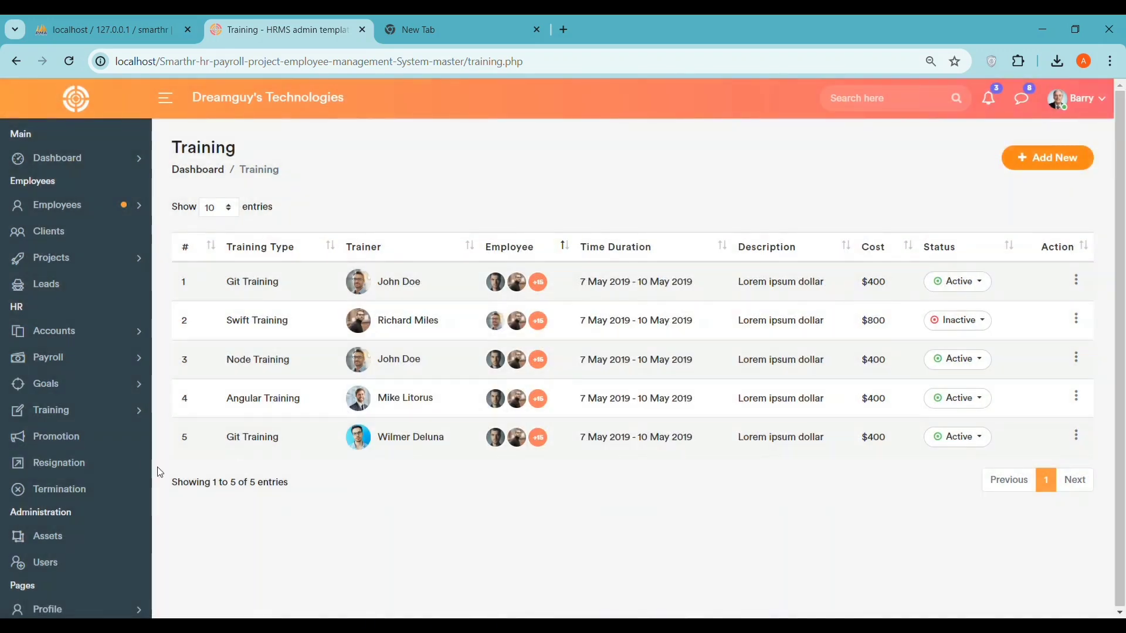
pyautogui.click(95, 418)
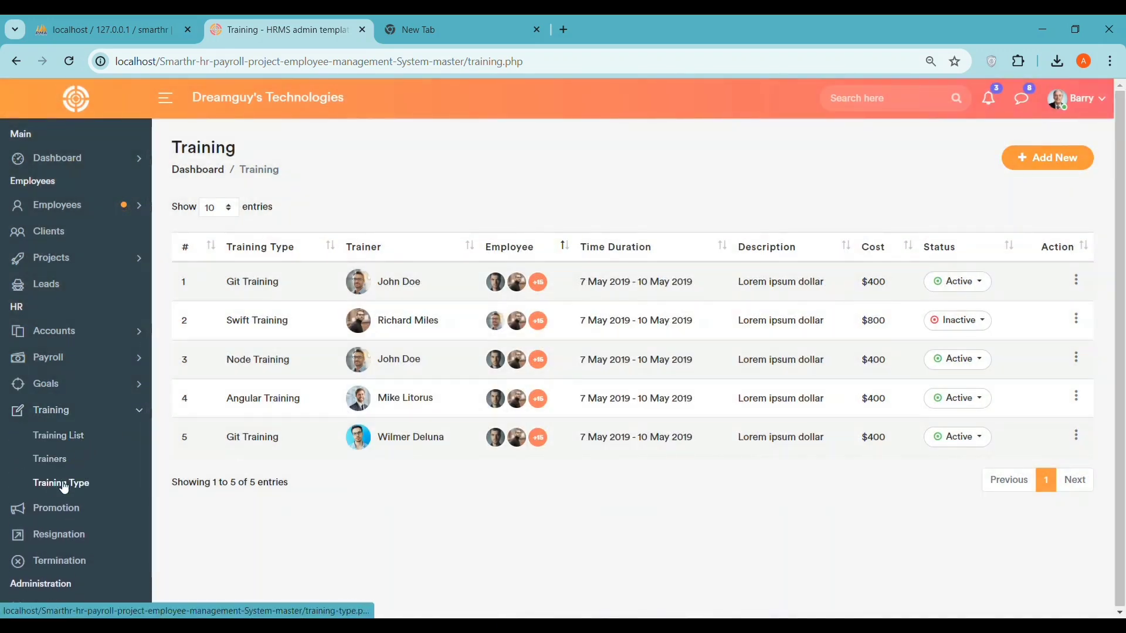
pyautogui.click(67, 482)
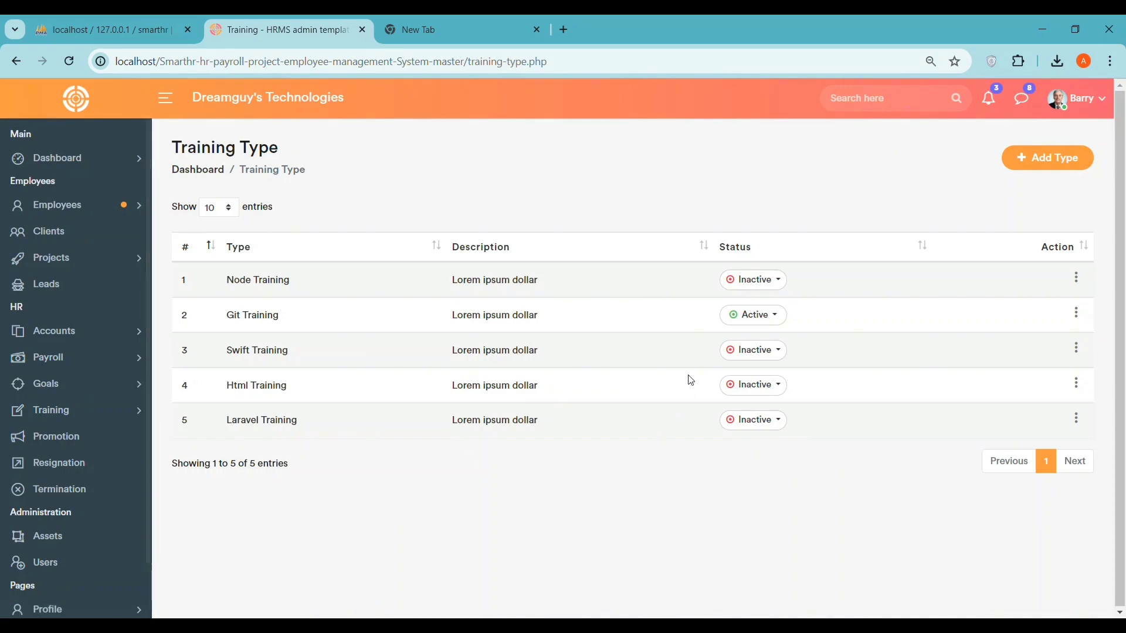
# - Change Swift Training's status from its dropdown twice
pyautogui.click(785, 353)
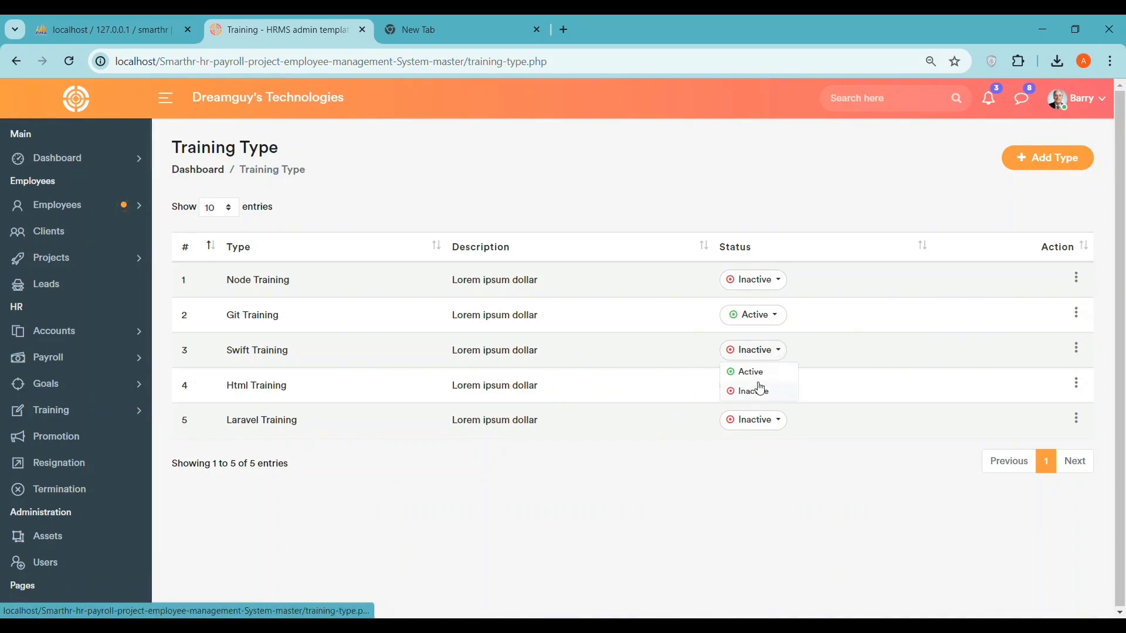
pyautogui.click(758, 379)
pyautogui.click(757, 350)
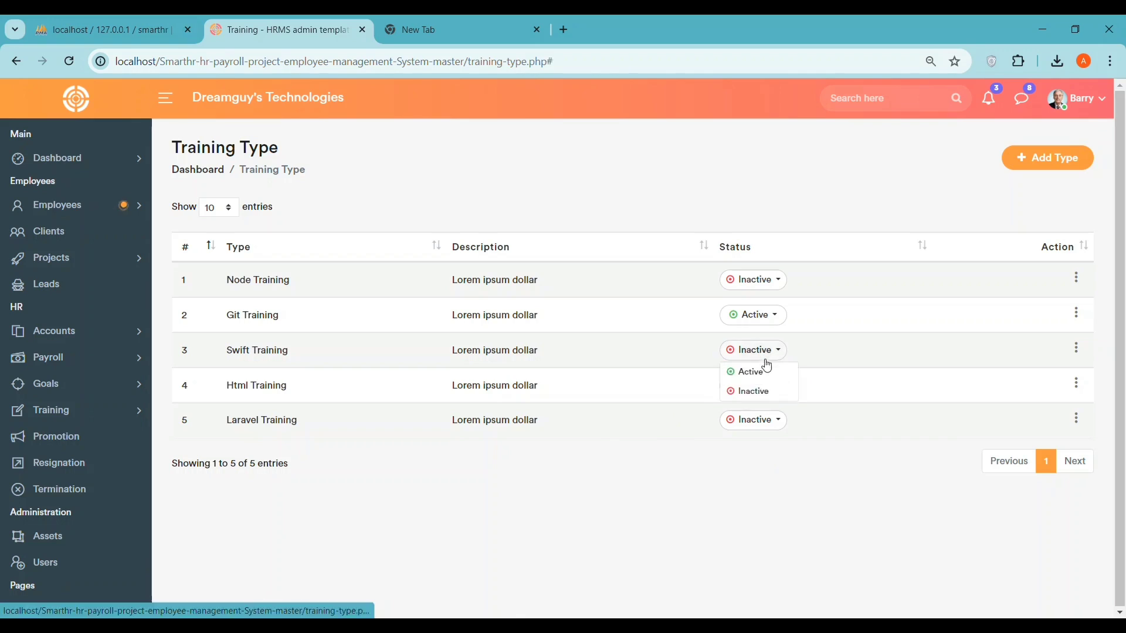
pyautogui.click(755, 371)
# - Edit Swift Training, keep status Active and save, then open the Promotion page
pyautogui.click(1076, 348)
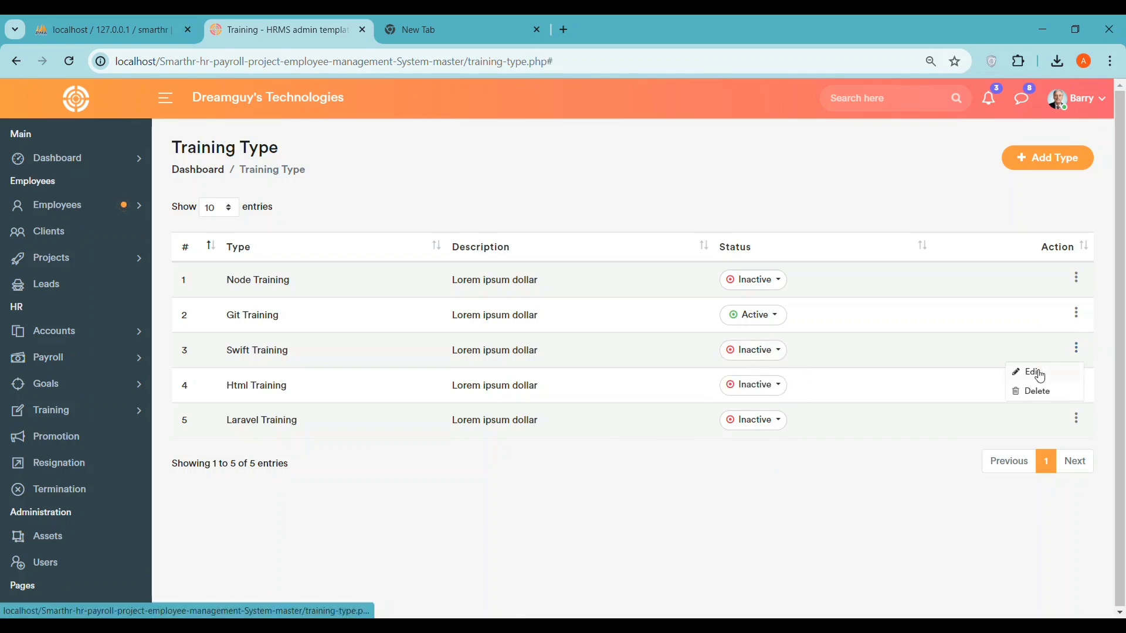
pyautogui.click(1030, 370)
pyautogui.click(442, 419)
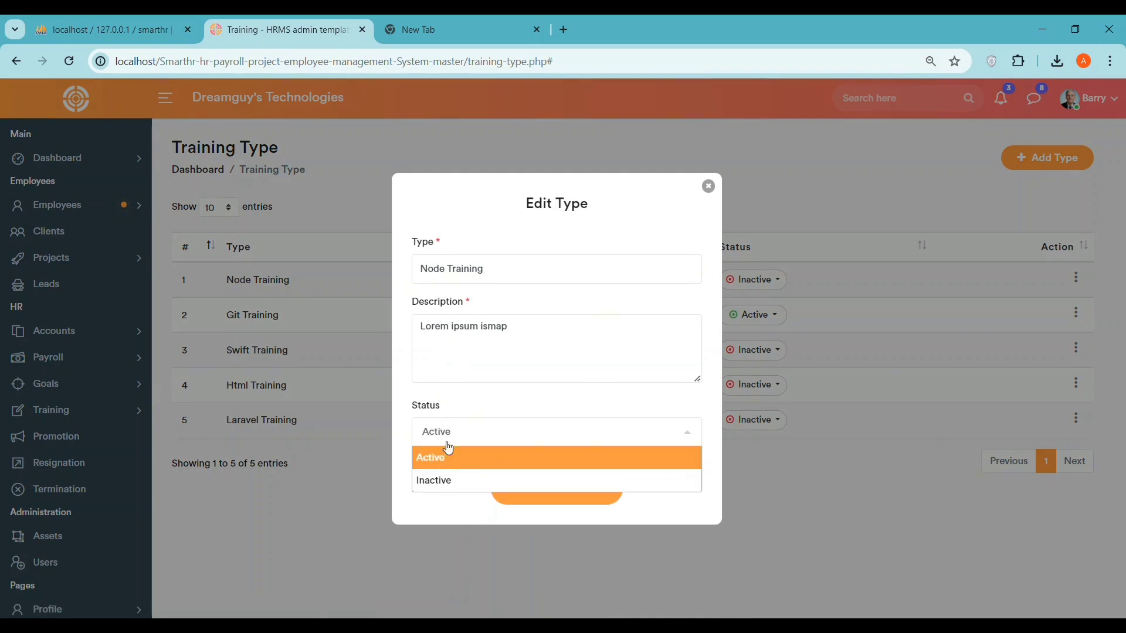
pyautogui.click(455, 457)
pyautogui.click(575, 503)
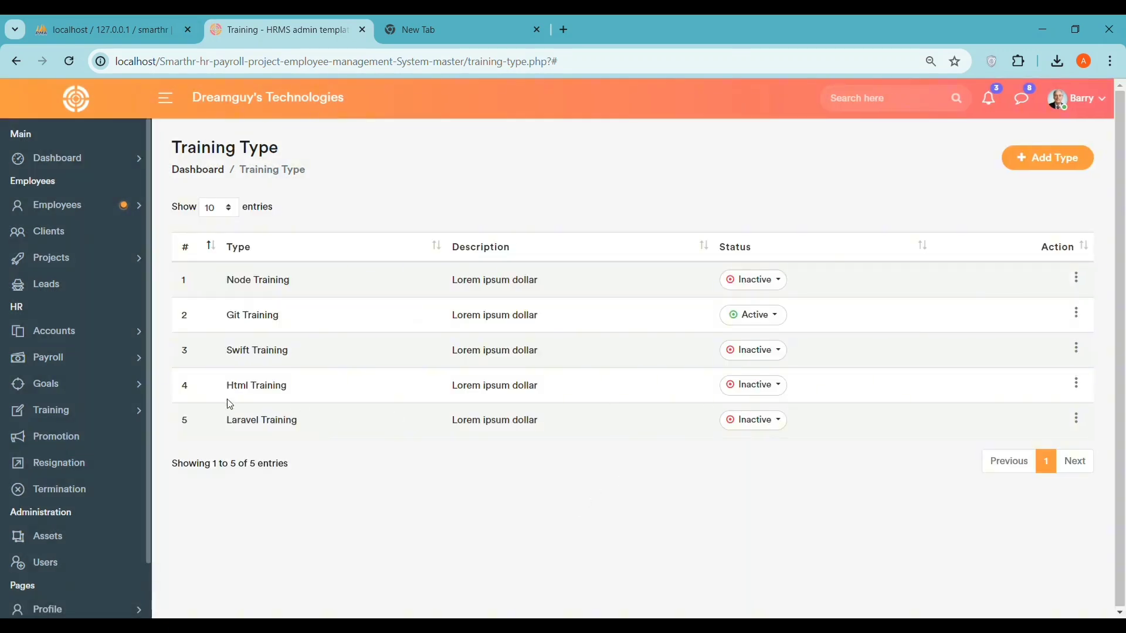
pyautogui.click(55, 410)
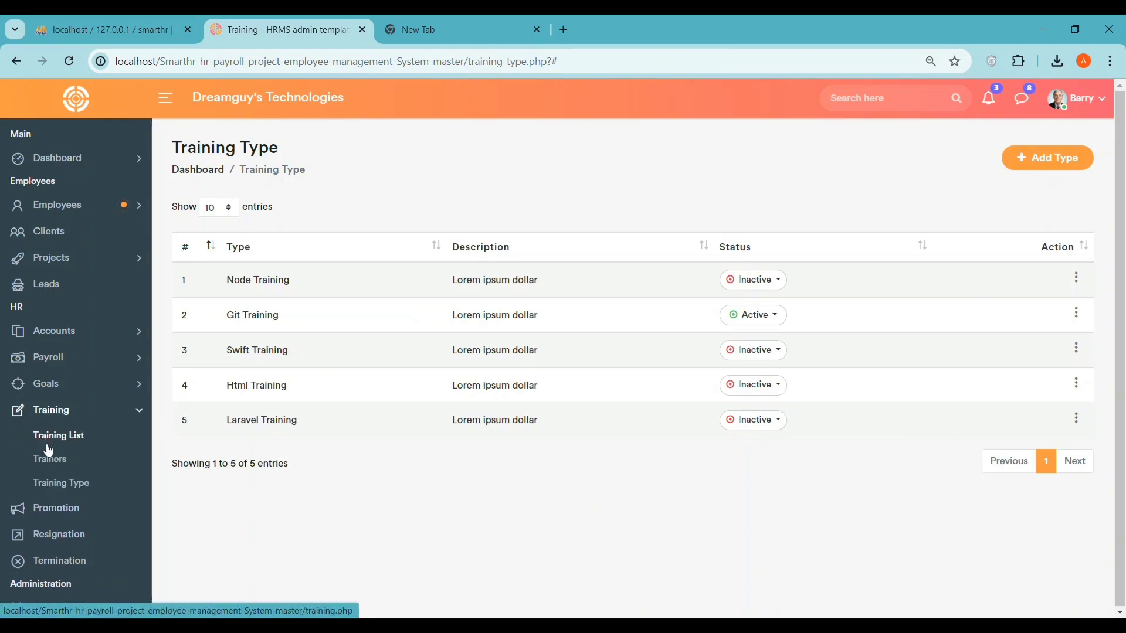
pyautogui.click(70, 520)
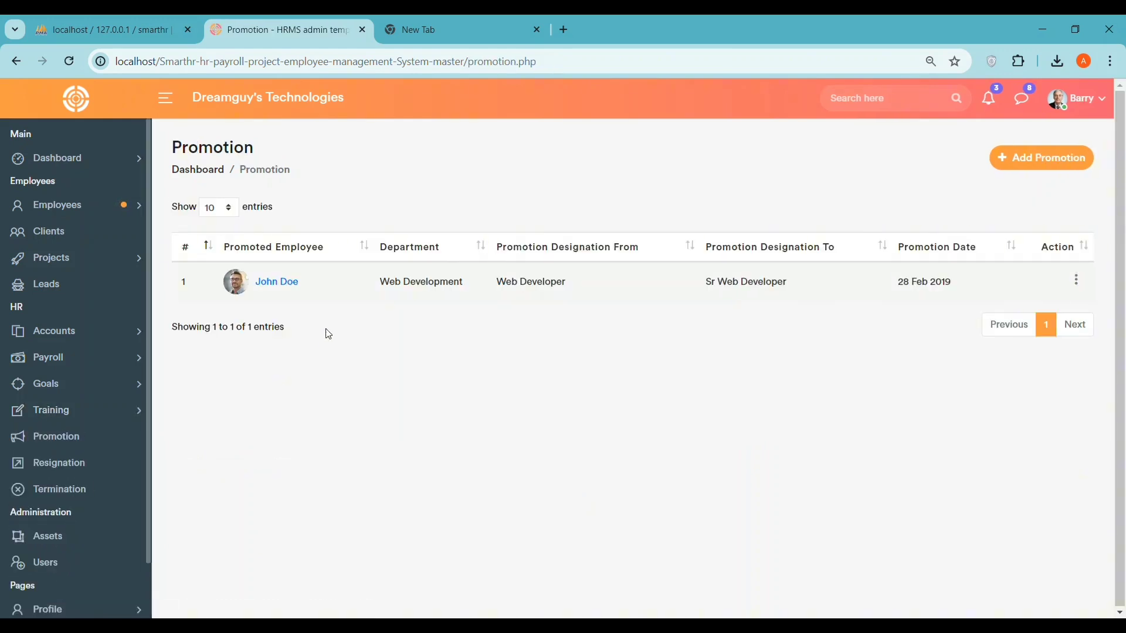
# - Open the Add Promotion form and start choosing the employee to promote
pyautogui.moveTo(183, 148); pyautogui.dragTo(371, 155)
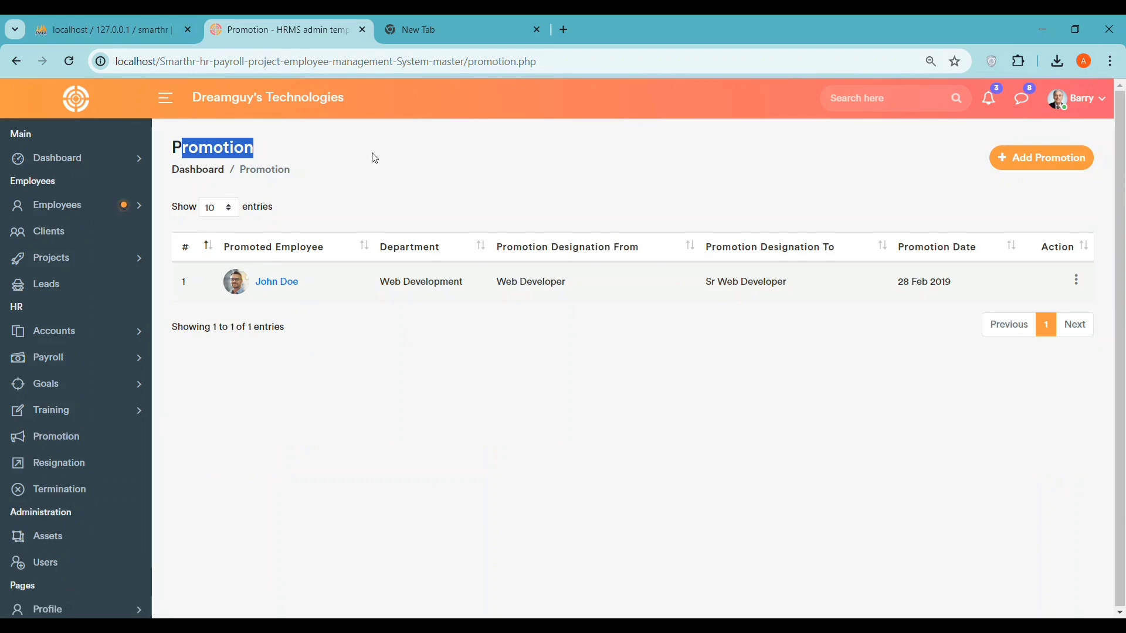
pyautogui.click(1076, 164)
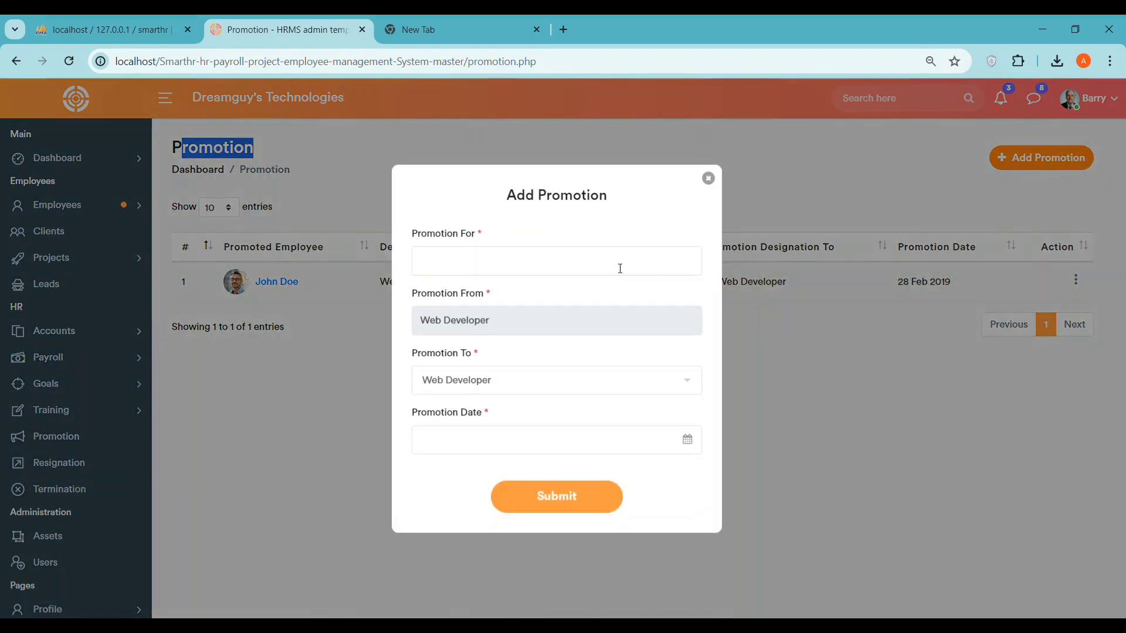
pyautogui.click(492, 260)
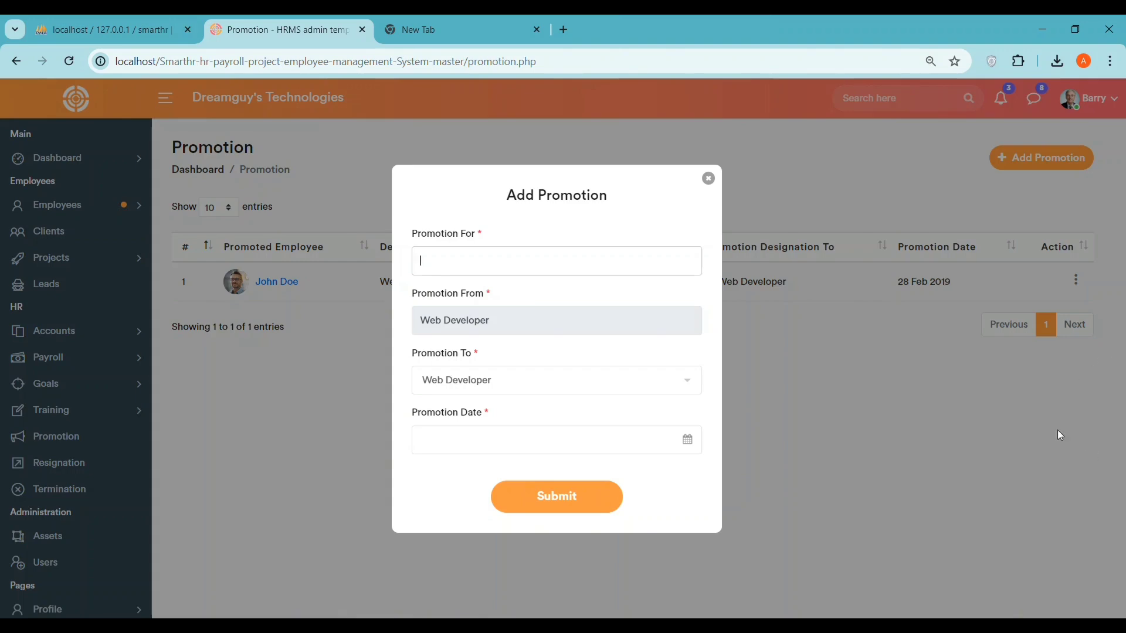
# - Submit a new promotion for marketing dated 17/07/2024
pyautogui.click(708, 178)
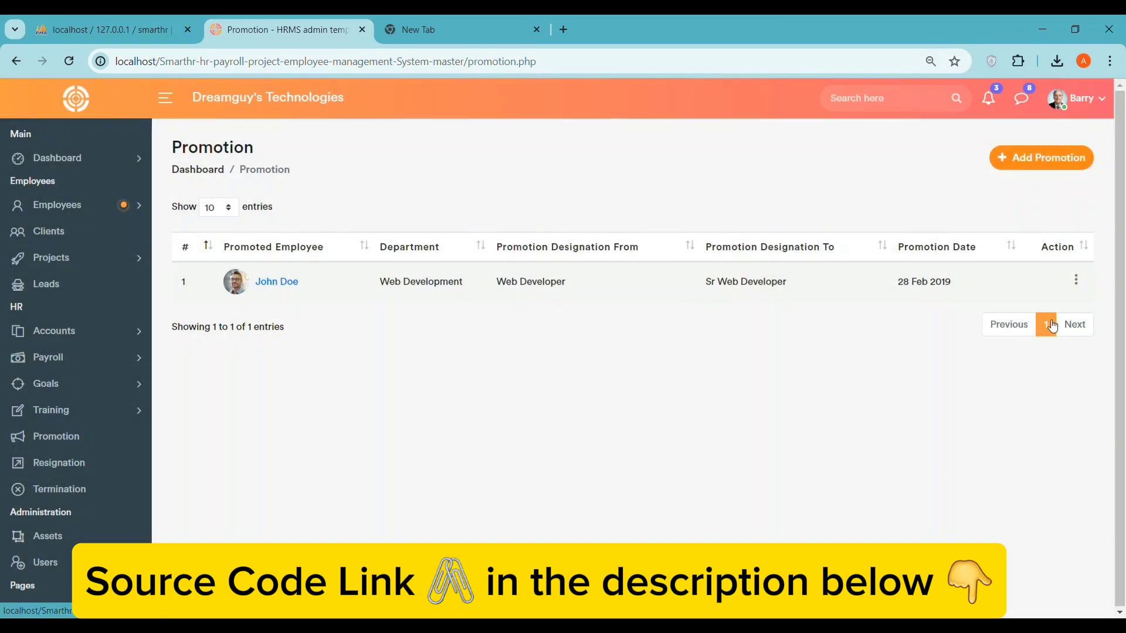
pyautogui.click(1028, 161)
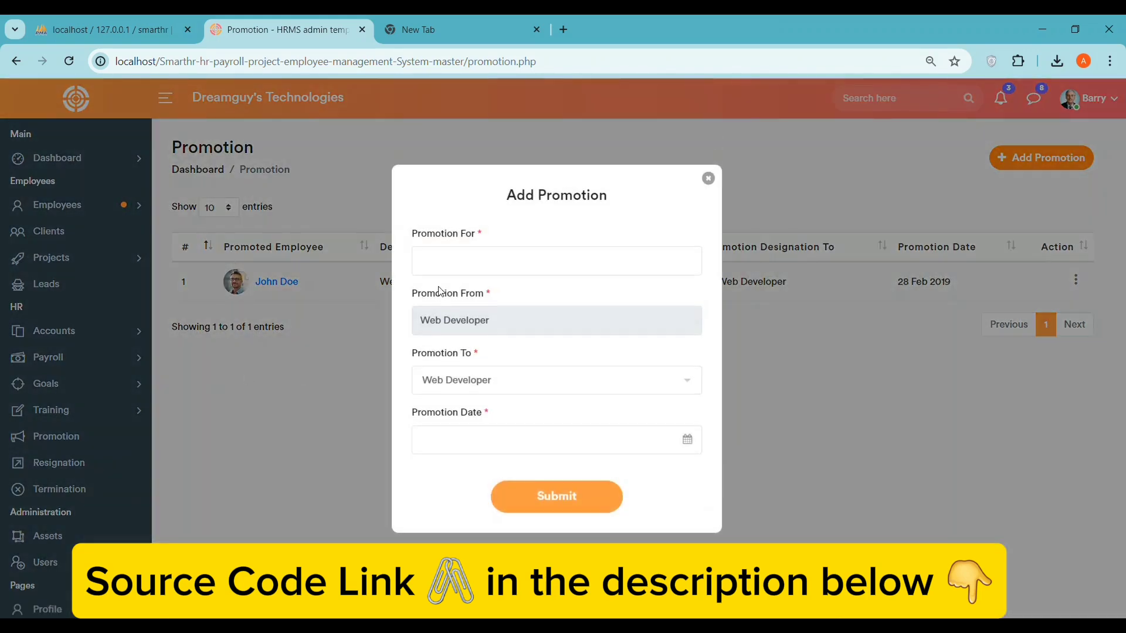
pyautogui.click(451, 261)
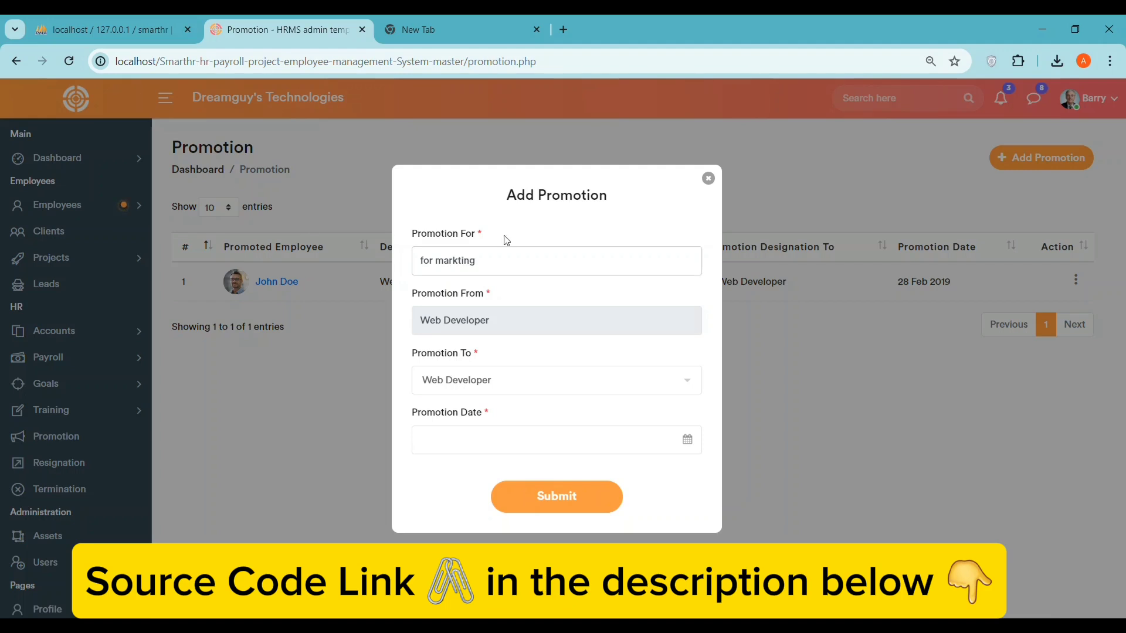
pyautogui.click(565, 500)
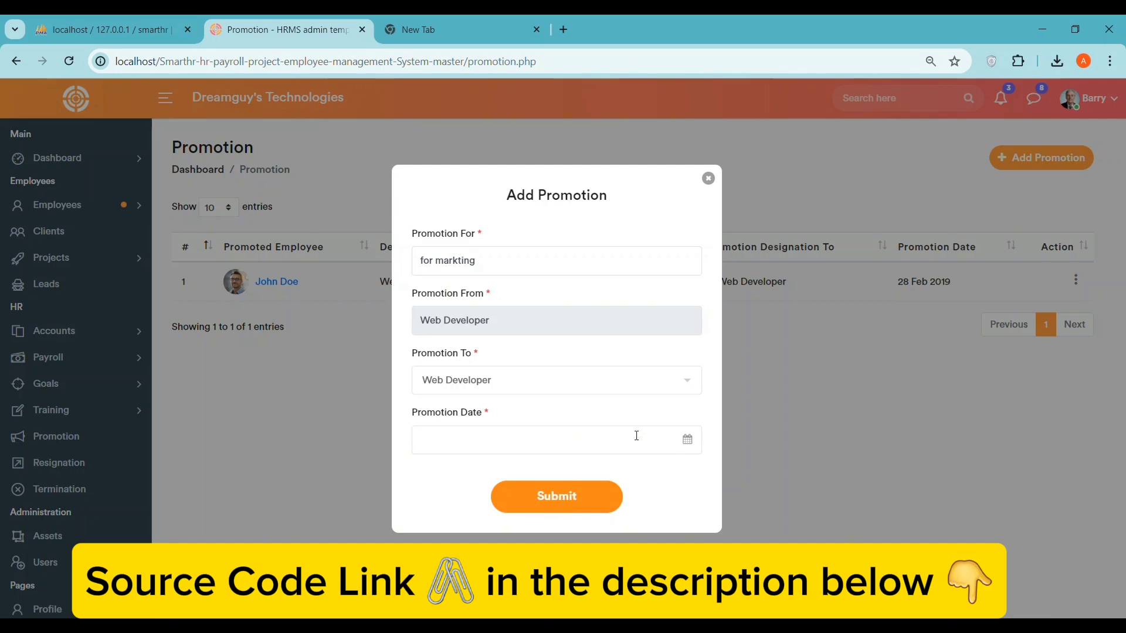
pyautogui.click(685, 438)
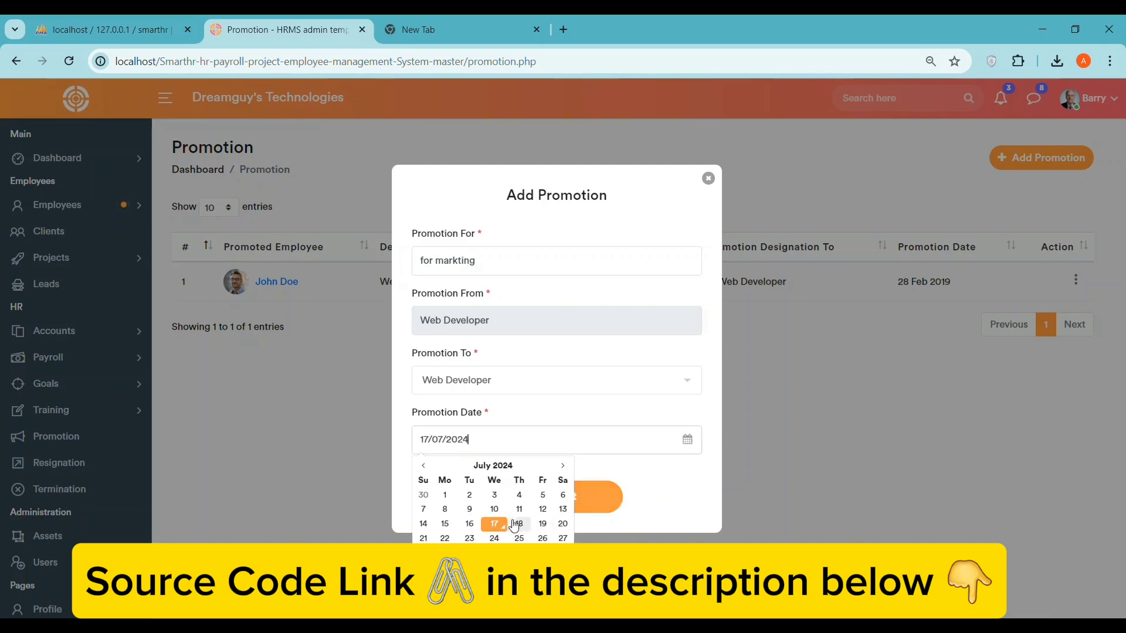
pyautogui.click(496, 524)
pyautogui.click(558, 496)
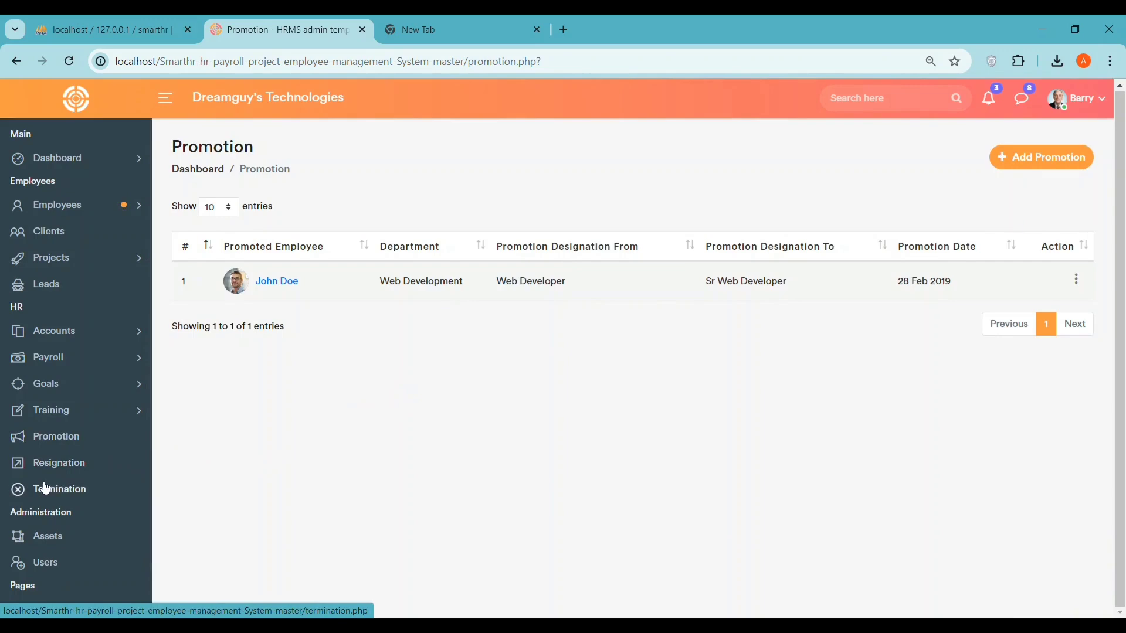
# - Browse the Resignation and Termination lists, then open the Assets list
pyautogui.click(62, 474)
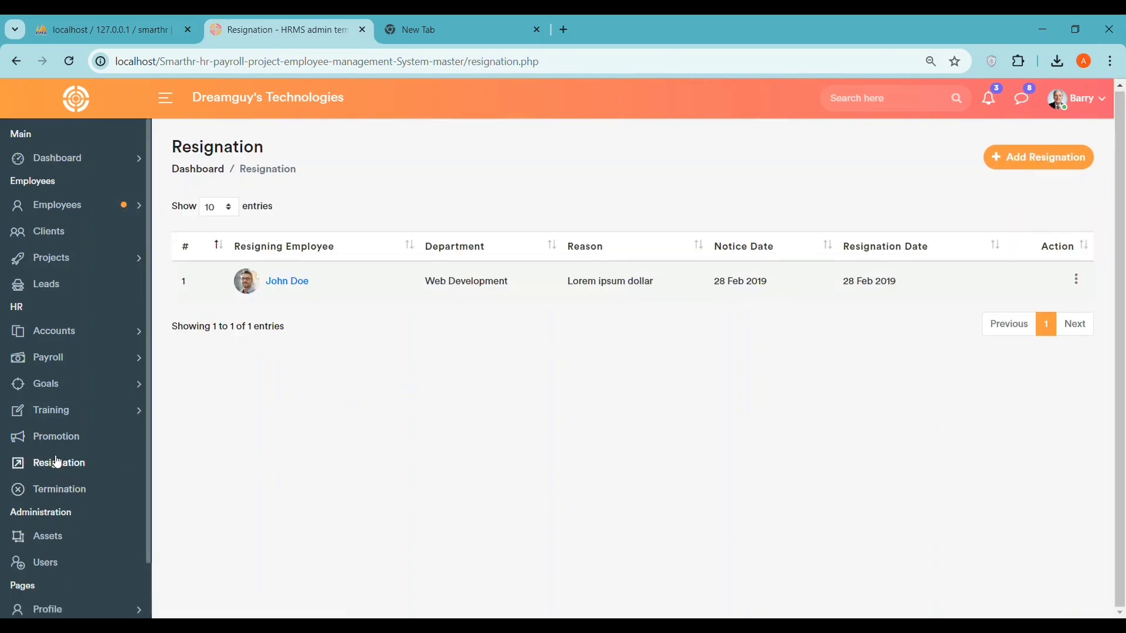
pyautogui.click(52, 497)
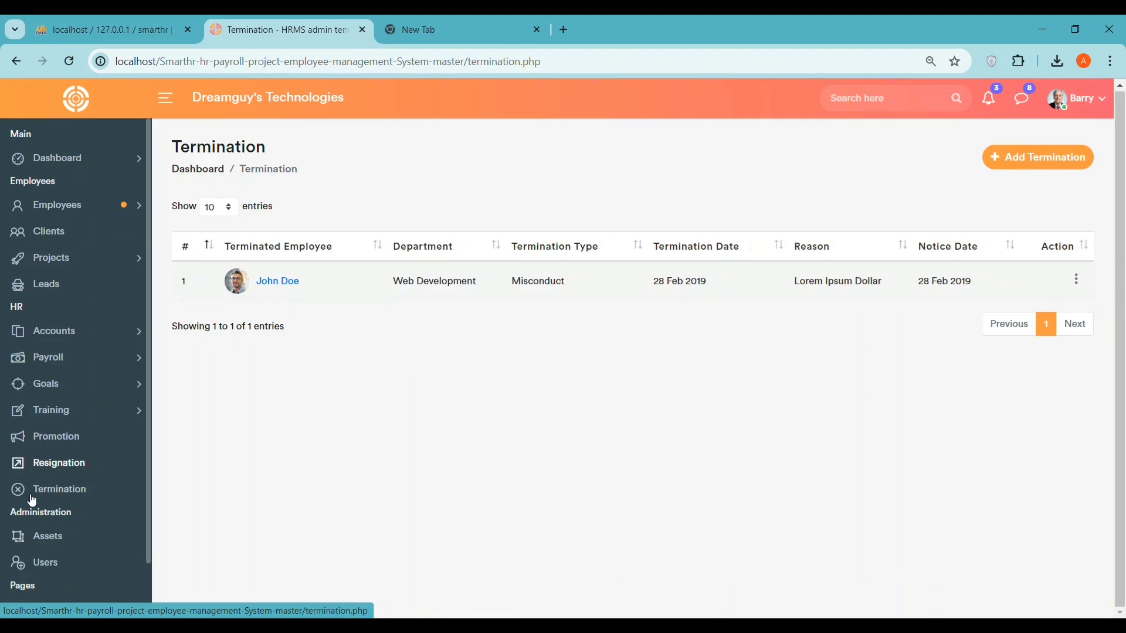
pyautogui.click(47, 539)
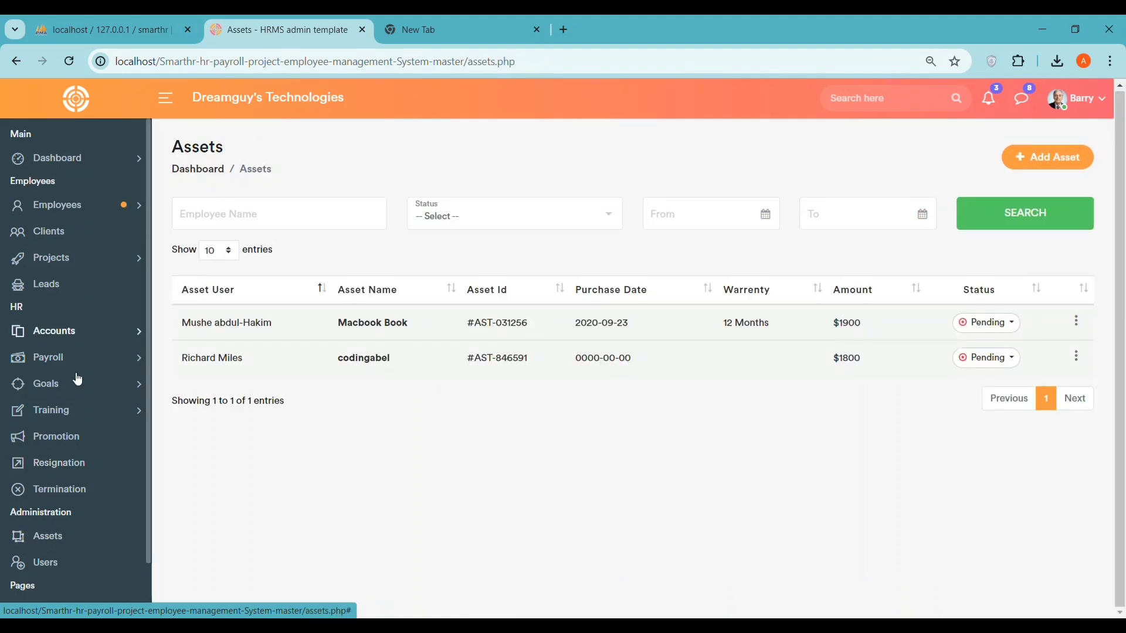
# - Filter the asset list to Approved status and run the search
pyautogui.click(468, 217)
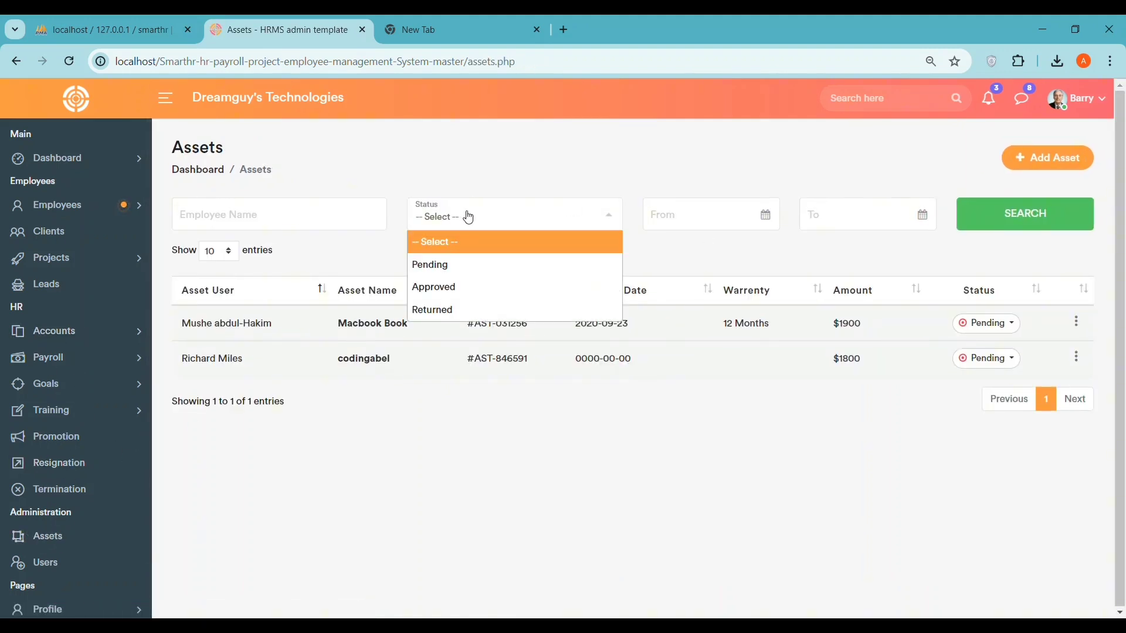
pyautogui.click(456, 288)
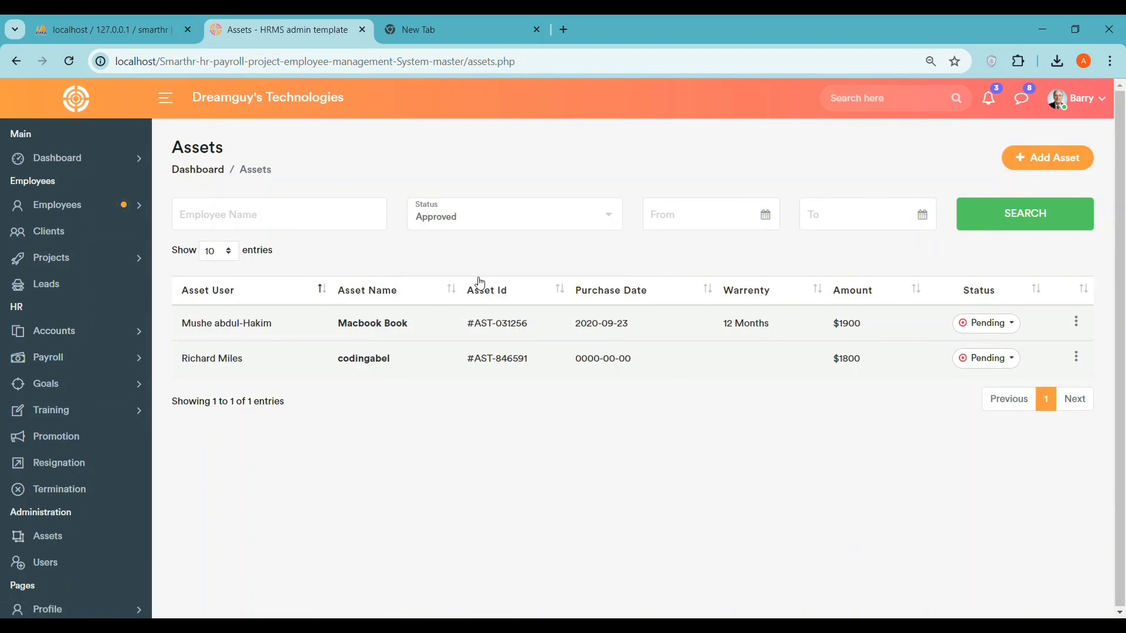
pyautogui.click(1016, 221)
# - Inspect the second asset's status and action menus and the Add Asset form, then go to Users
pyautogui.click(976, 361)
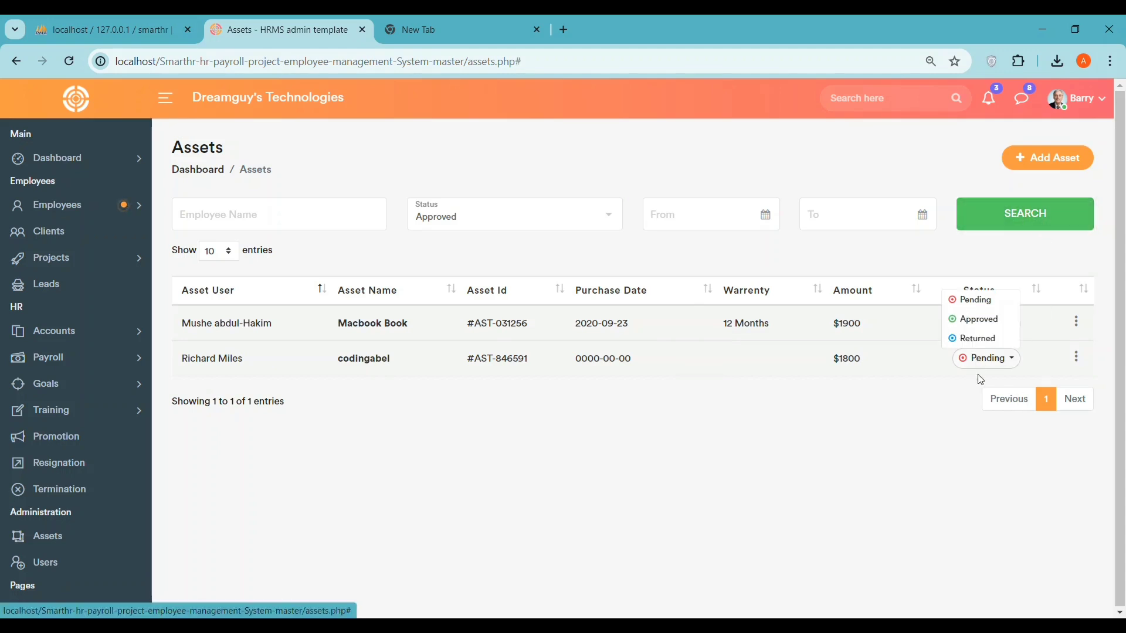
pyautogui.click(973, 319)
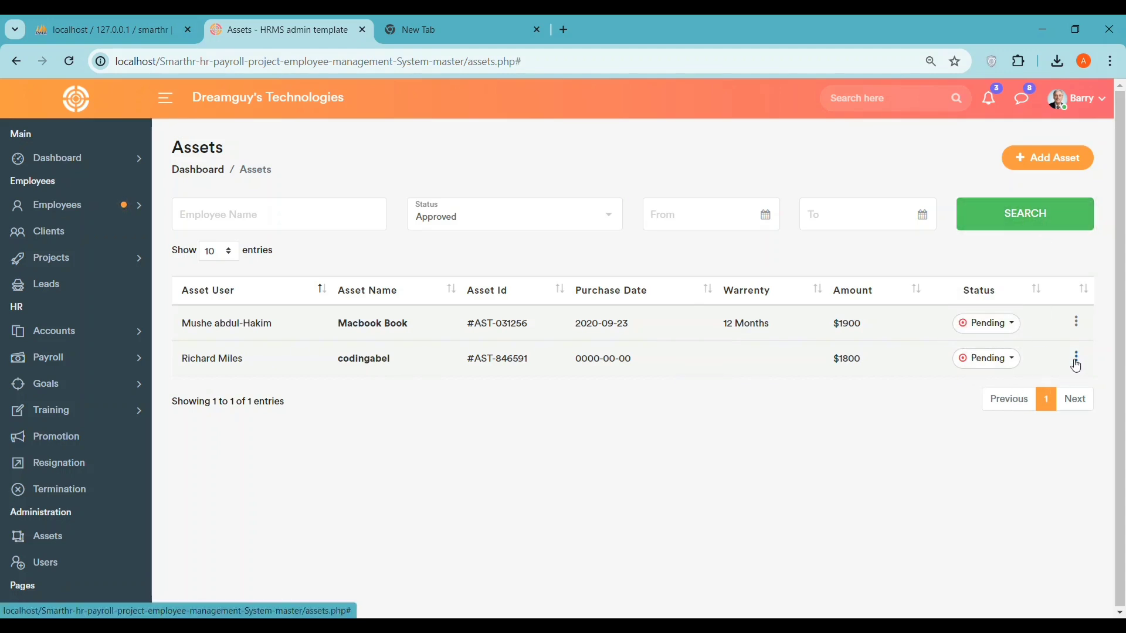
pyautogui.click(1076, 359)
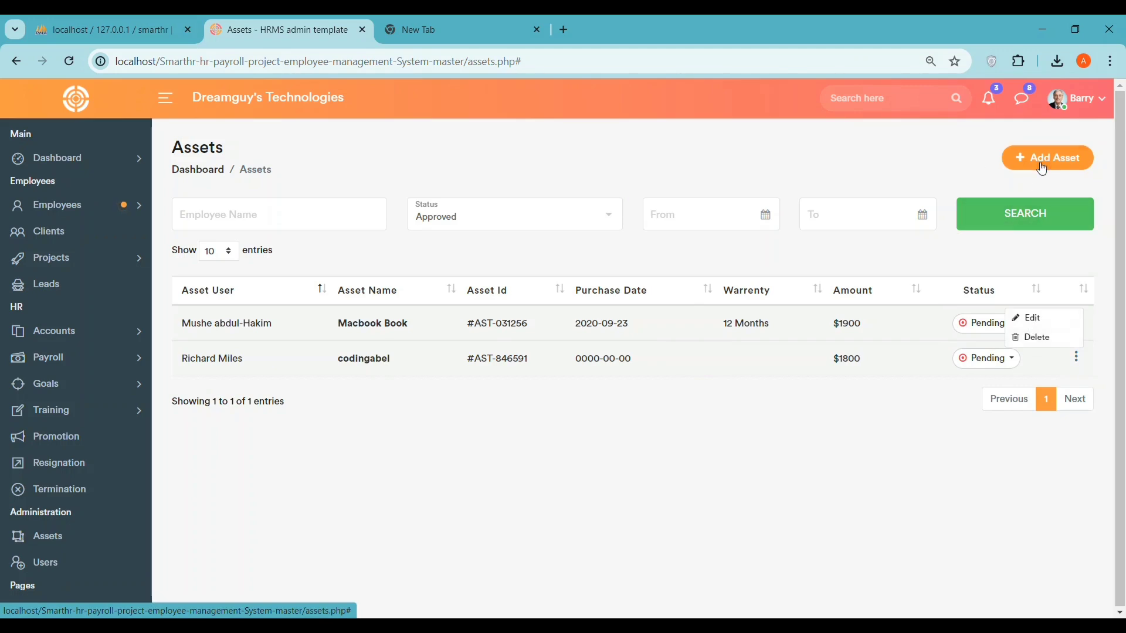
pyautogui.click(1041, 159)
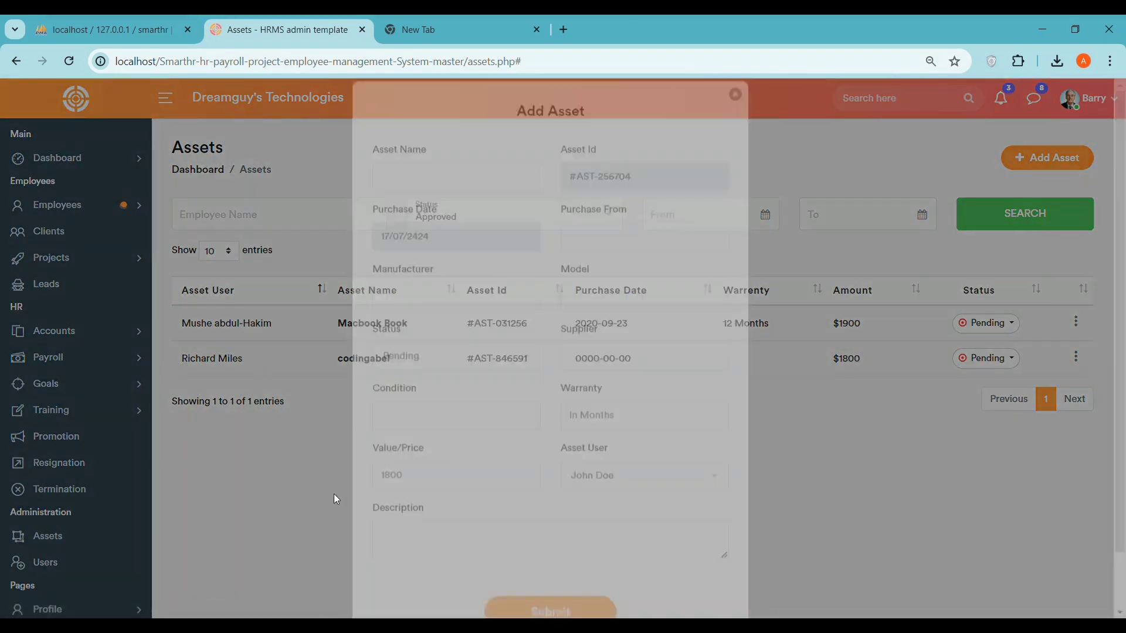
pyautogui.click(336, 498)
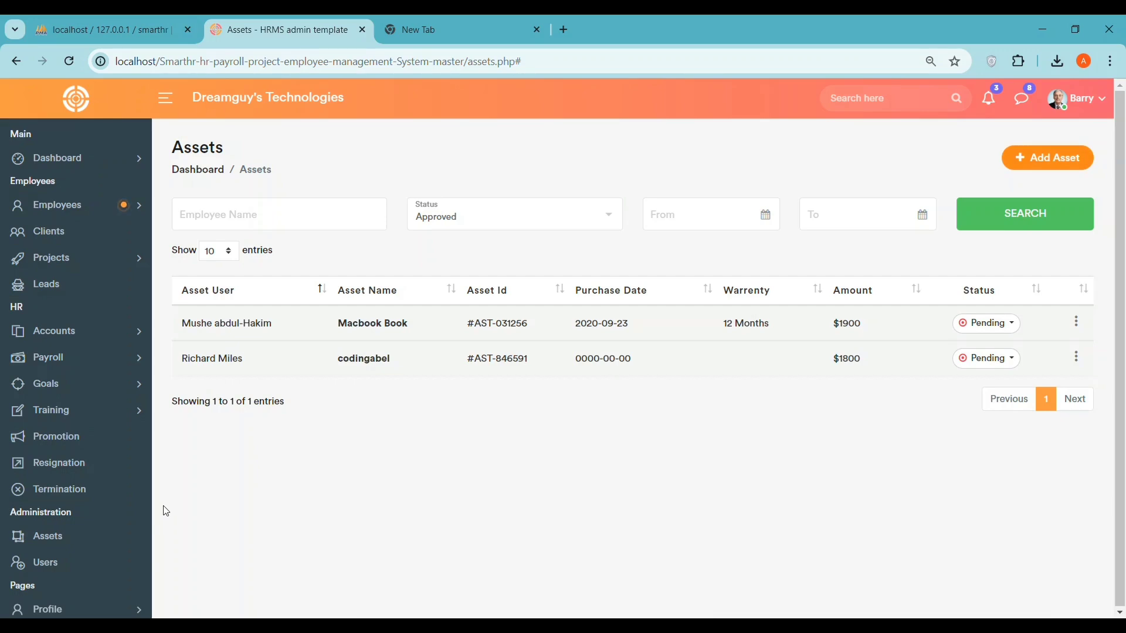
pyautogui.click(90, 567)
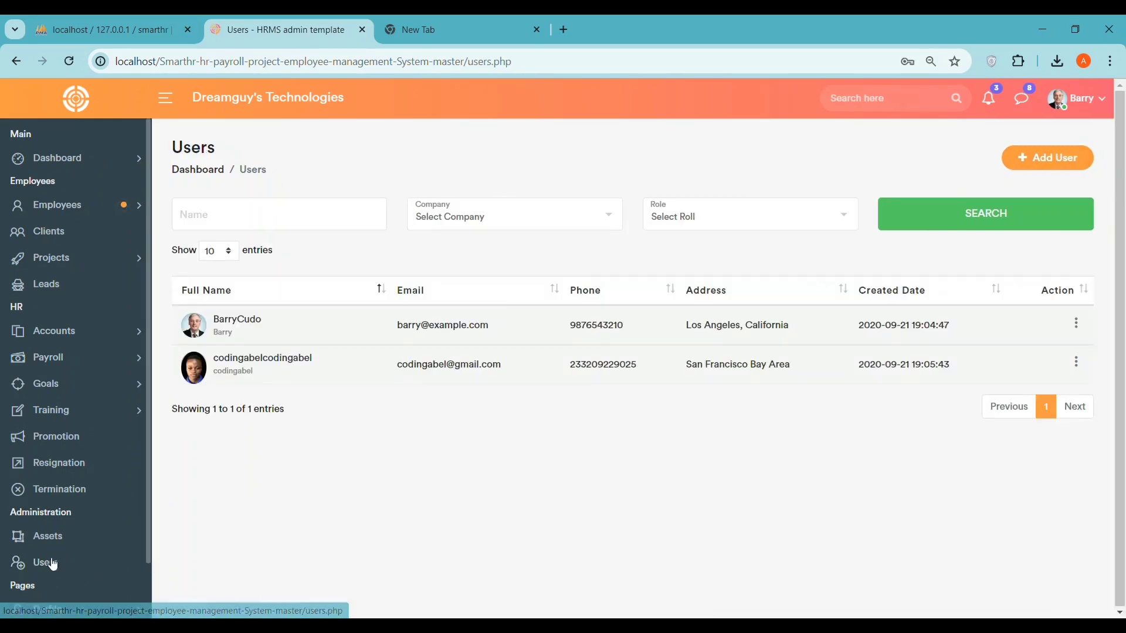
# - Open the user's employee profile and scroll through its details
pyautogui.click(258, 358)
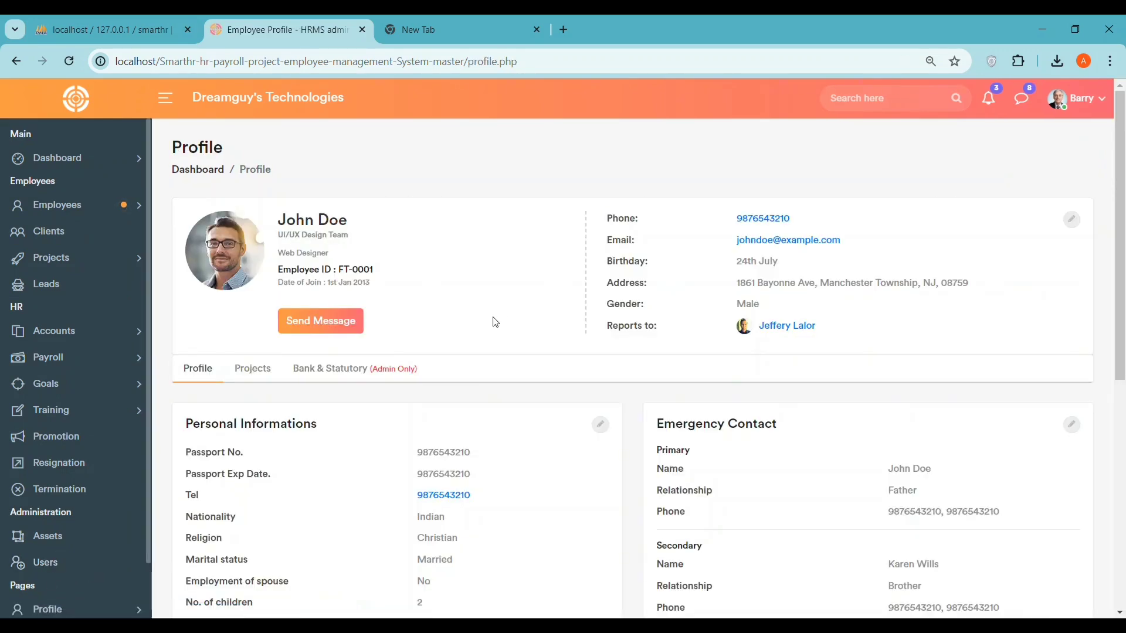
pyautogui.scroll(-7, 626, 284)
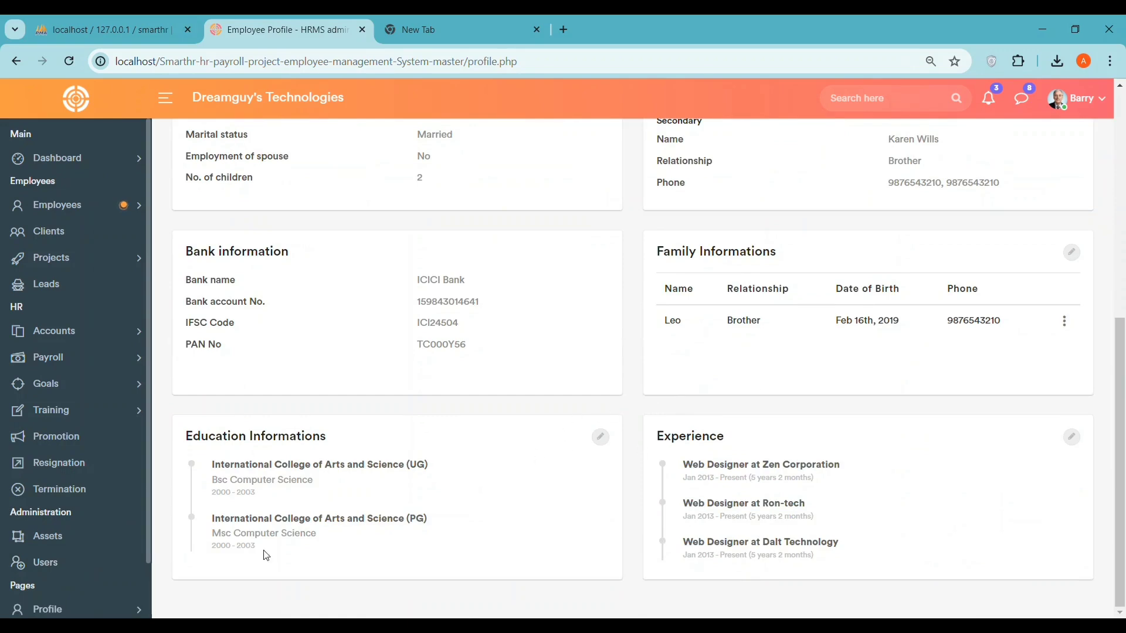
pyautogui.scroll(-2, 71, 540)
# - View Profile > Employee Profile from the sidebar, then go to Company Settings
pyautogui.click(82, 545)
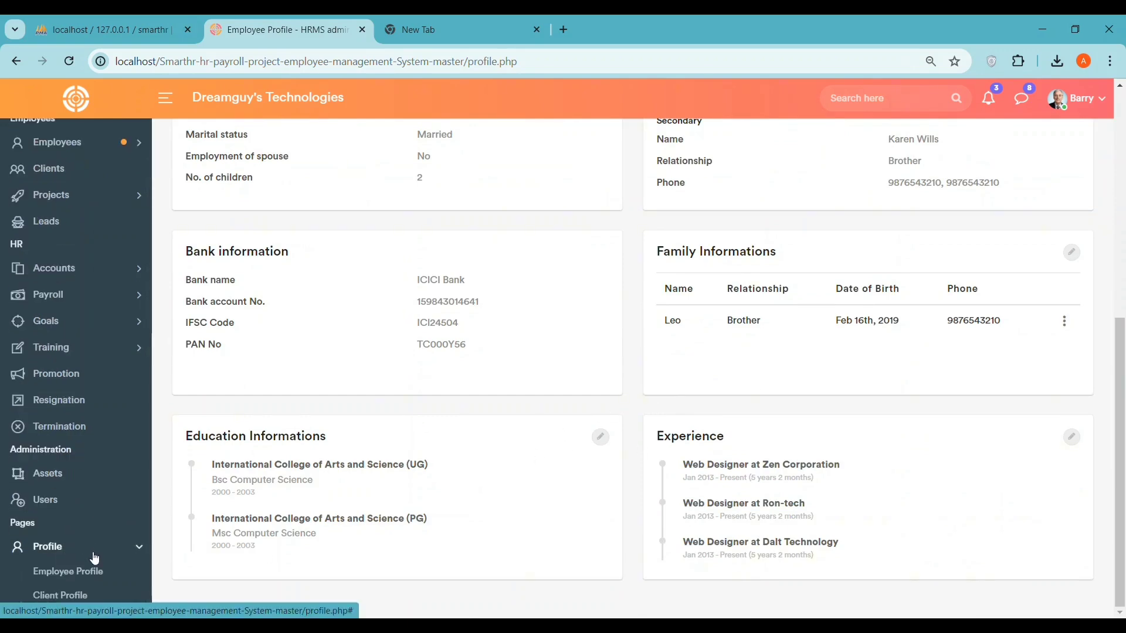
pyautogui.scroll(-1, 88, 545)
pyautogui.click(95, 532)
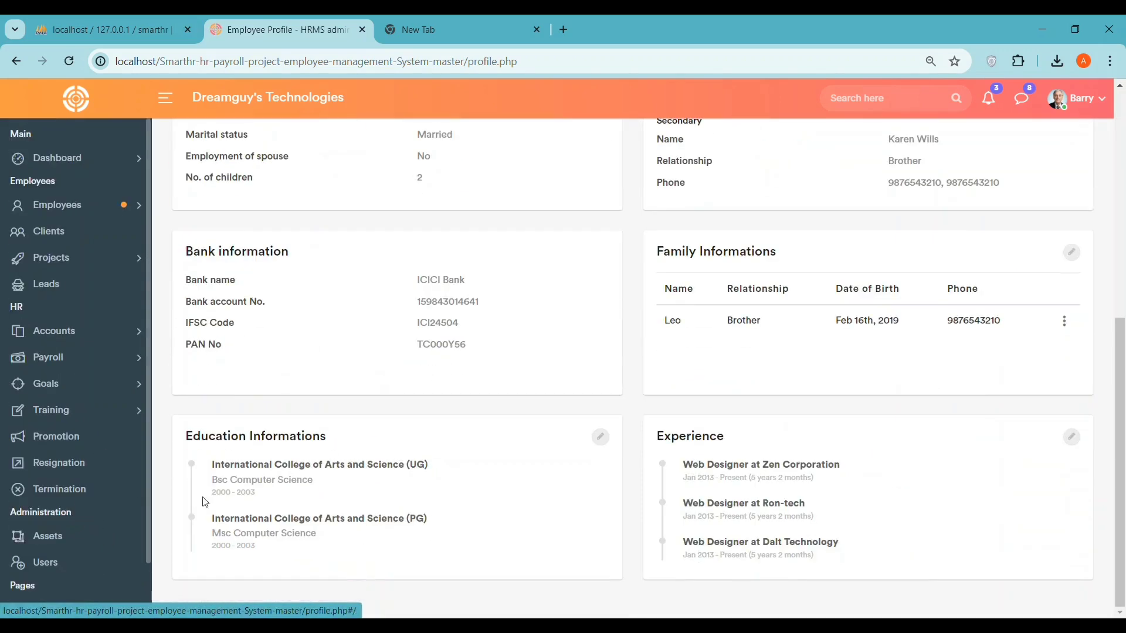
pyautogui.scroll(-2, 56, 577)
pyautogui.click(59, 572)
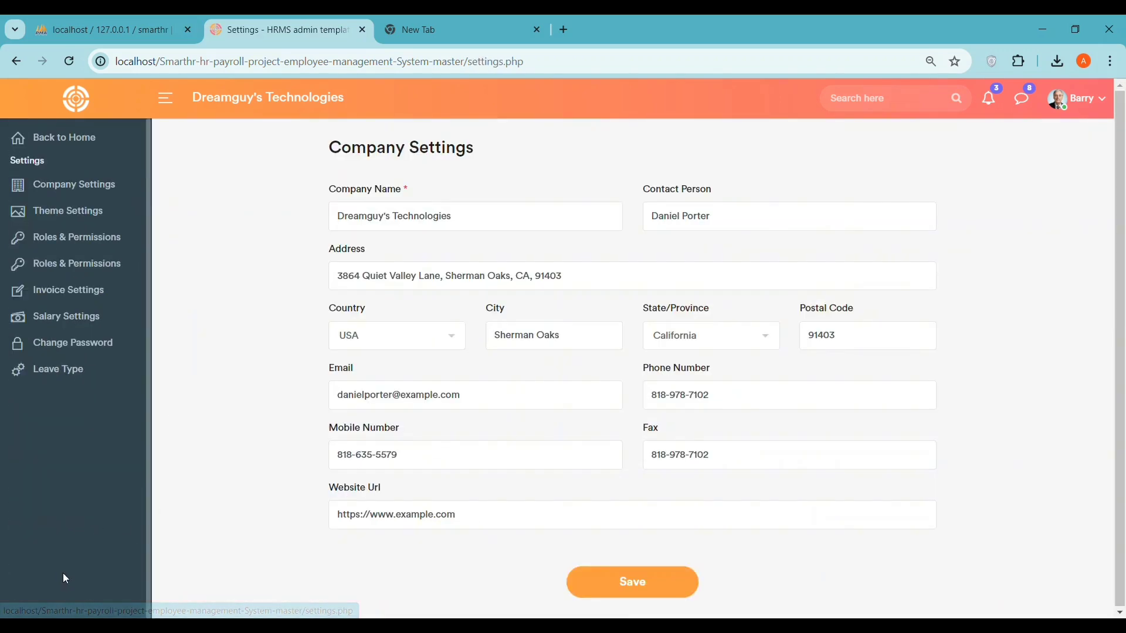
# - Browse the Company, Theme, Roles & Permissions, Invoice and Salary settings pages
pyautogui.click(35, 189)
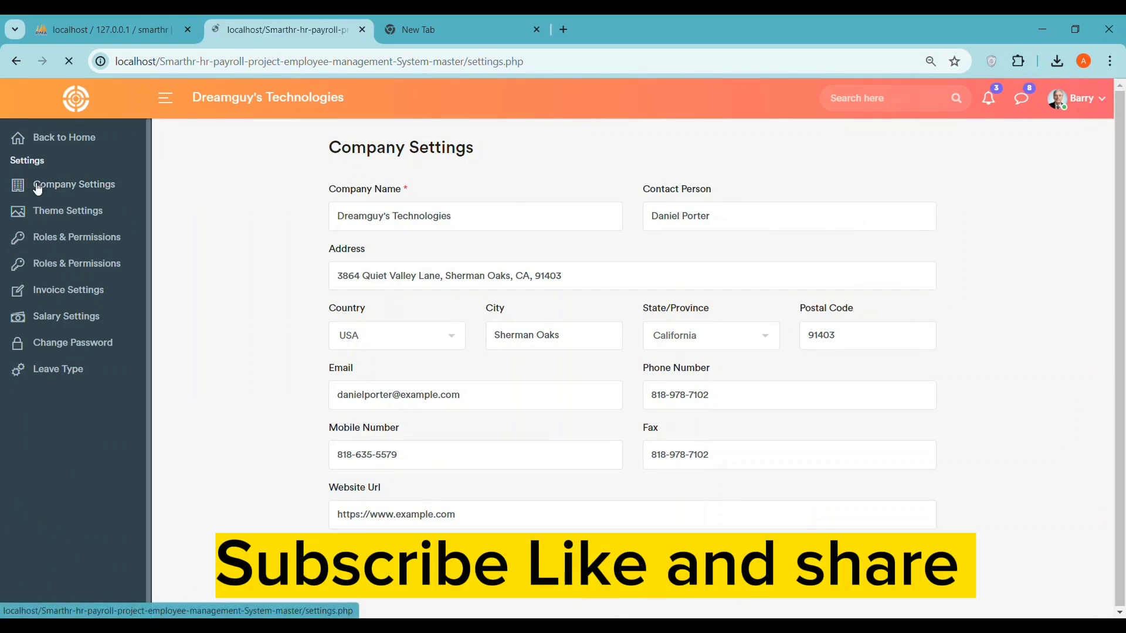
pyautogui.click(68, 212)
pyautogui.click(72, 237)
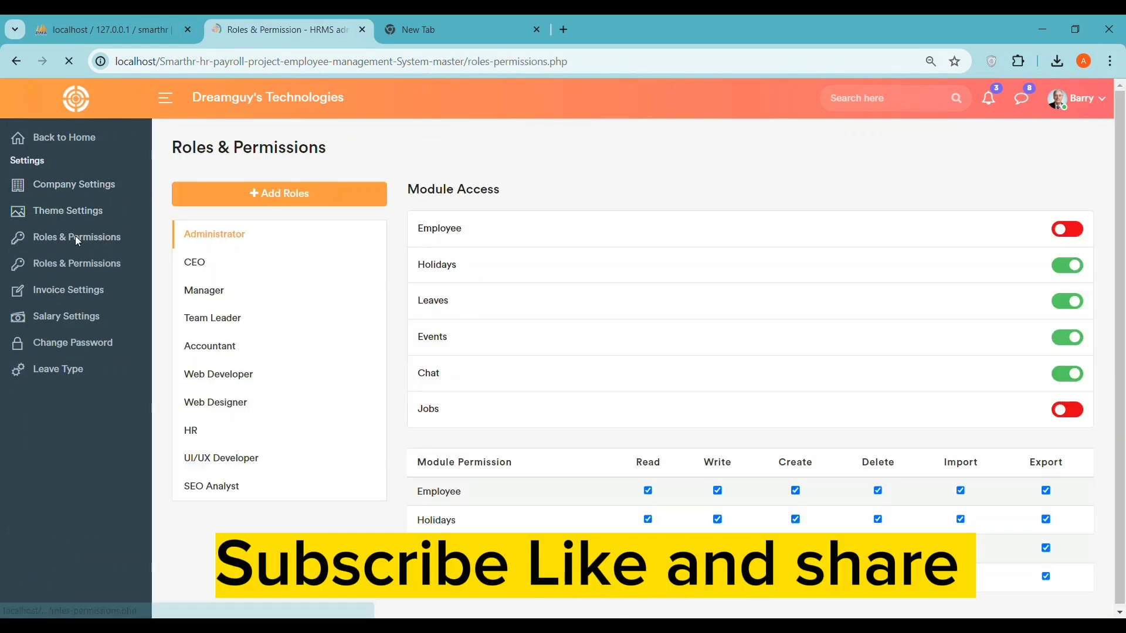
pyautogui.click(78, 293)
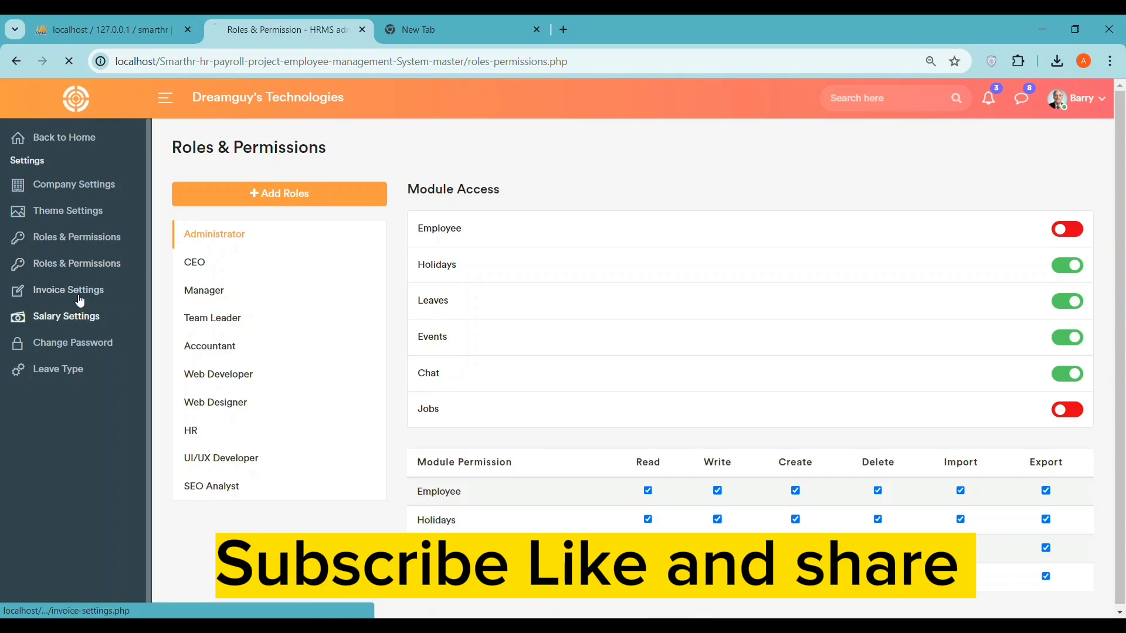
pyautogui.click(73, 318)
# - Revisit Invoice Settings, Change Password and Roles & Permissions, then return to the Dashboard
pyautogui.click(68, 291)
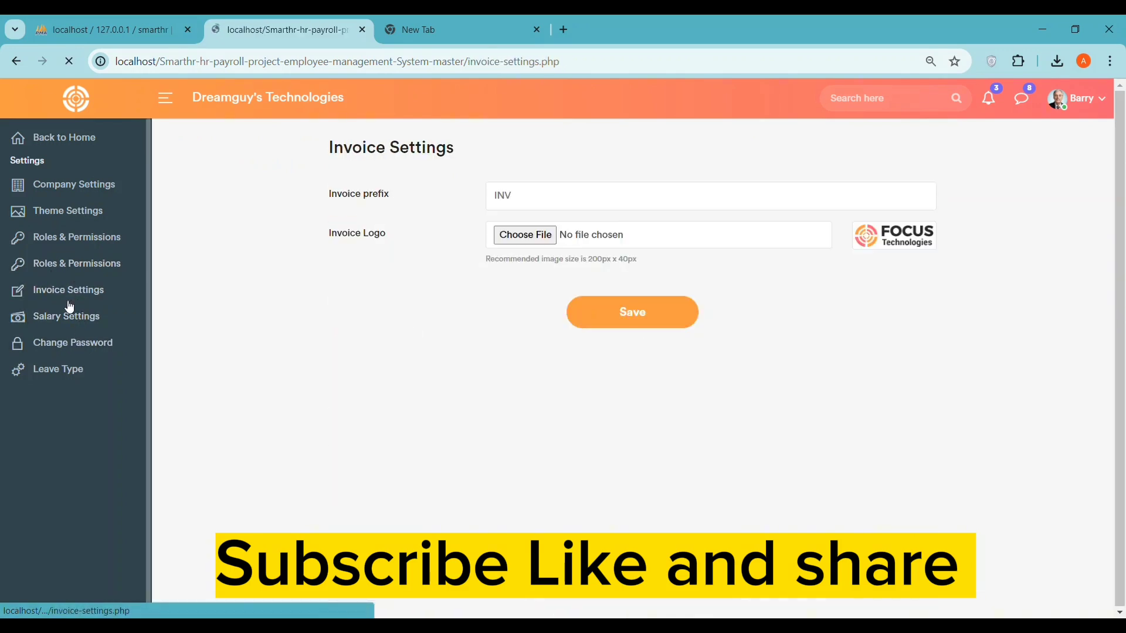
pyautogui.click(65, 351)
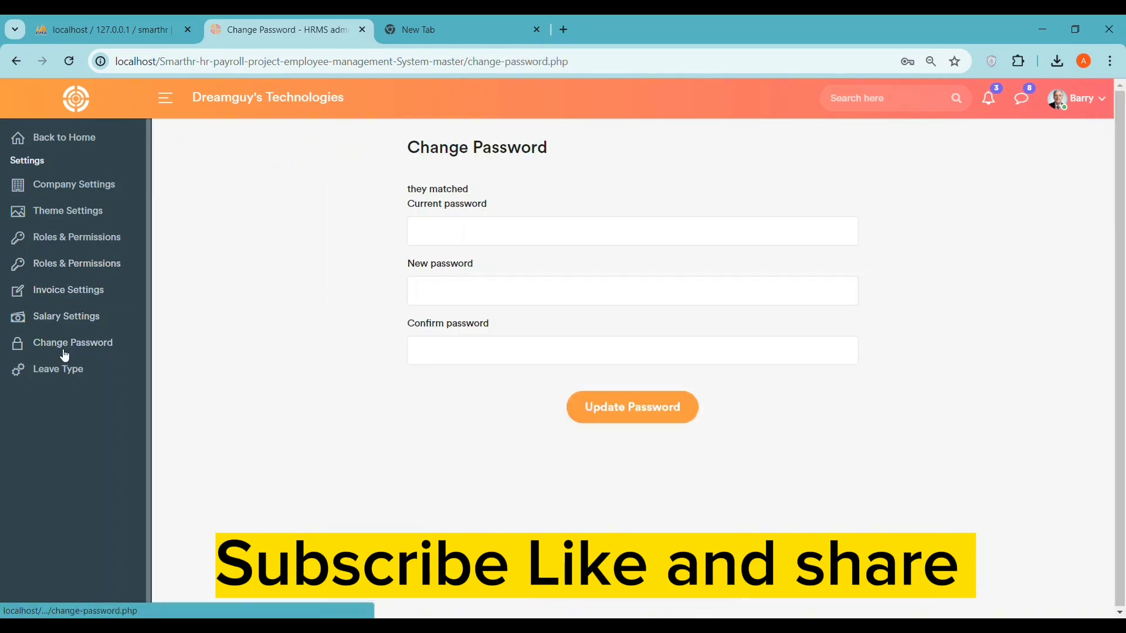
pyautogui.click(62, 249)
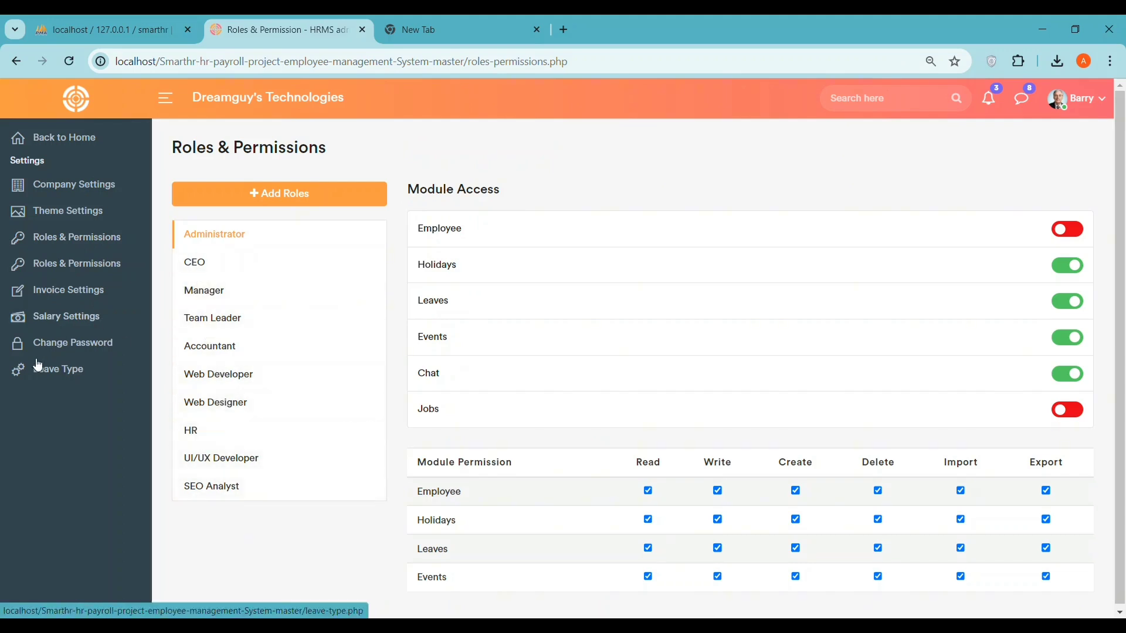
pyautogui.click(35, 137)
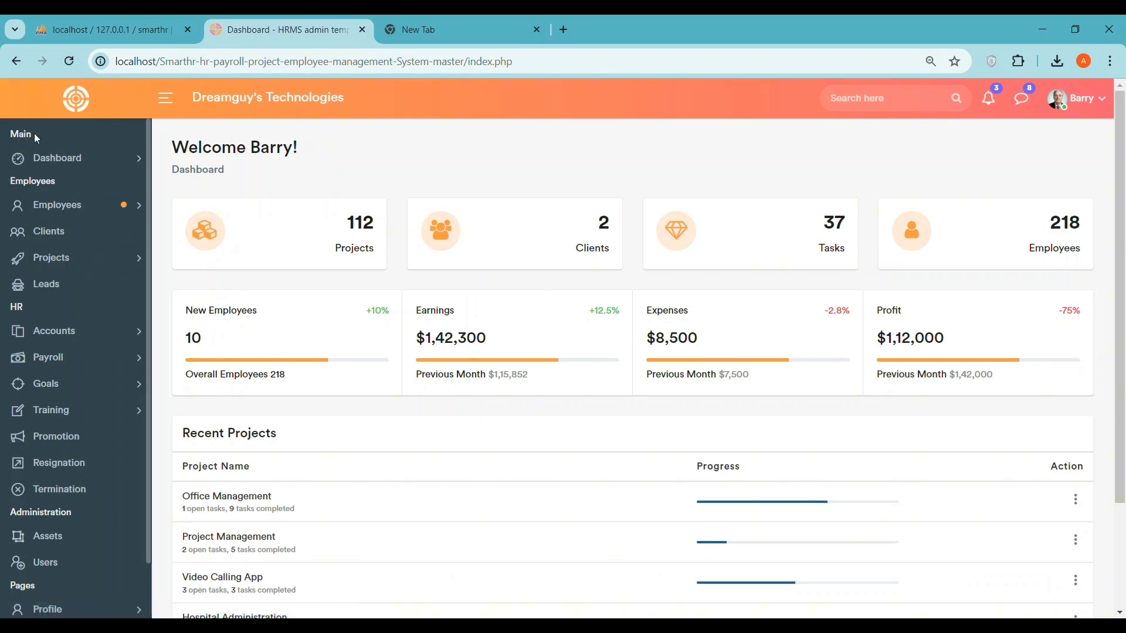
pyautogui.click(71, 159)
pyautogui.click(91, 183)
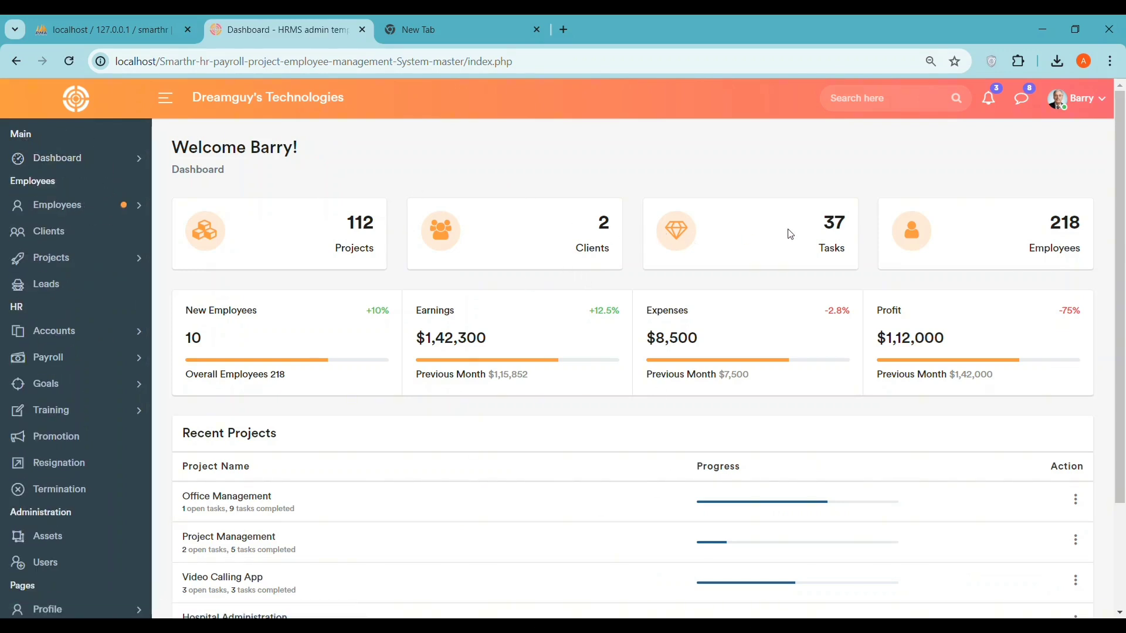
pyautogui.scroll(-3, 462, 367)
pyautogui.scroll(3, 487, 410)
pyautogui.scroll(-2, 496, 400)
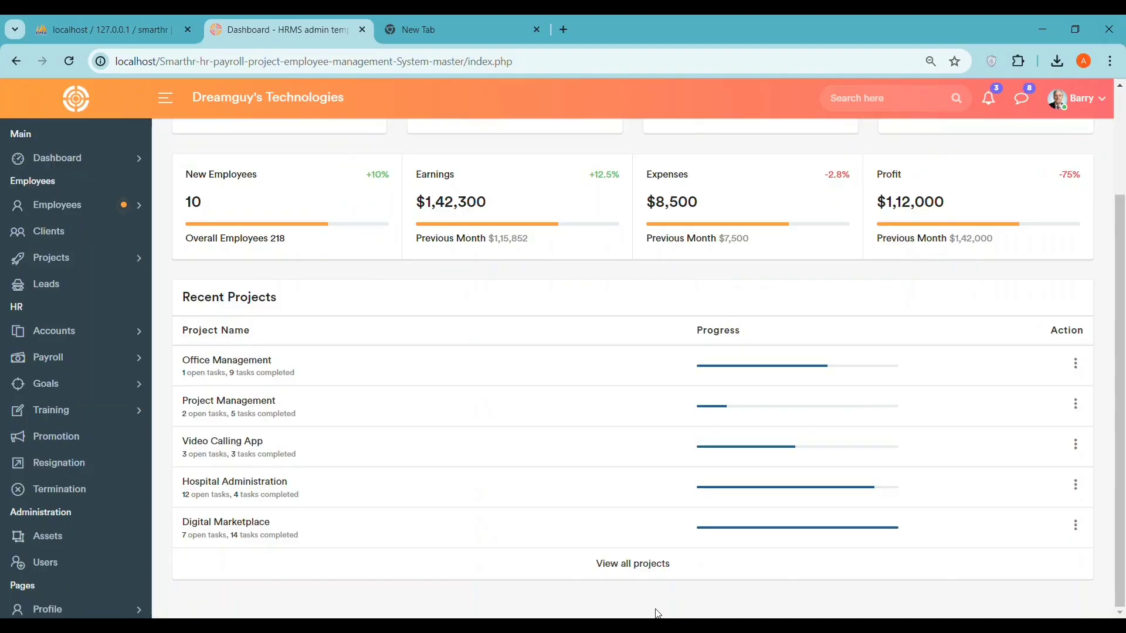